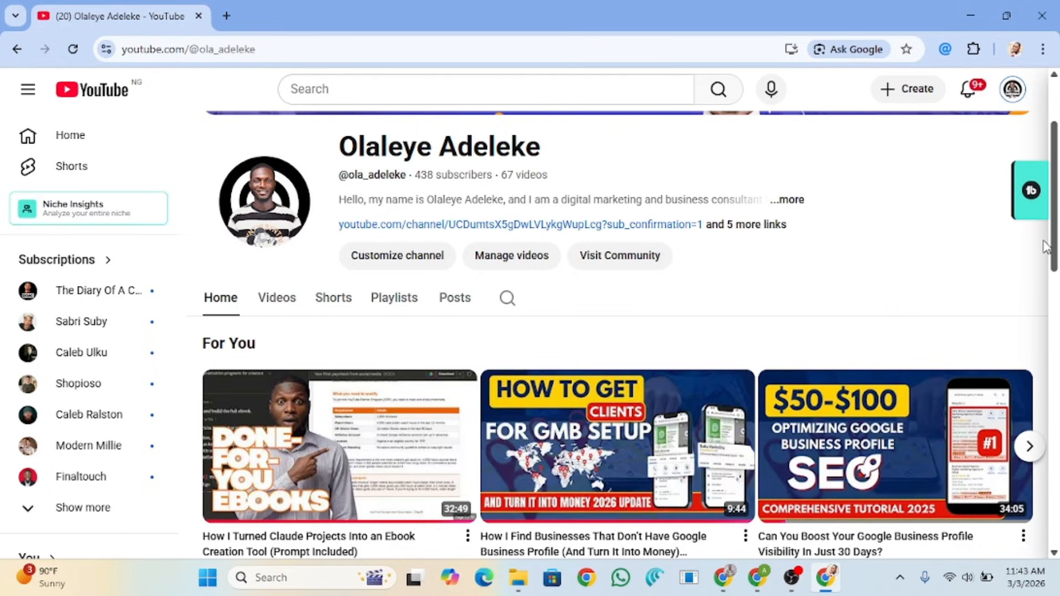
Step: In the other Chrome window, search Google for 'my business' and skim the AI Overview and Business Profile results
click(759, 579)
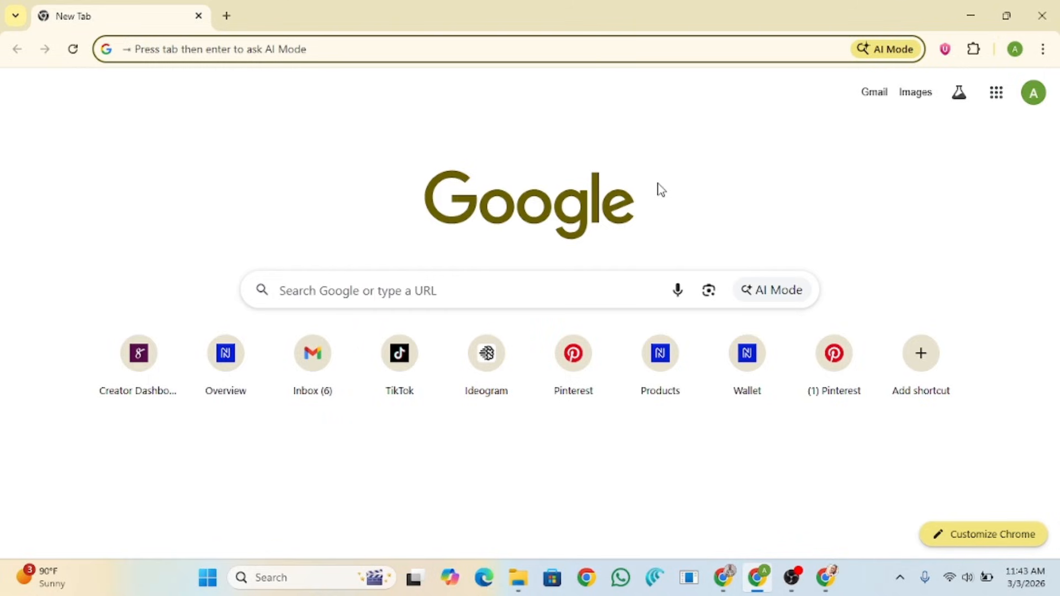
text(my bu)
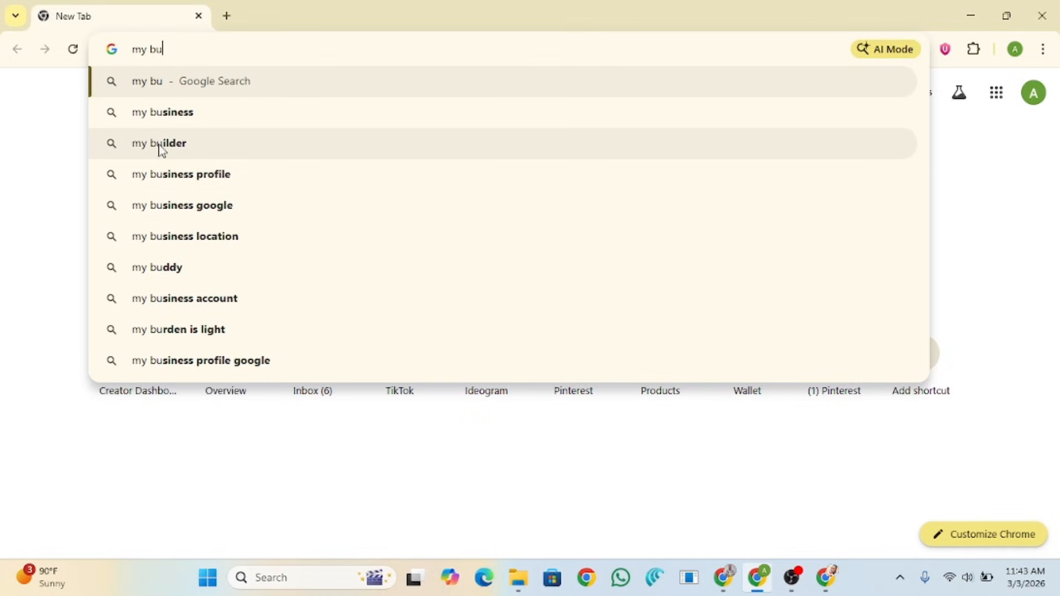
click(177, 114)
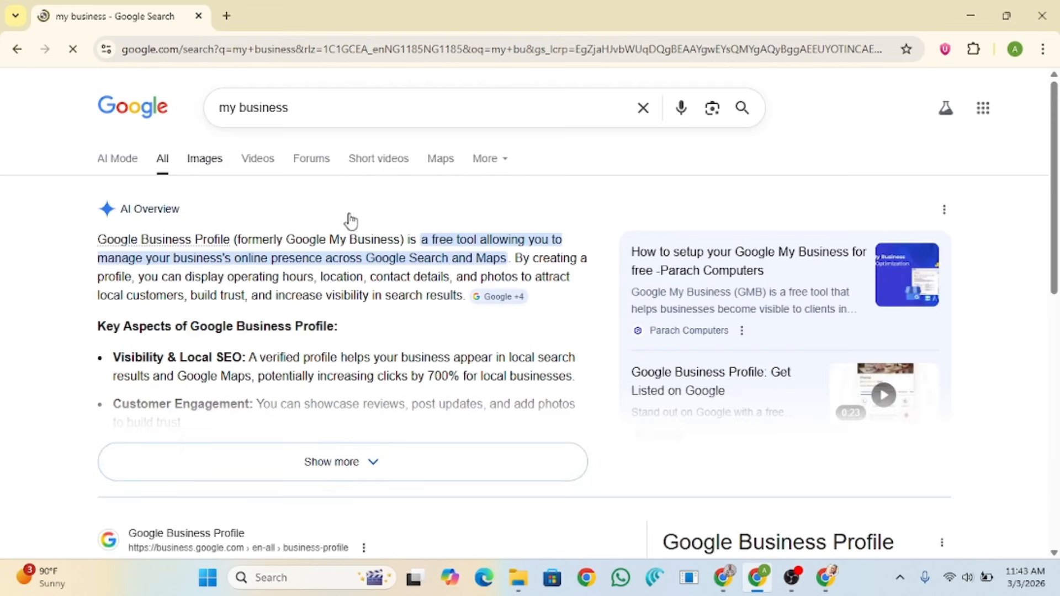
scroll(230, 320, down, 3)
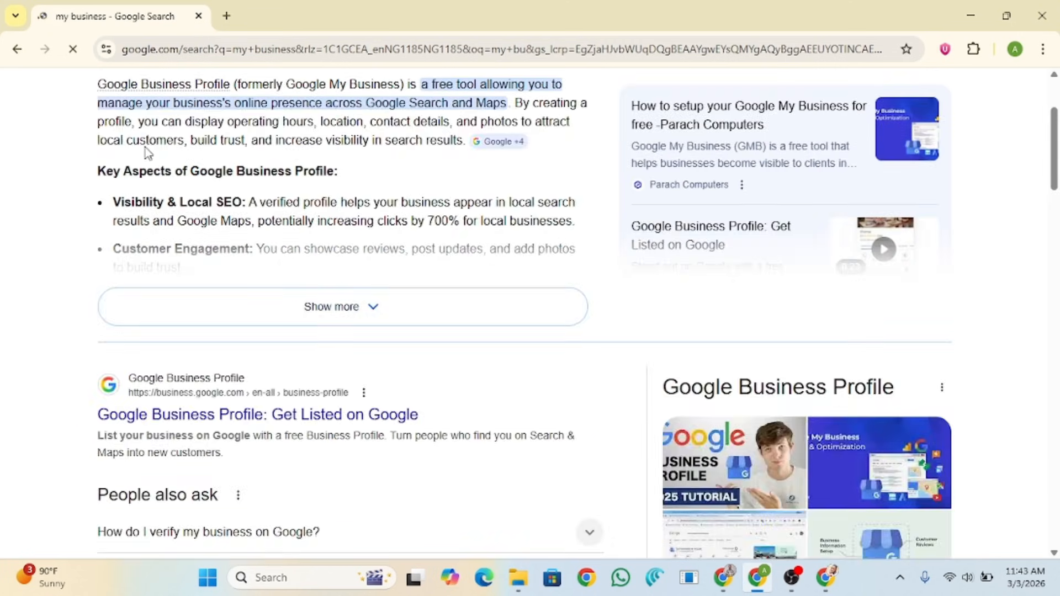
scroll(293, 265, up, 3)
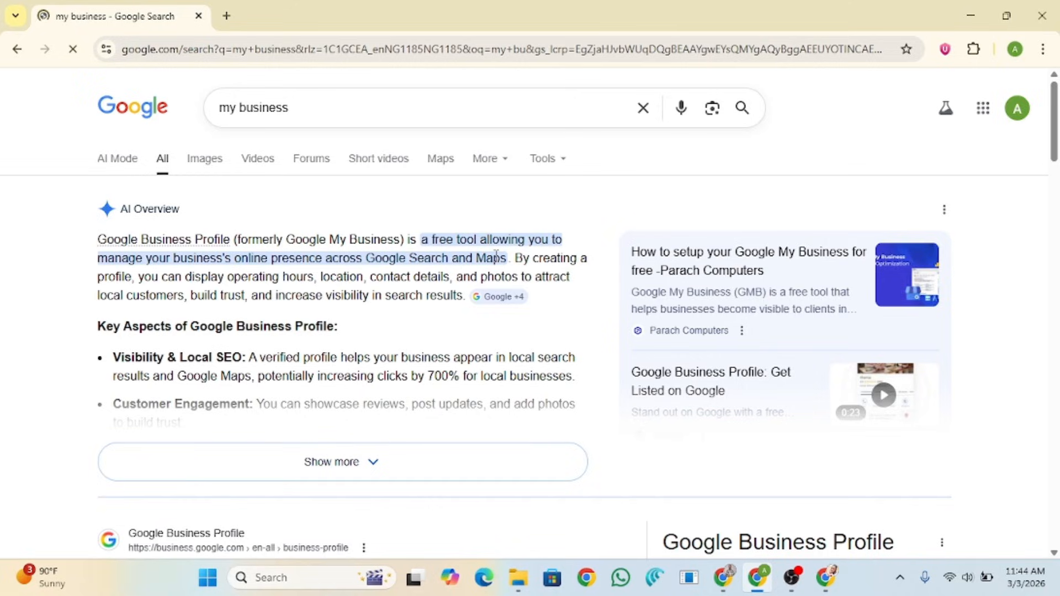
scroll(506, 300, down, 3)
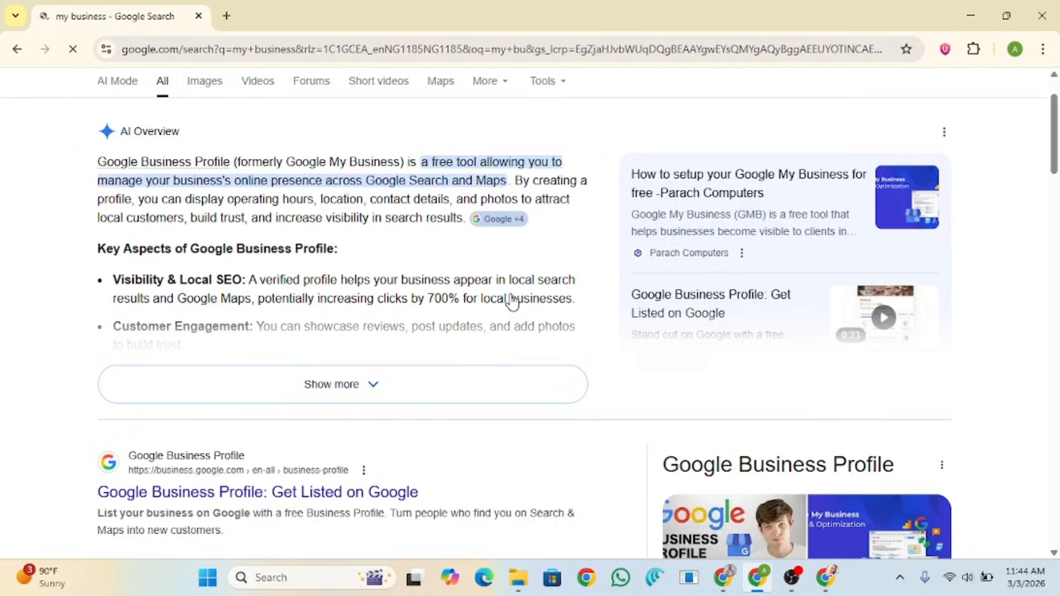
scroll(513, 303, down, 2)
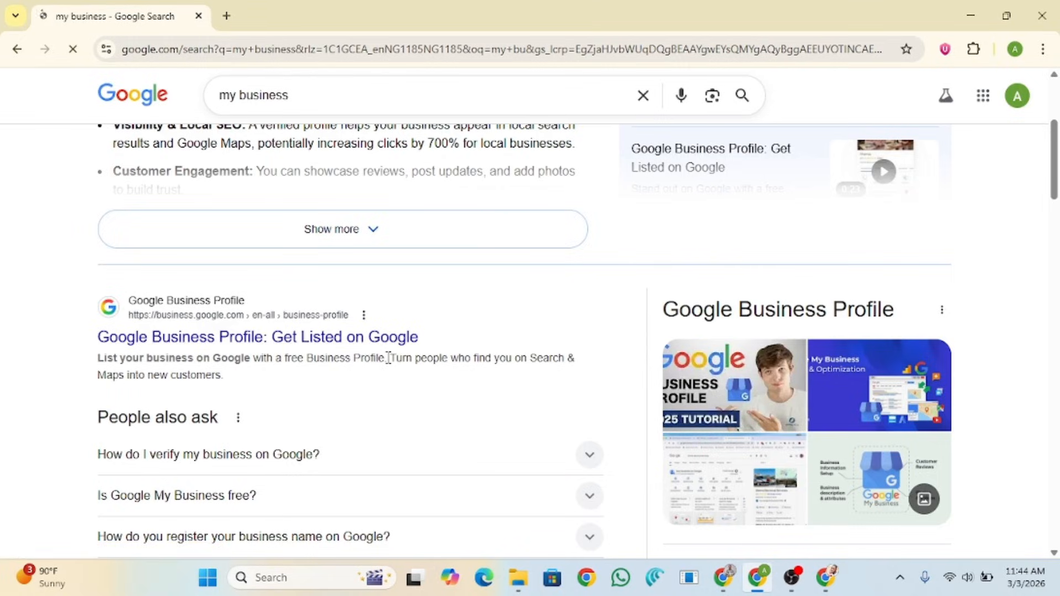
scroll(387, 361, down, 6)
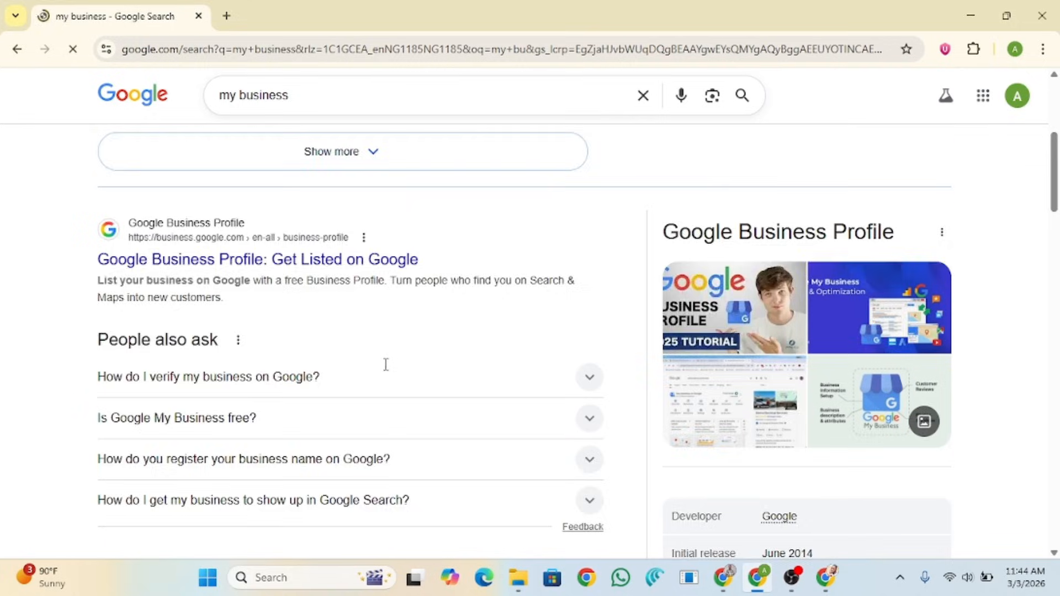
scroll(385, 367, up, 9)
scroll(385, 378, up, 1)
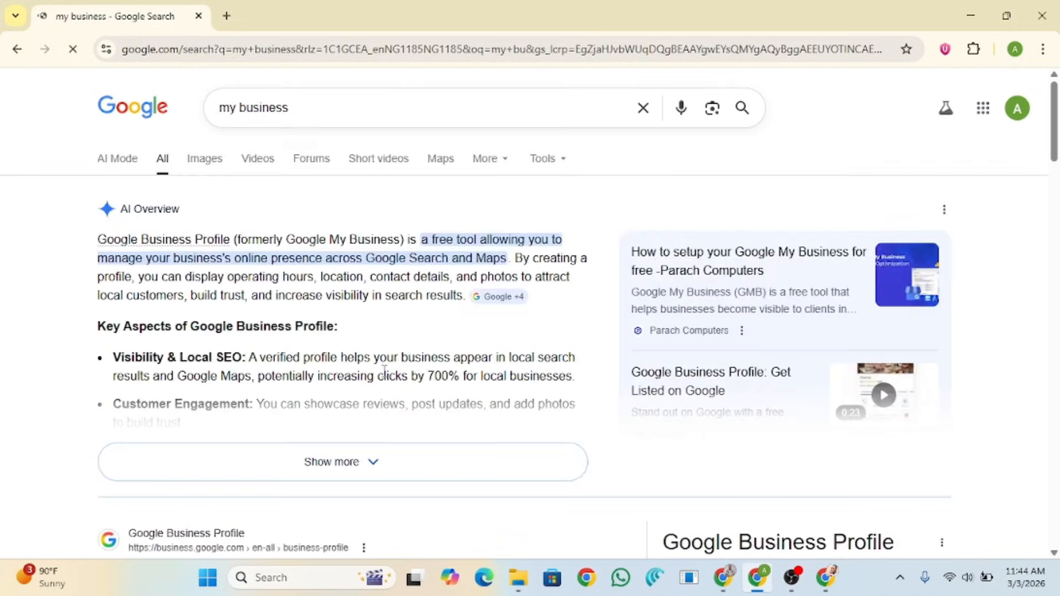
scroll(386, 378, down, 7)
scroll(385, 378, up, 5)
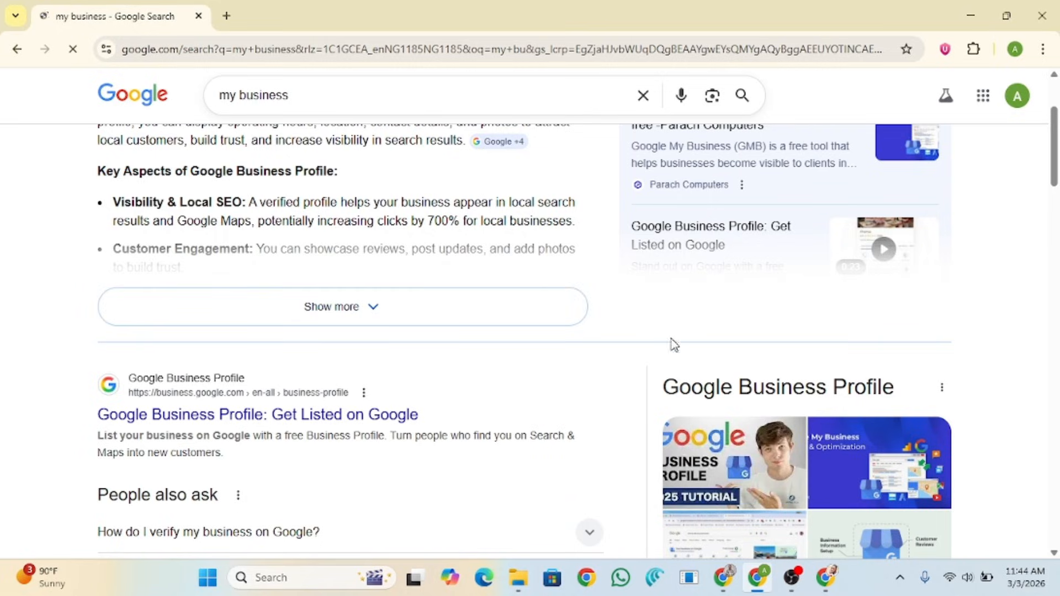
click(725, 581)
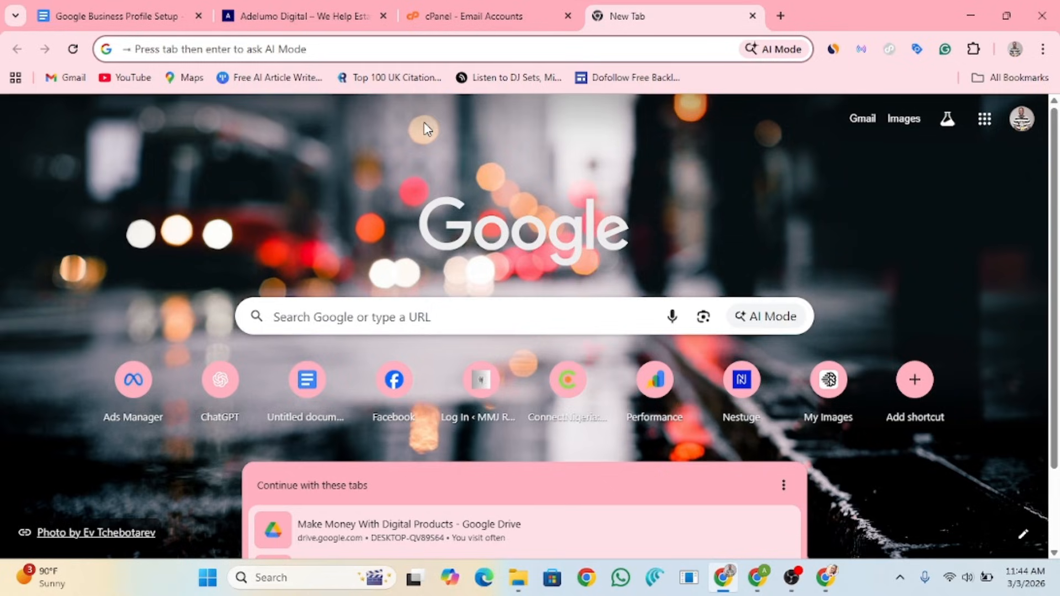
text(my)
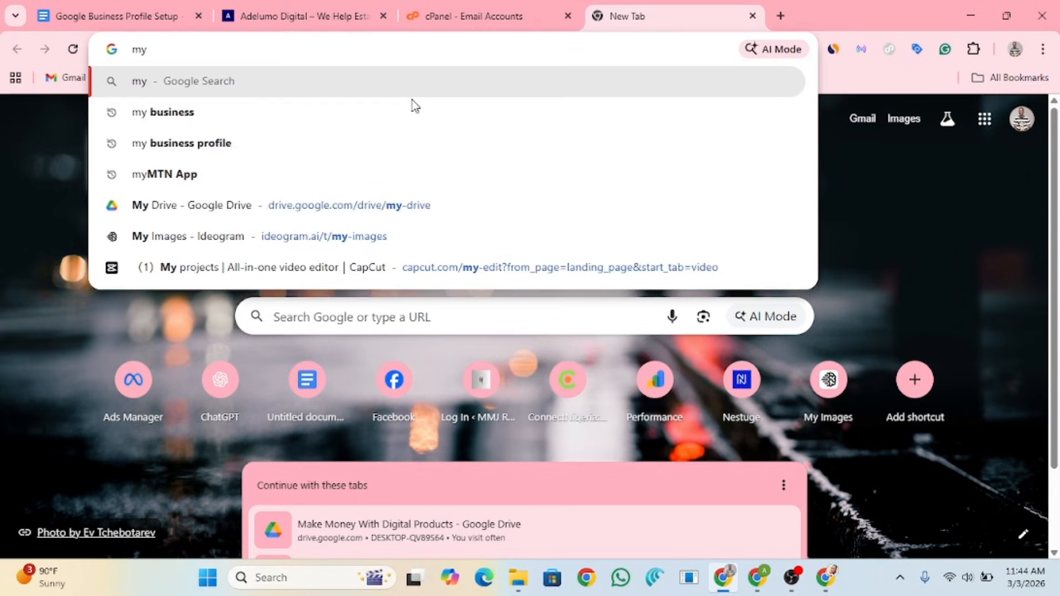
click(164, 113)
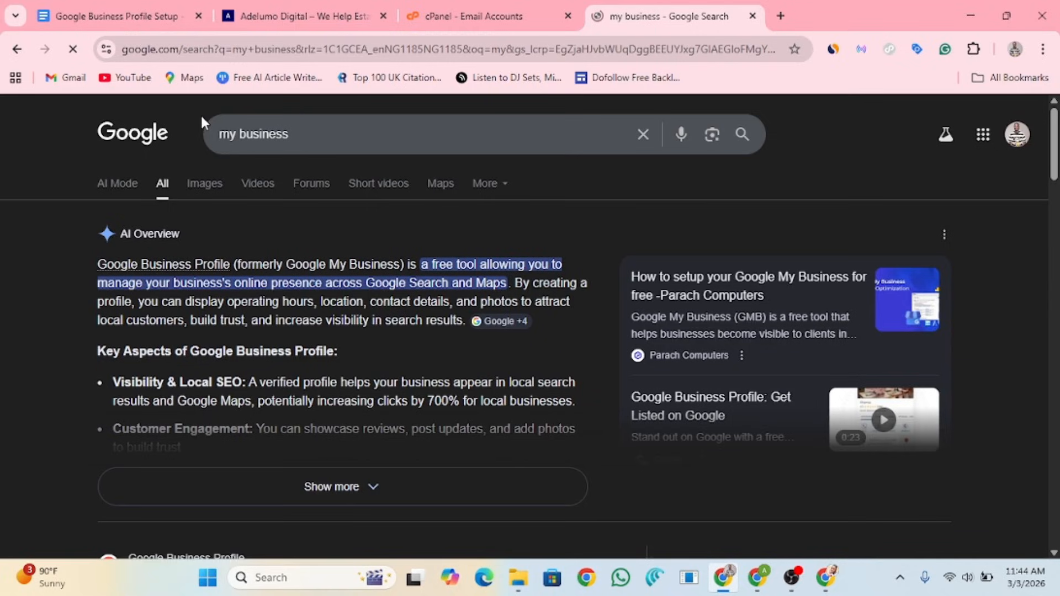
scroll(253, 327, down, 7)
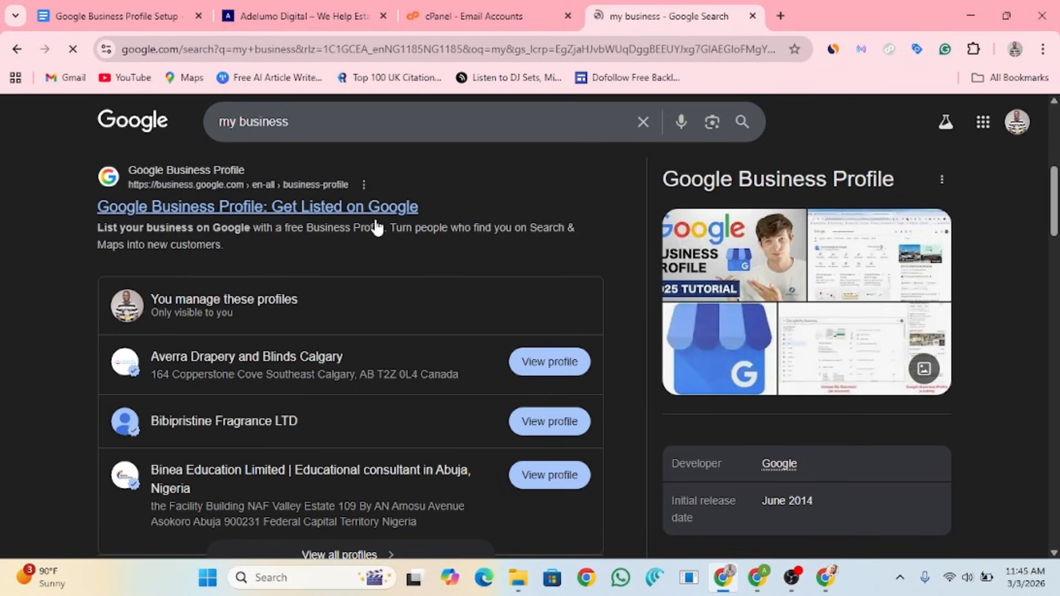
key(alt+Tab)
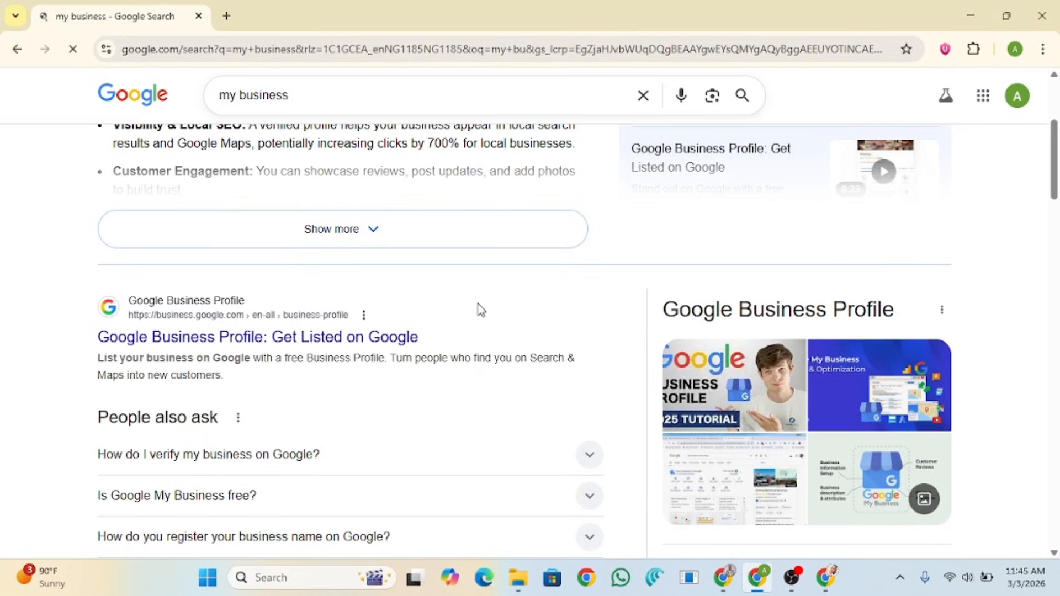
click(983, 97)
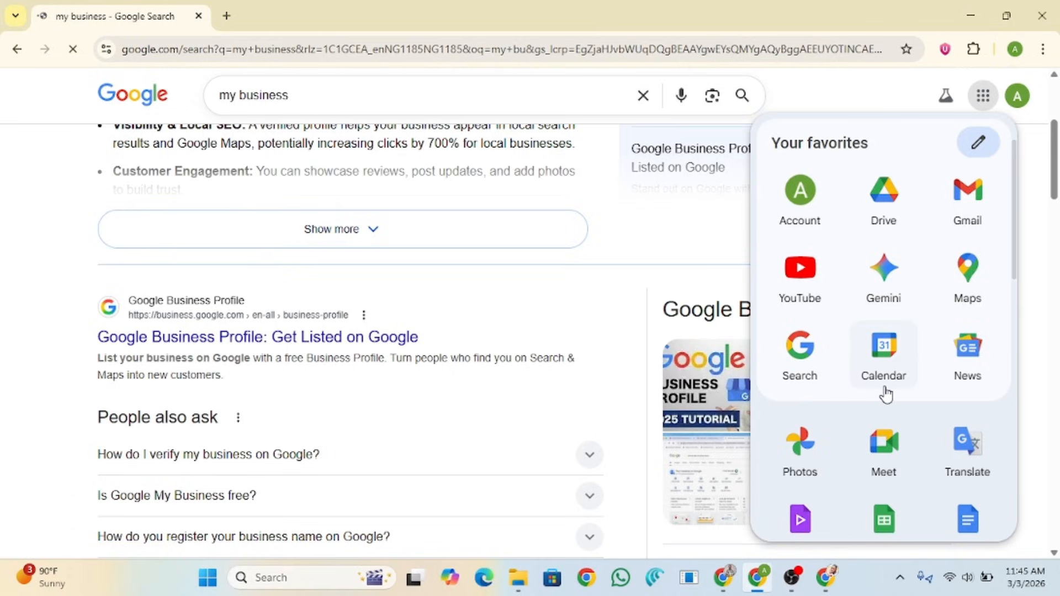
scroll(1006, 351, down, 5)
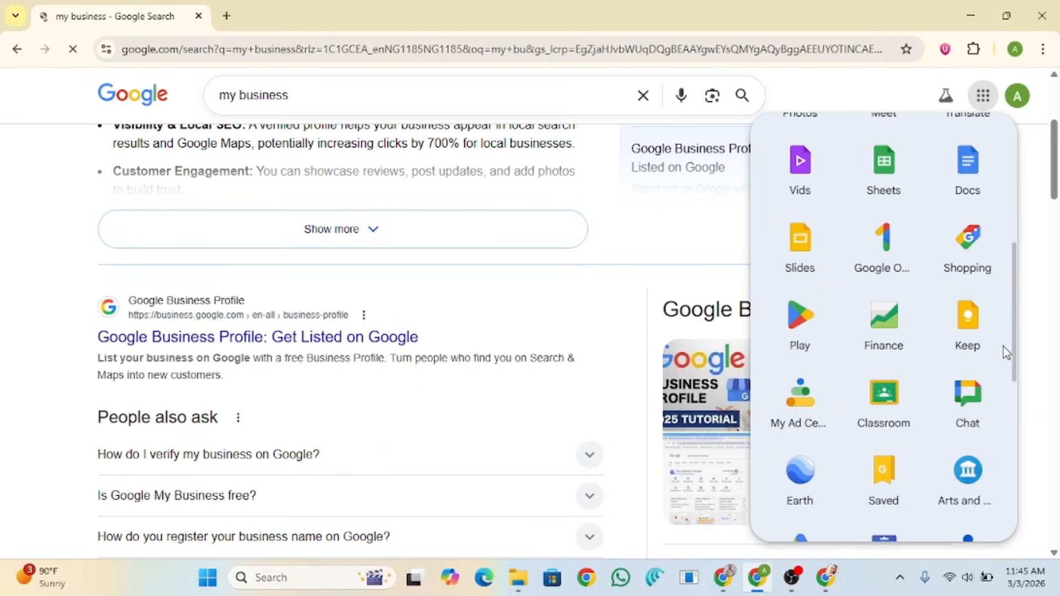
scroll(1003, 353, down, 3)
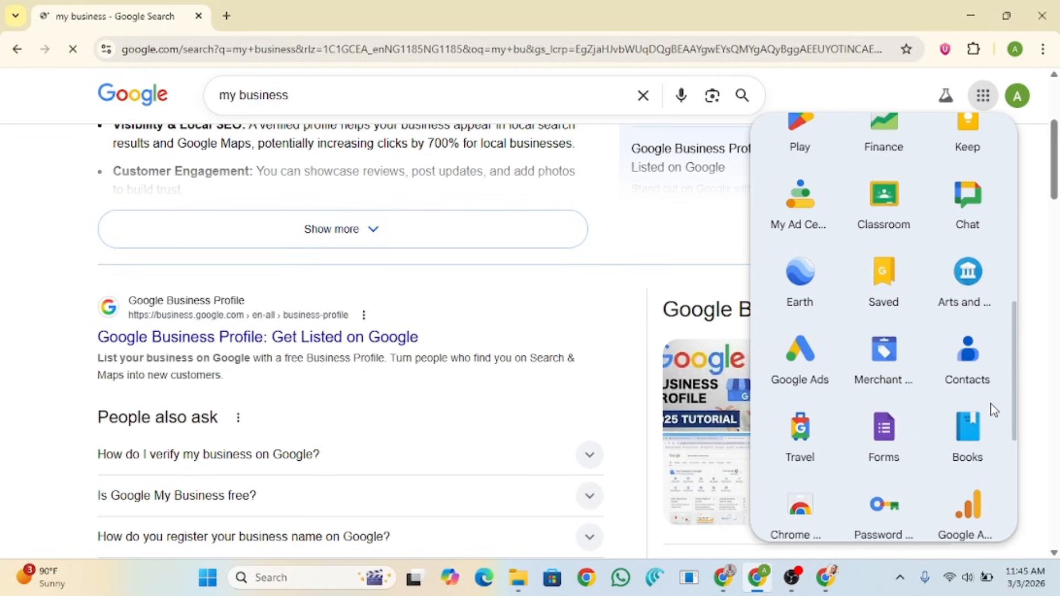
mouse_move(727, 583)
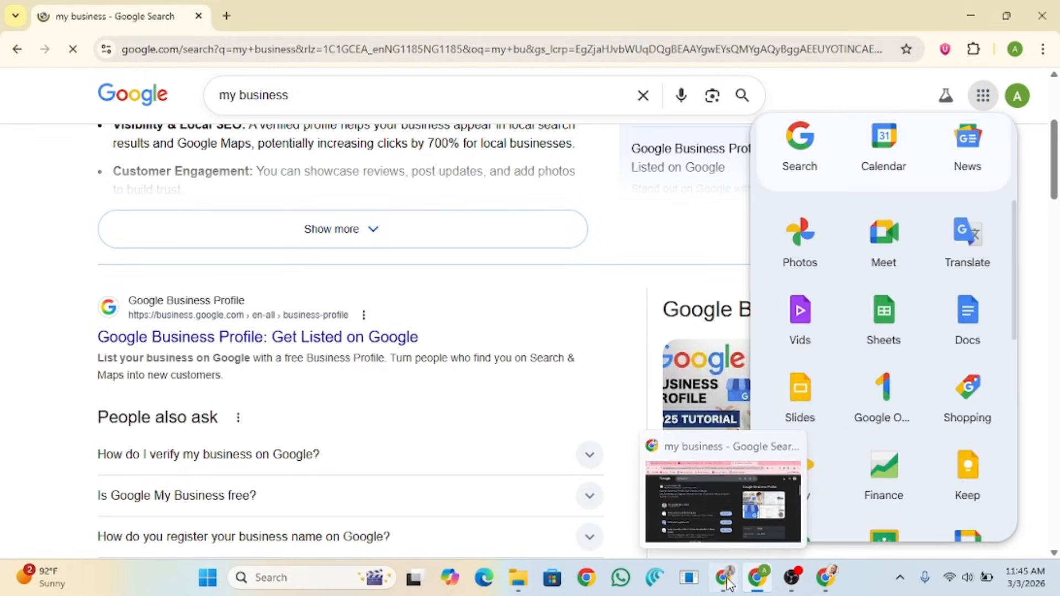
click(728, 583)
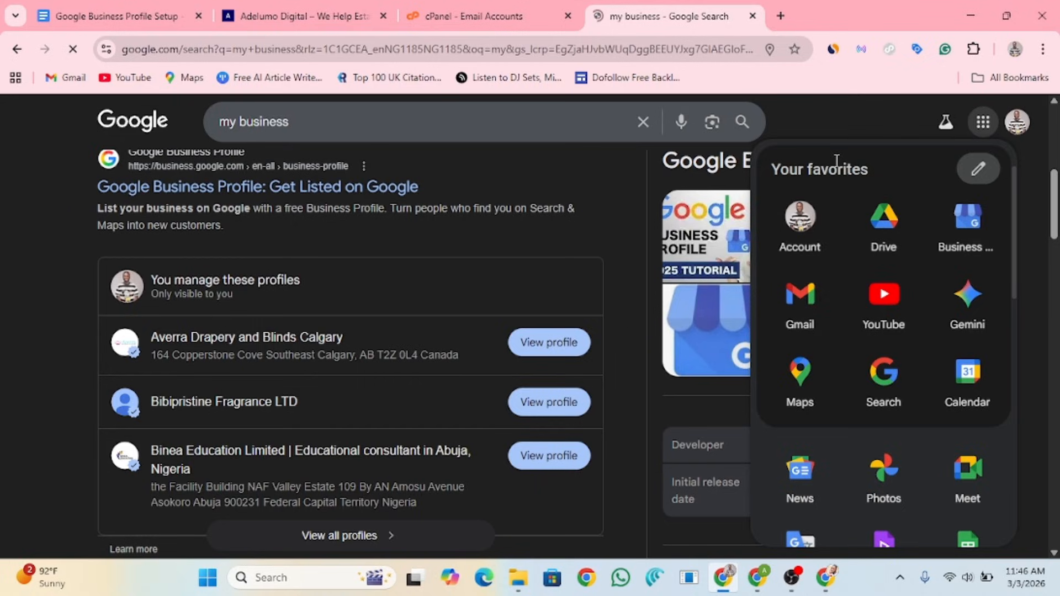
click(466, 376)
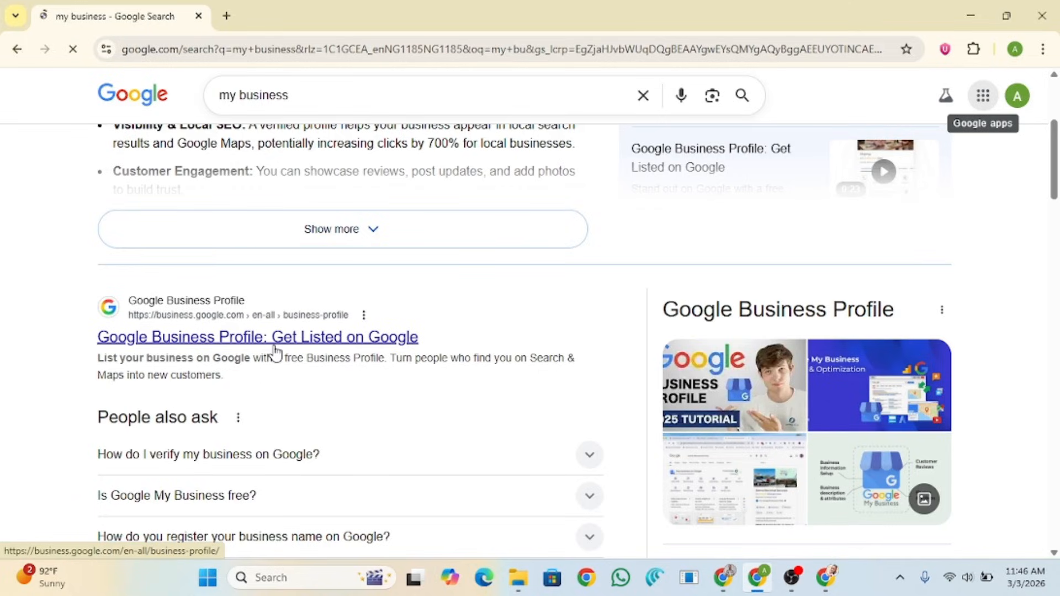
Step: Open the 'Get Listed on Google' result and scroll to its Claim, Personalise and Manage steps
click(275, 347)
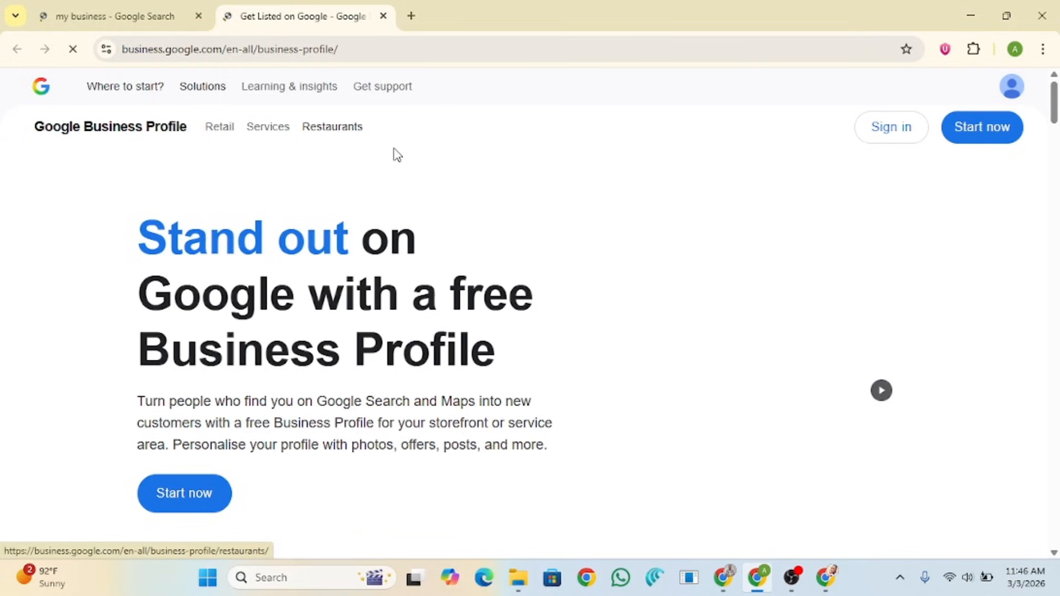
scroll(289, 321, down, 15)
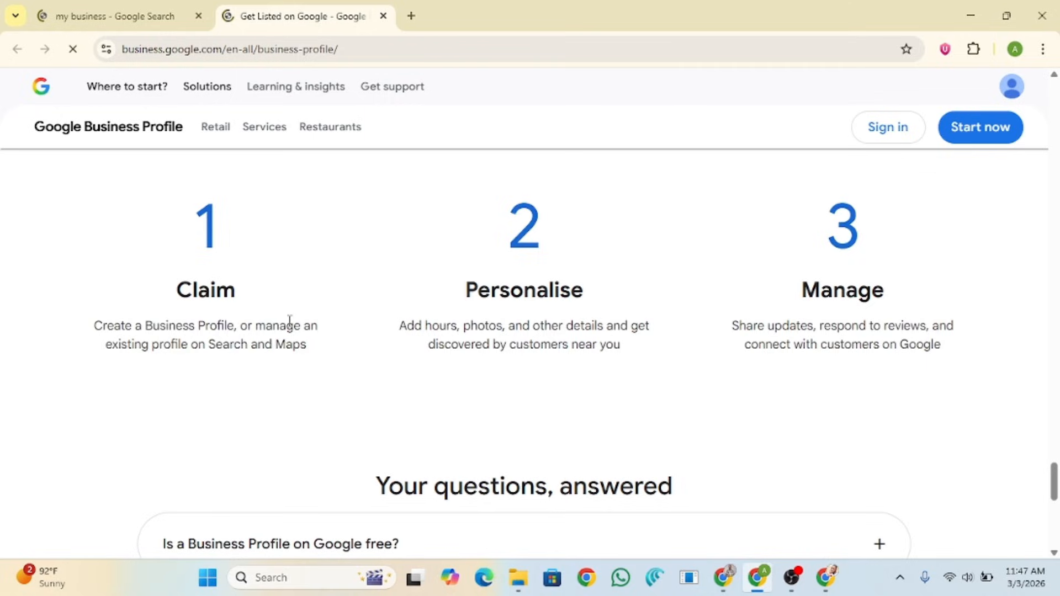
drag(102, 322, 284, 325)
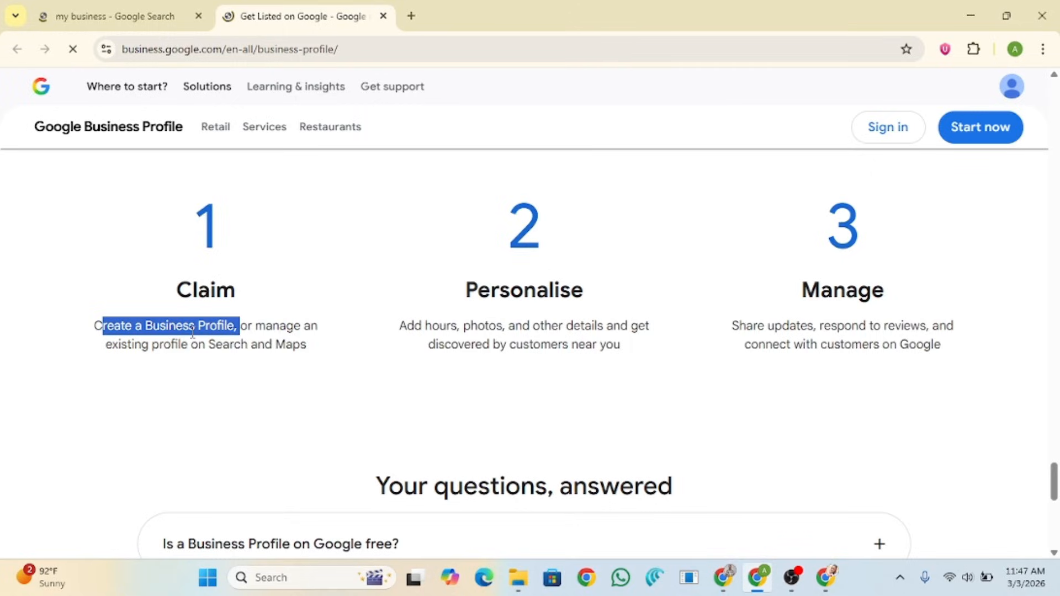
drag(414, 327, 515, 326)
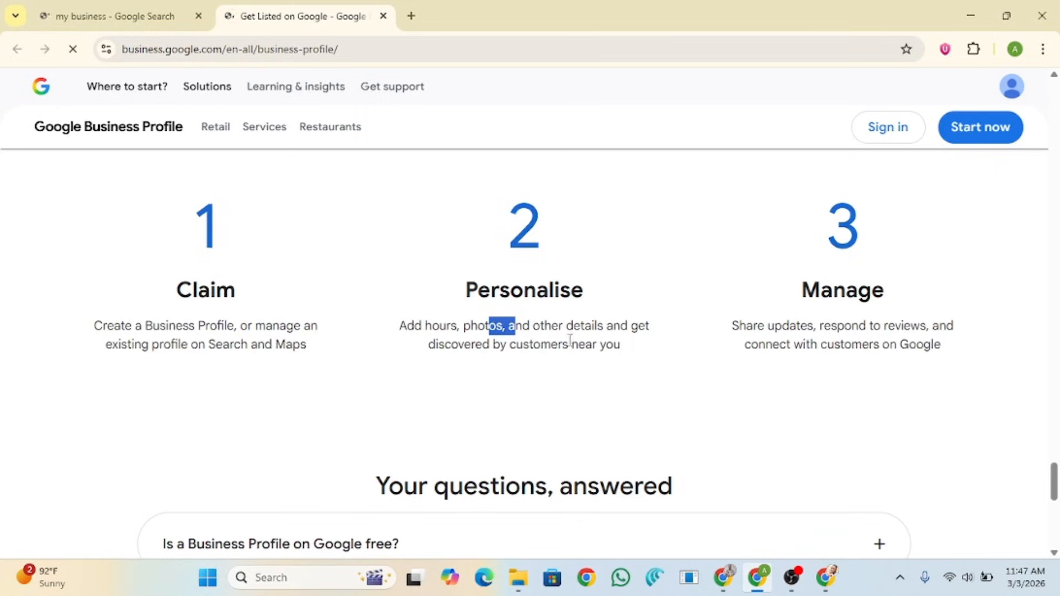
drag(623, 349, 402, 326)
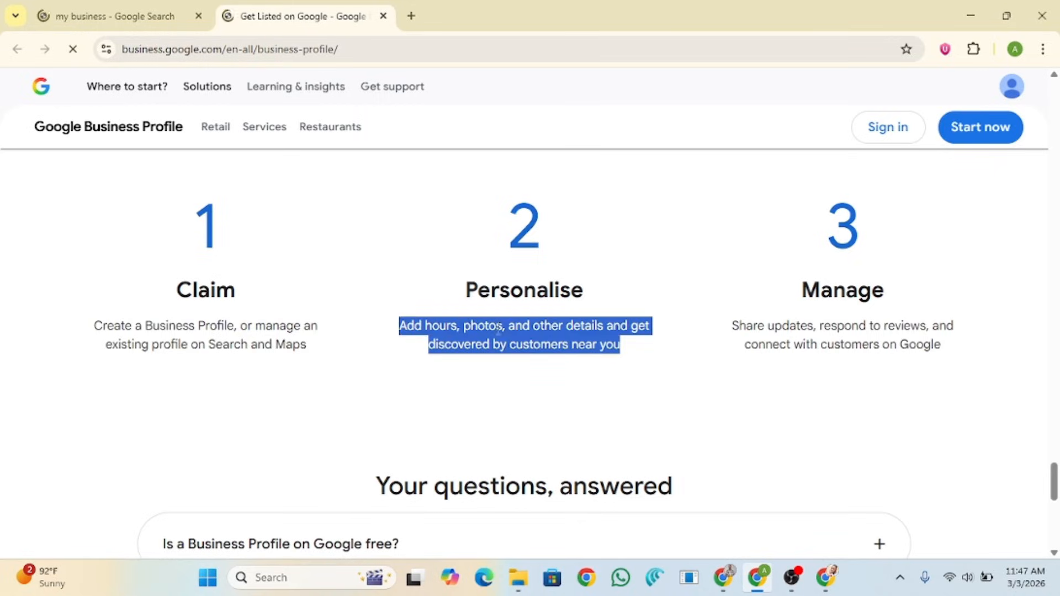
click(555, 338)
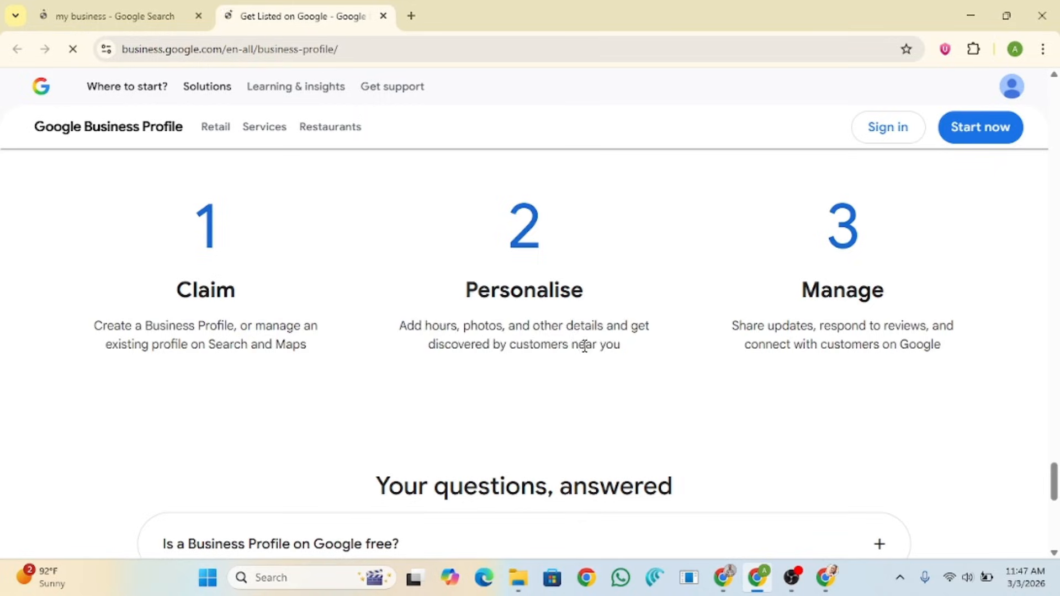
drag(620, 355, 492, 237)
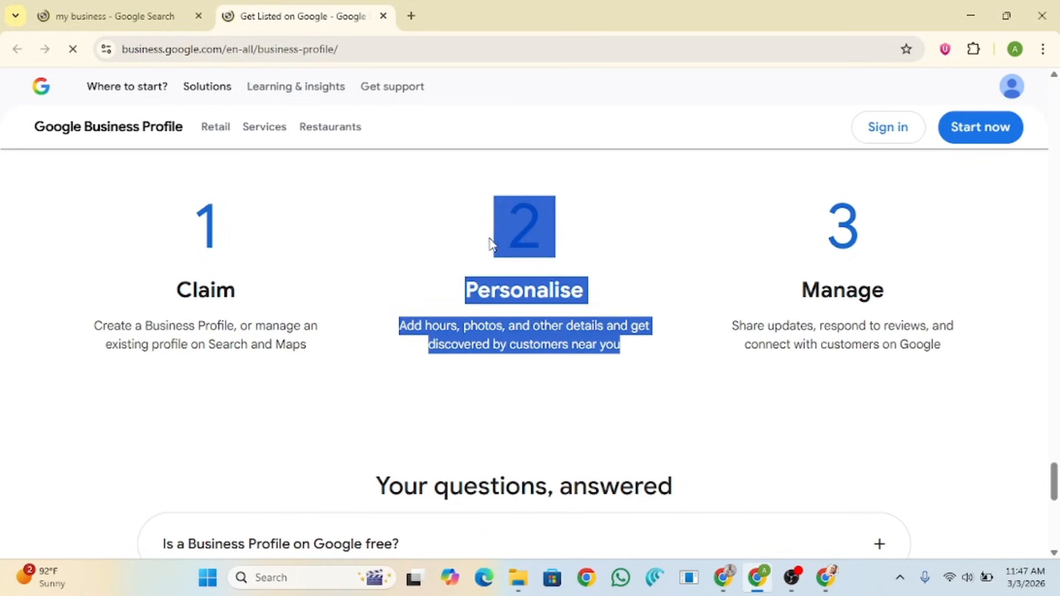
click(175, 315)
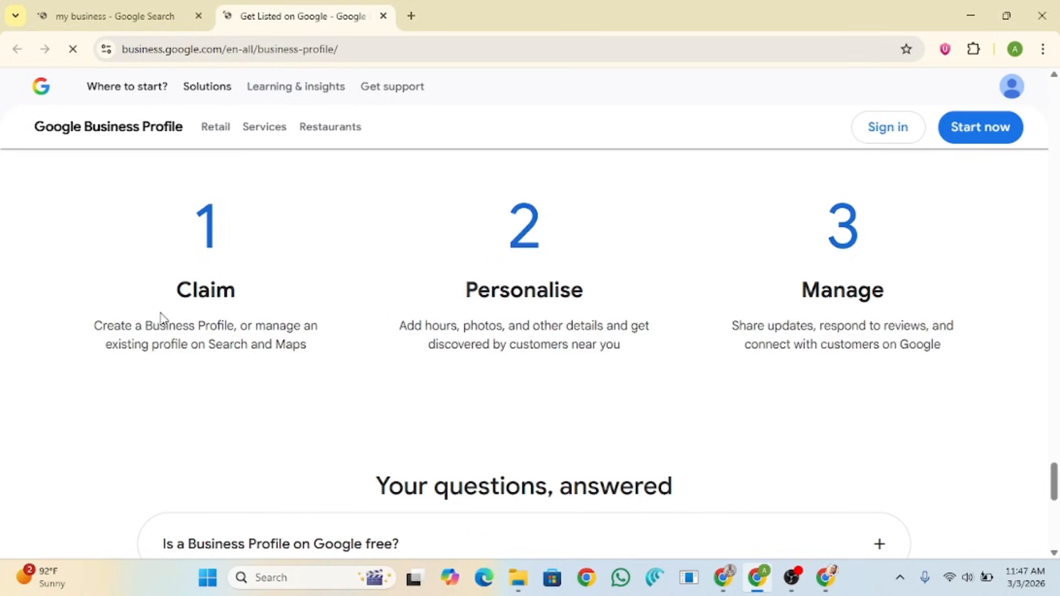
scroll(339, 337, up, 1)
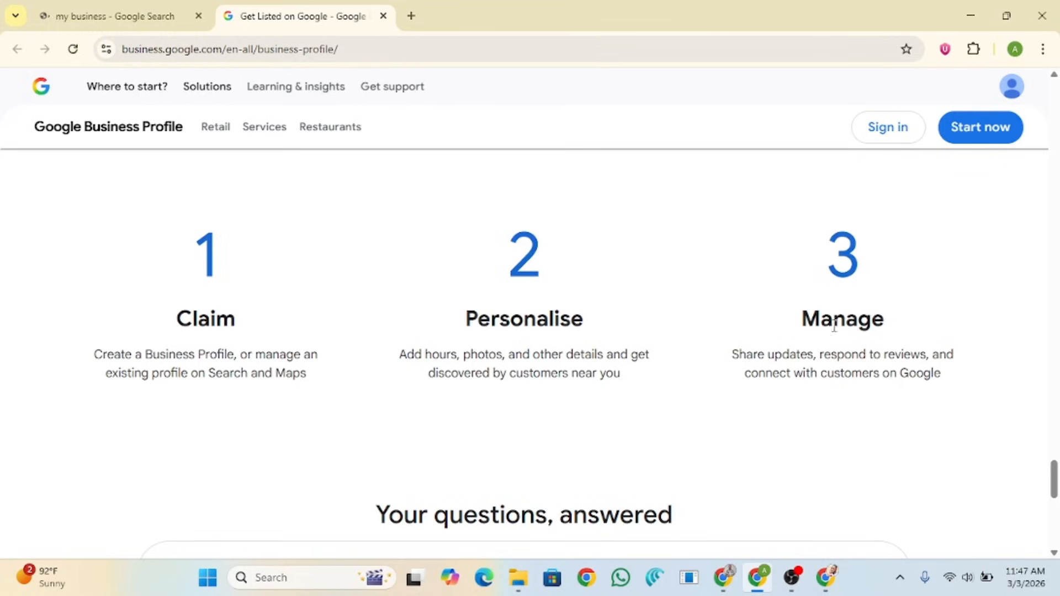
drag(803, 319, 941, 354)
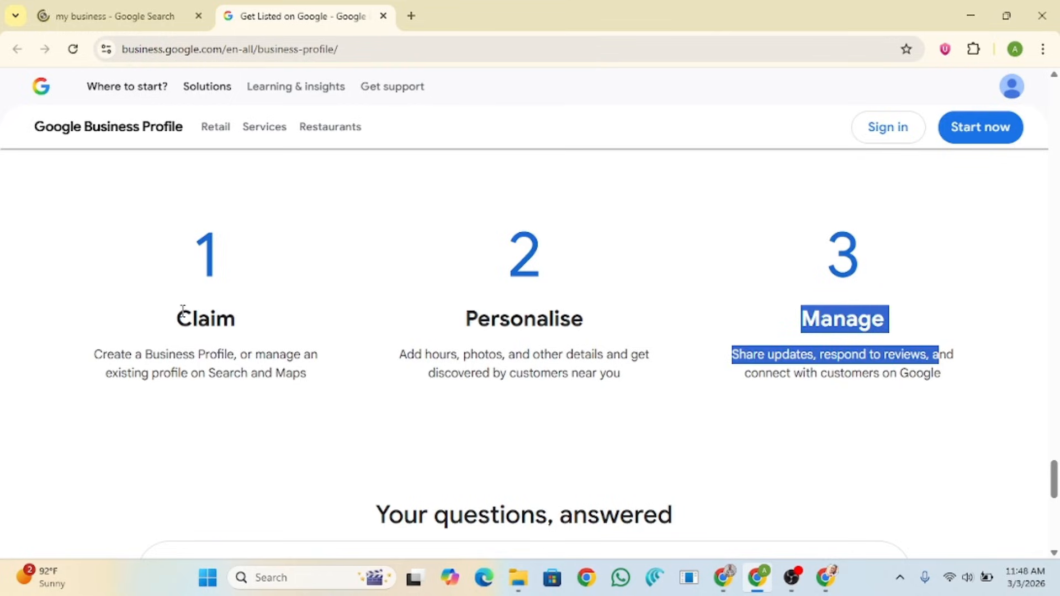
drag(179, 318, 628, 354)
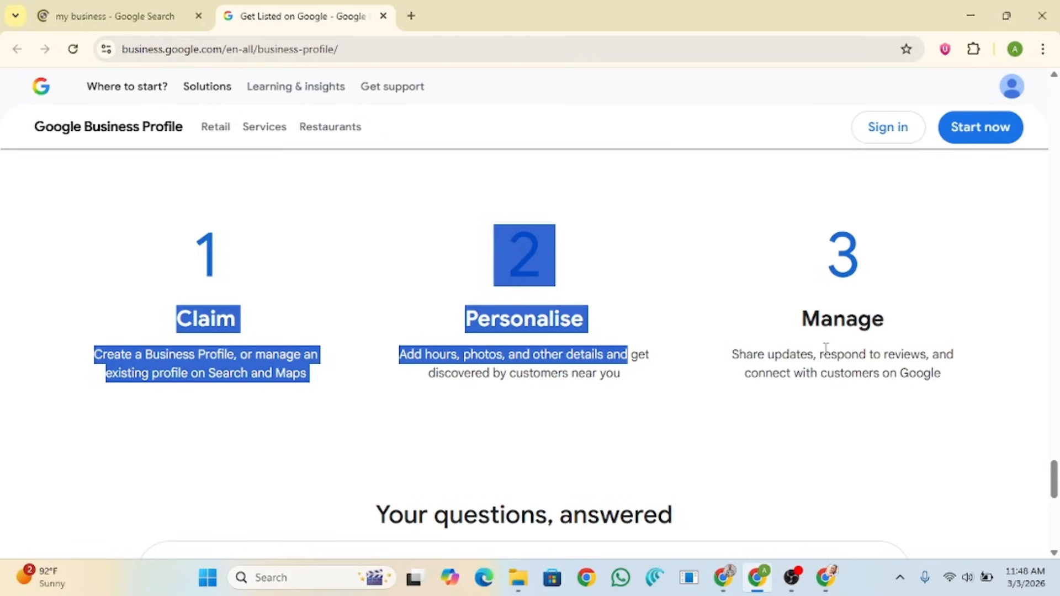
scroll(603, 363, up, 5)
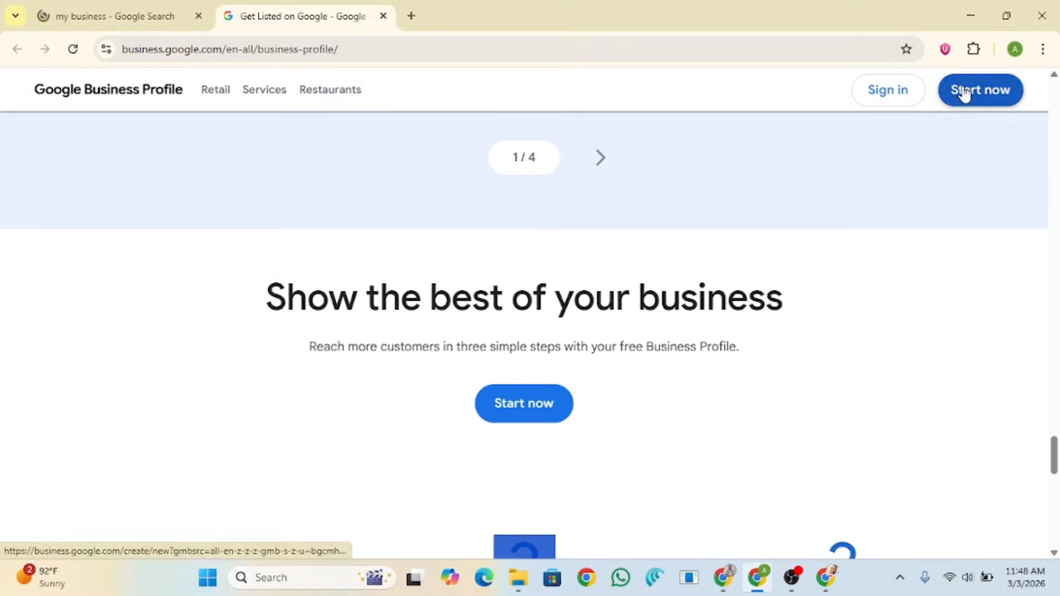
Step: Start a new business profile at the Business name field, then return to the 'my business' search window
click(965, 93)
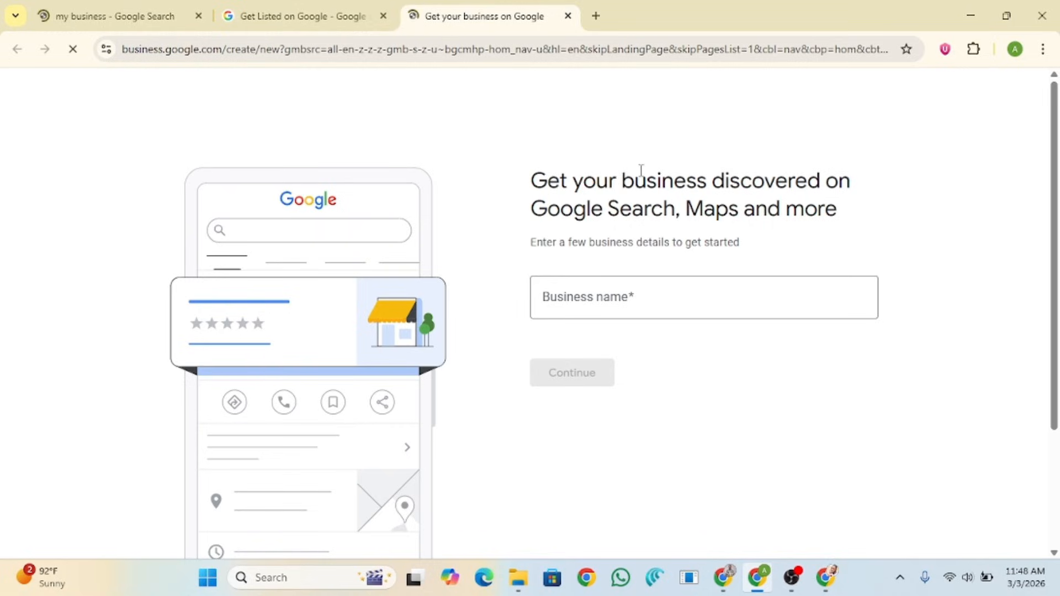
click(619, 298)
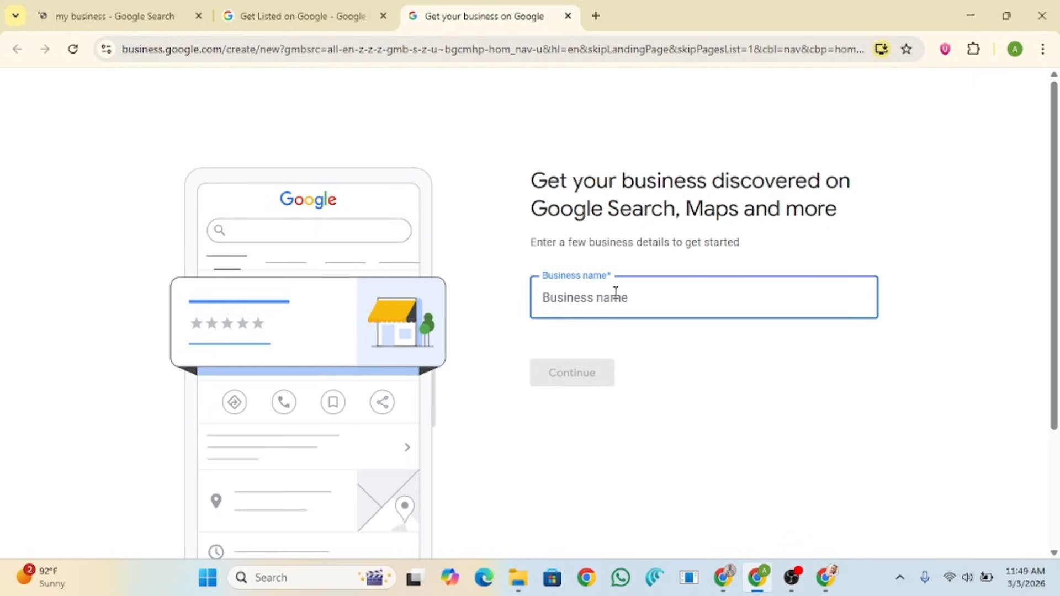
click(733, 579)
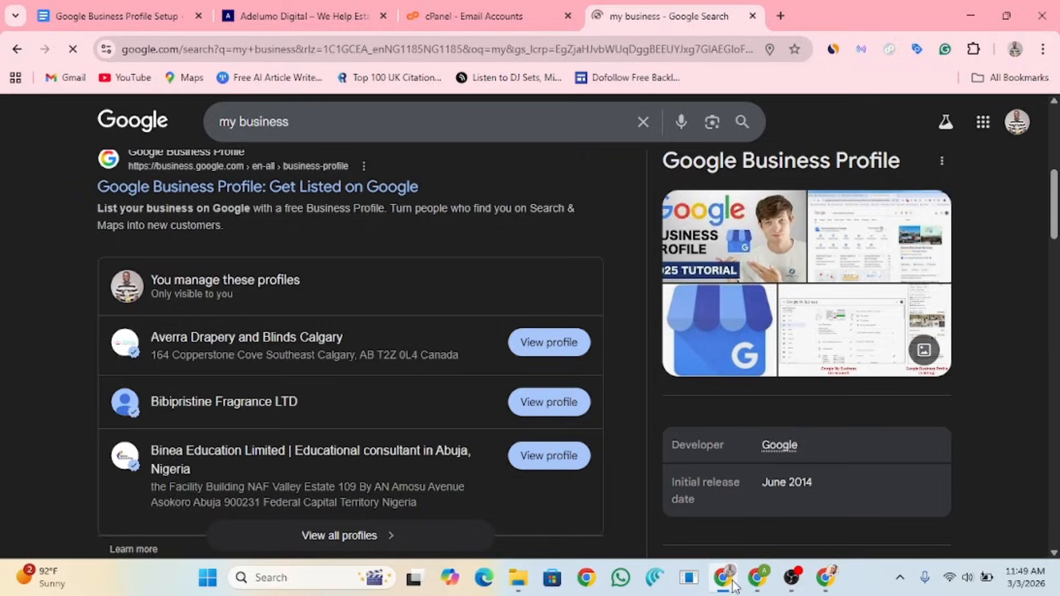
Step: Open the Google Business Profile Setup doc and review its Primary and Secondary Categories sections
click(155, 26)
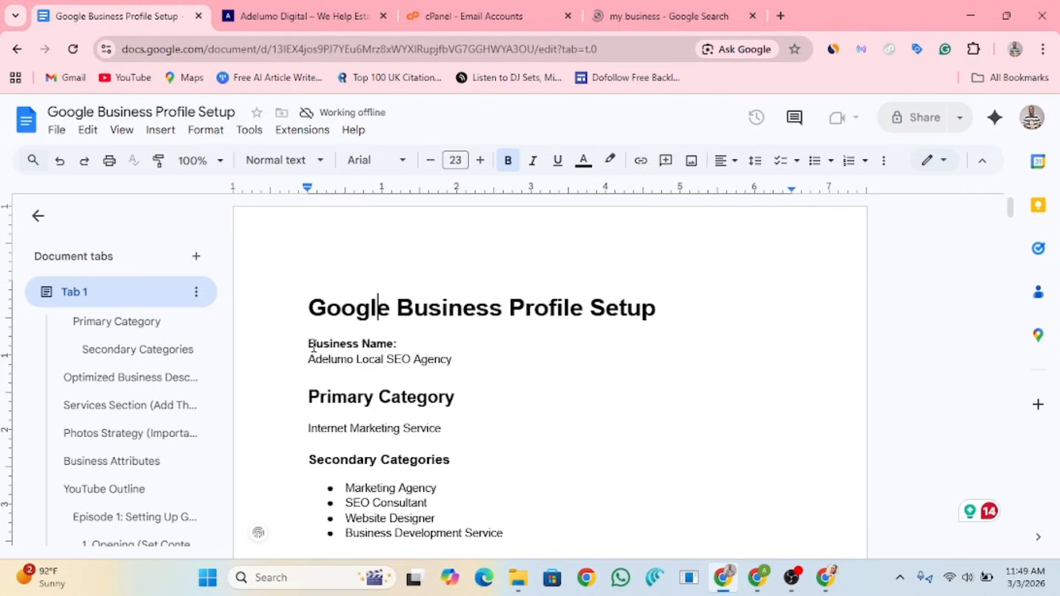
drag(309, 396, 443, 396)
scroll(441, 395, down, 1)
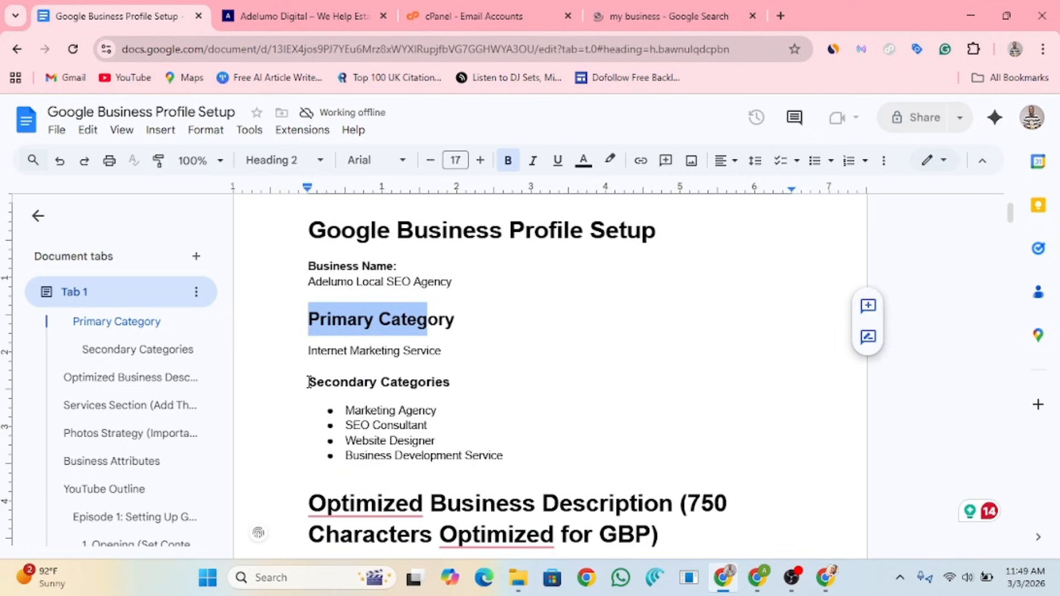
drag(309, 382, 449, 383)
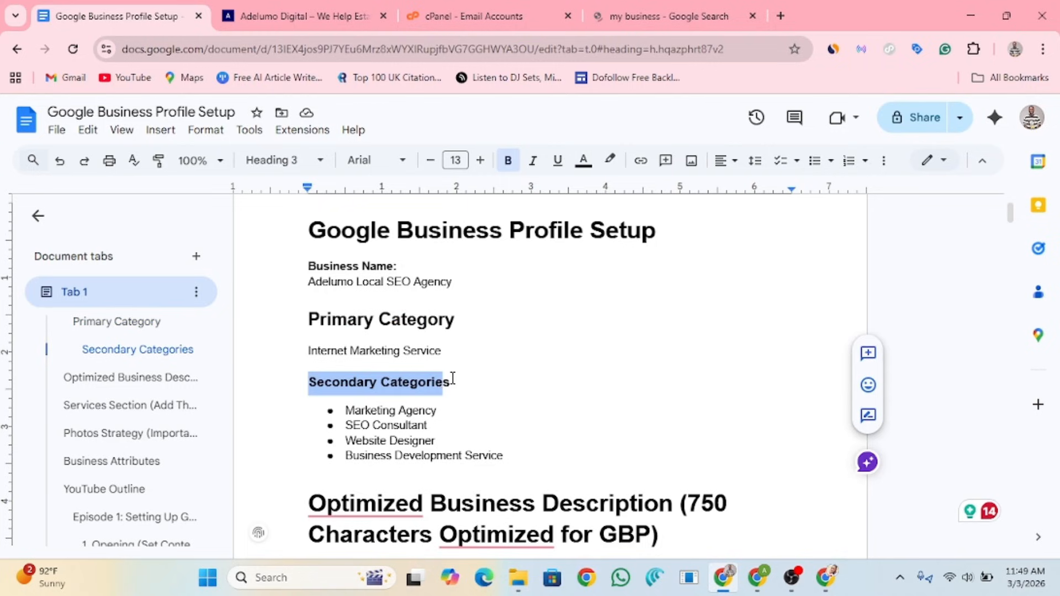
scroll(447, 379, down, 1)
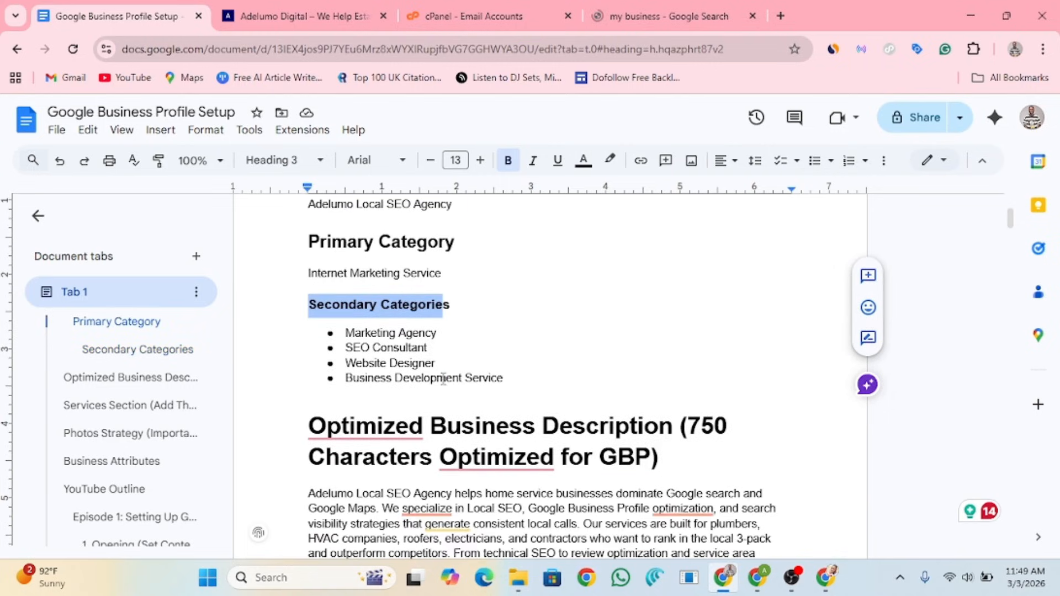
scroll(444, 379, down, 3)
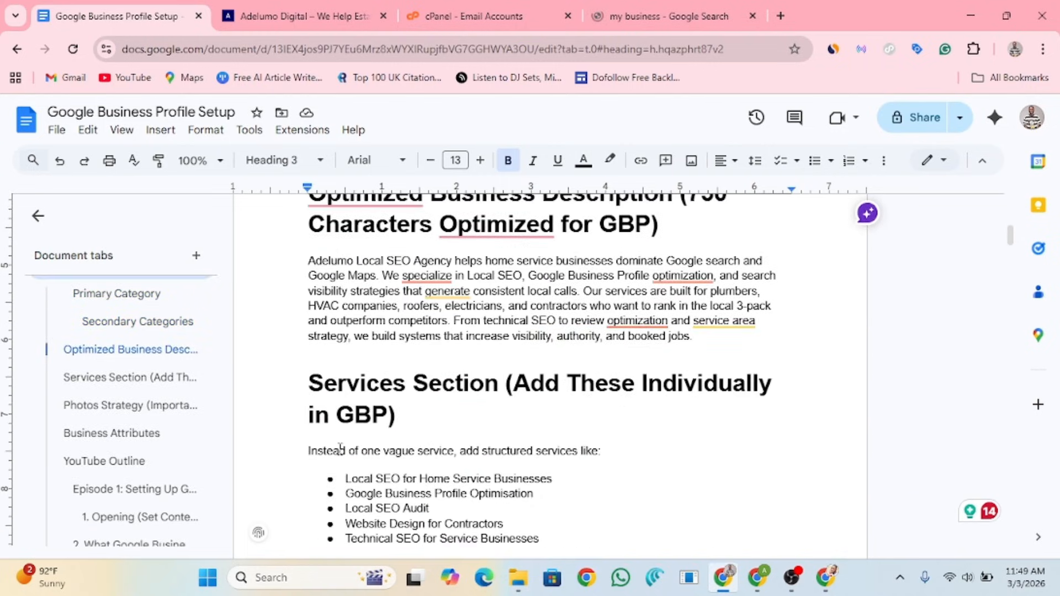
scroll(475, 392, down, 5)
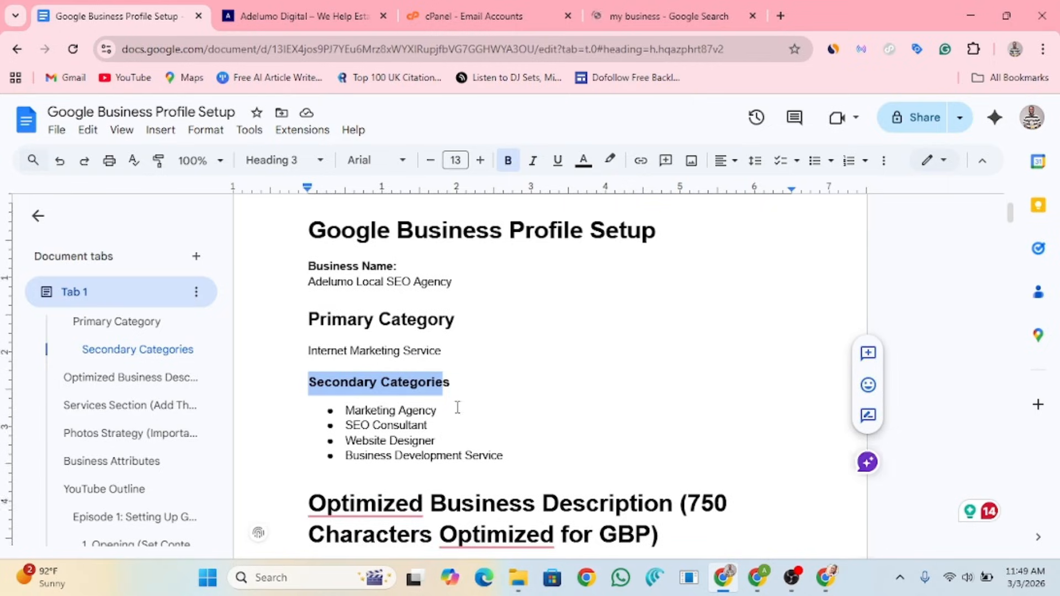
scroll(457, 408, up, 2)
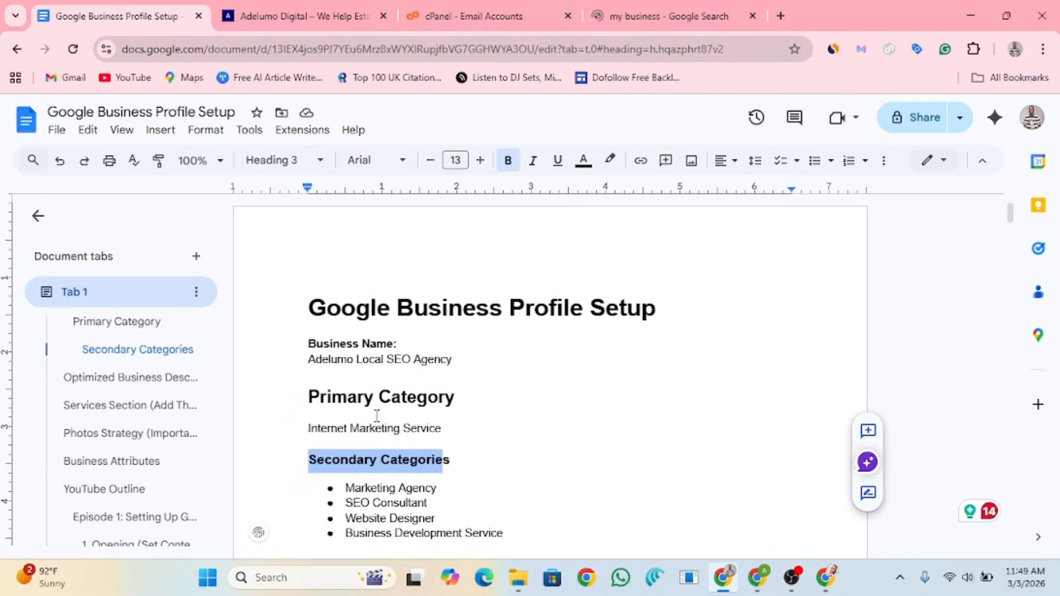
Step: Insert 'Details Needed to List A Business on Google' at the top, with a line starting '1' below
key(ctrl+Home)
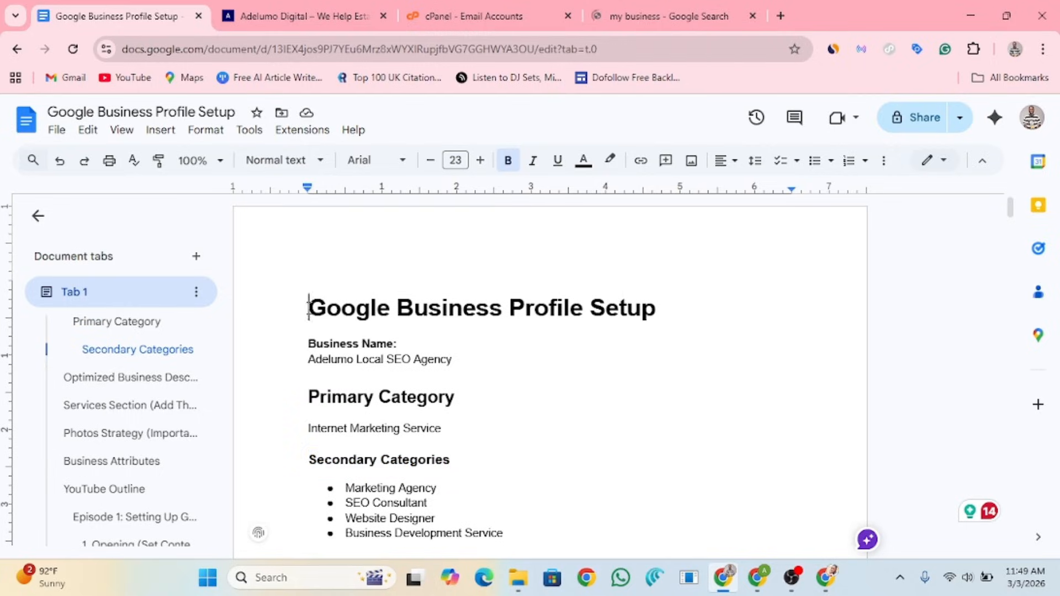
key(Return)
key(Return)
key(Return)
key(Return)
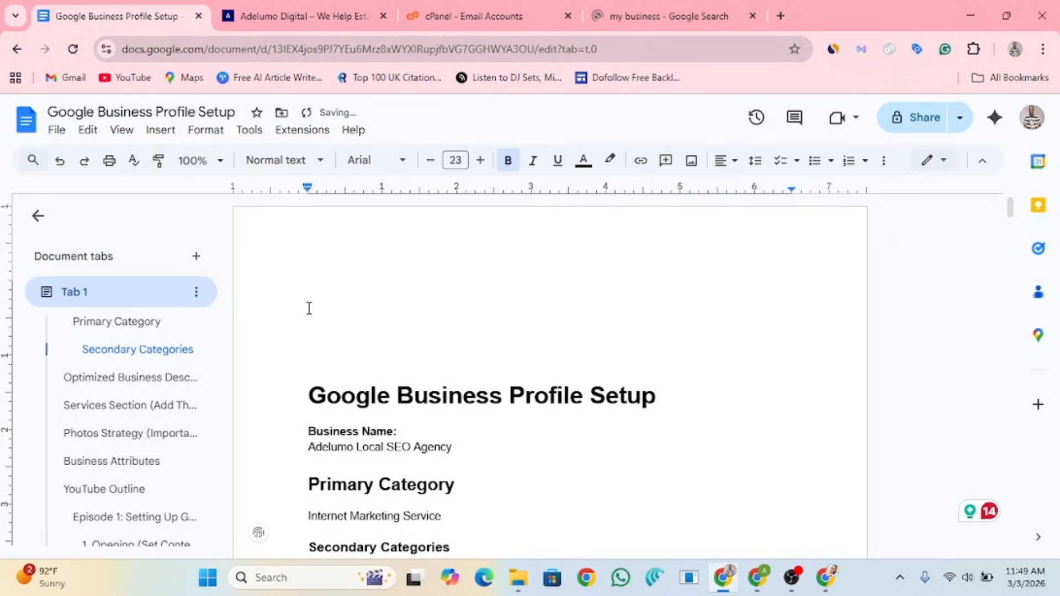
key(Return)
key(Return)
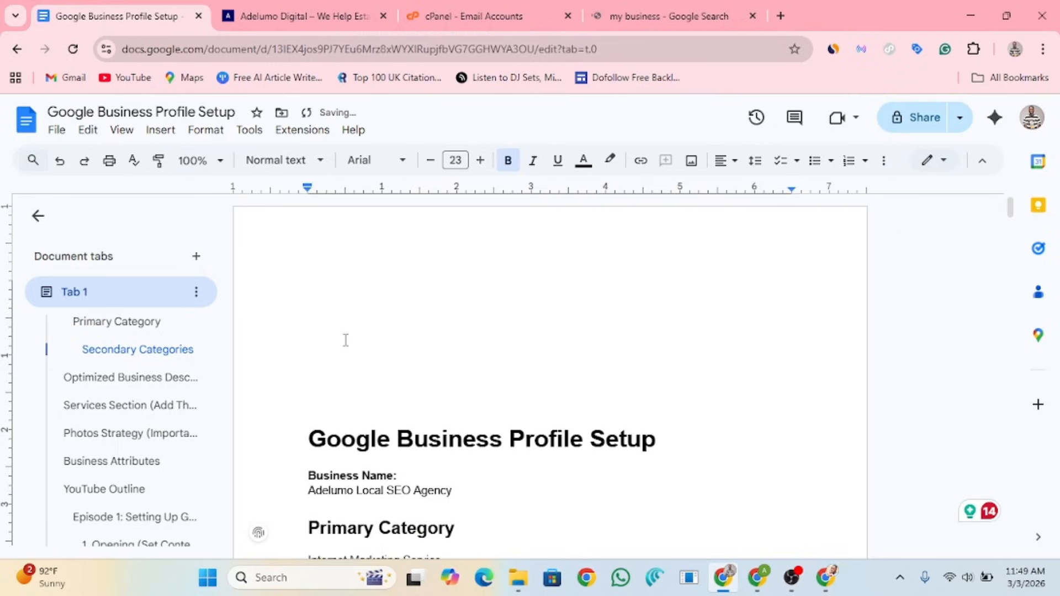
text(Detail)
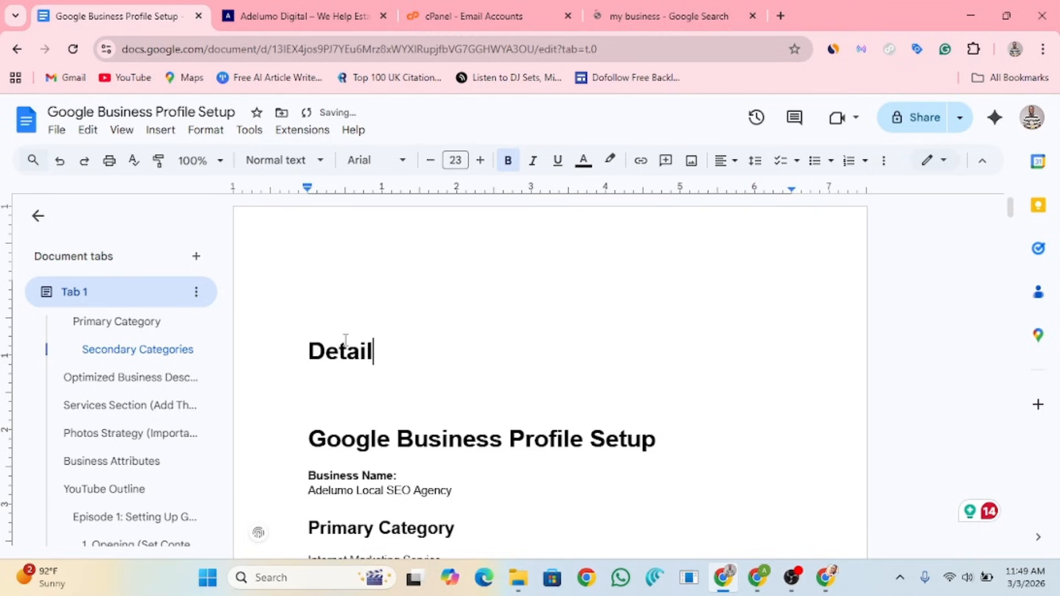
text(s Needed to List)
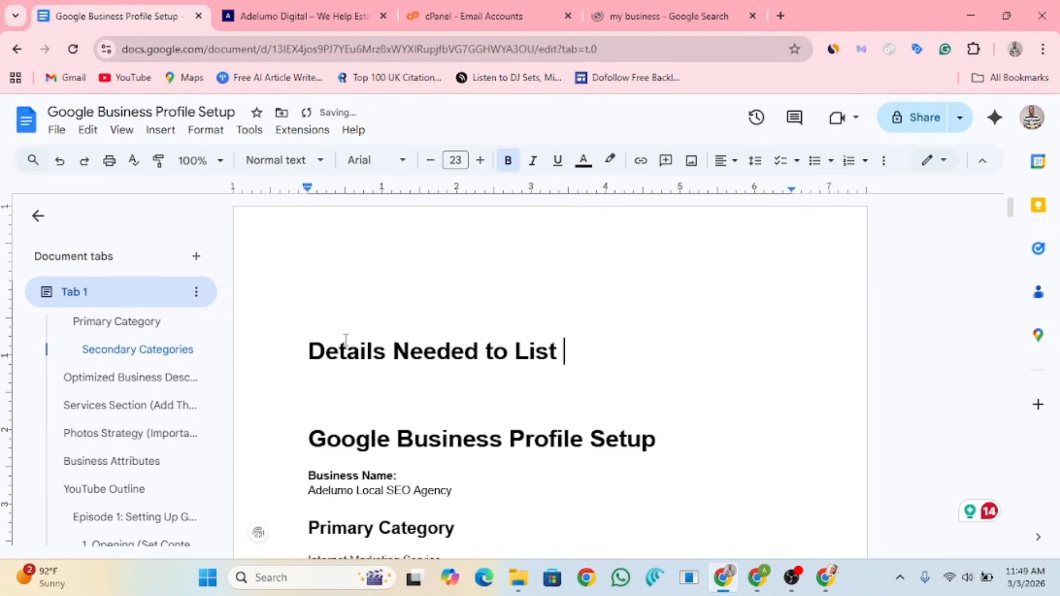
text(A Business on Goo)
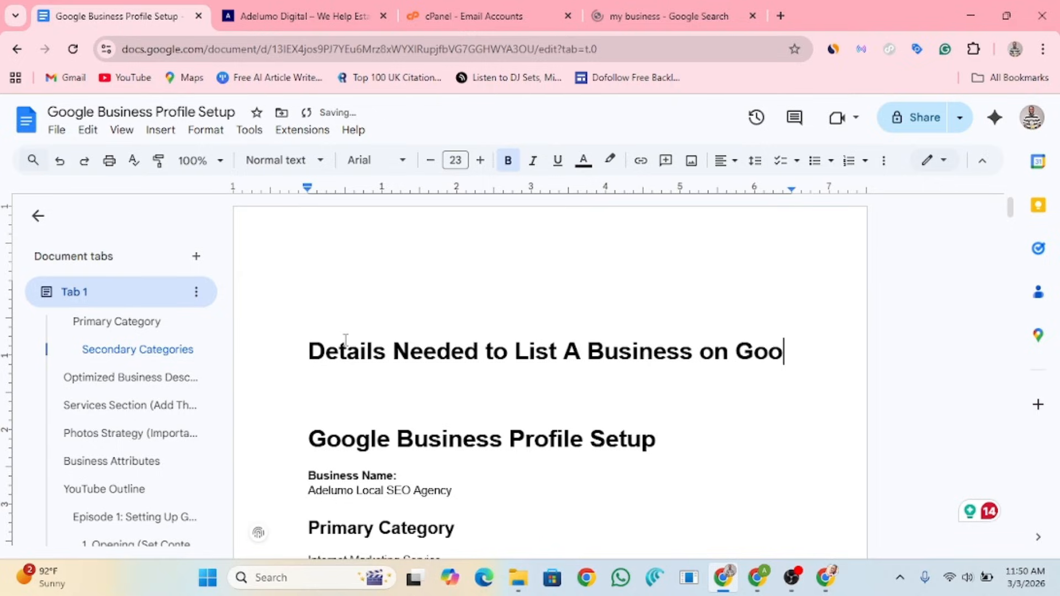
text(gle)
key(Return)
text(1)
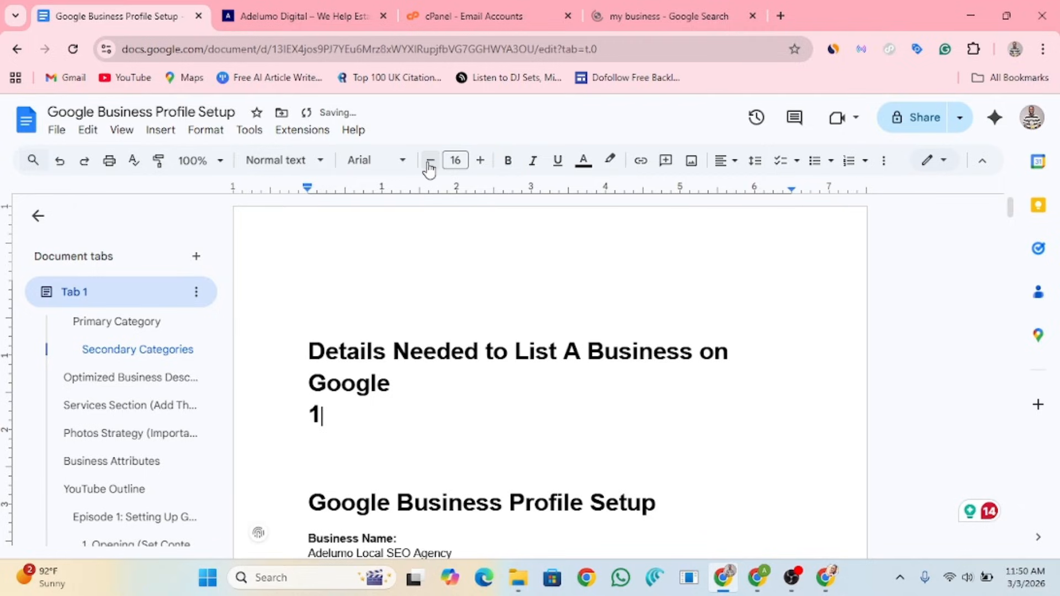
Step: Make the '1' 12 pt and non-bold, then type '1. Business name' under the heading
key(shift+Left)
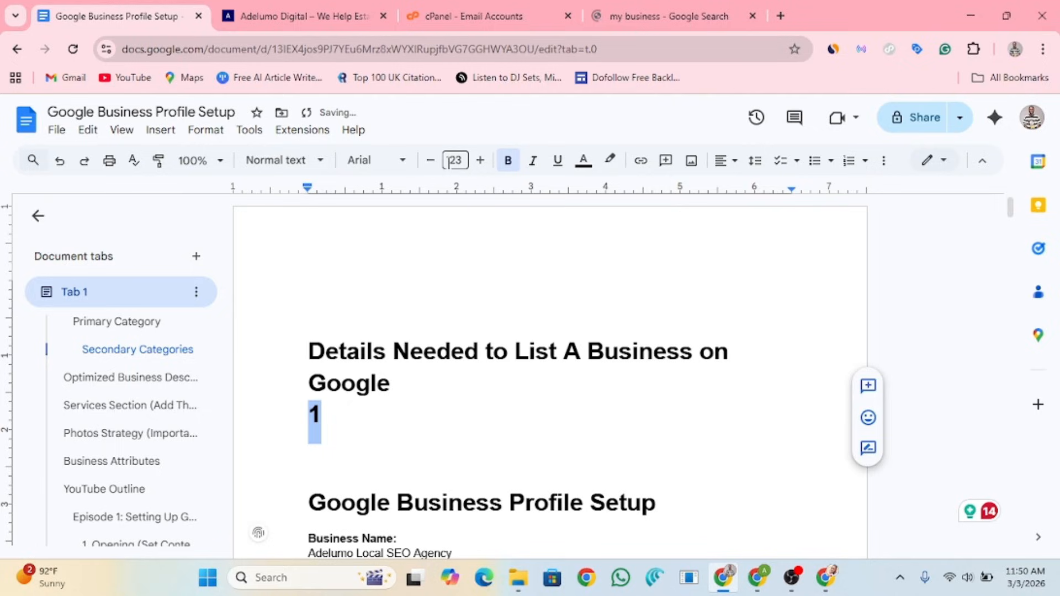
click(449, 160)
text(12)
key(Return)
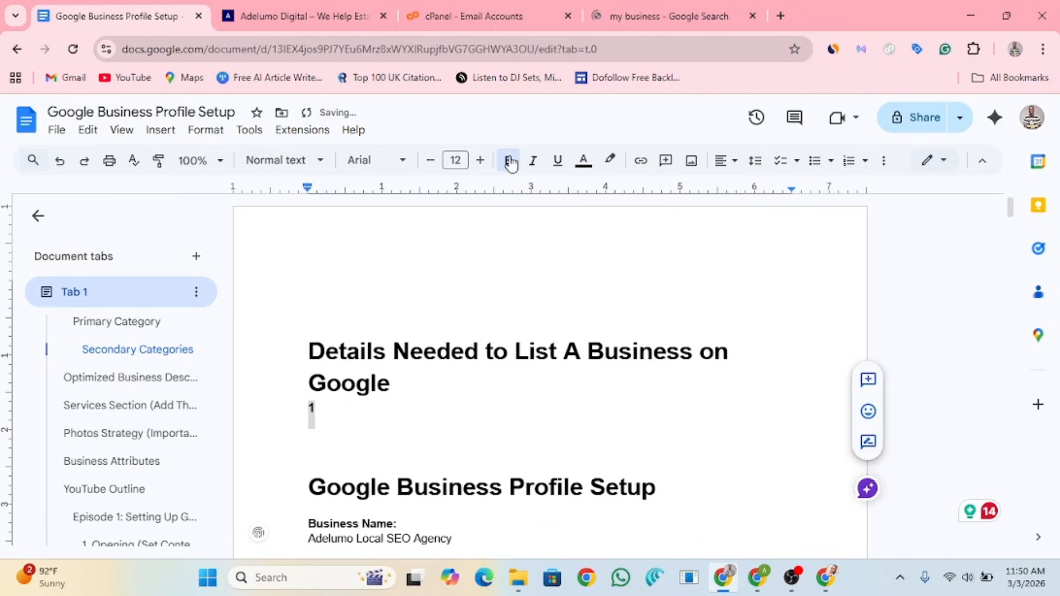
click(509, 161)
click(330, 409)
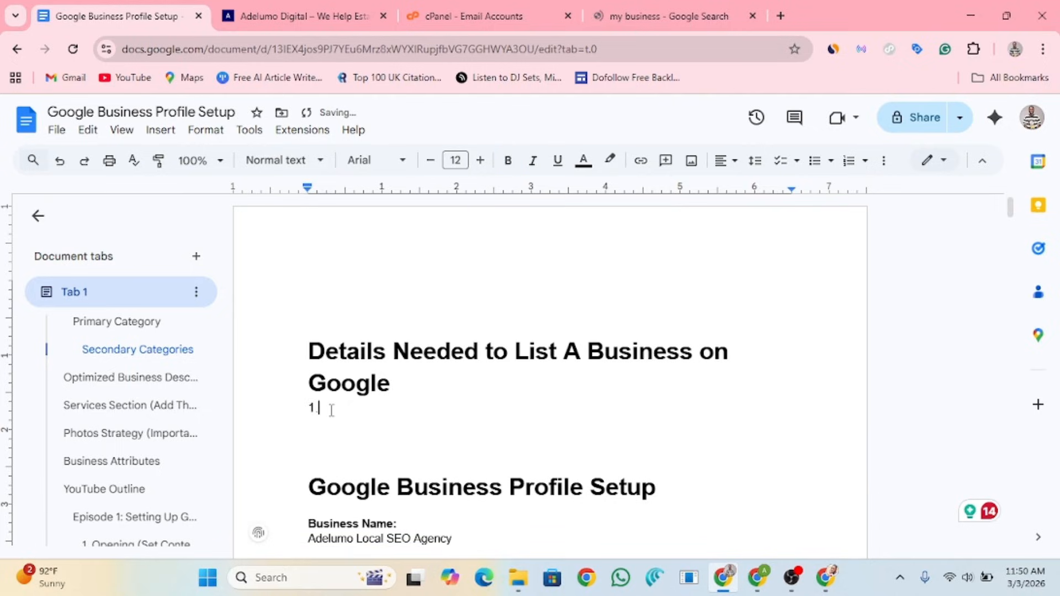
text(. Business name)
key(Return)
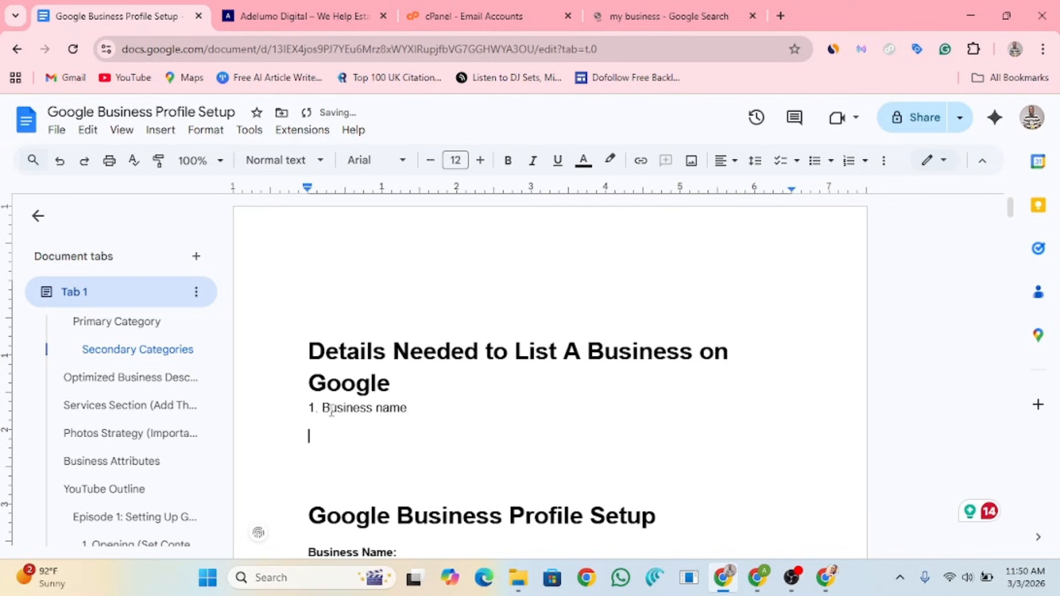
key(BackSpace)
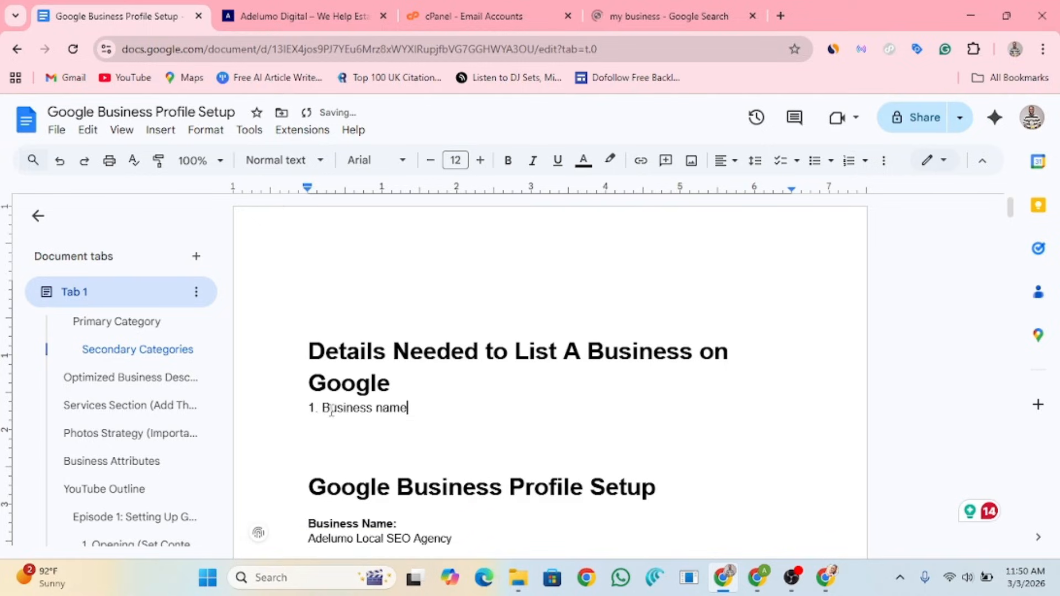
Step: Delete the Business name line and remove the list numbering from the heading
click(848, 160)
click(348, 345)
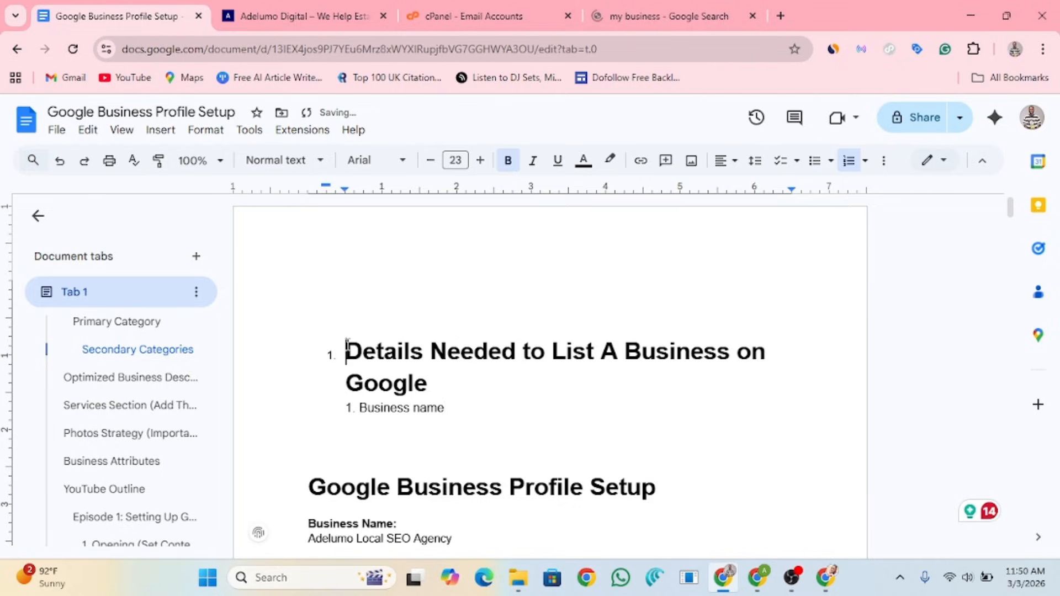
key(ctrl+z)
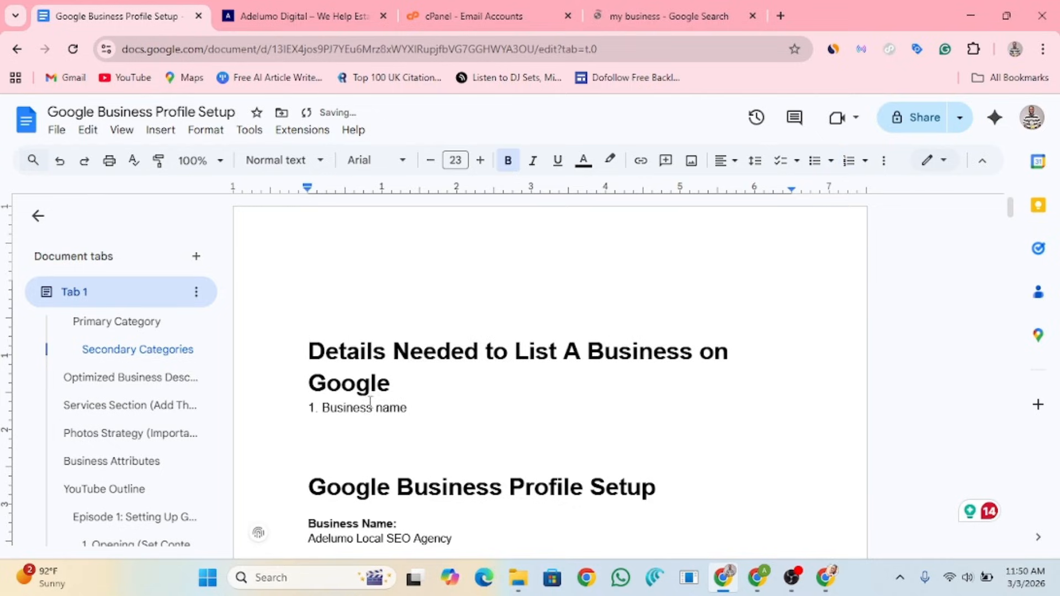
drag(407, 407, 292, 407)
key(BackSpace)
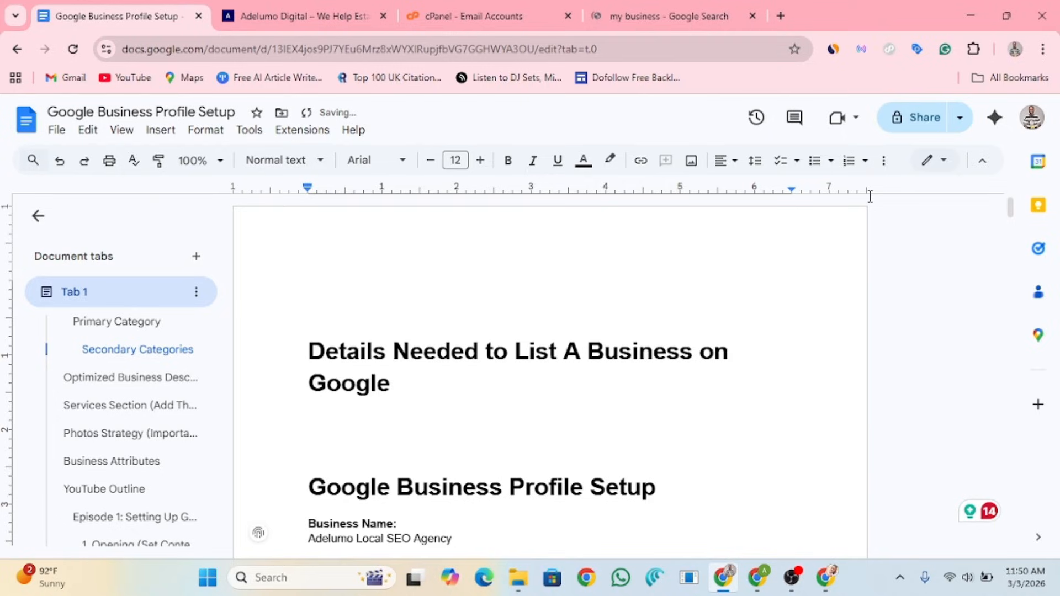
click(848, 166)
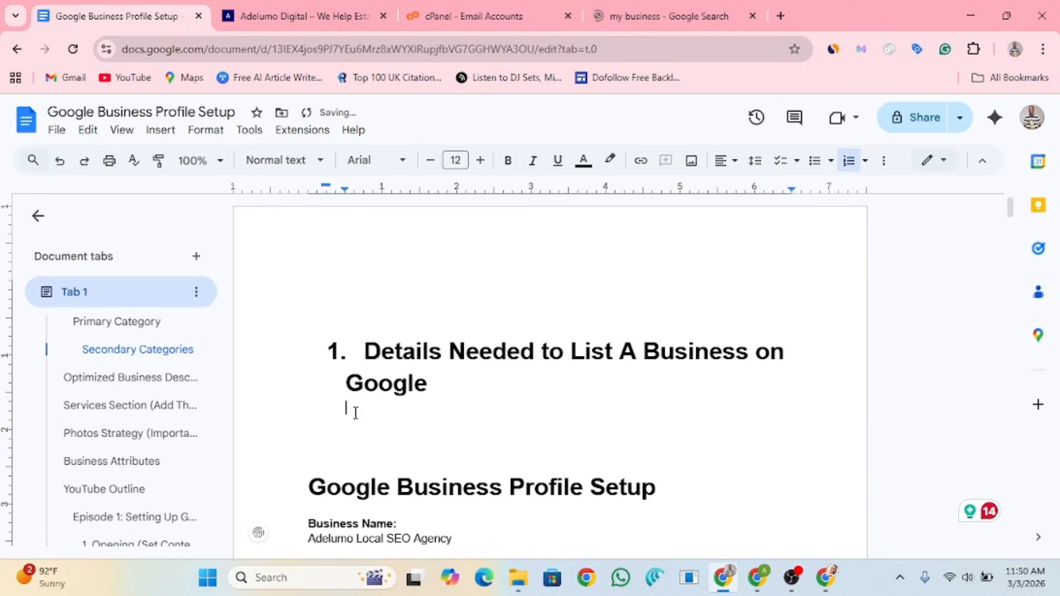
click(366, 352)
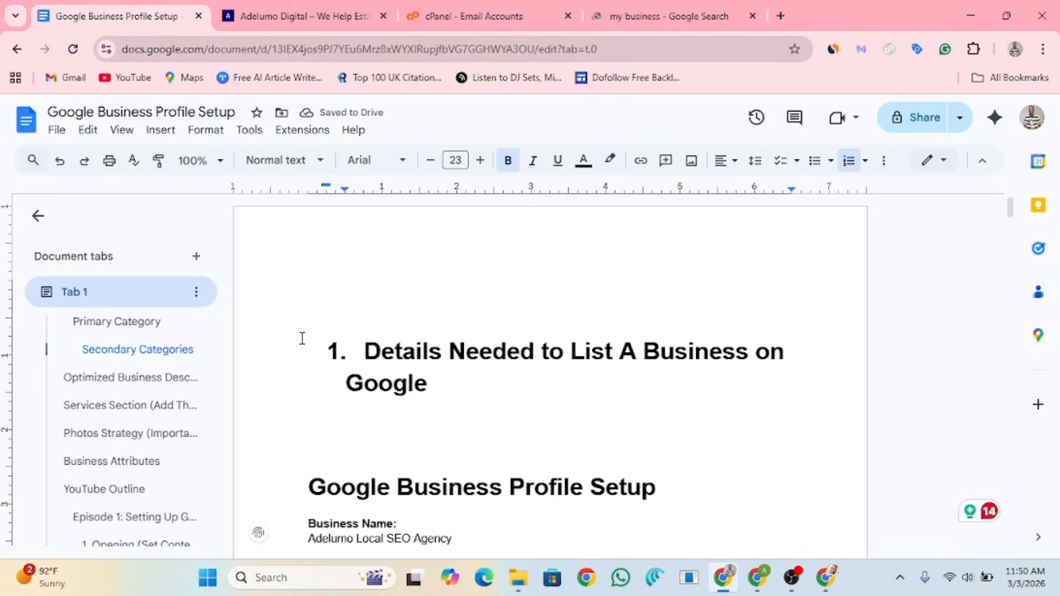
key(BackSpace)
key(BackSpace)
key(BackSpace)
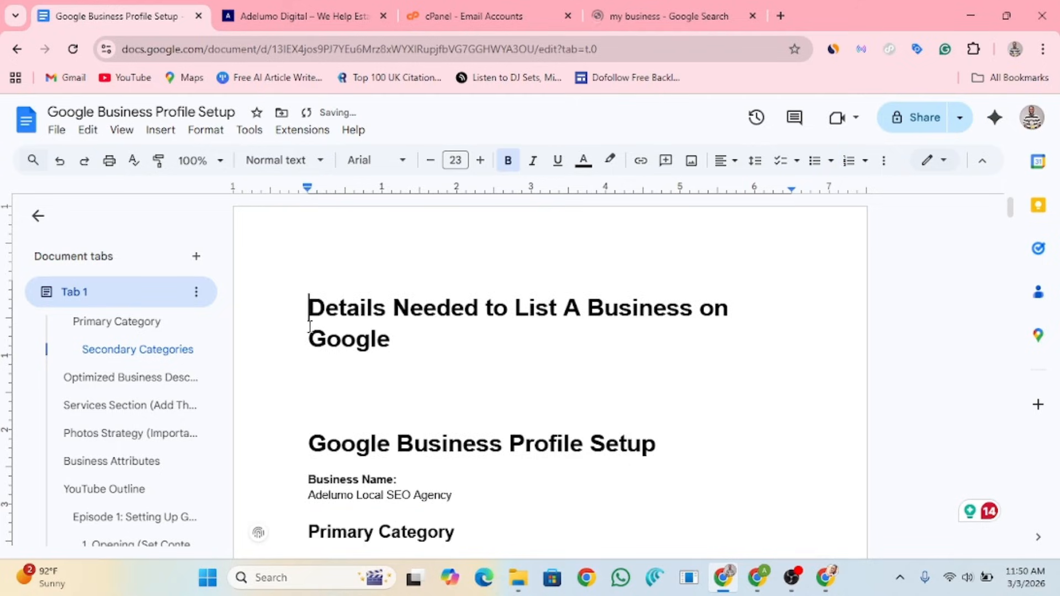
Step: Update the Subtitle style to match the heading and set the line below to 12 pt
click(319, 165)
mouse_move(331, 311)
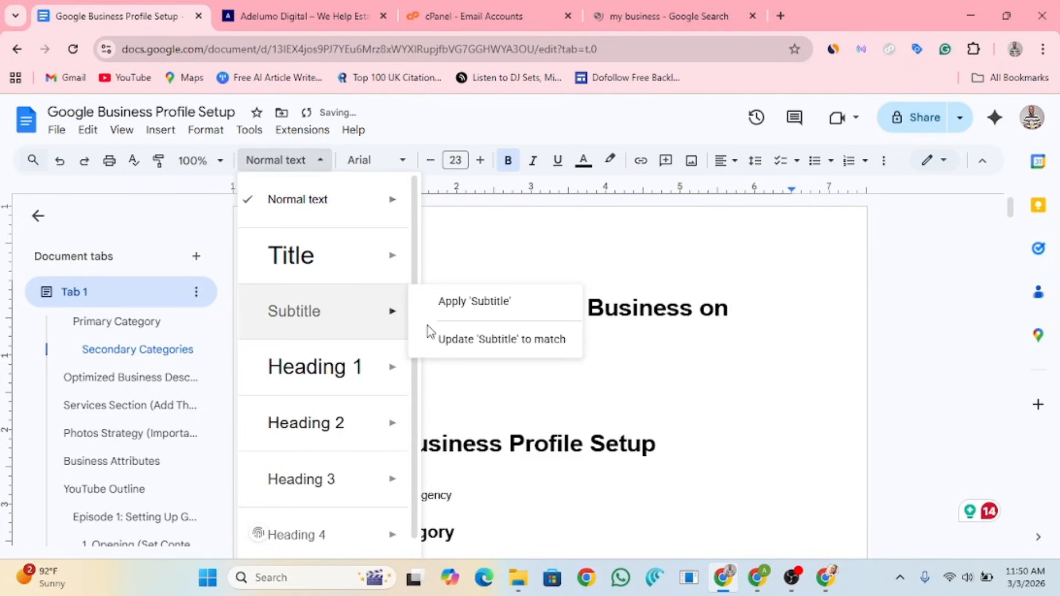
click(445, 345)
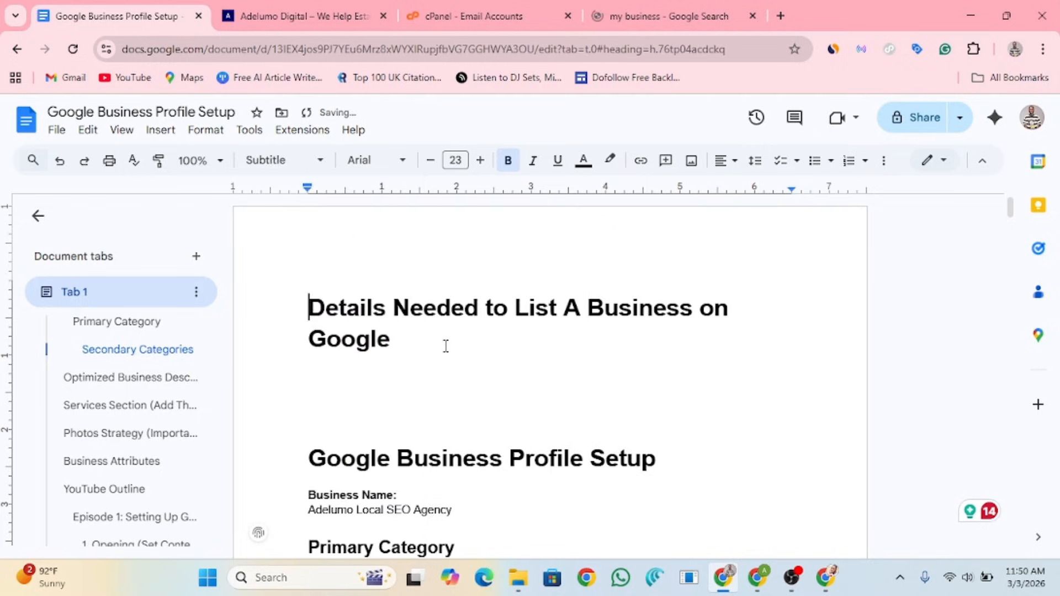
double_click(402, 373)
click(395, 373)
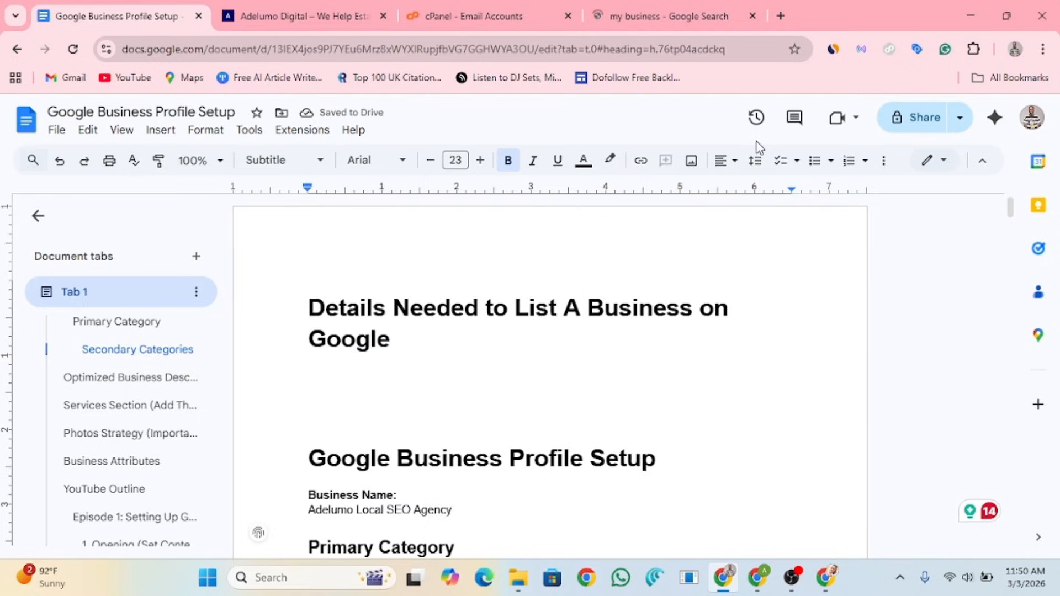
click(455, 160)
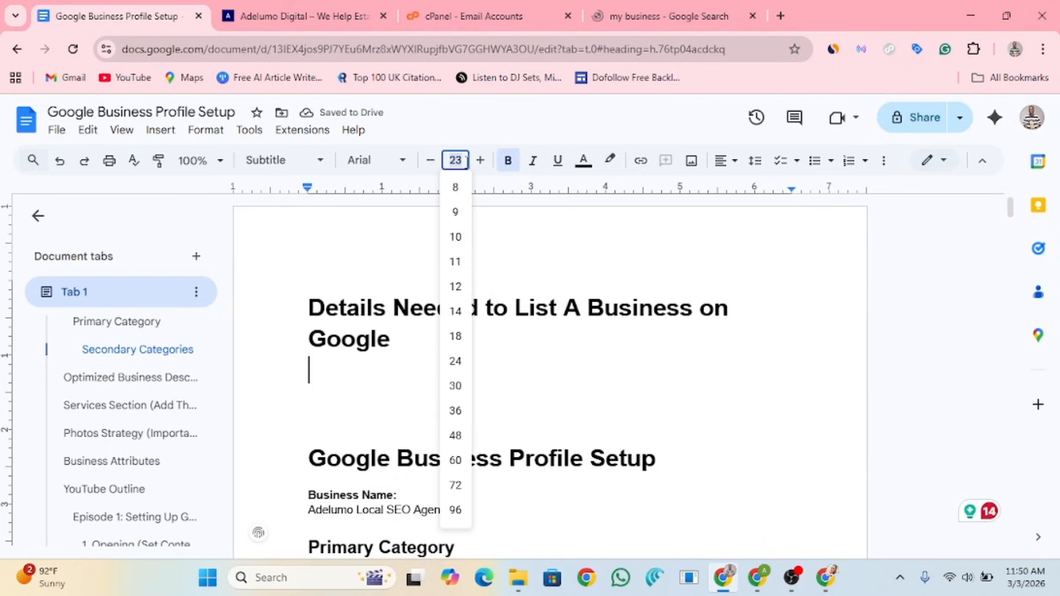
click(457, 285)
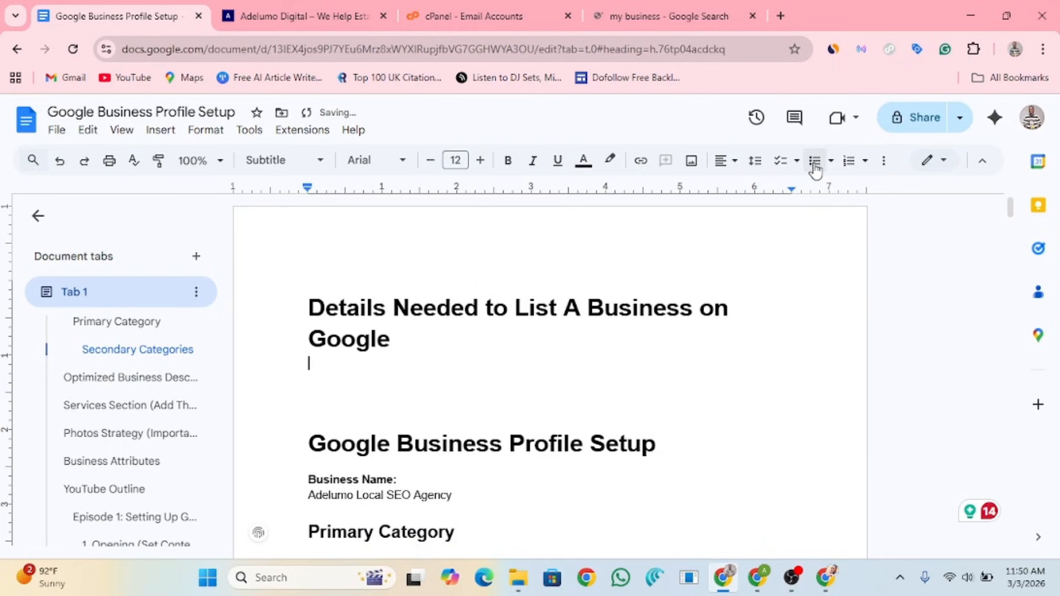
Step: Undo the accidental heading numbering and add an empty line beneath the heading
click(849, 162)
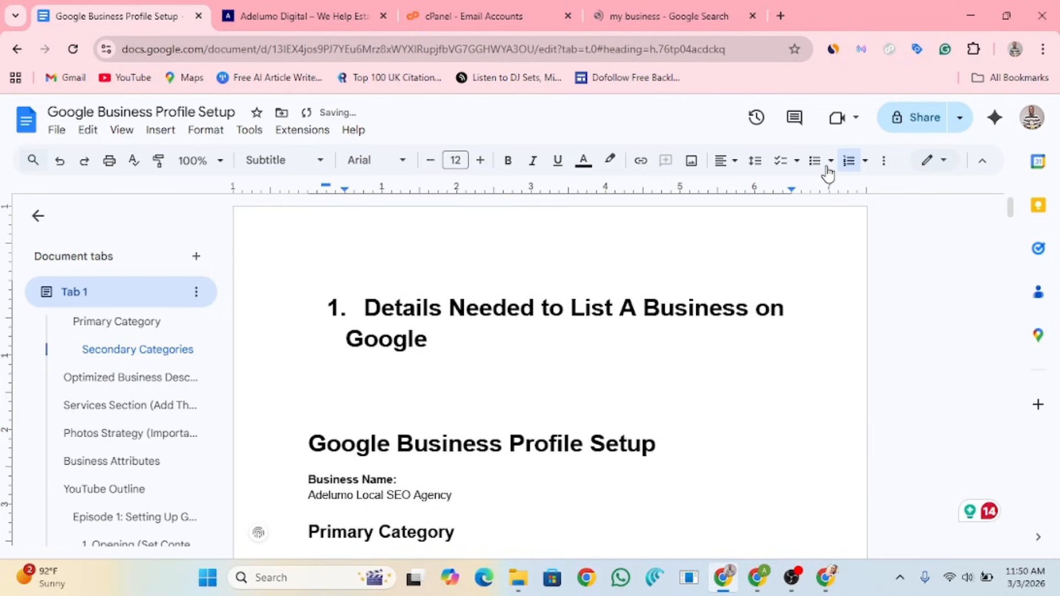
key(ctrl+z)
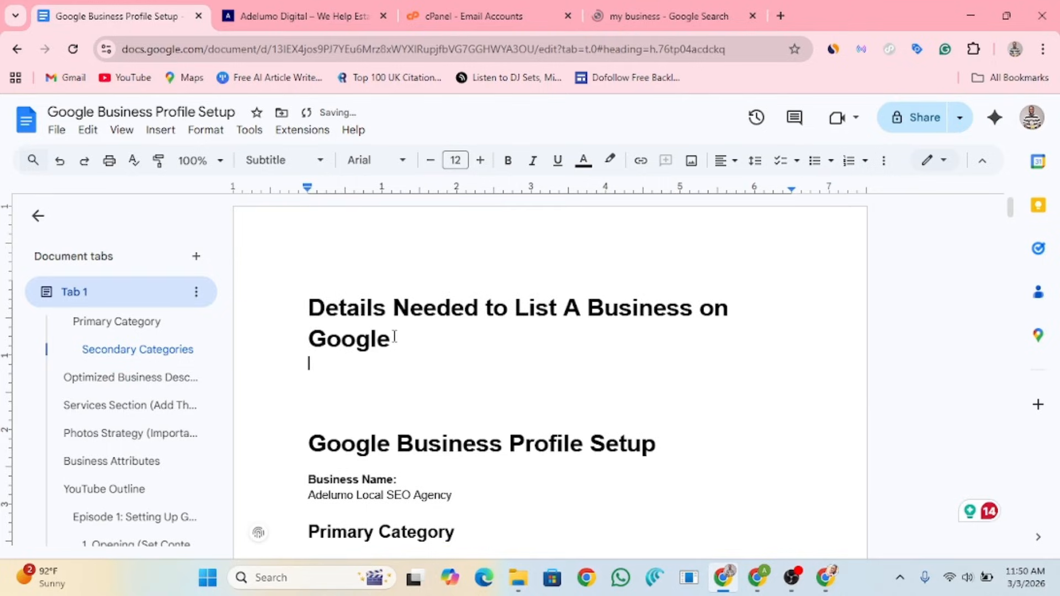
drag(395, 336, 275, 178)
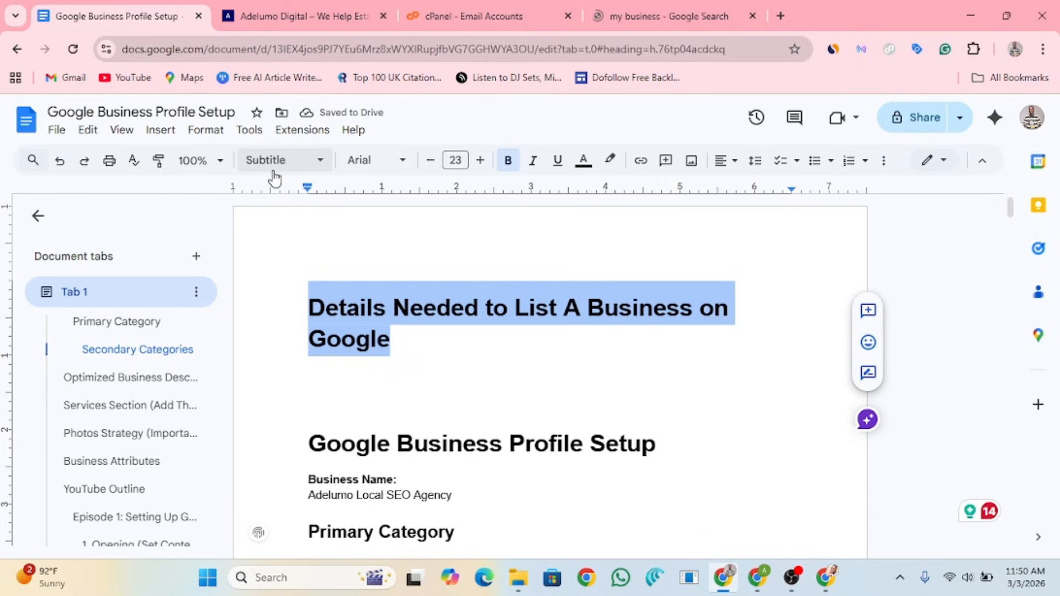
click(396, 344)
key(Return)
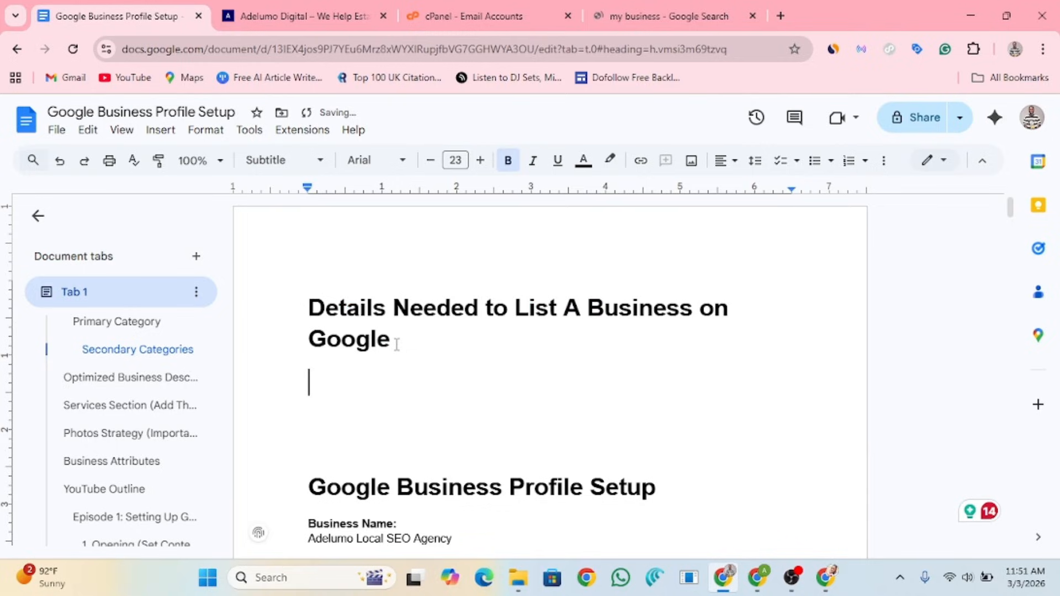
Step: Start the numbered list with Business name, Business address and Business category
text(1. Business)
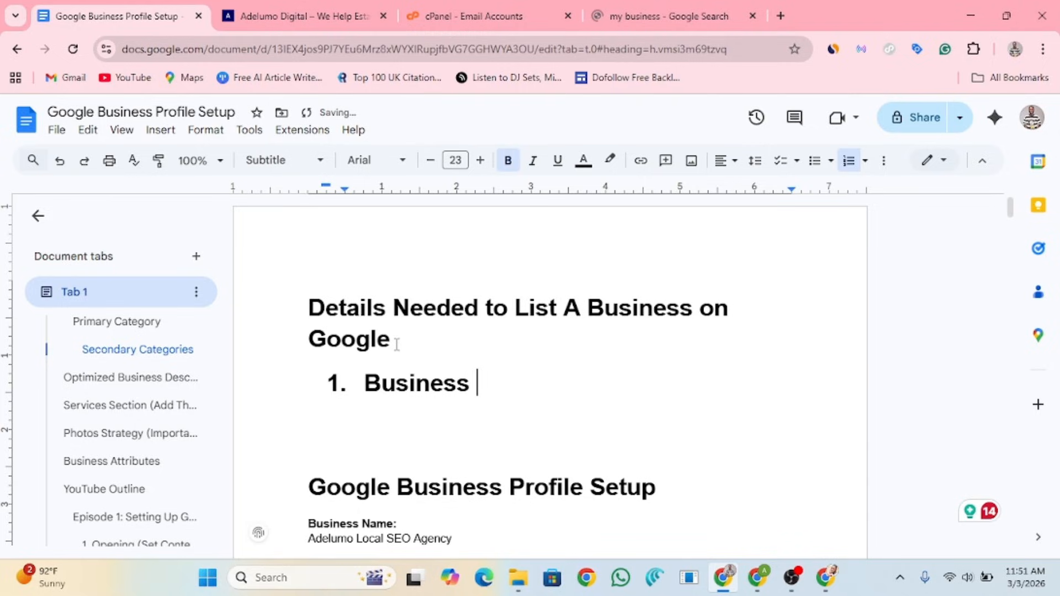
text( name:)
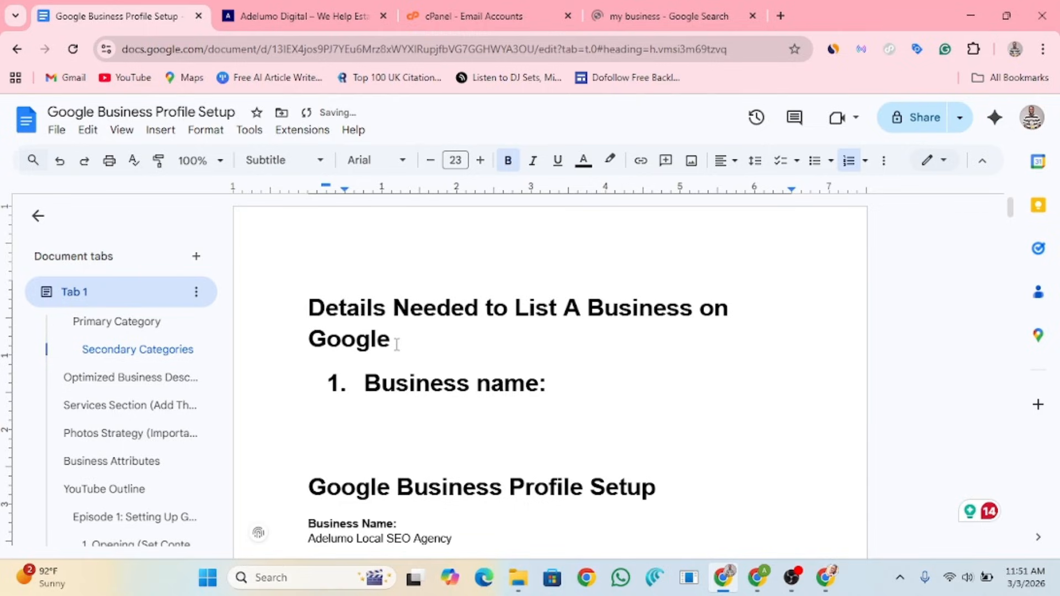
key(BackSpace)
key(Return)
text(Business ad)
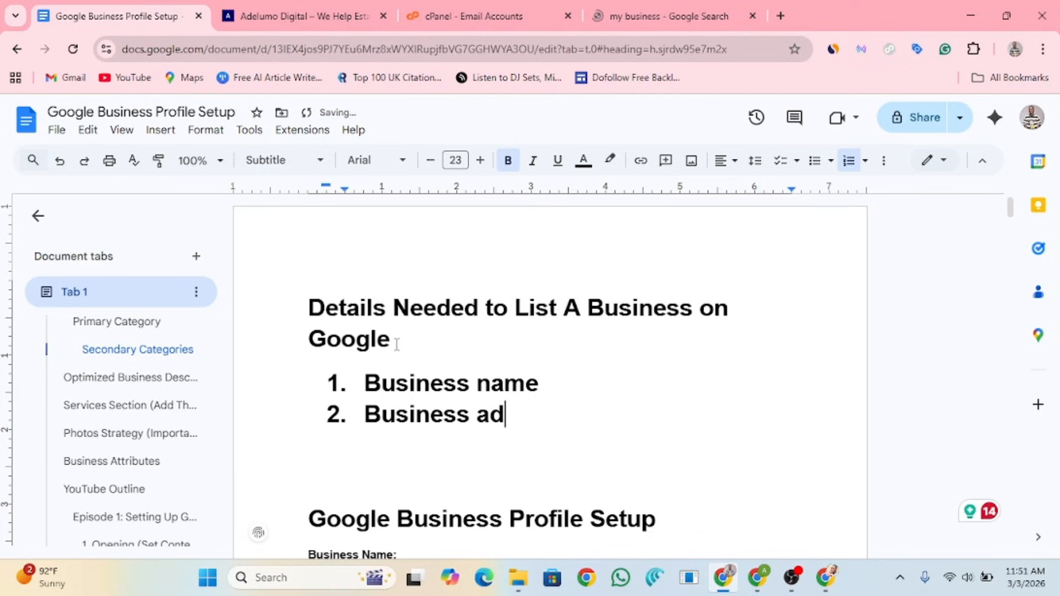
text(dress)
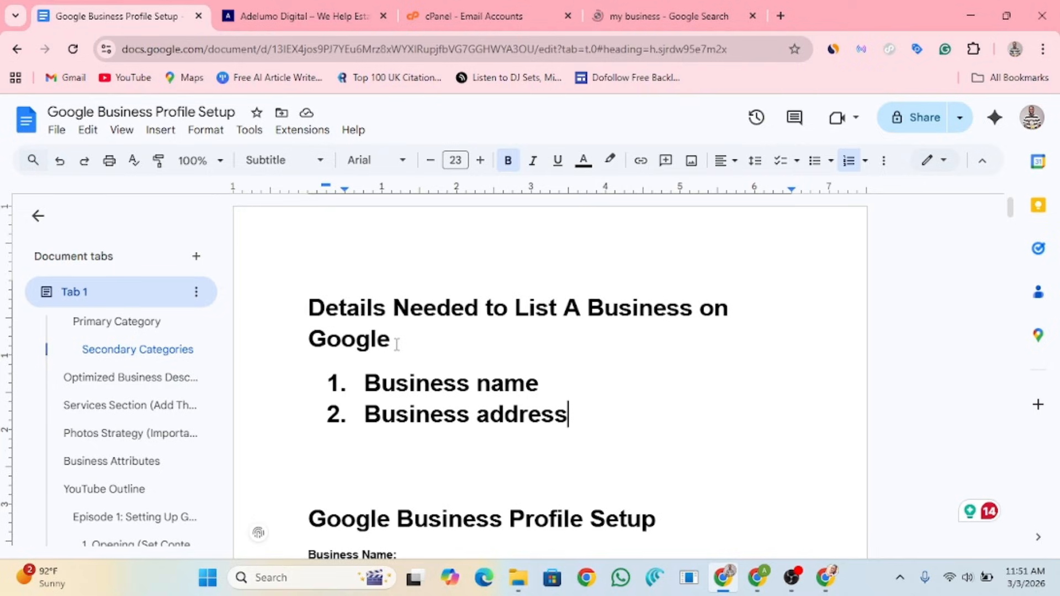
key(Return)
text(B)
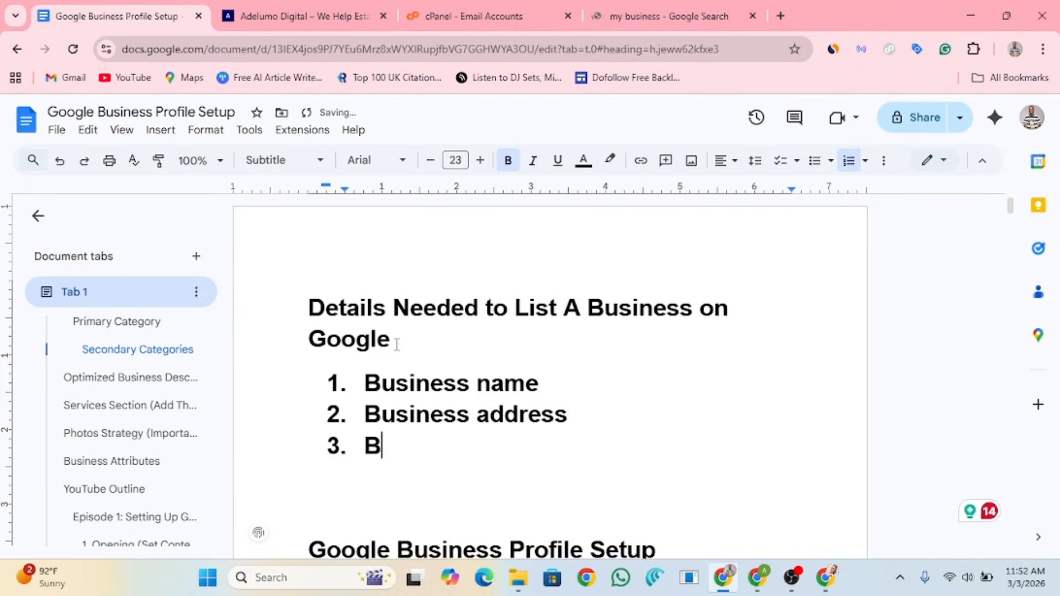
text(usines)
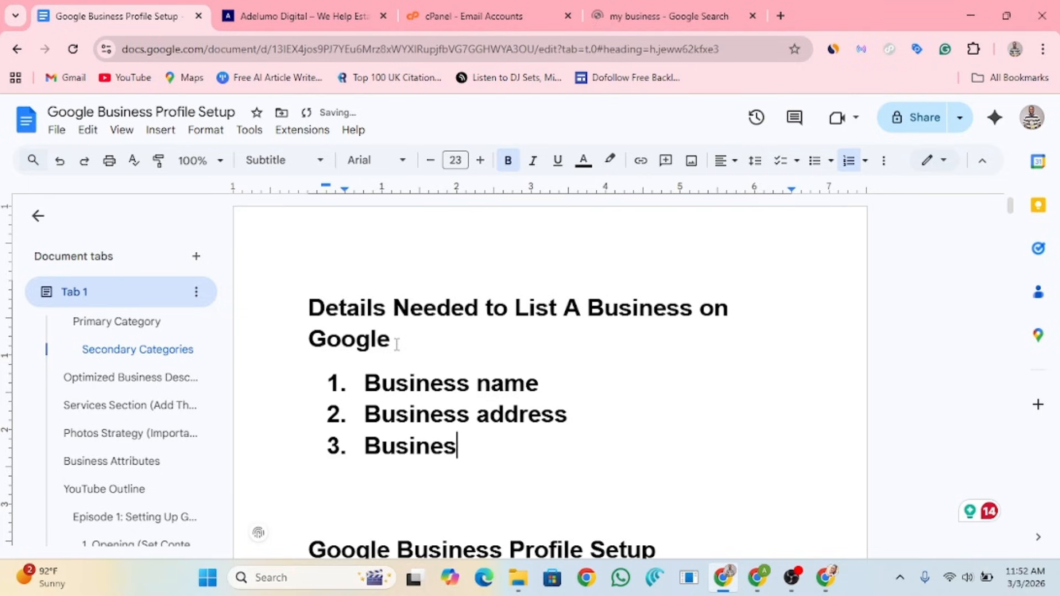
text(s category)
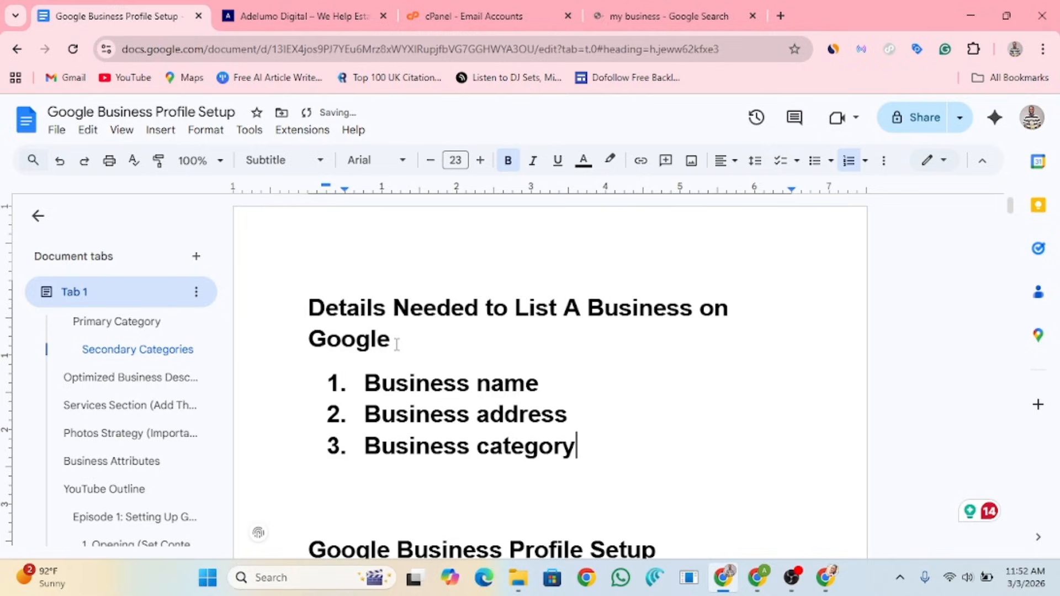
Step: Add Description, Logo, Working hours and Services as list items 4 to 7
key(Return)
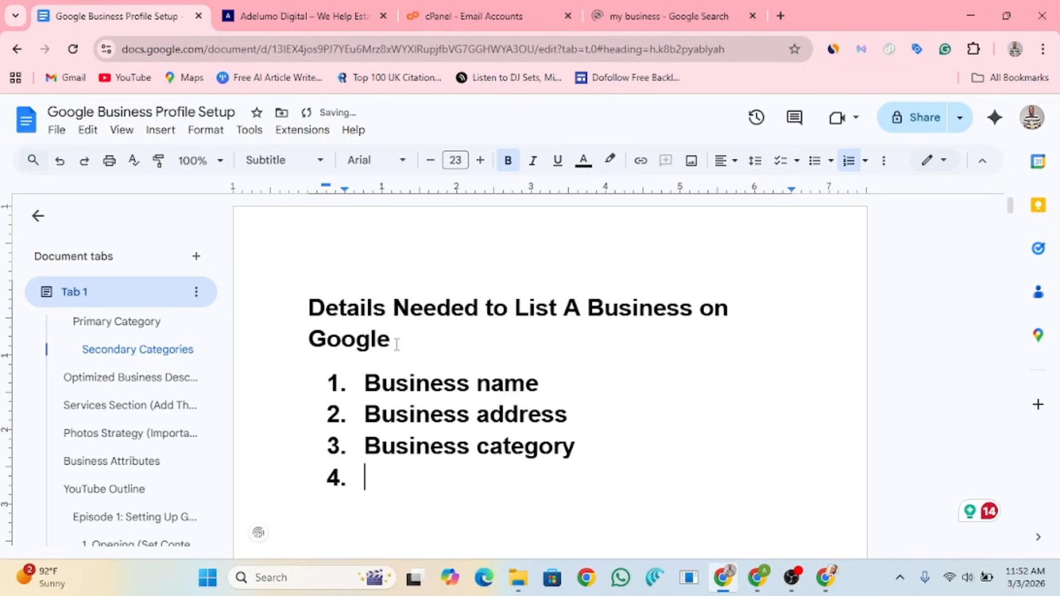
text(V)
text(Descr)
text(iption)
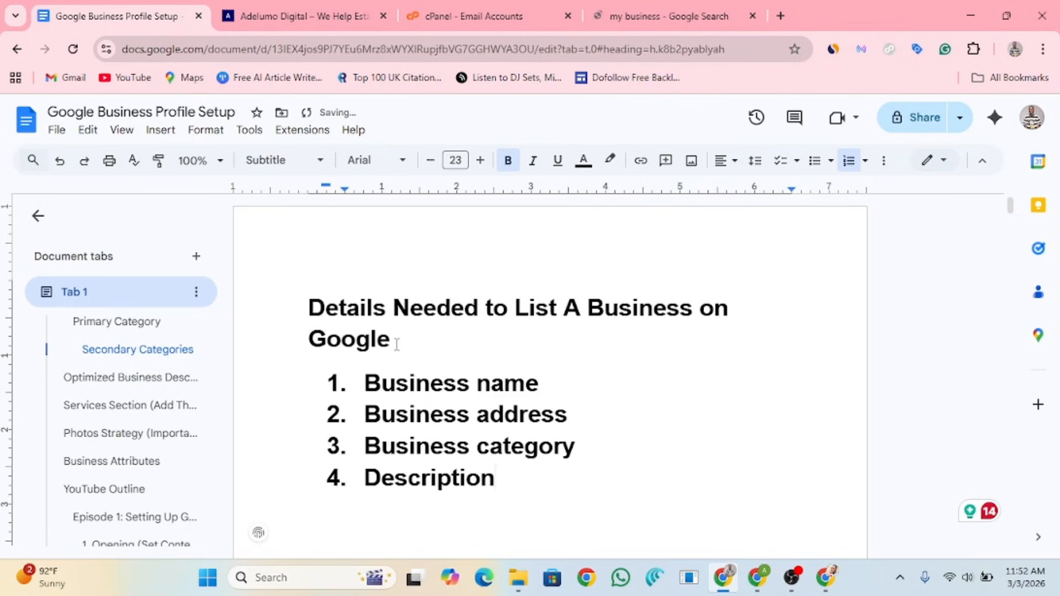
key(Return)
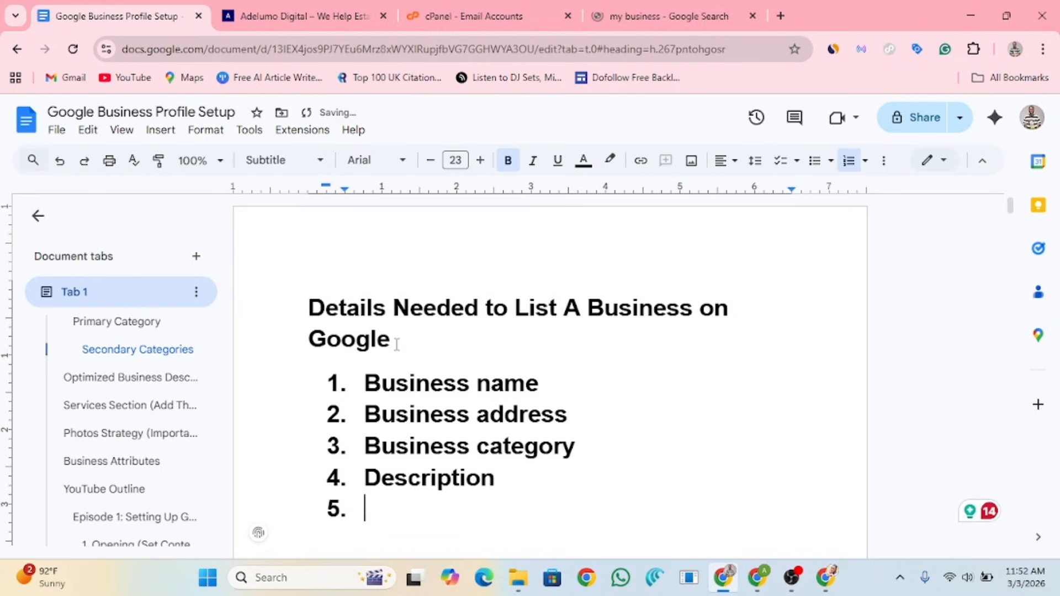
text(logo)
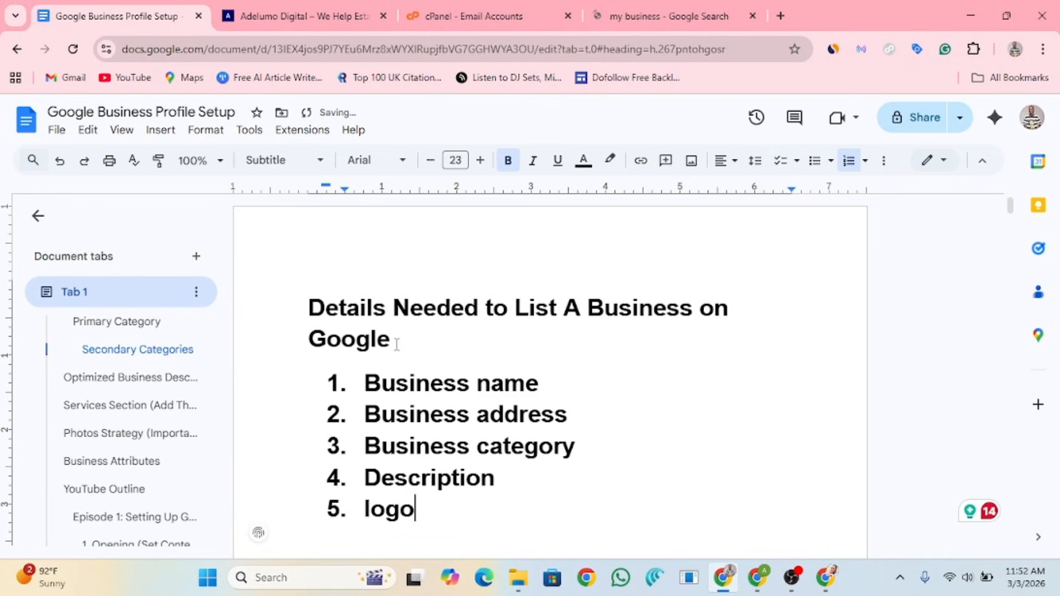
key(Return)
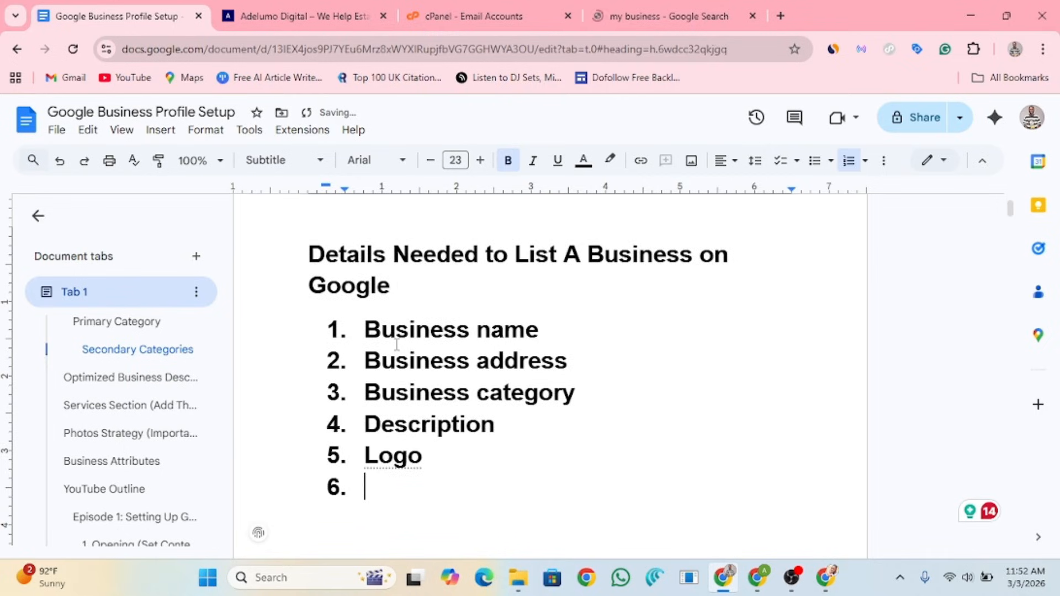
text(Workin)
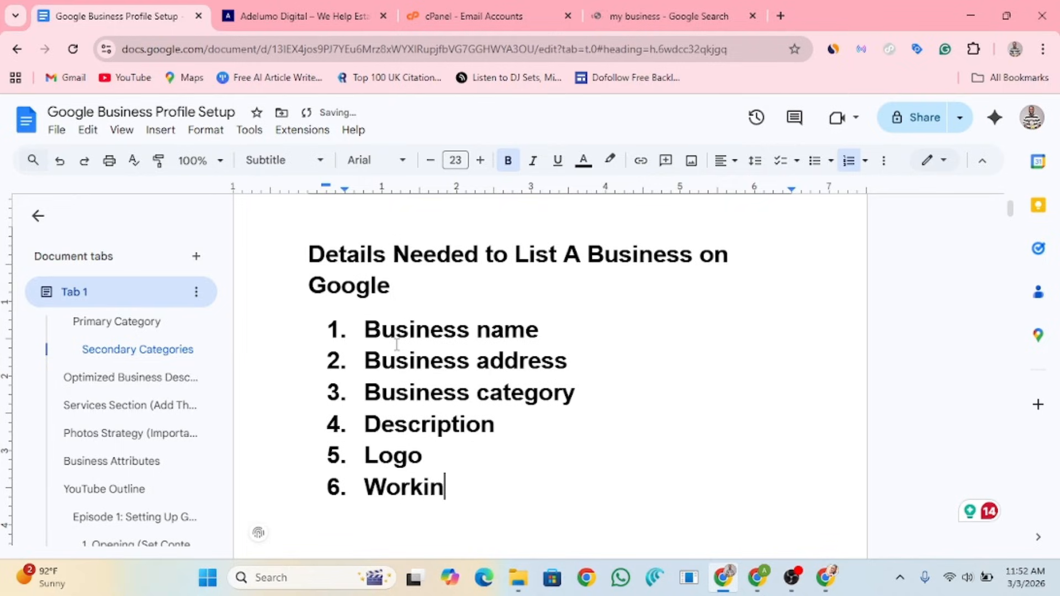
text(g hours)
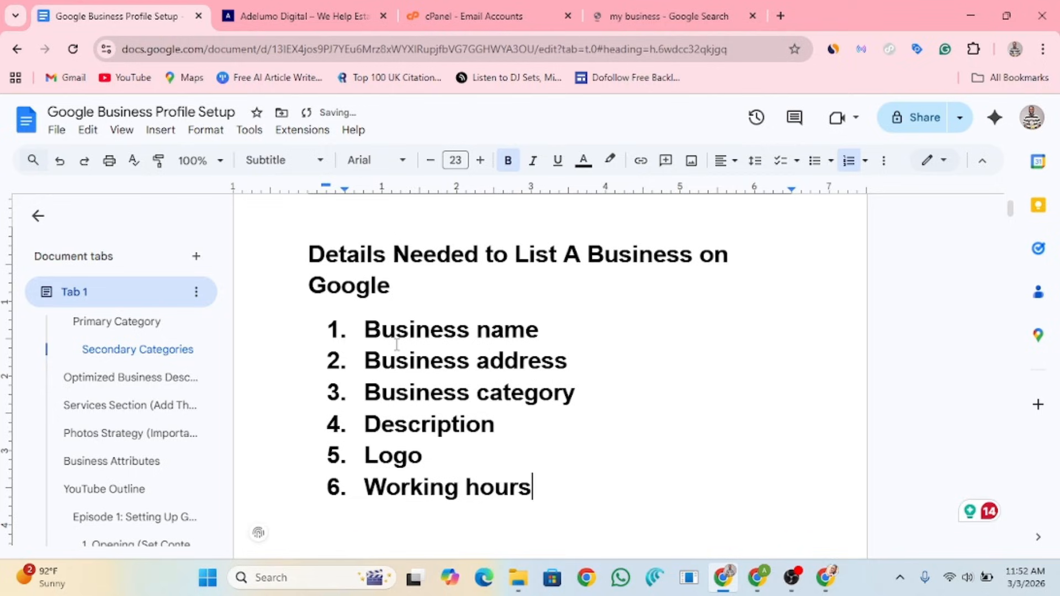
key(Return)
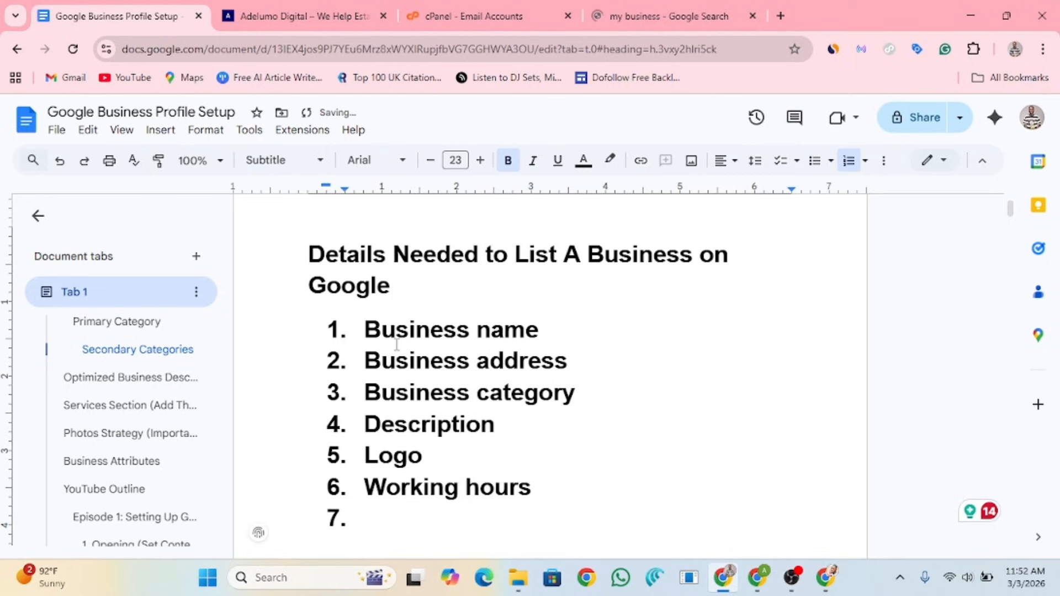
text(Services)
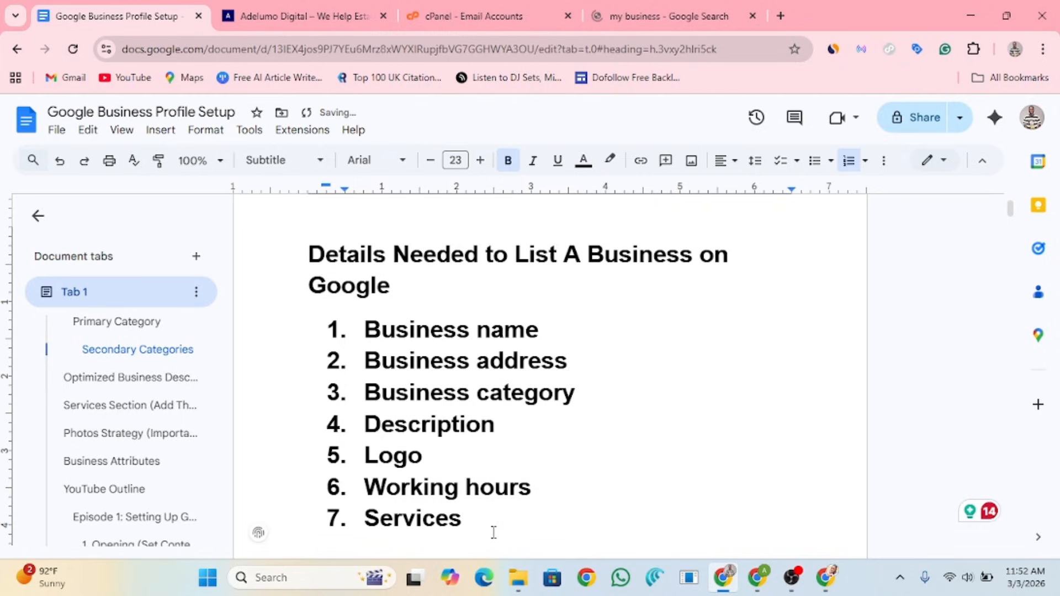
Step: Select the seven list items, then reselect just the first few
double_click(467, 514)
drag(467, 515, 371, 327)
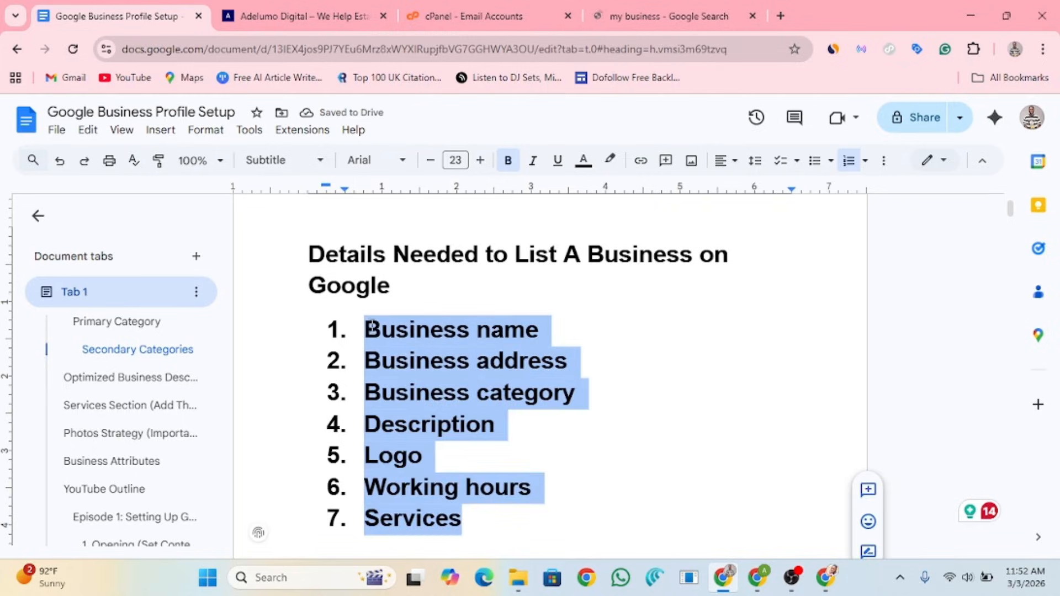
click(364, 329)
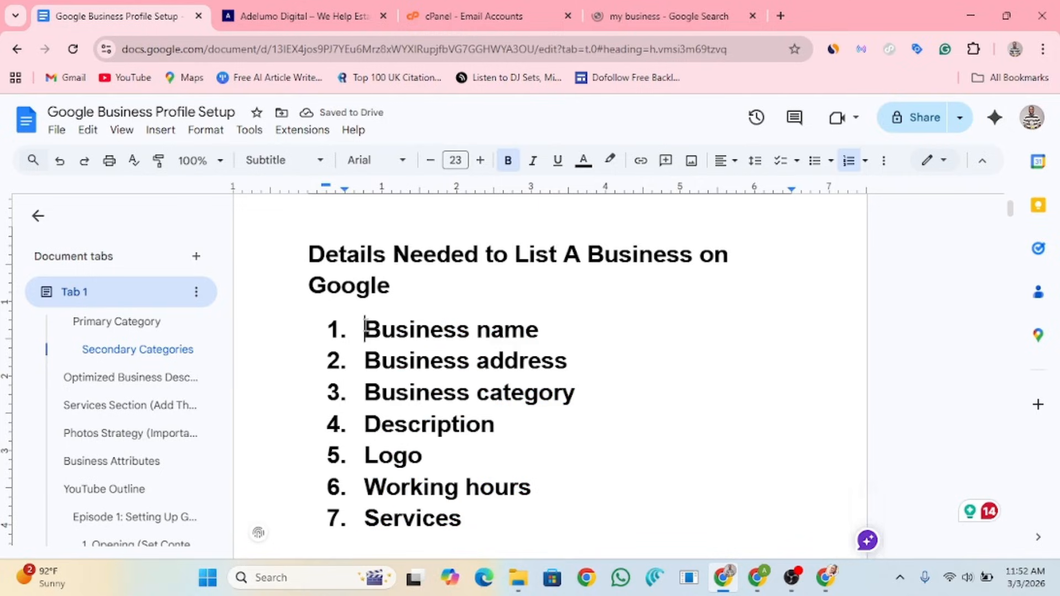
drag(365, 329, 521, 431)
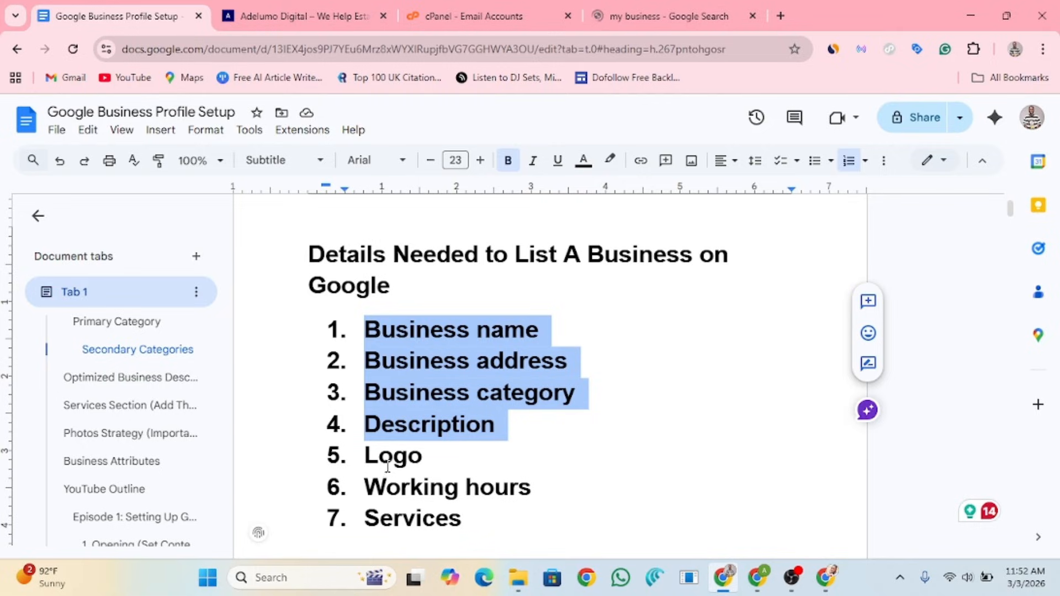
Step: Move Logo after Services, add 'images/videos' as item 8, and select items through Working hours
drag(437, 464, 342, 456)
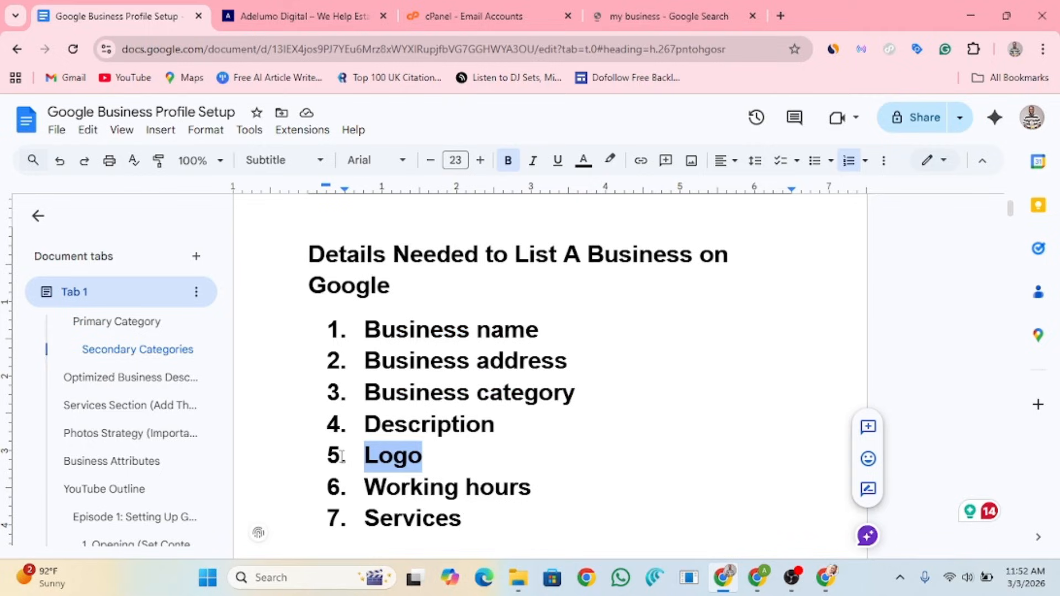
key(BackSpace)
key(BackSpace)
key(BackSpace)
key(BackSpace)
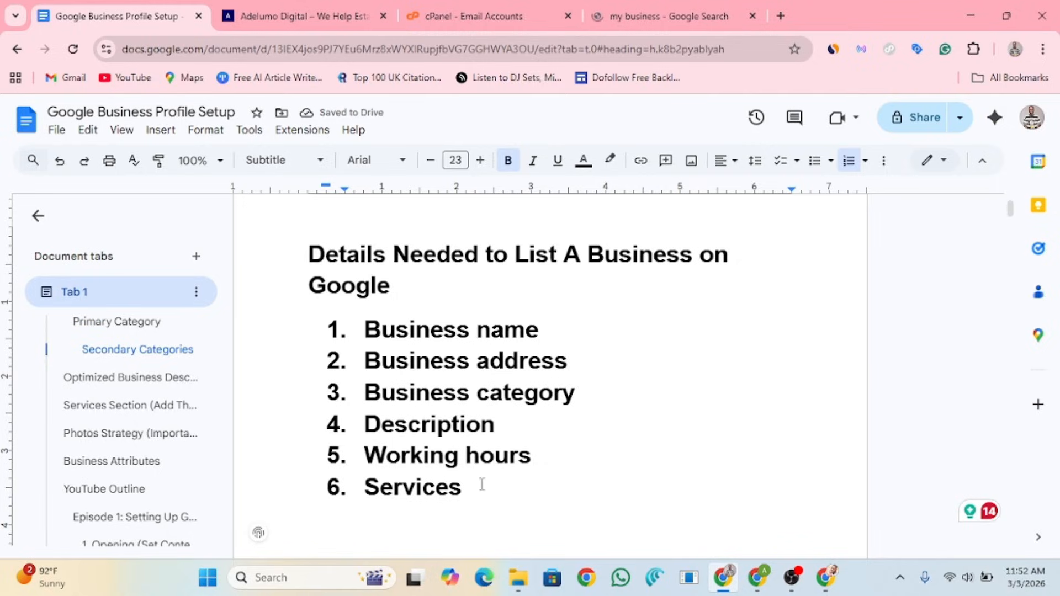
click(465, 485)
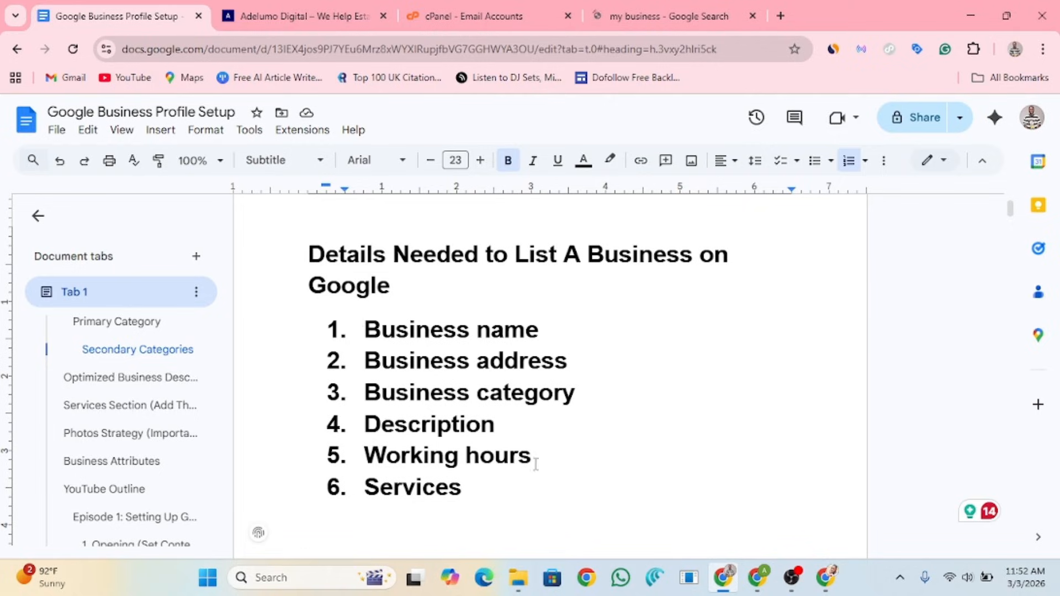
key(Return)
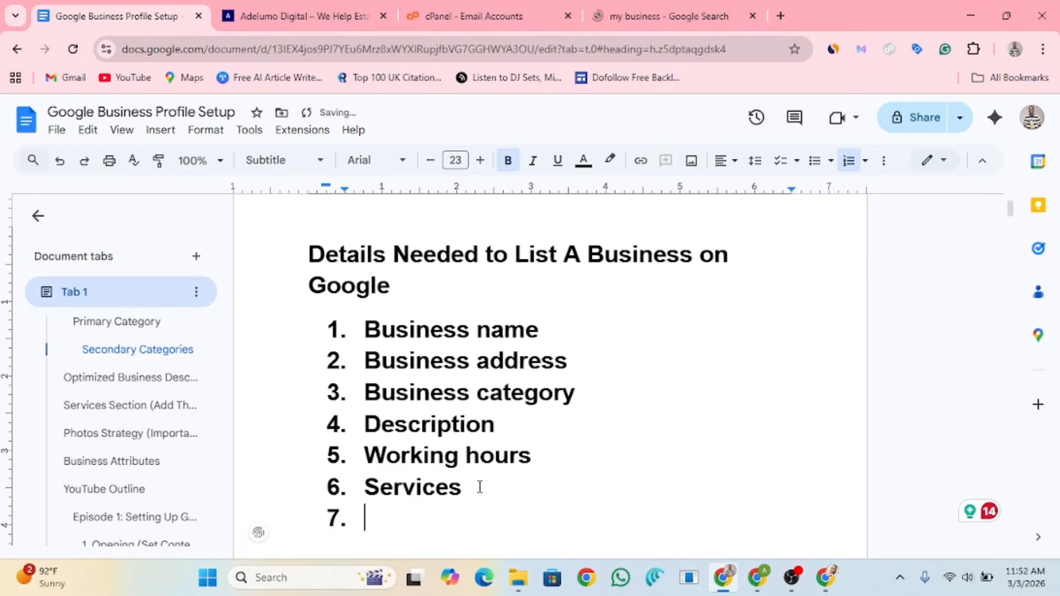
text(logo)
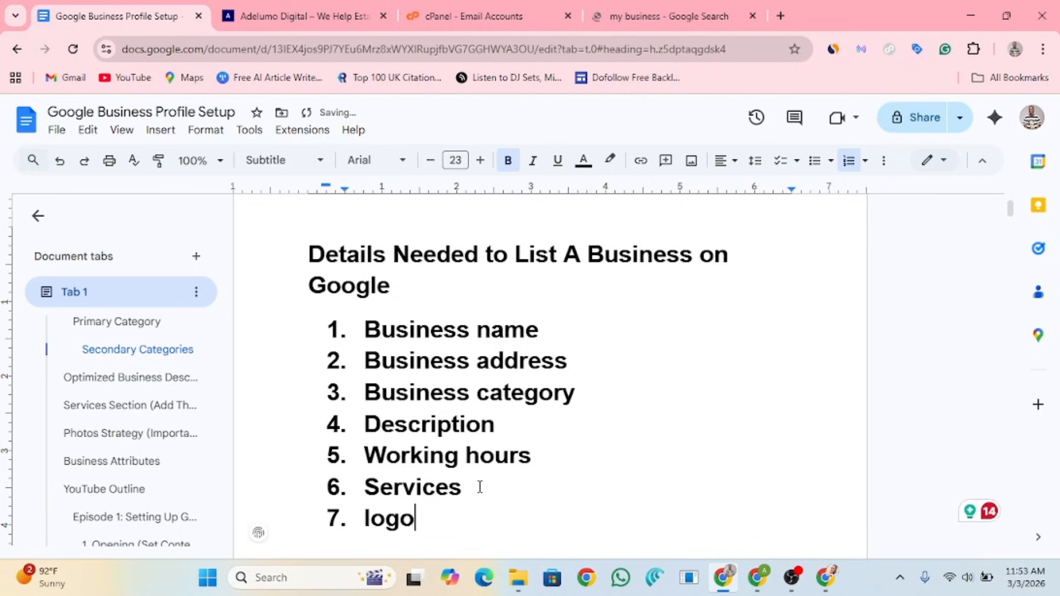
key(Return)
text(image)
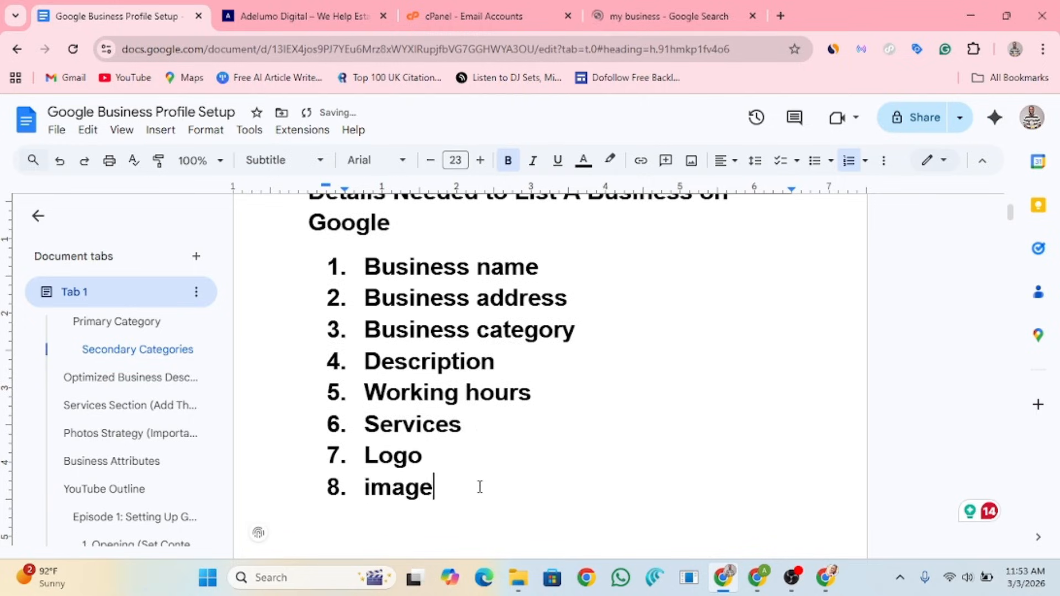
text(s/videos)
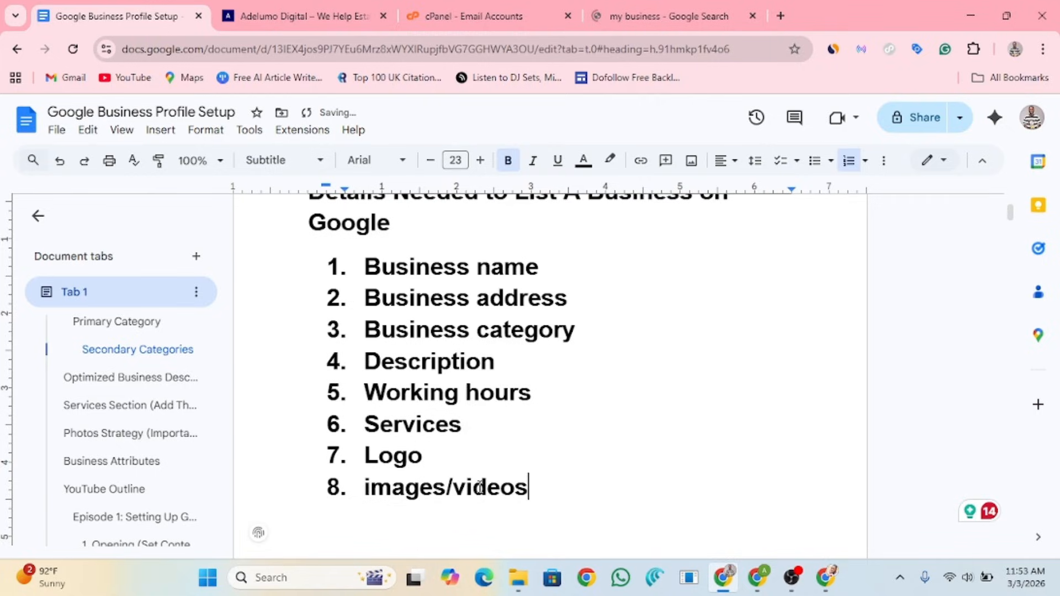
key(Return)
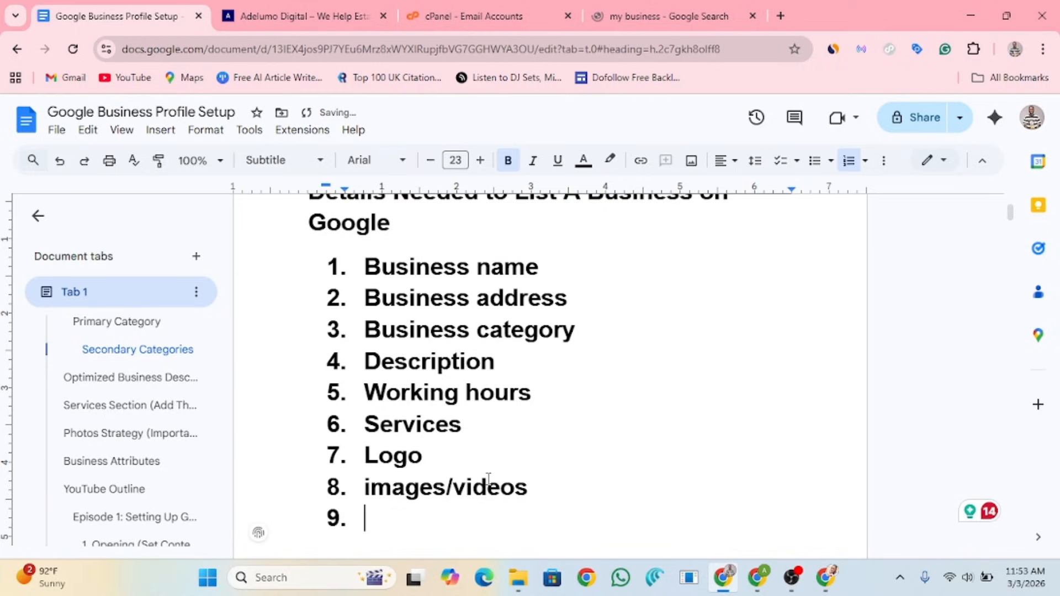
drag(365, 267, 561, 360)
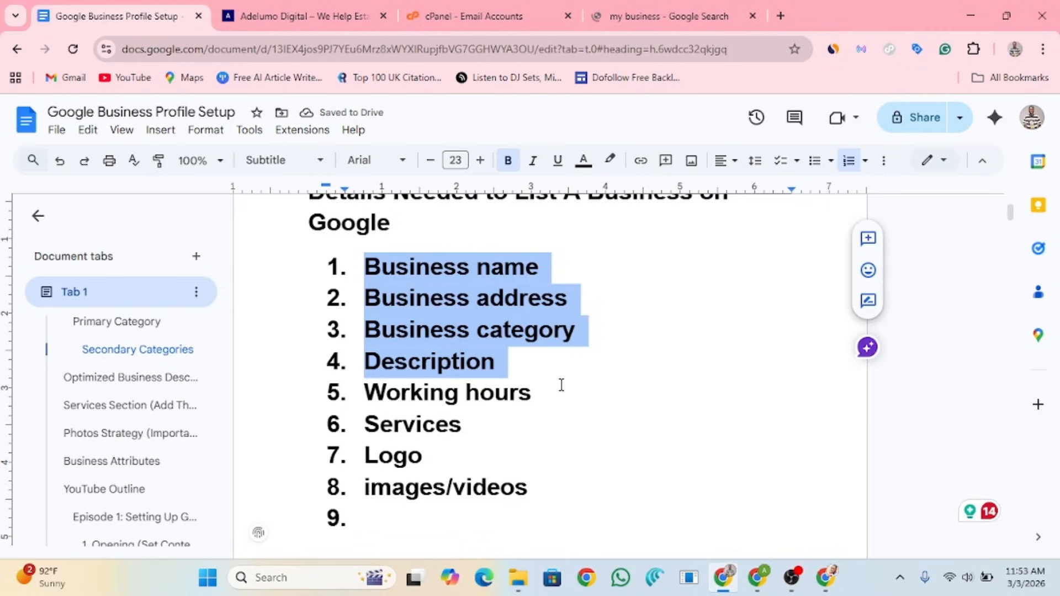
shift+click(561, 385)
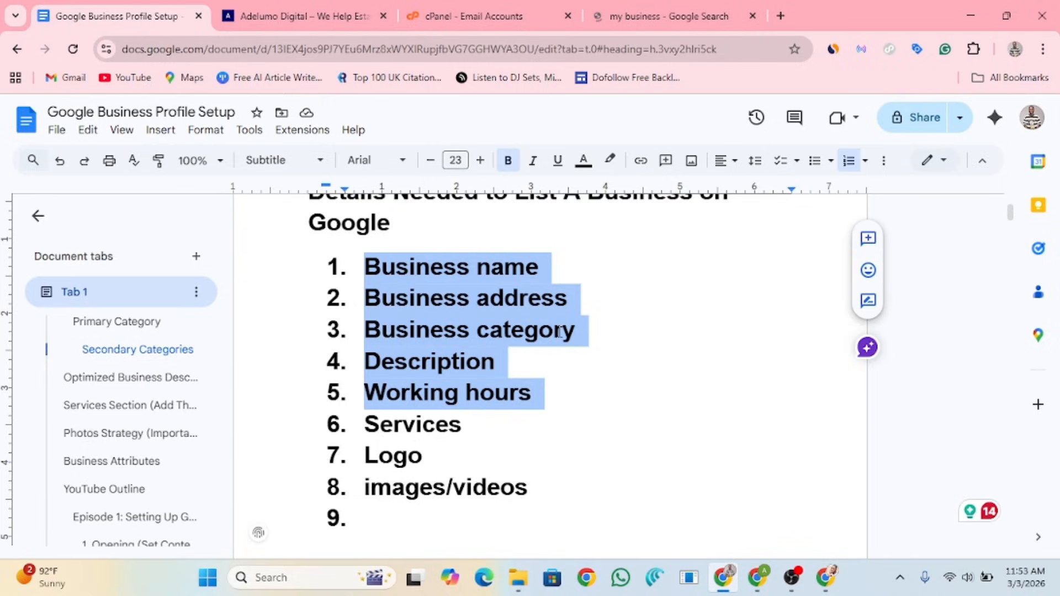
Step: Type 'Business active phone number' after the Business category item
click(580, 329)
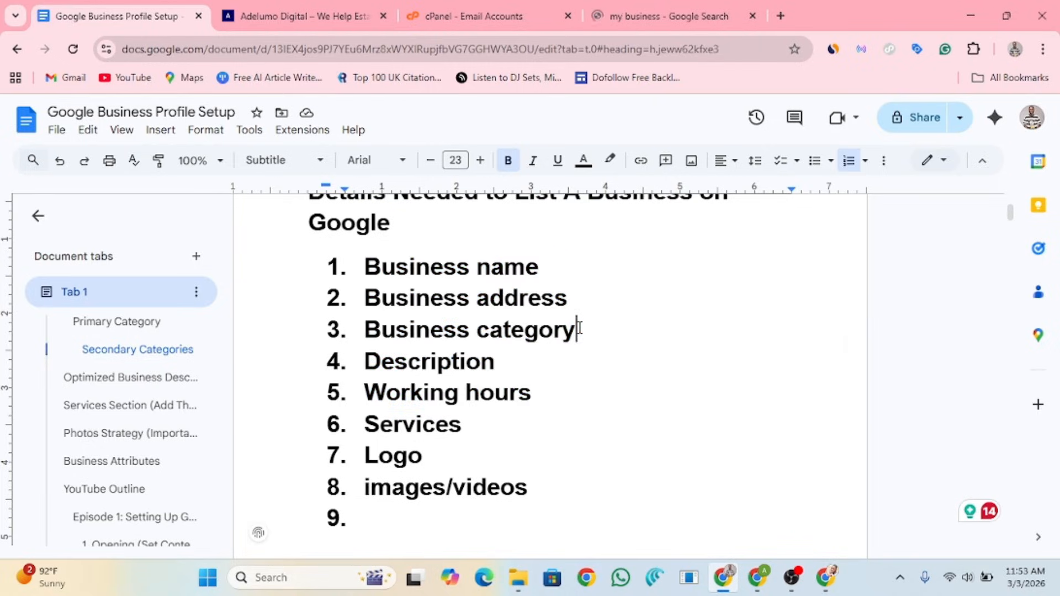
key(Return)
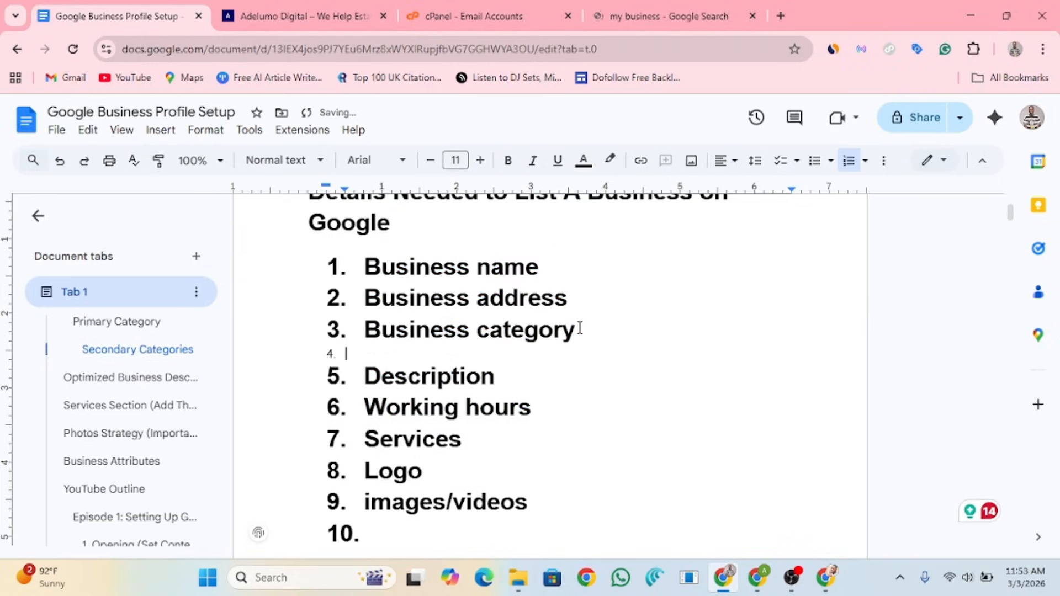
text(Busi)
key(BackSpace)
key(BackSpace)
key(BackSpace)
key(BackSpace)
key(BackSpace)
key(BackSpace)
key(BackSpace)
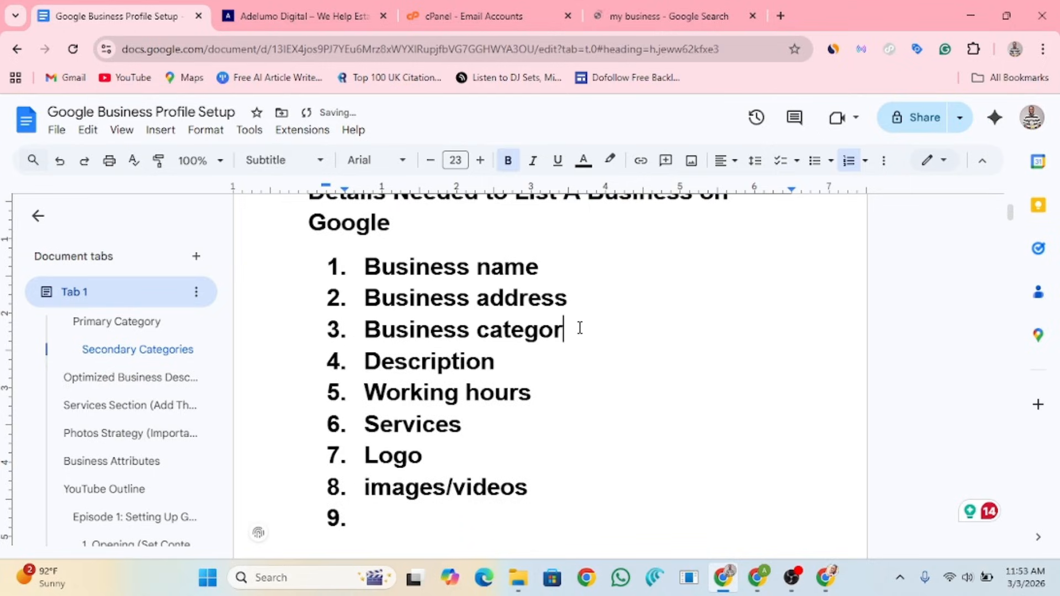
text(y)
key(Return)
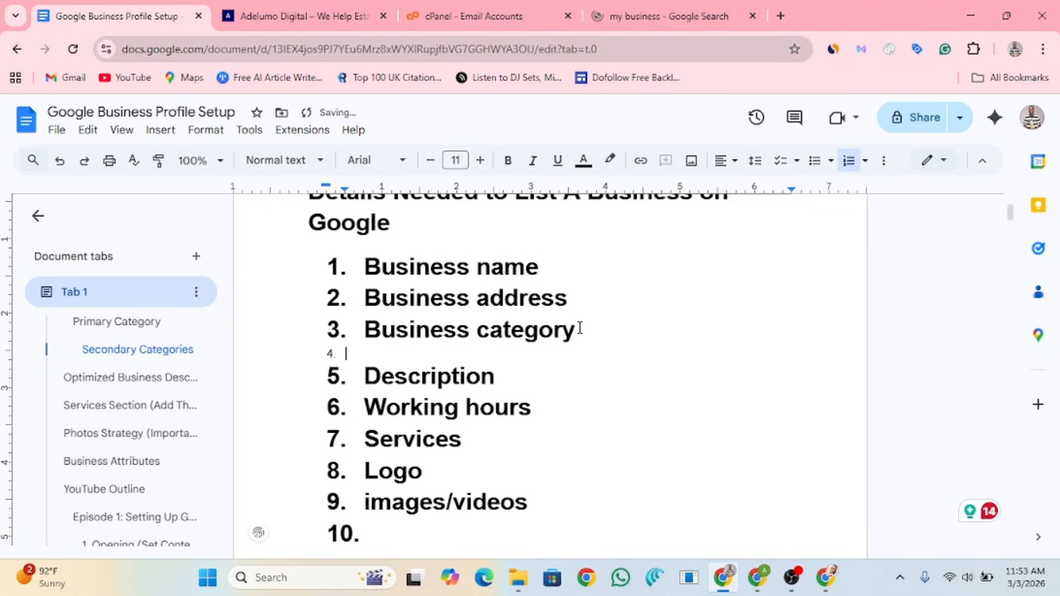
key(BackSpace)
key(BackSpace)
key(BackSpace)
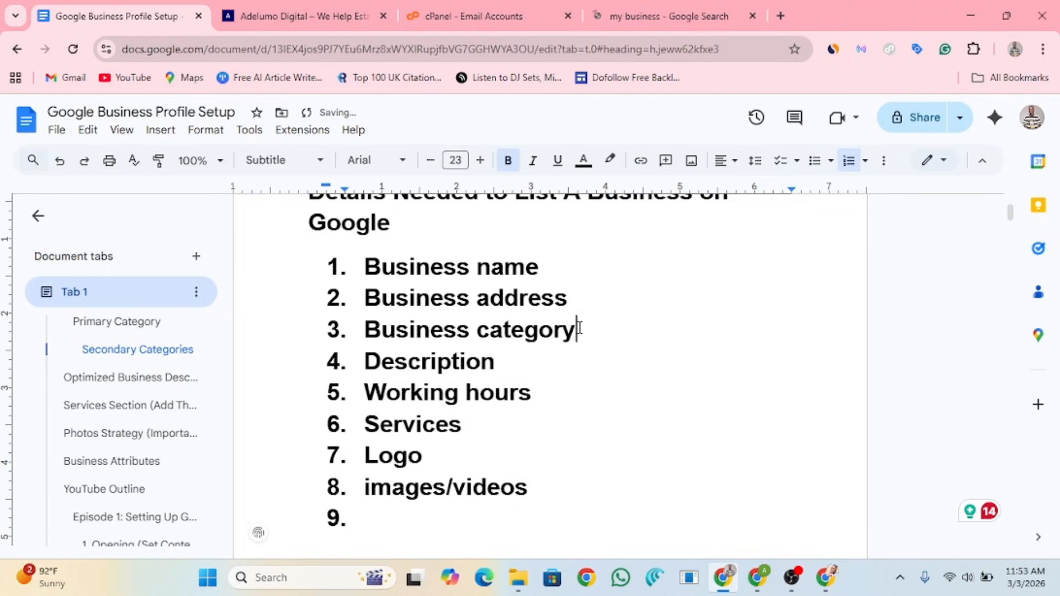
text(Busienss)
key(BackSpace)
key(BackSpace)
key(BackSpace)
key(BackSpace)
key(BackSpace)
text(isness )
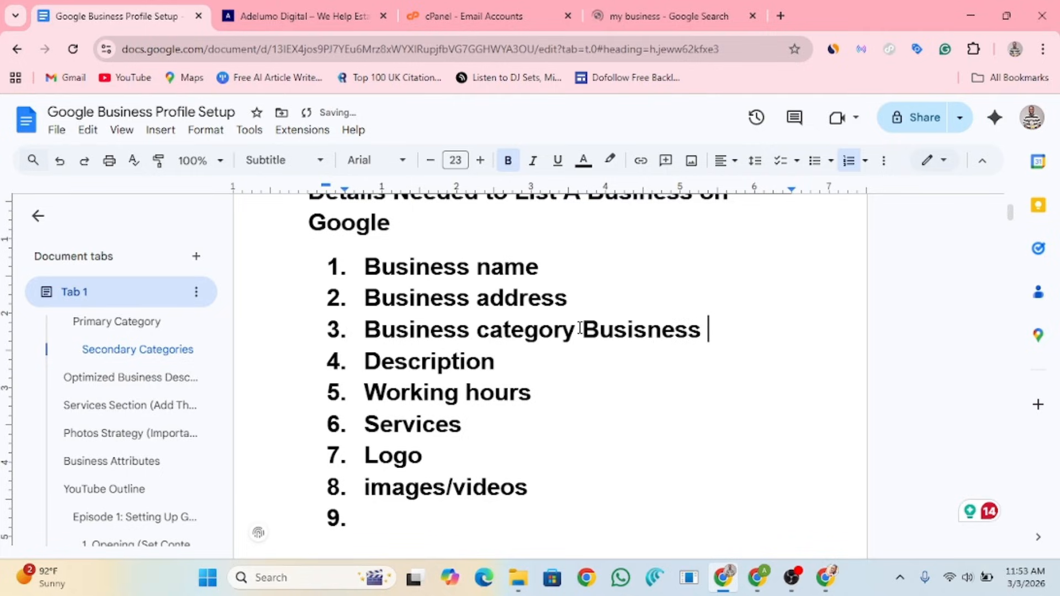
text(active ph)
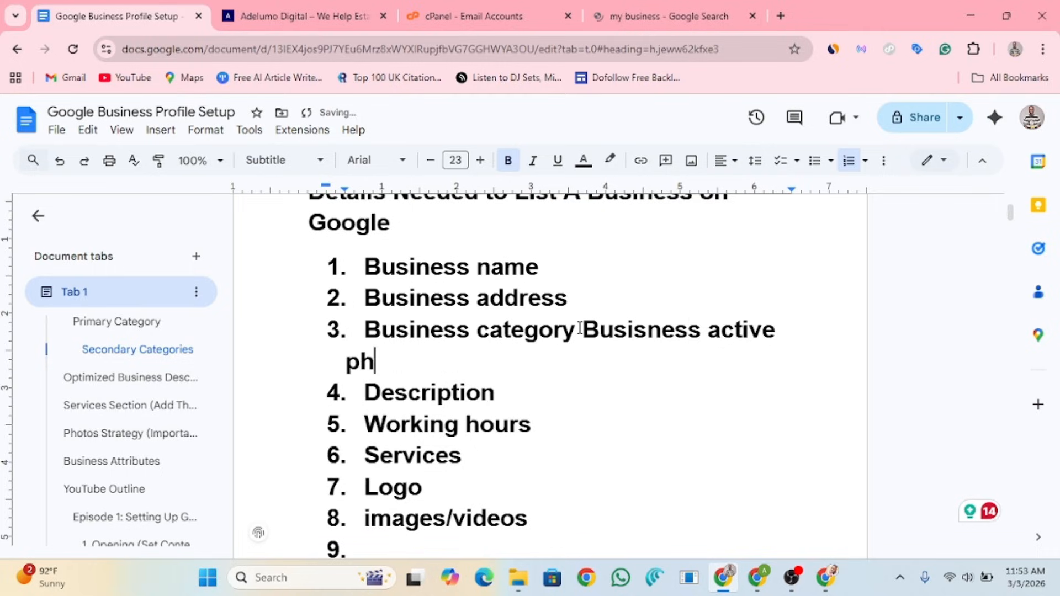
text(one number)
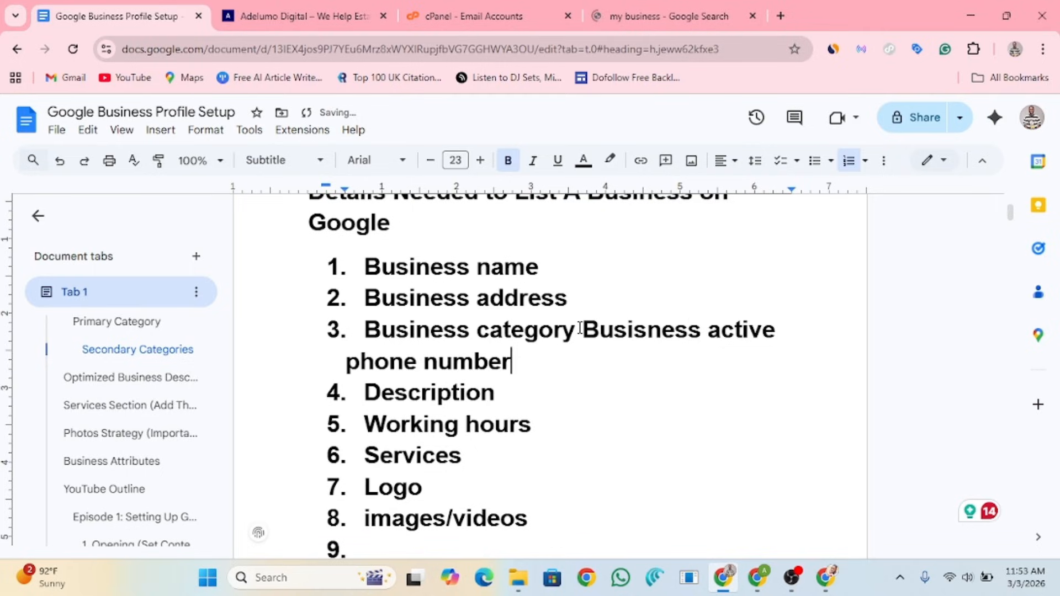
Step: Split the phone-number text into its own item 4 and correct the 'Busisness' typo
click(579, 326)
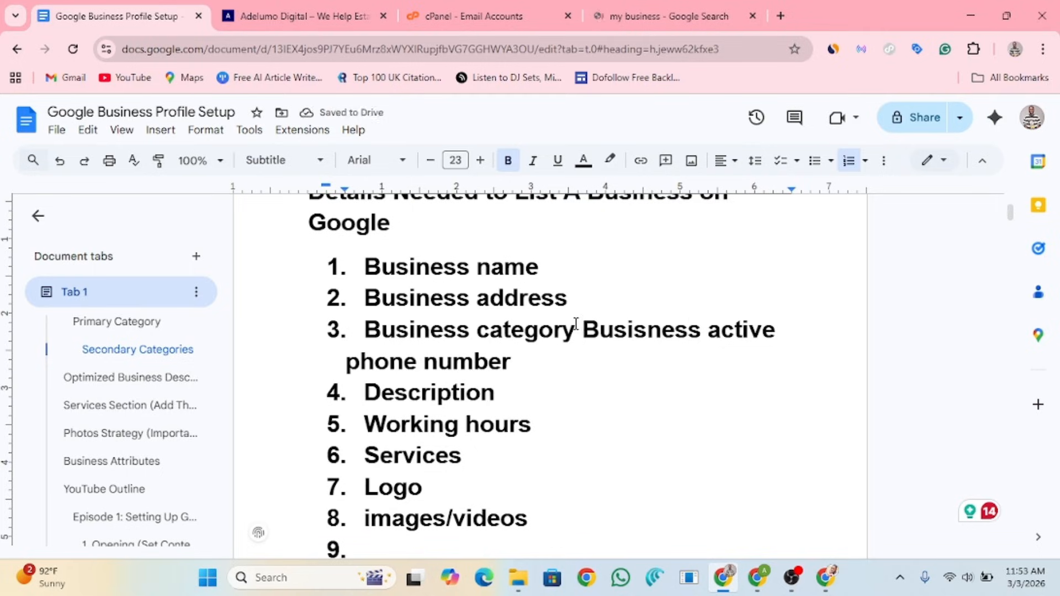
key(Return)
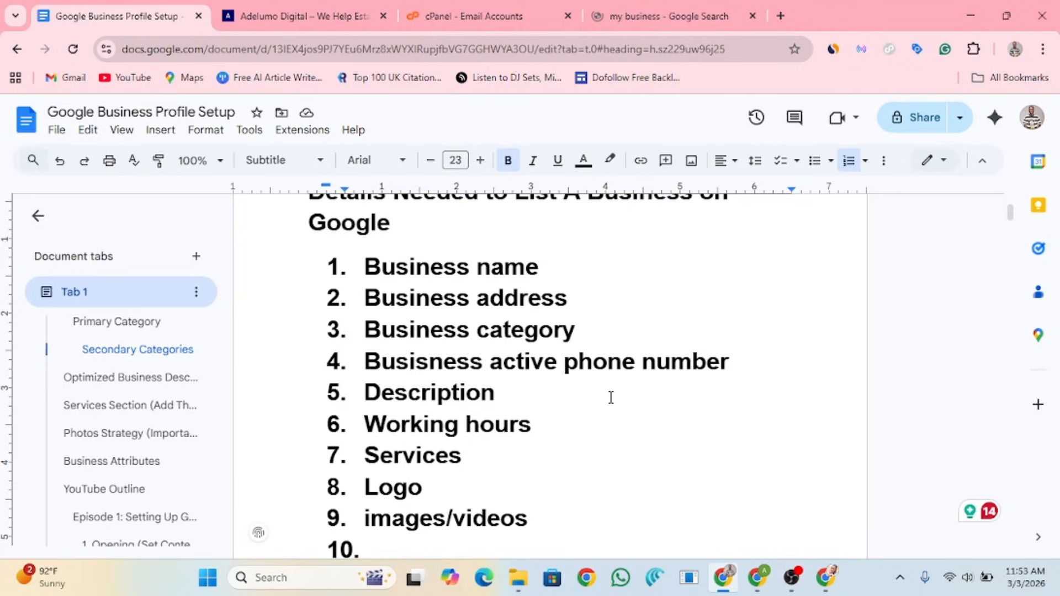
click(428, 363)
key(BackSpace)
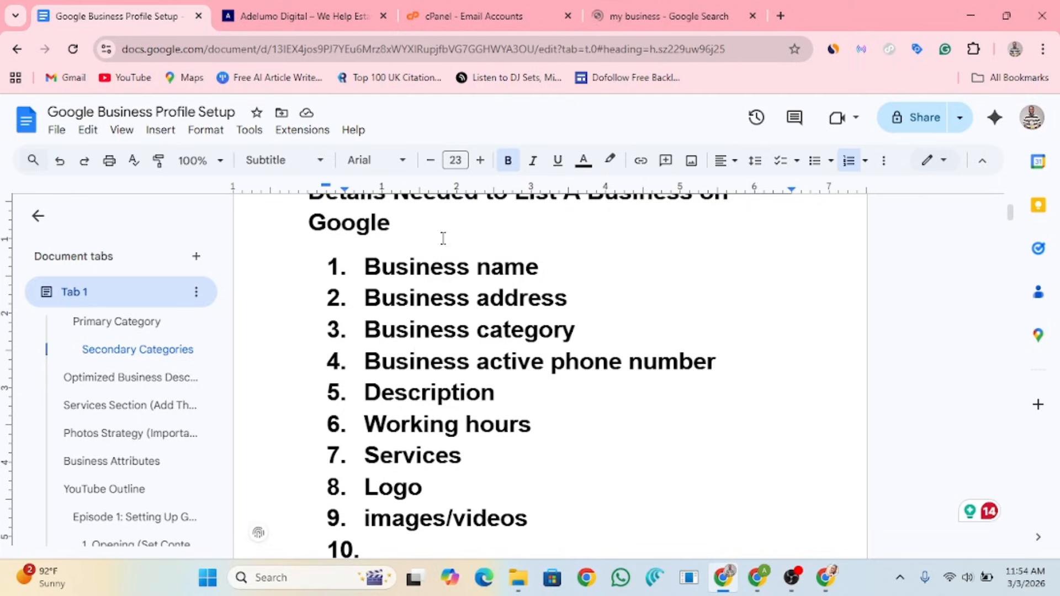
Step: Search 'plumbers near me' in a new tab and scroll to Oscar Plumbing Nig's address, hours and phone
click(780, 16)
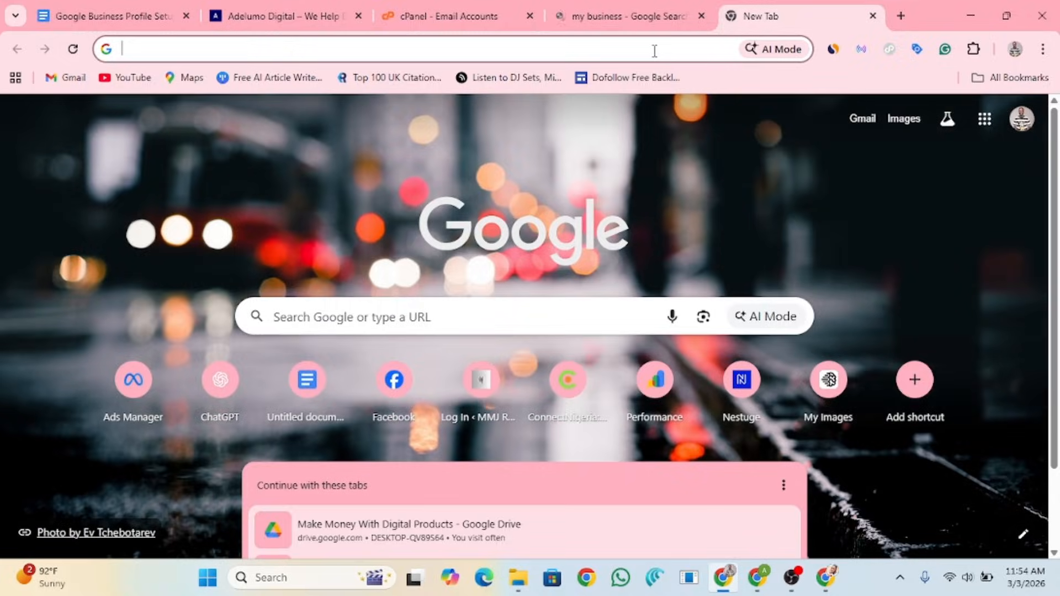
text(plumber)
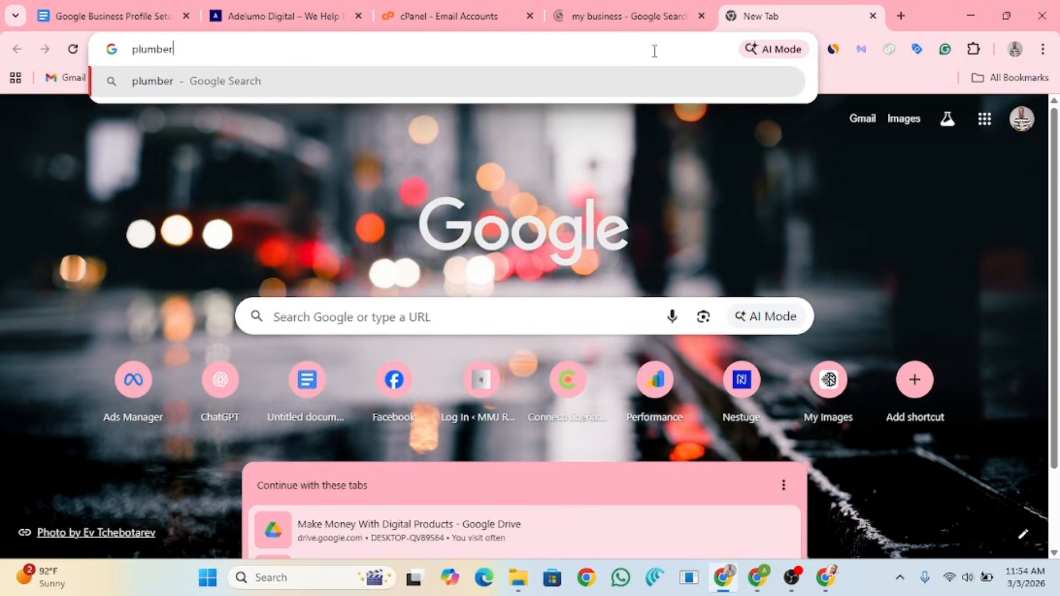
text(s)
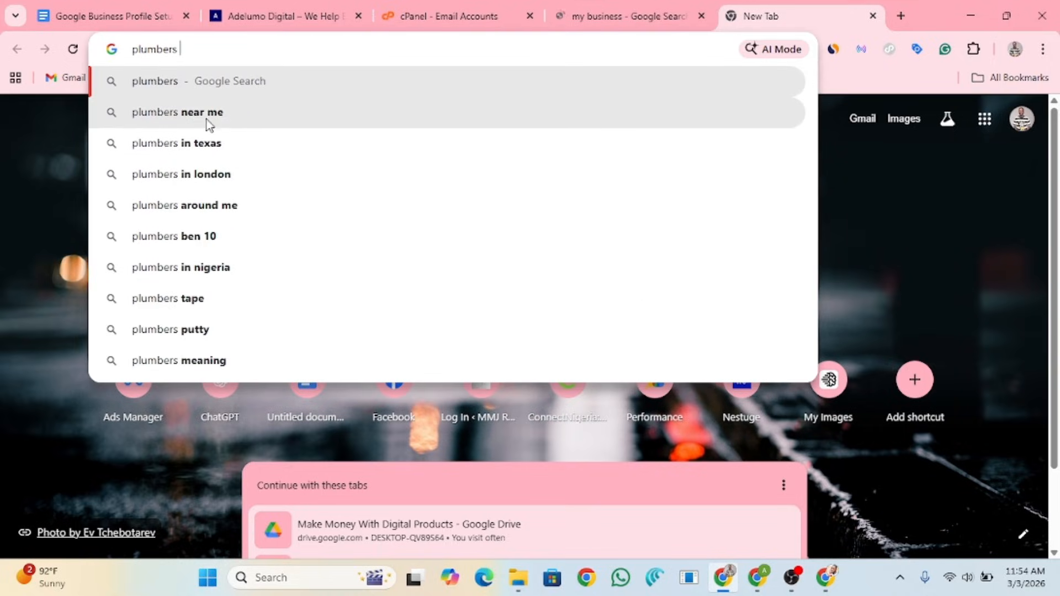
click(205, 120)
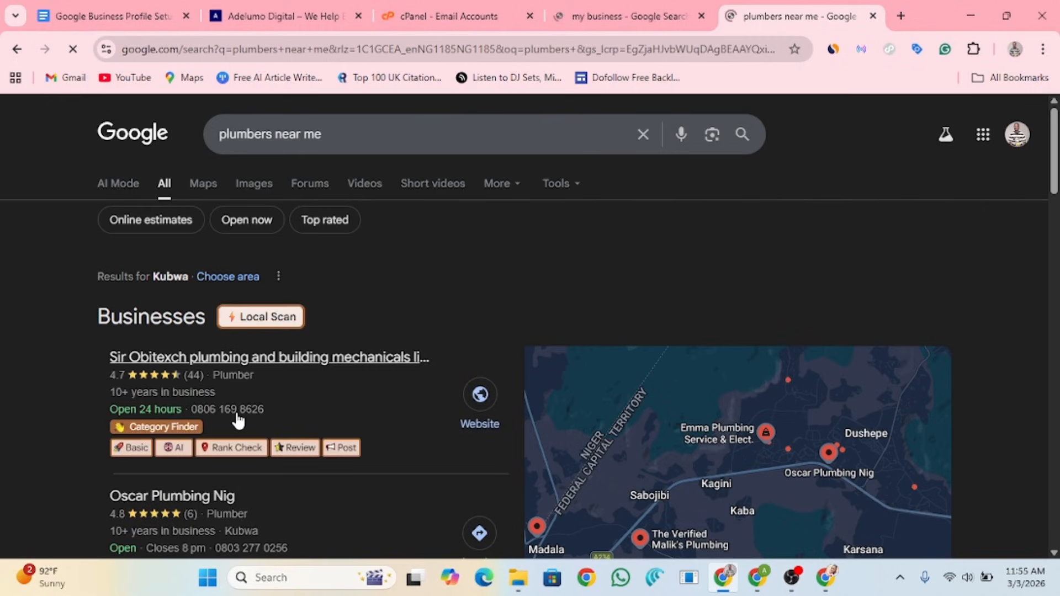
scroll(238, 421, down, 1)
scroll(237, 421, down, 1)
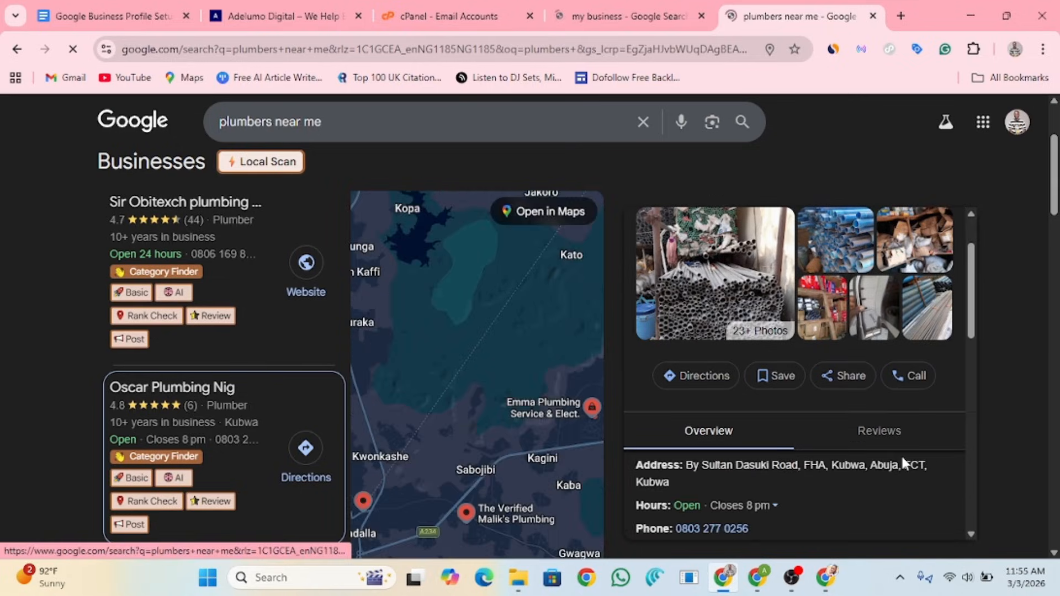
Step: Check Oscar Plumbing Nig's listed phone number, cancel the app prompt, and return to the Docs checklist
scroll(901, 456, down, 1)
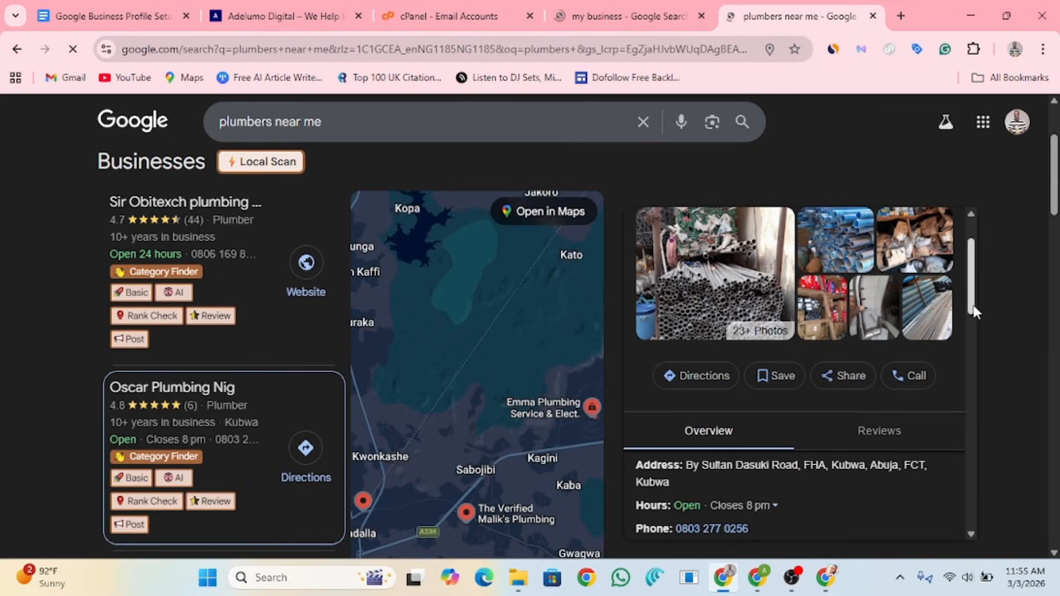
mouse_move(971, 310)
mouse_down()
mouse_move(968, 369)
mouse_move(976, 316)
mouse_up()
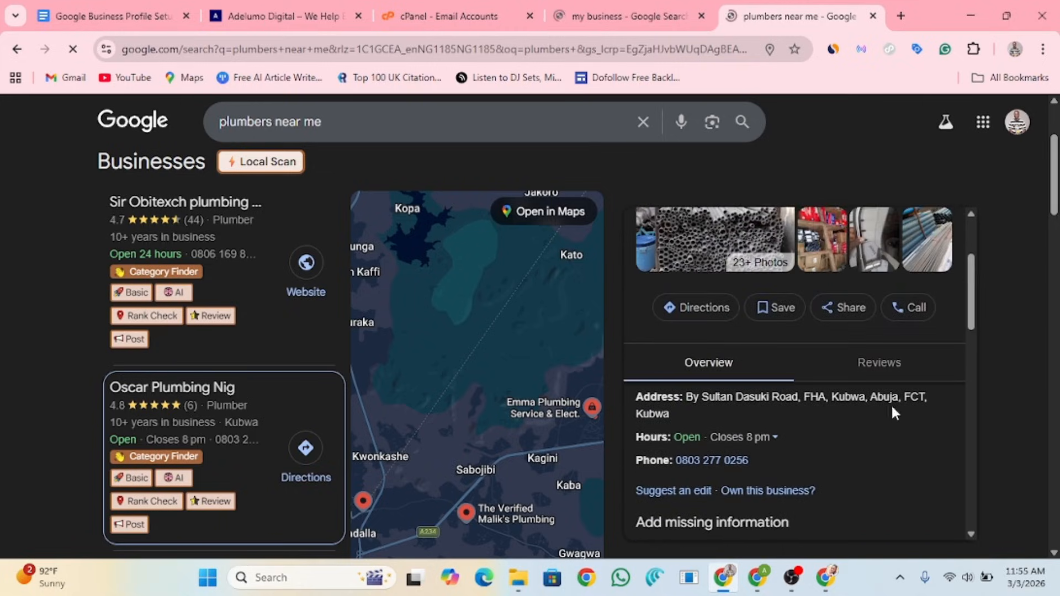
click(706, 461)
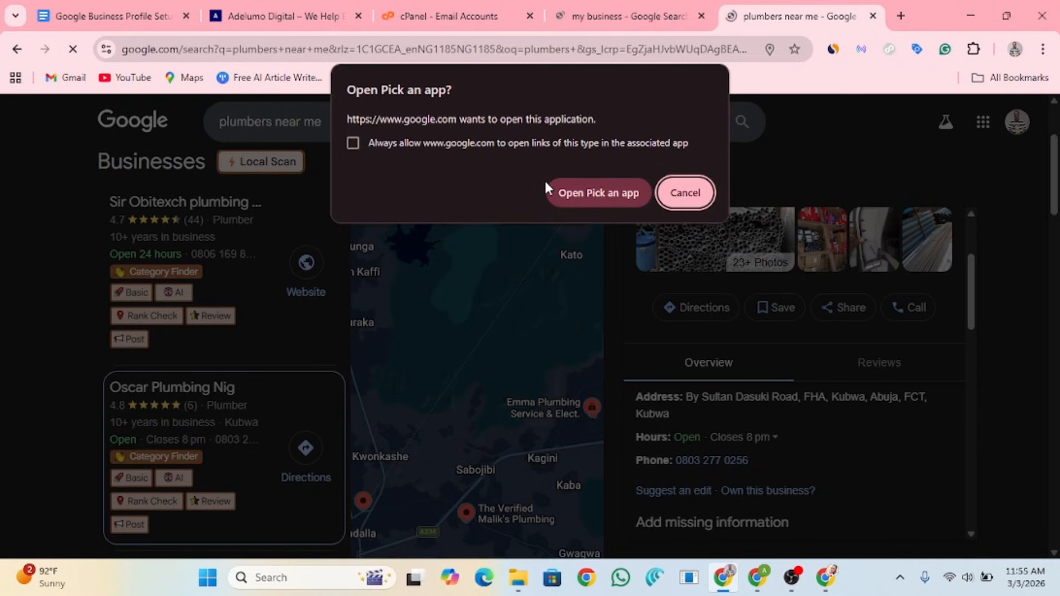
click(688, 194)
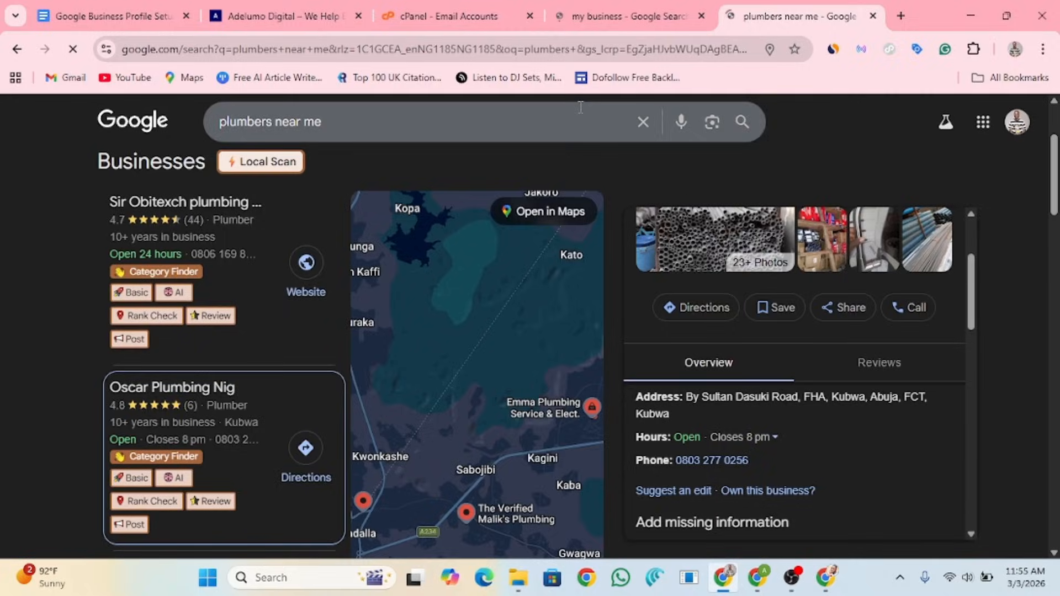
click(127, 22)
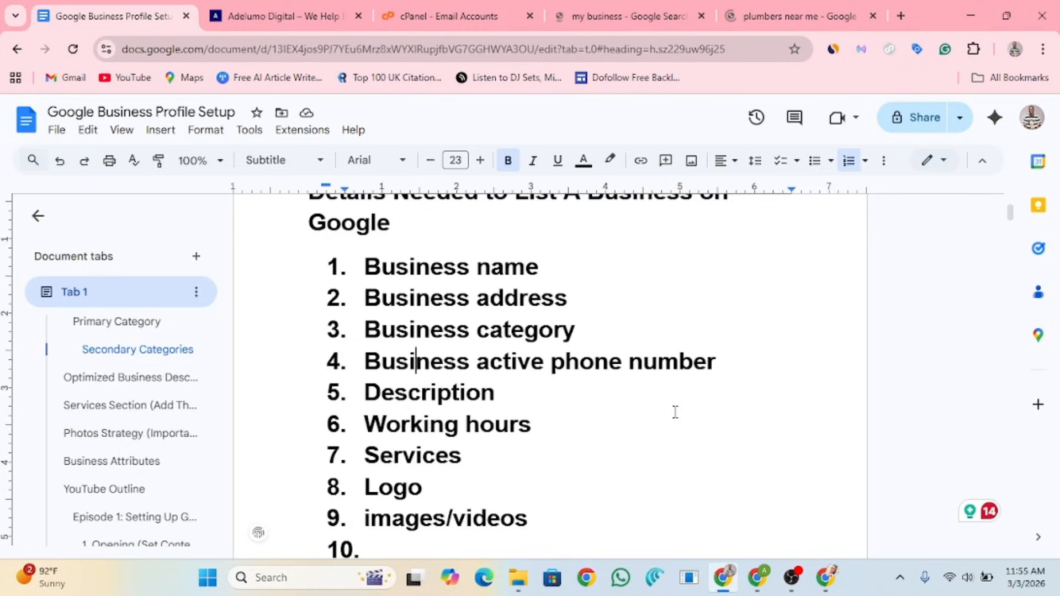
Step: Select checklist items 1–6, from Business name through Working hours, in the Docs outline
drag(365, 266, 538, 415)
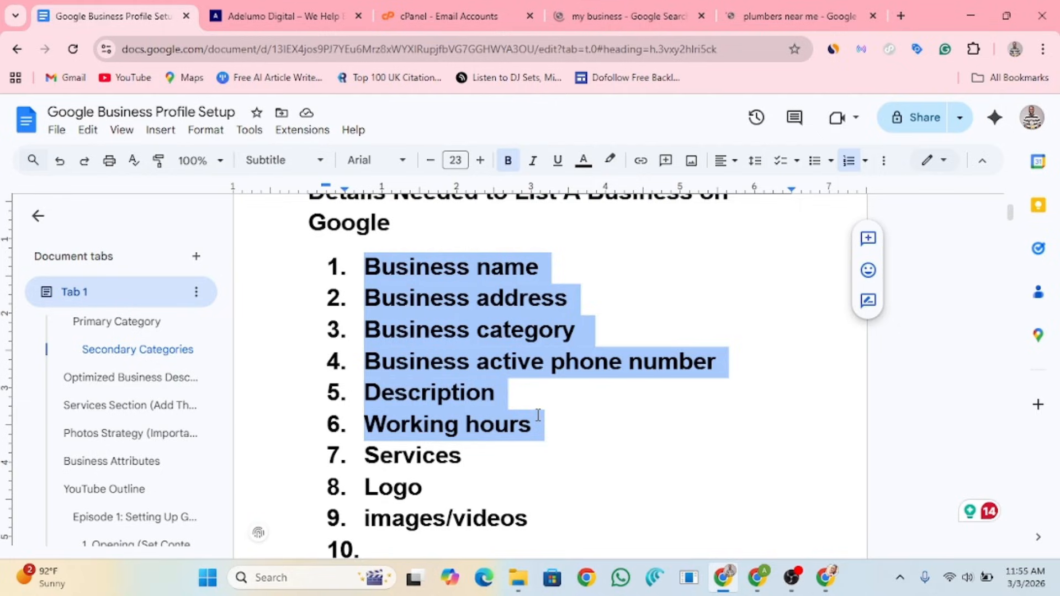
mouse_move(765, 592)
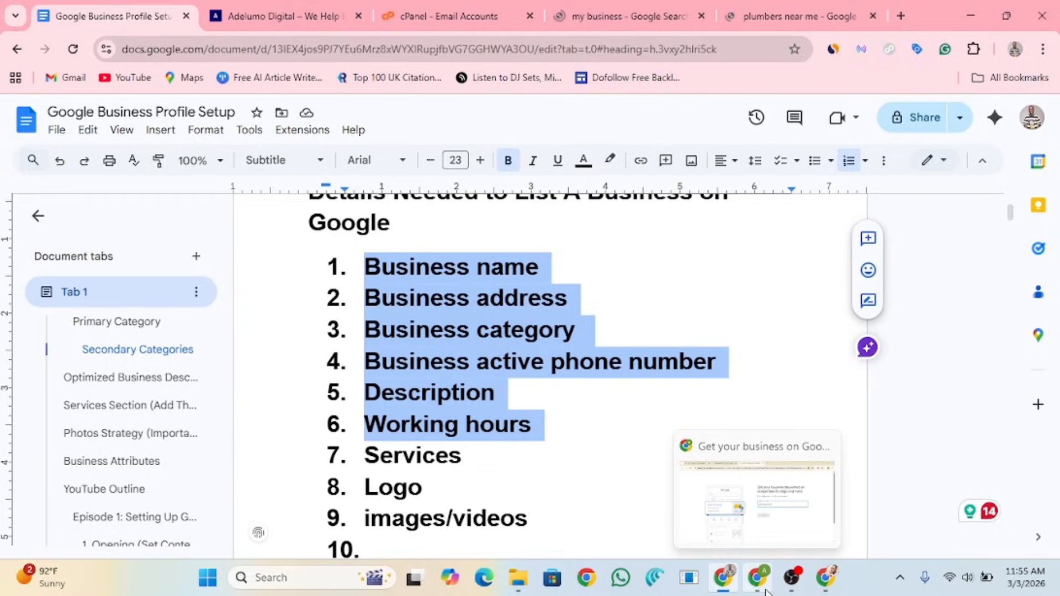
Step: Enter 'Adelumo Local SEO Agency Abuja' as the business name, correcting the SSEO and Agecy typos
click(765, 592)
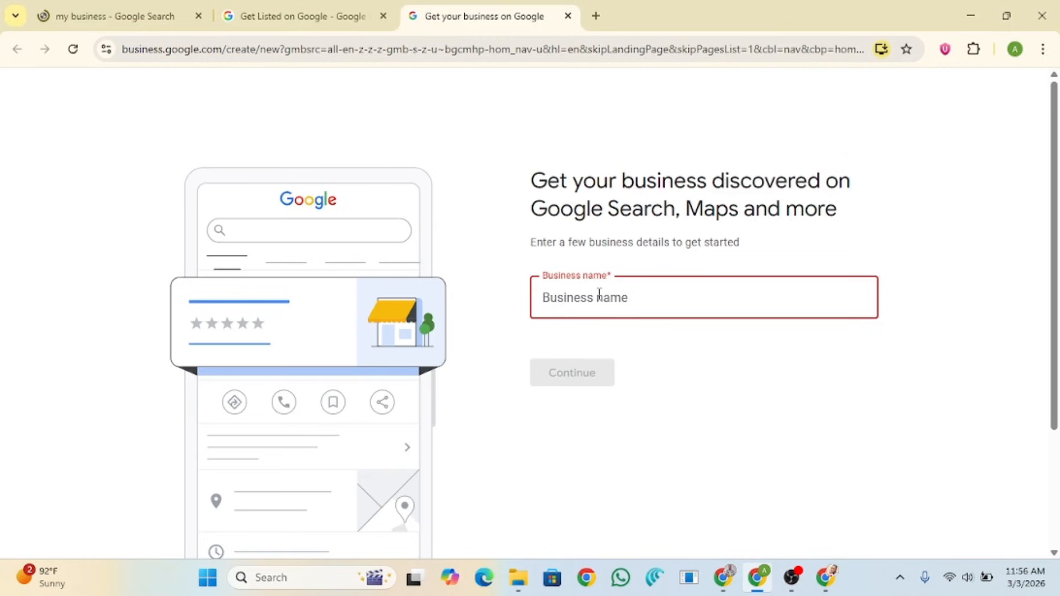
text(Adelumo)
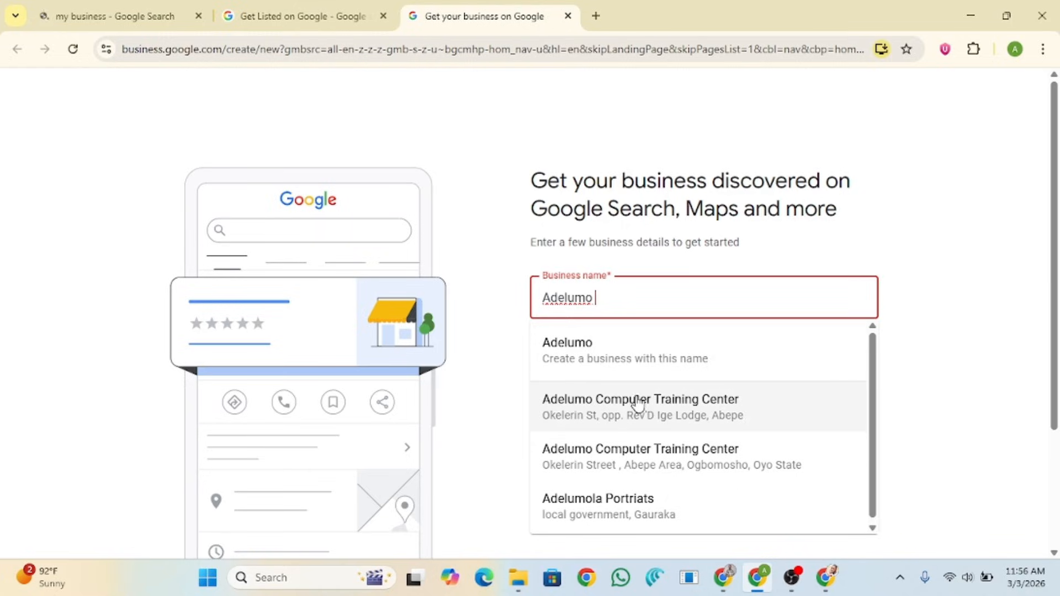
text(Local)
text( SSEO)
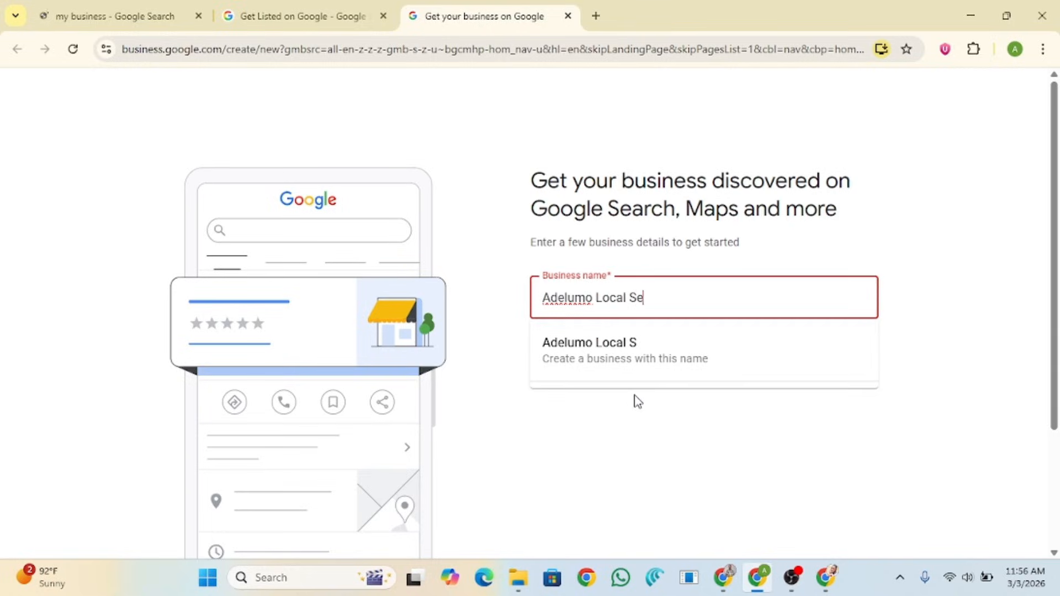
key(BackSpace)
key(BackSpace)
key(BackSpace)
key(BackSpace)
key(BackSpace)
text(SEO Agecy)
key(BackSpace)
key(BackSpace)
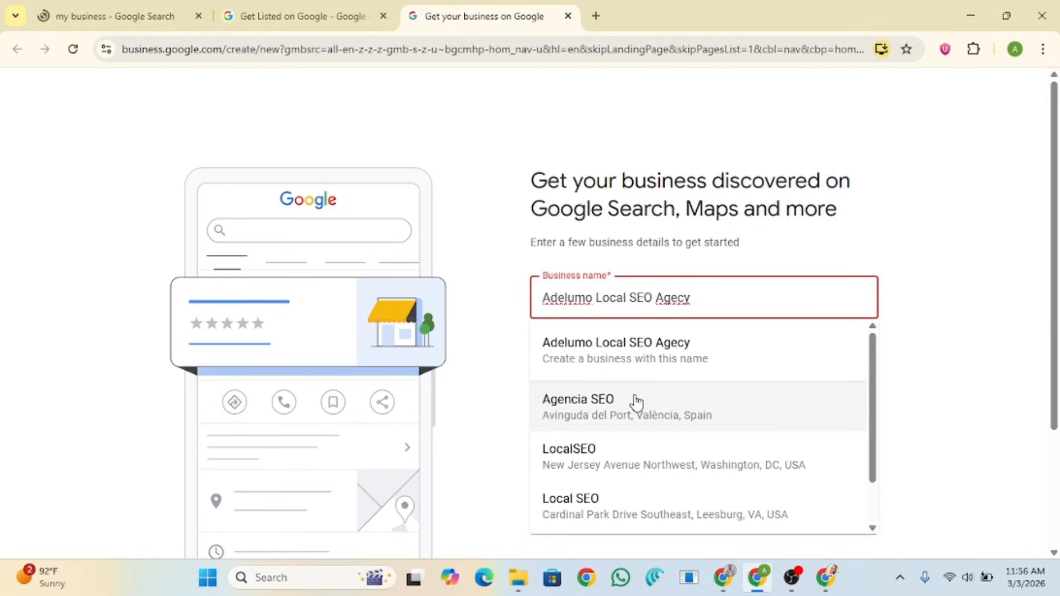
key(BackSpace)
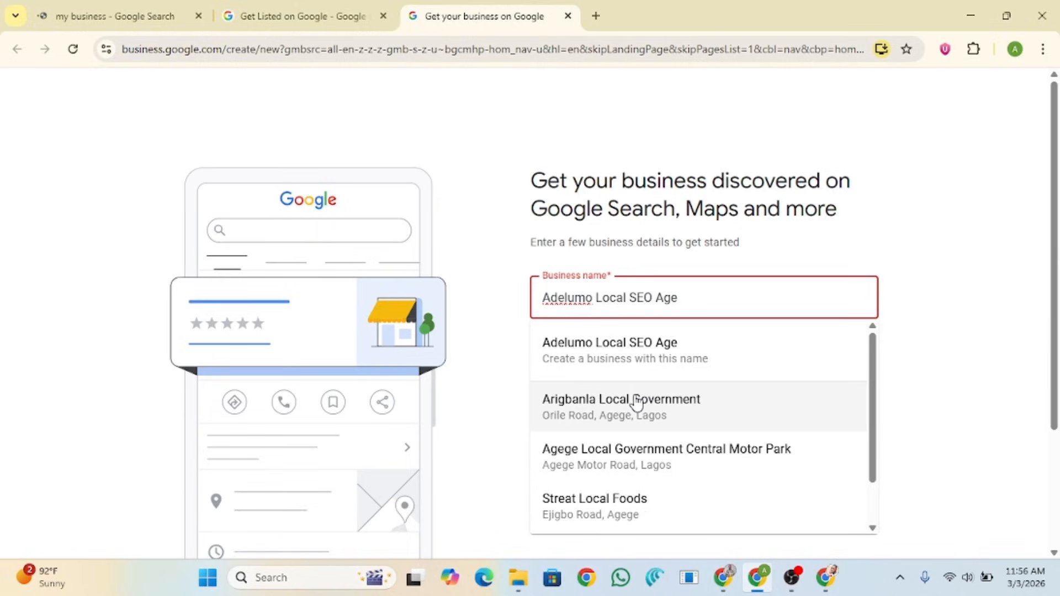
text(ncy Abuja)
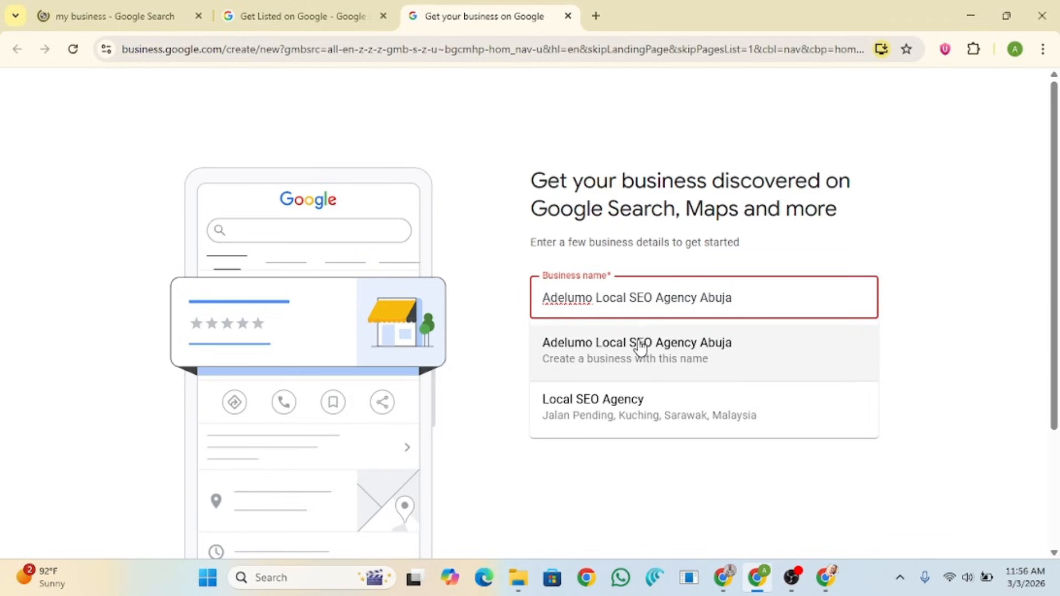
click(673, 361)
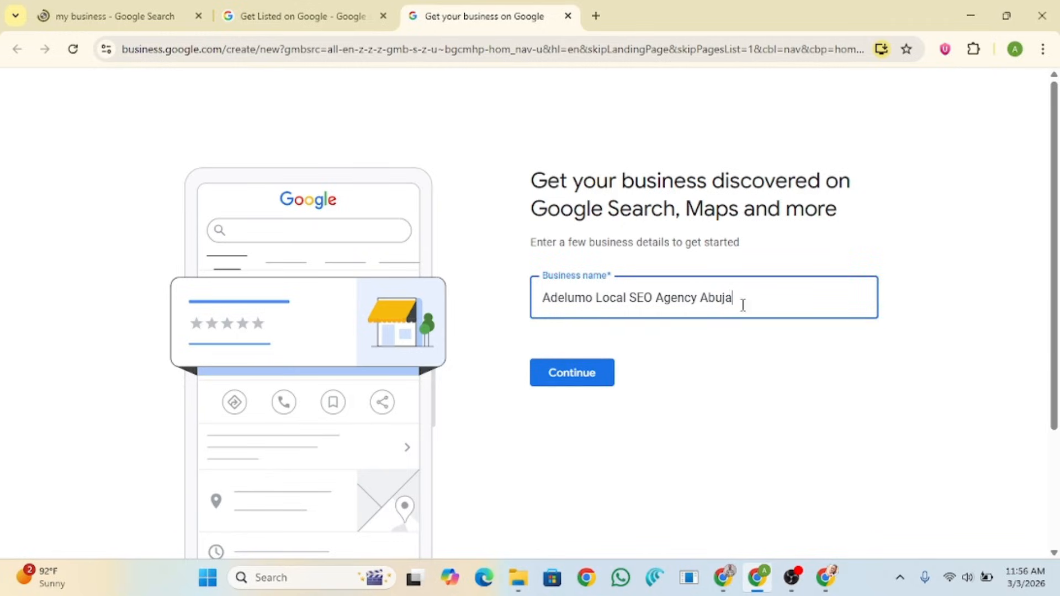
drag(742, 300, 541, 297)
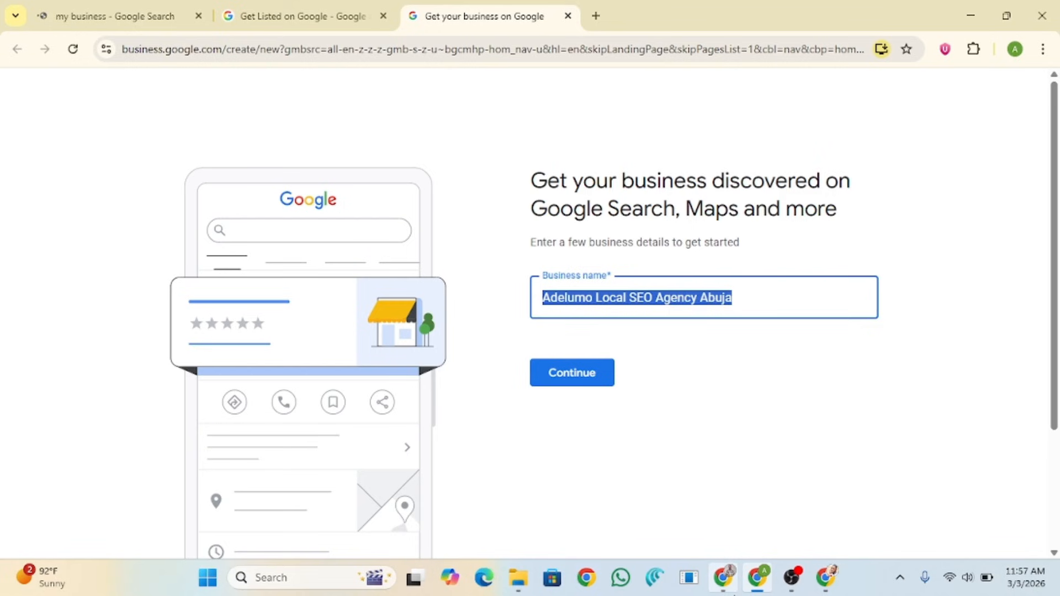
Step: Bring up the 'my business' Google Search results showing the managed business profiles
click(735, 591)
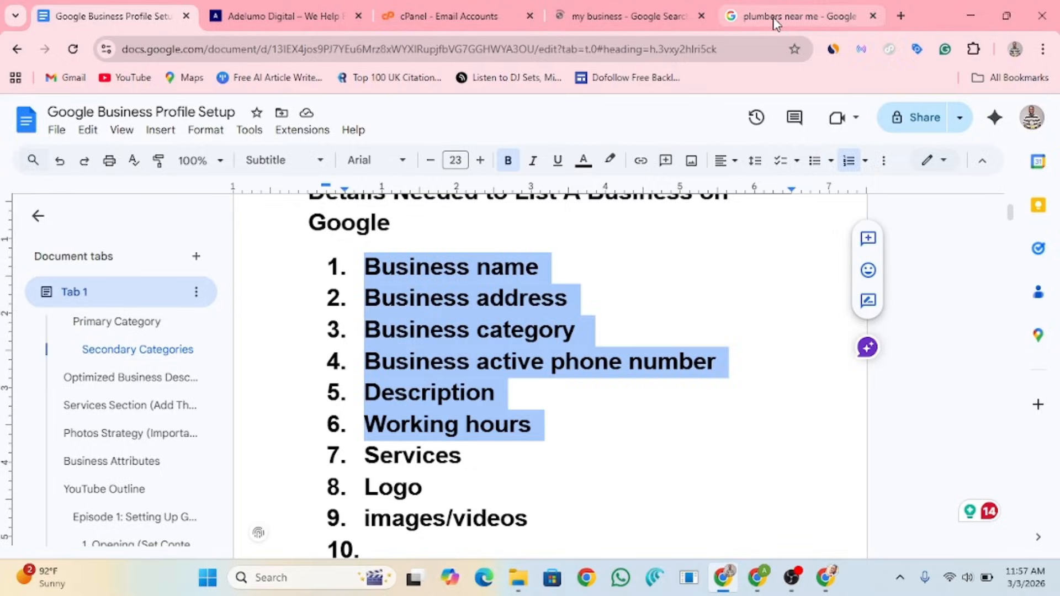
click(734, 16)
click(674, 14)
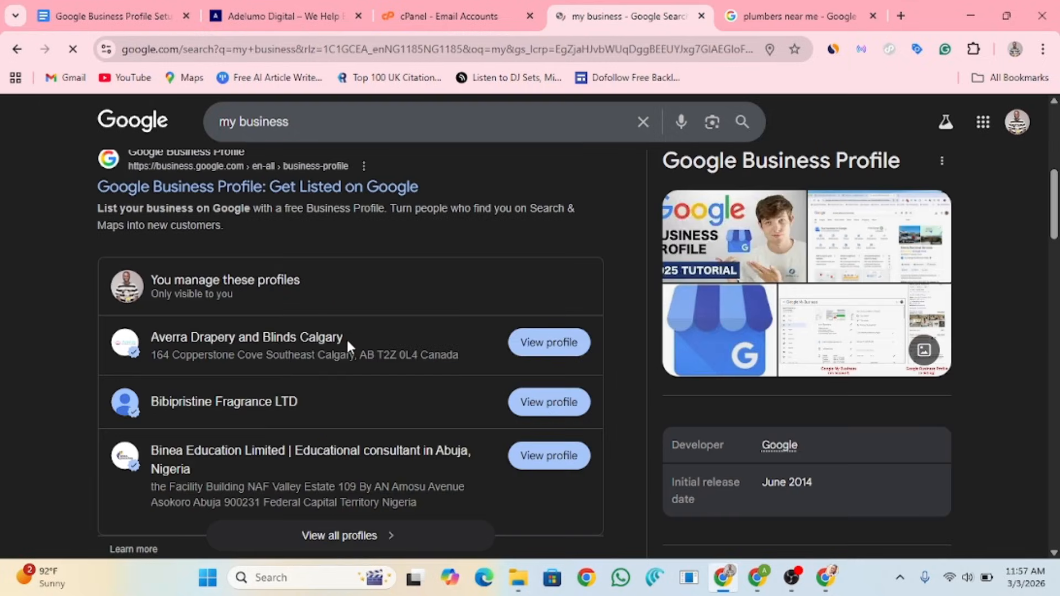
scroll(353, 348, down, 1)
scroll(354, 351, up, 1)
Step: Arrange the search results on the right half and the business creation page on the left
click(1007, 11)
drag(619, 78, 836, 53)
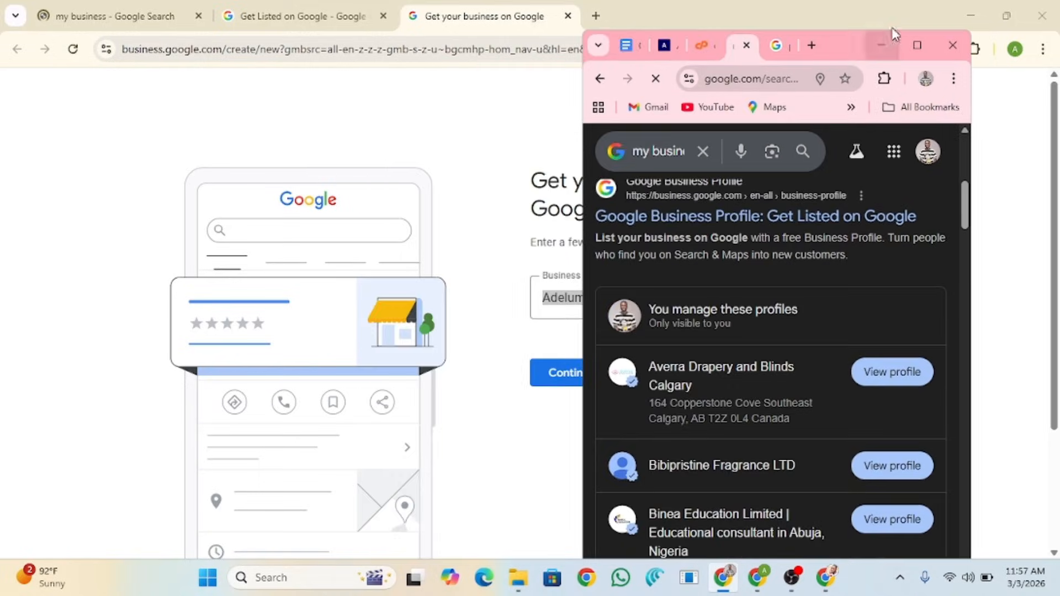
click(1007, 18)
click(1007, 18)
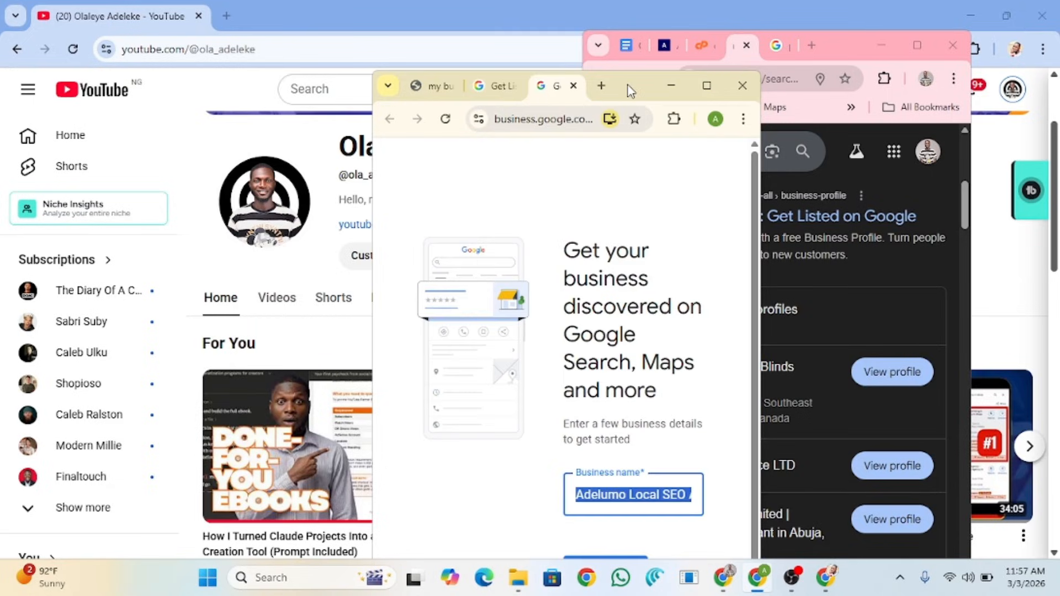
drag(631, 90, 455, 63)
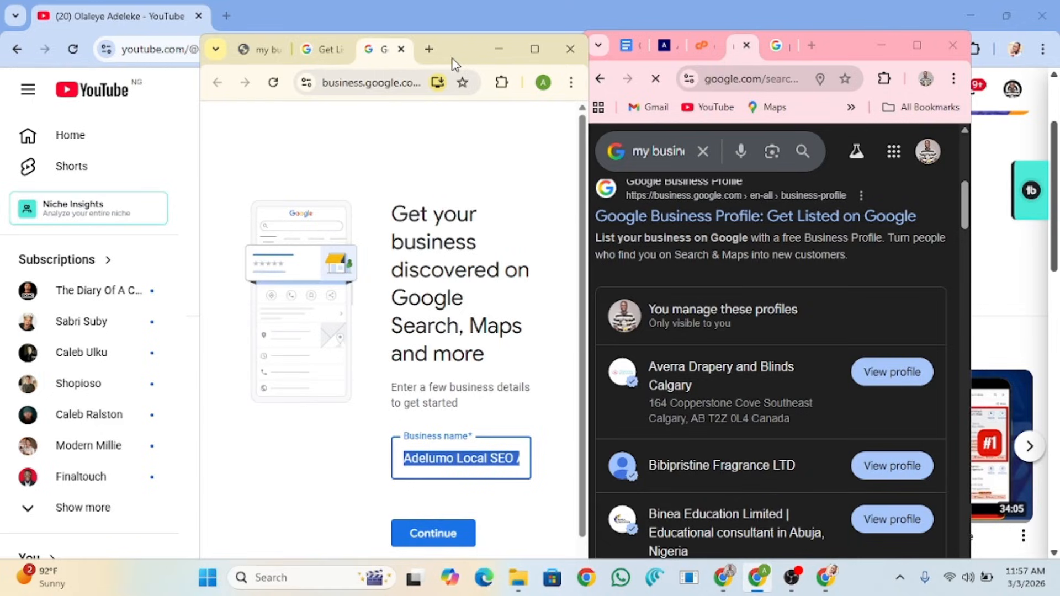
drag(201, 166, 72, 167)
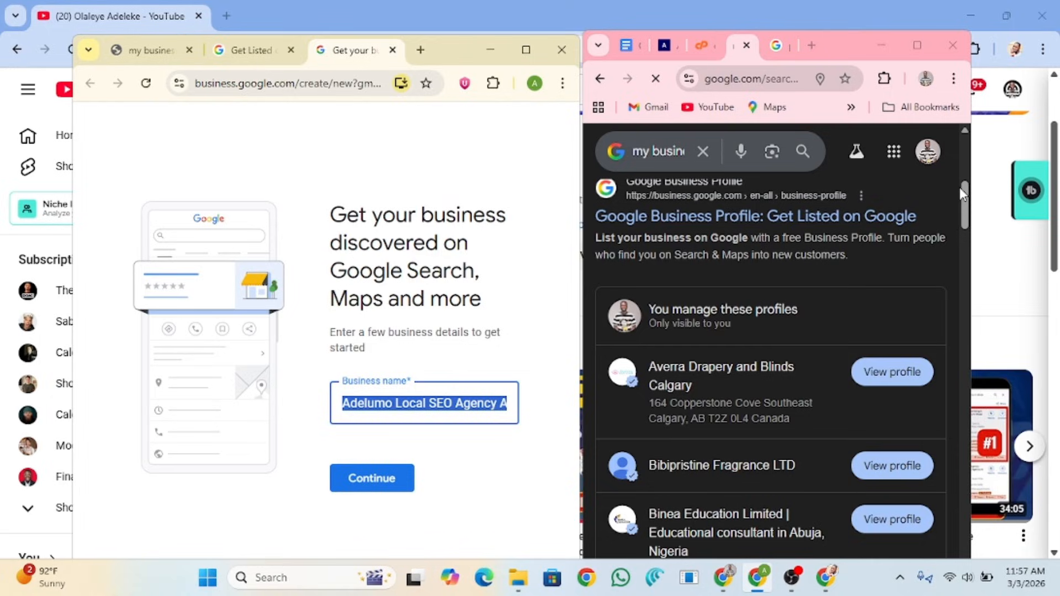
drag(970, 187, 1046, 187)
drag(455, 54, 399, 62)
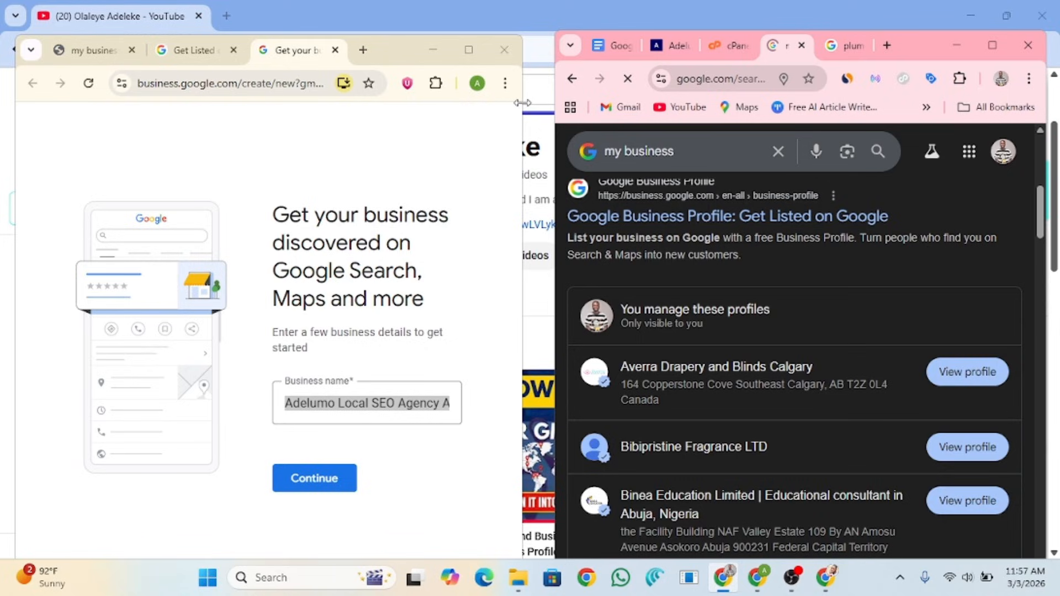
drag(522, 103, 539, 122)
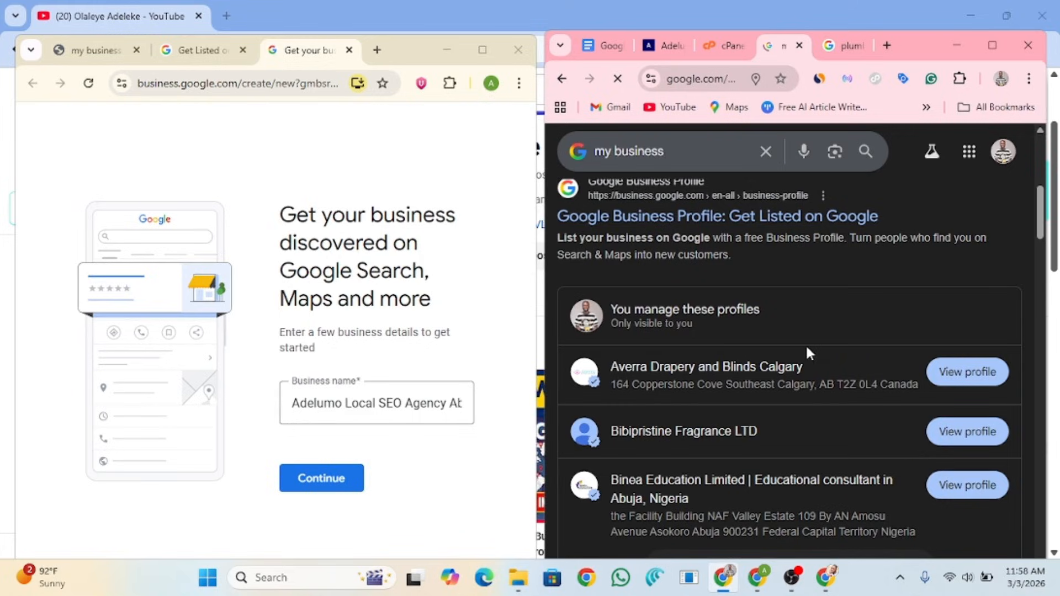
scroll(806, 348, down, 2)
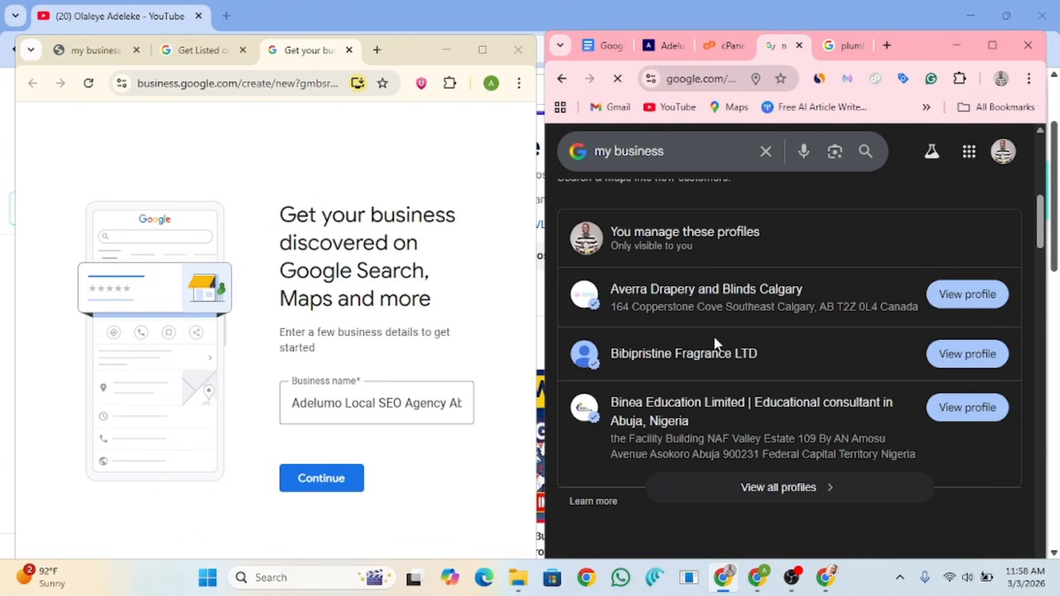
Step: Open View all profiles for the managed businesses and move the creation window higher
click(793, 485)
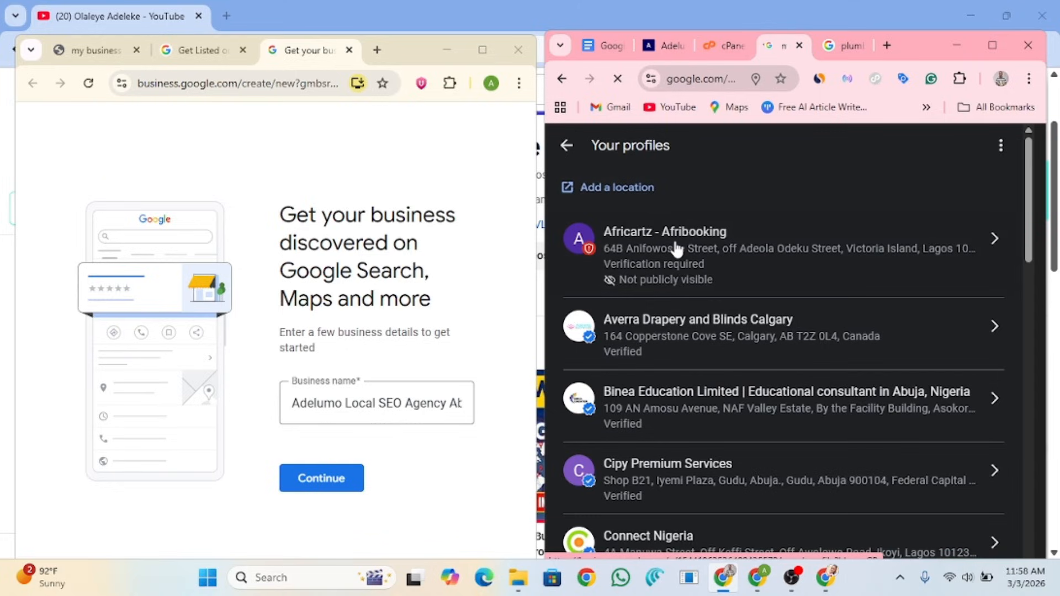
scroll(677, 246, down, 1)
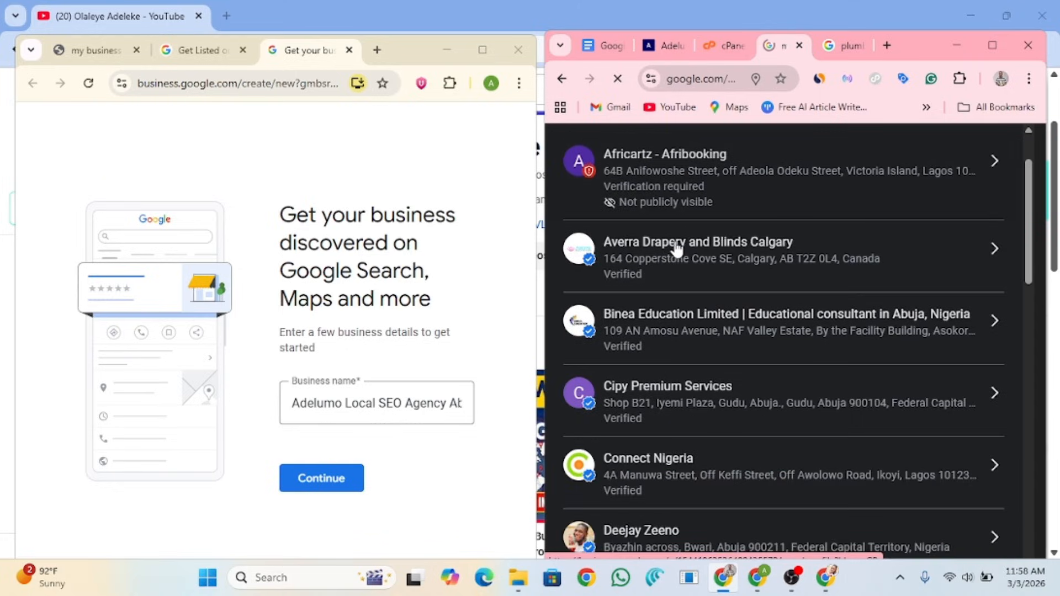
scroll(904, 364, down, 10)
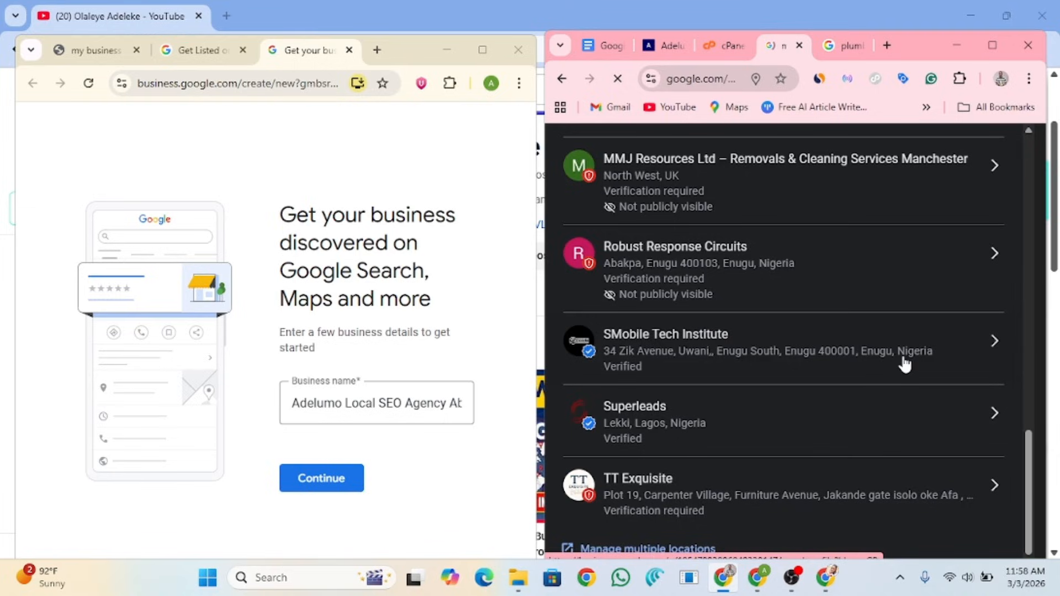
drag(407, 50, 415, 24)
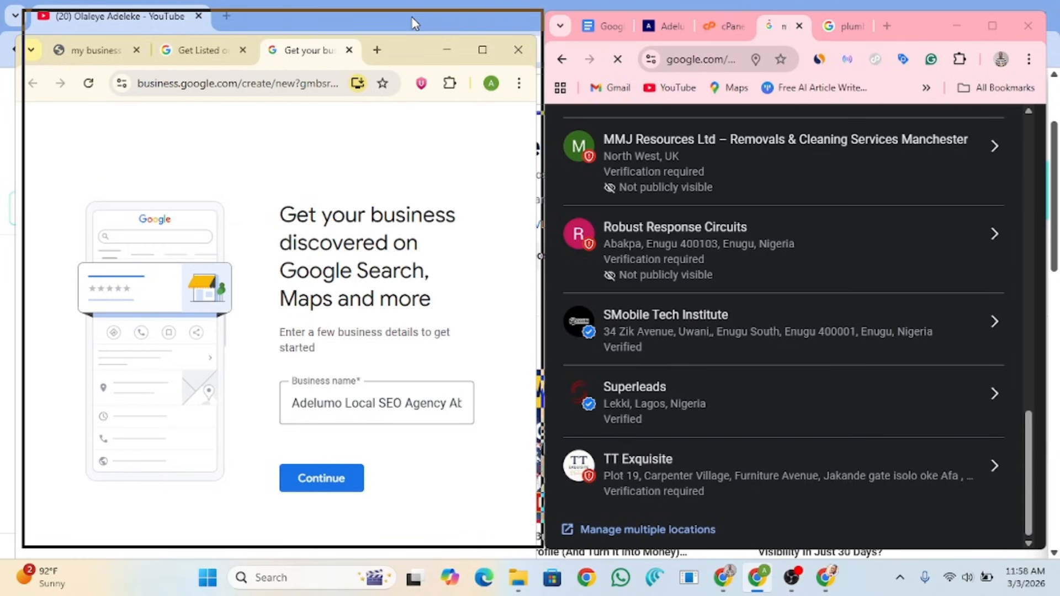
drag(414, 23, 418, 22)
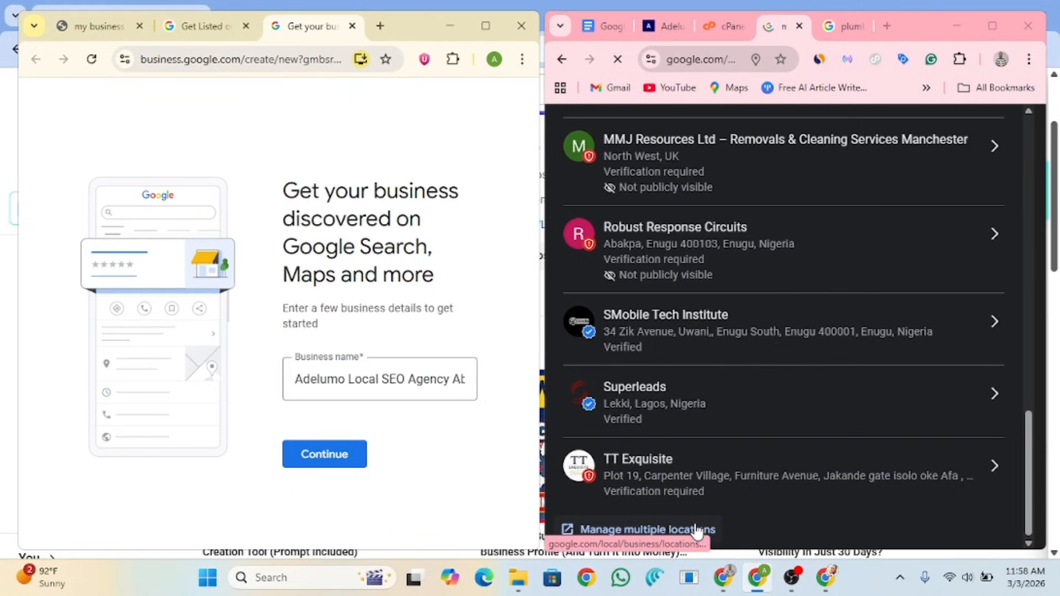
Step: Scroll through the Your profiles list down to the Business Profile Manager table of 18 businesses
scroll(702, 281, down, 6)
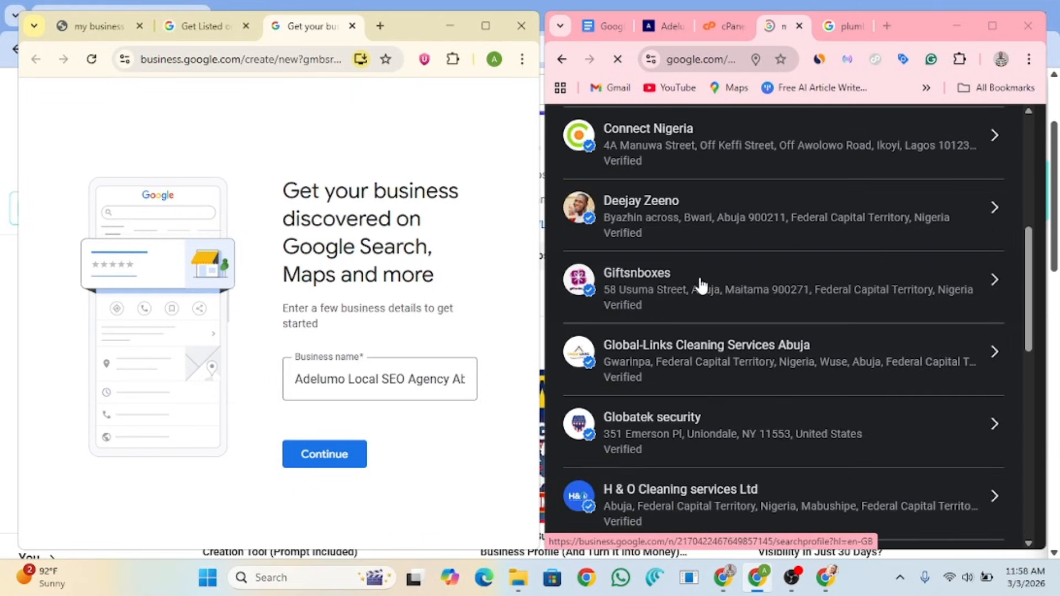
scroll(701, 284, down, 10)
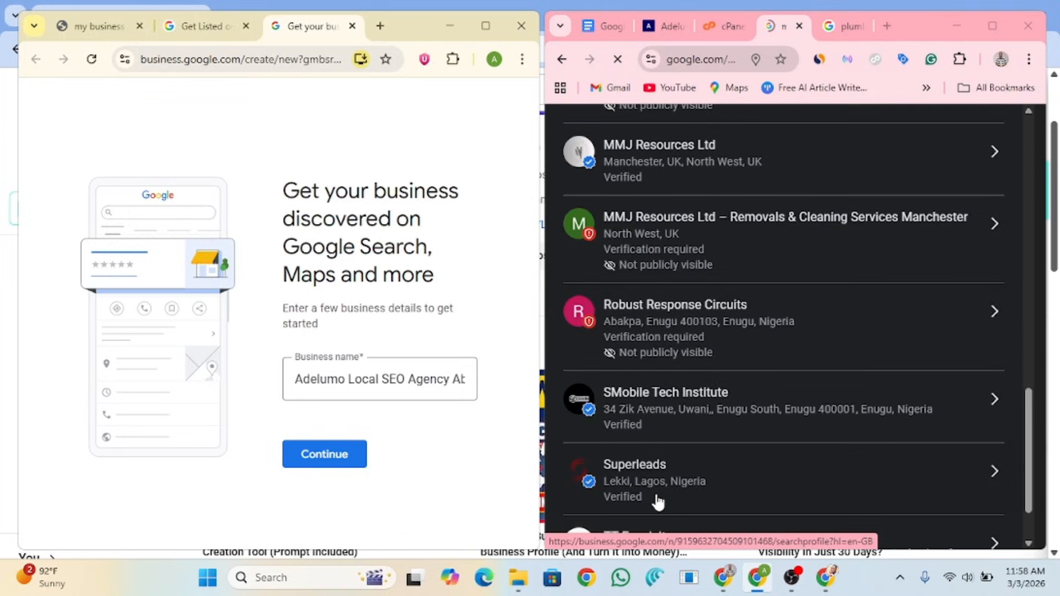
scroll(738, 457, down, 2)
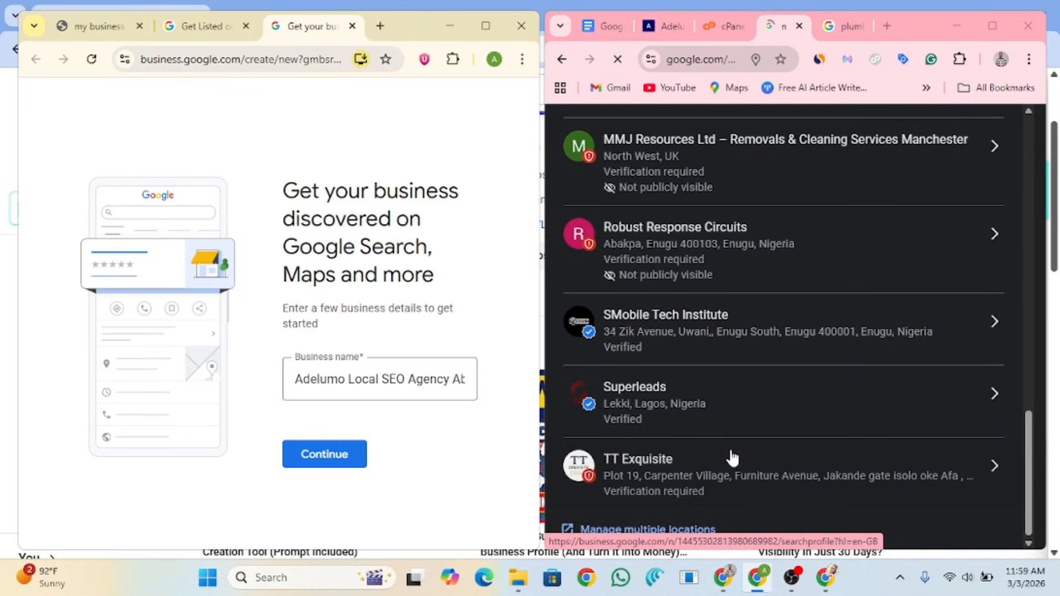
scroll(732, 458, up, 5)
drag(1030, 368, 1031, 303)
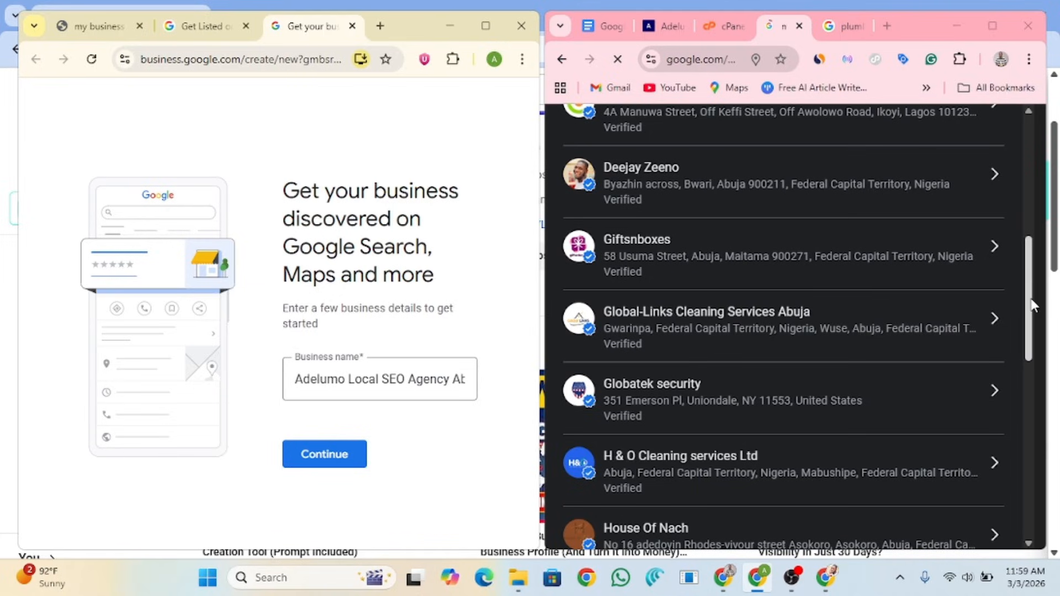
drag(1032, 305, 1031, 177)
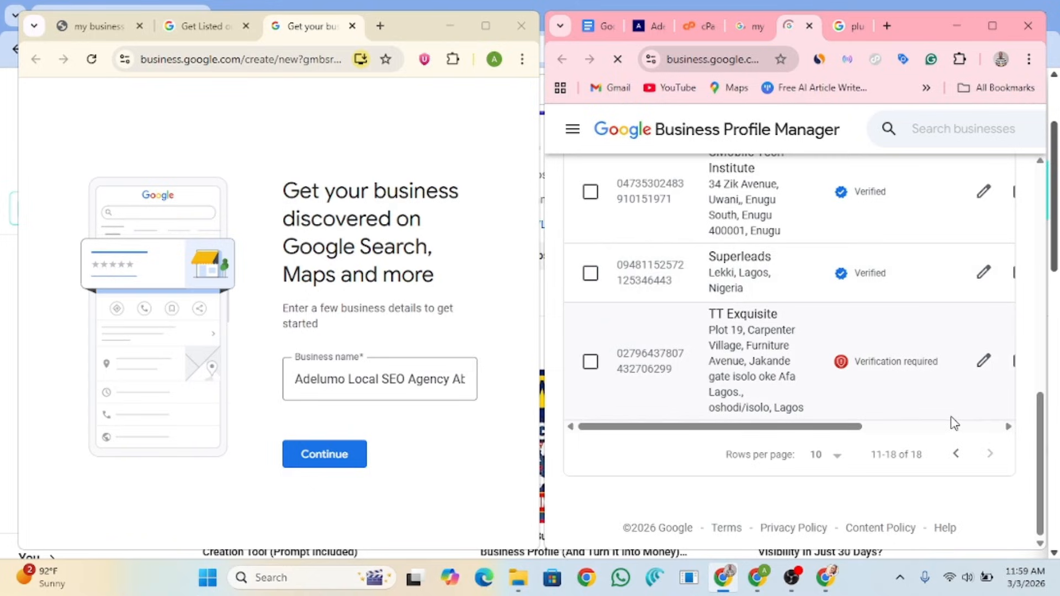
Step: Expand the Add business dropdown to reveal Add single business and Import businesses
scroll(824, 278, up, 10)
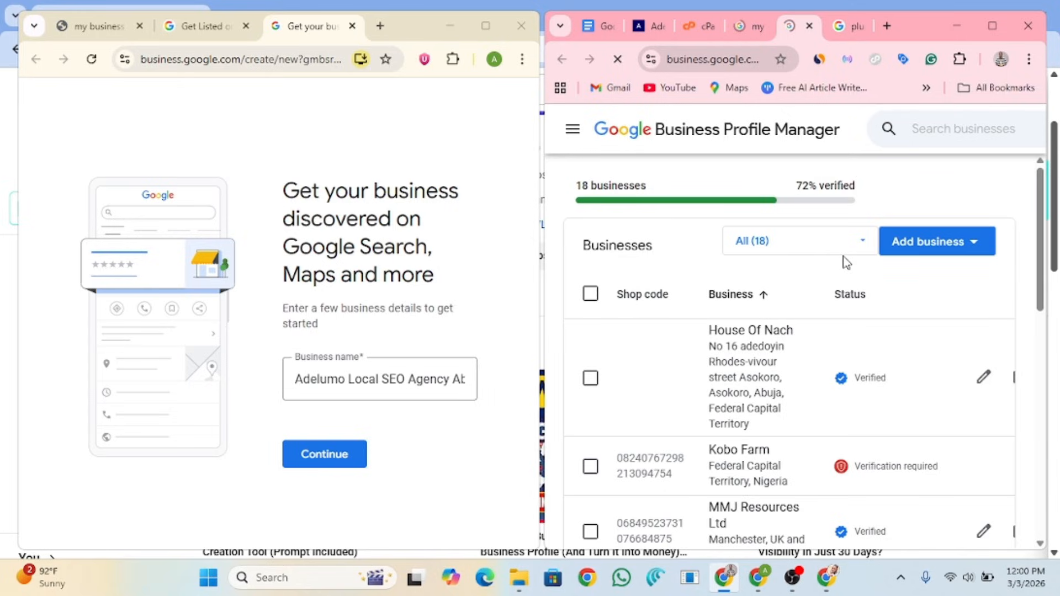
click(967, 260)
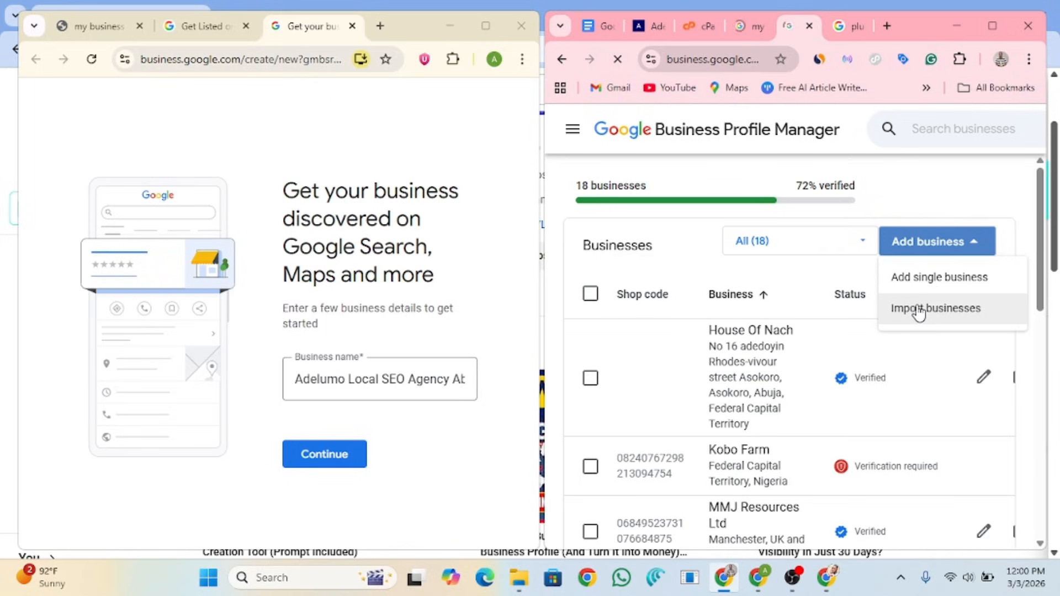
Step: Choose Add single business and compare the new form's heading with the other page's
click(936, 282)
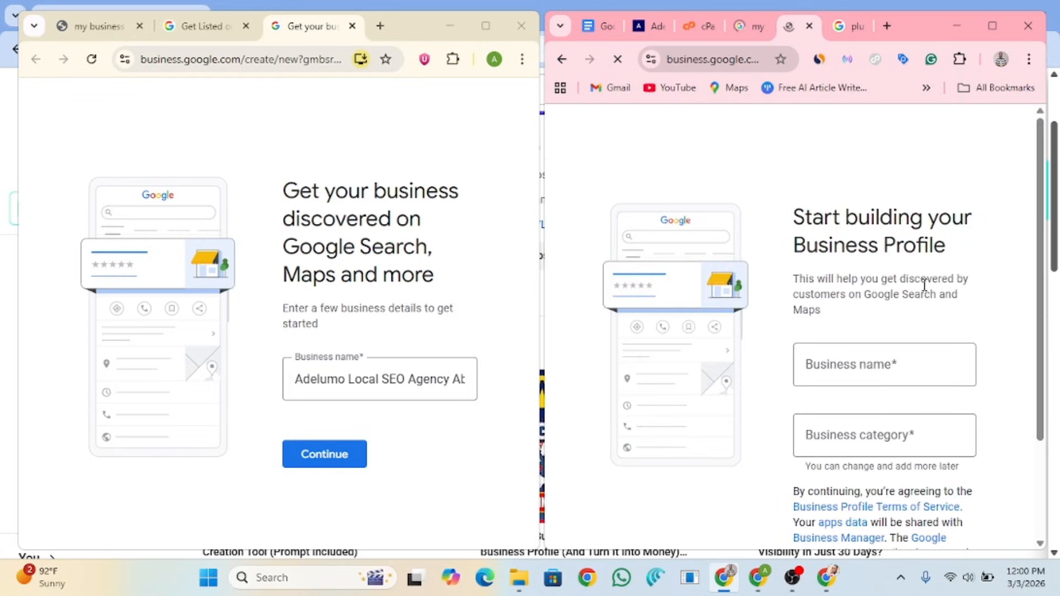
scroll(1034, 217, down, 1)
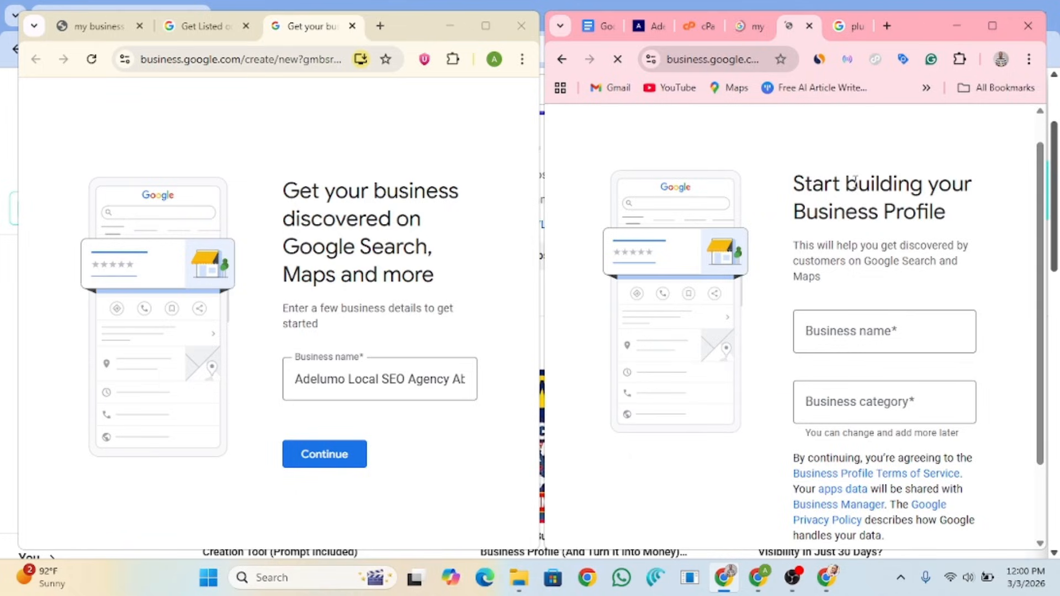
triple_click(970, 213)
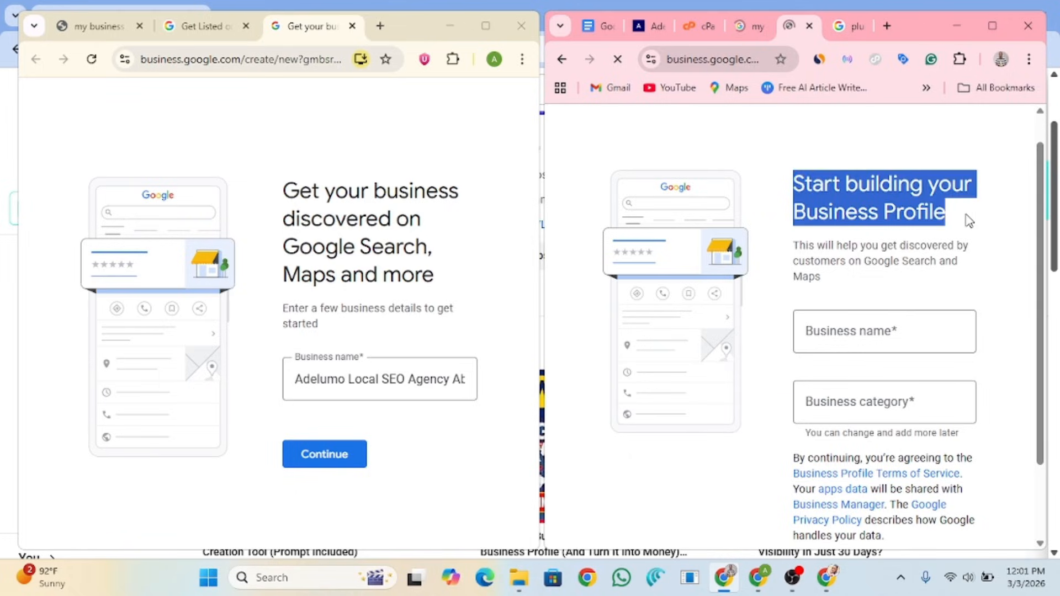
drag(282, 191, 436, 229)
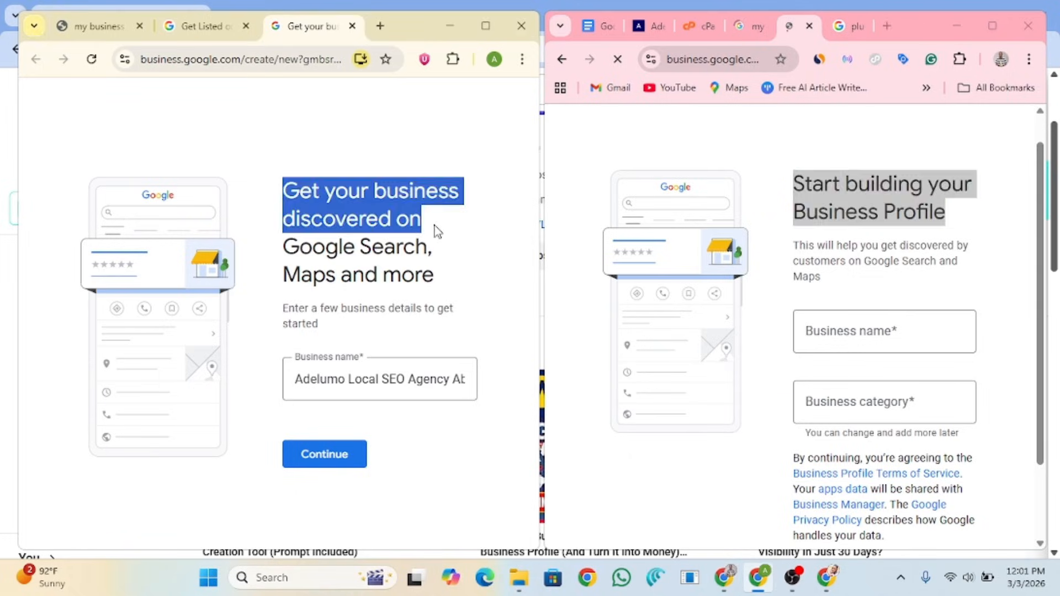
triple_click(435, 225)
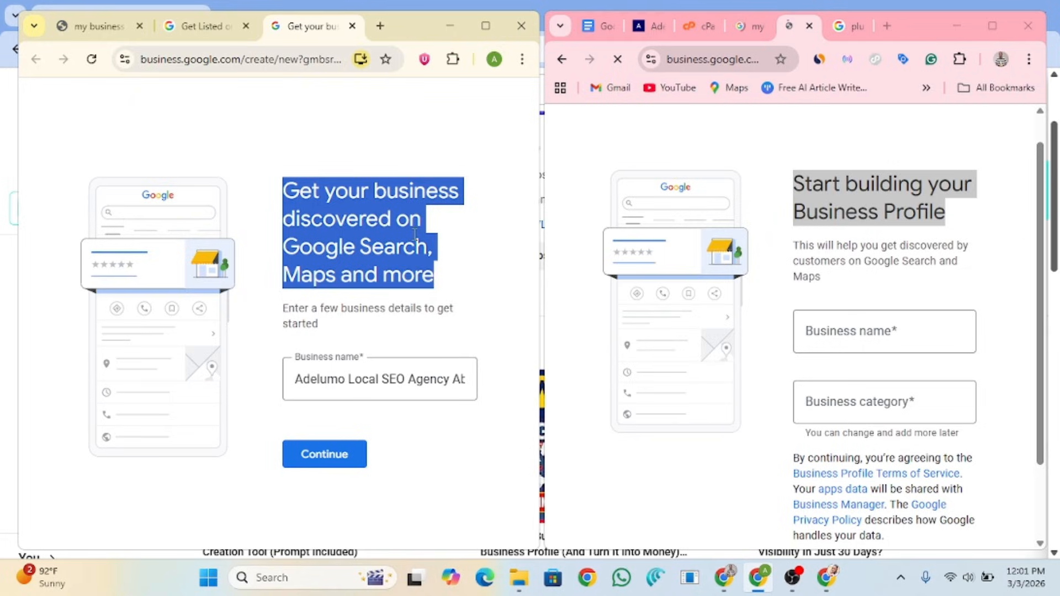
Step: Copy 'Adelumo Local SEO Agency Abuja' from the other window into the new Business name field
click(875, 209)
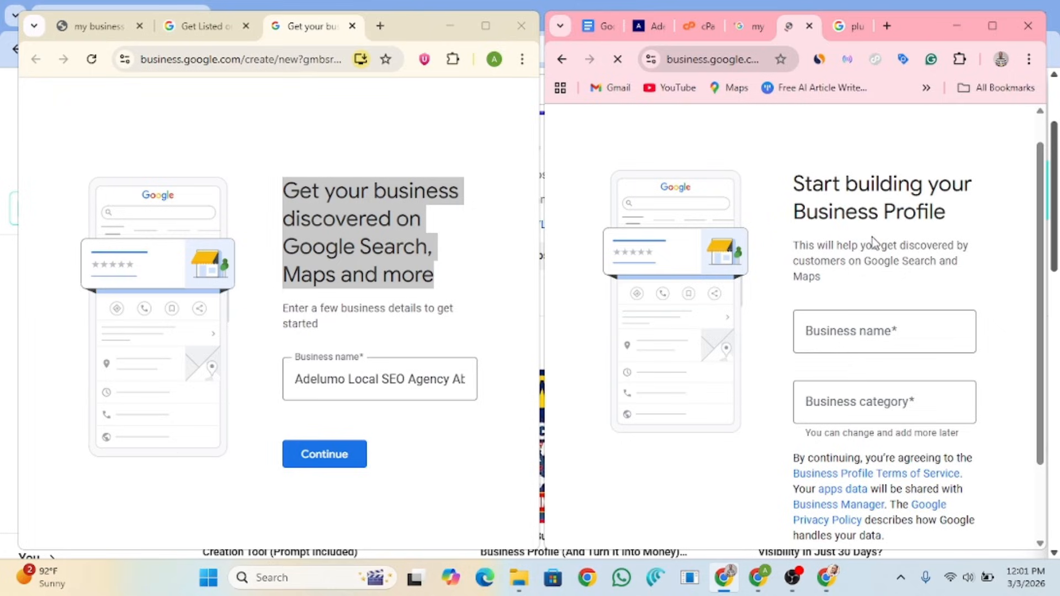
click(414, 362)
click(368, 379)
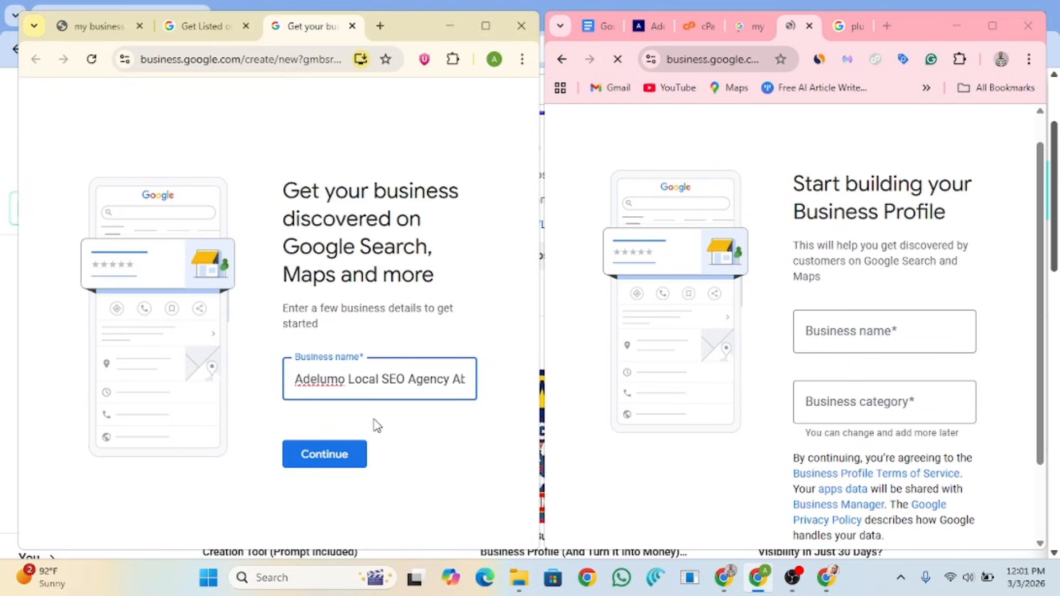
click(870, 326)
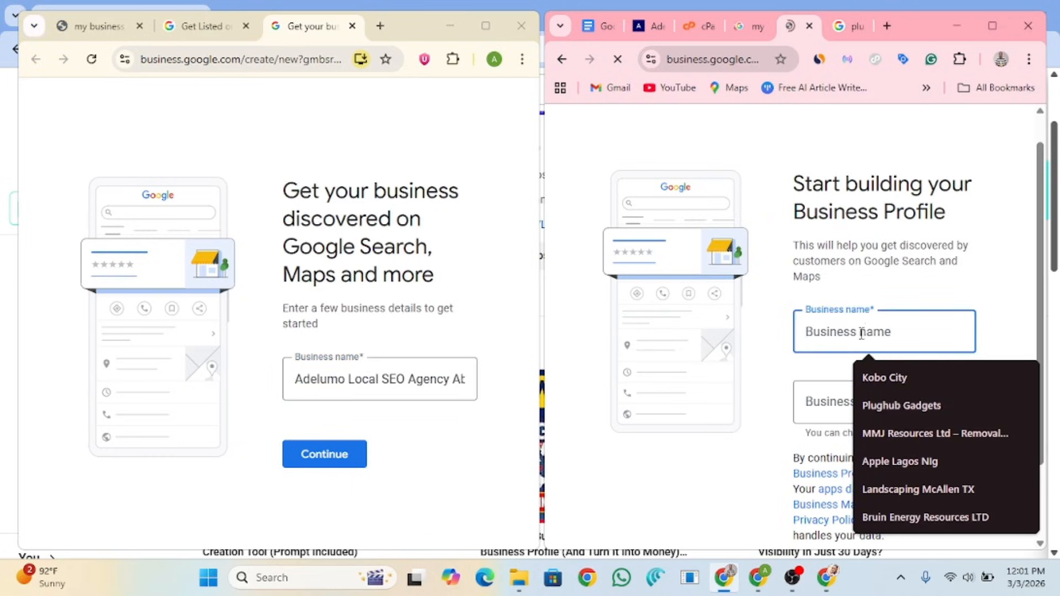
click(827, 401)
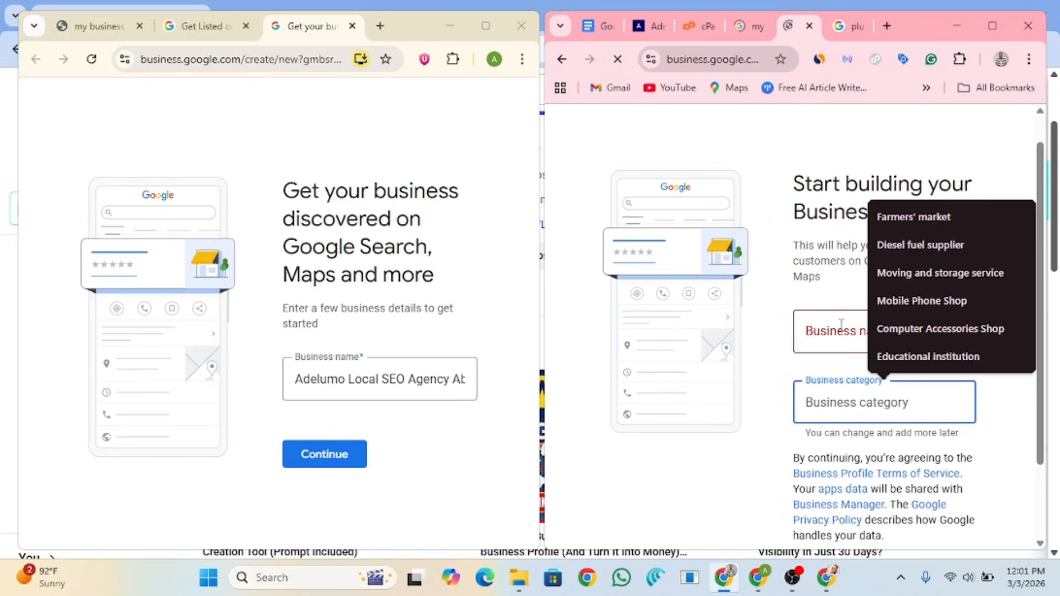
click(841, 325)
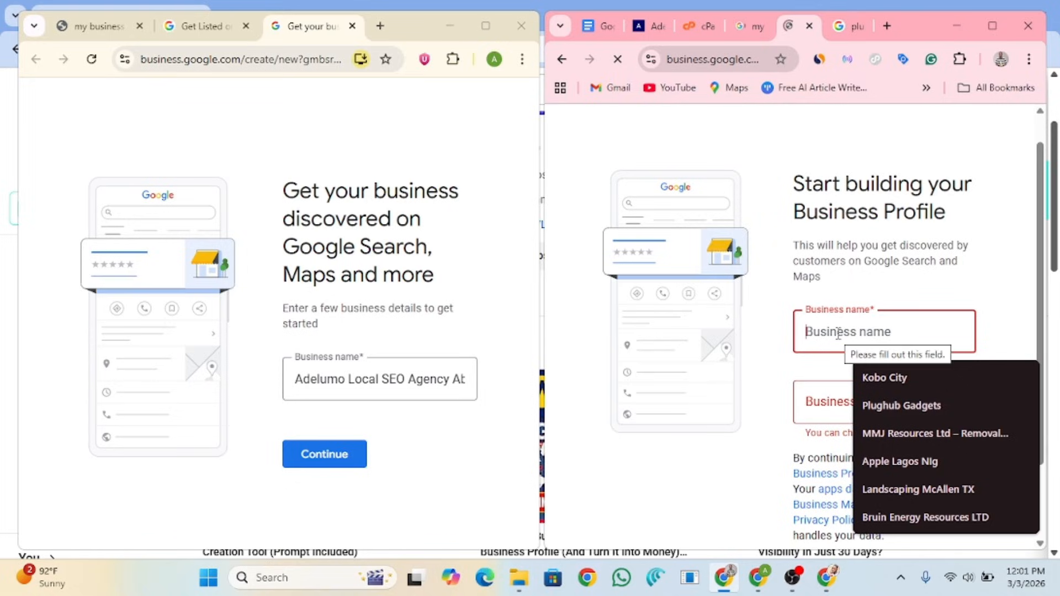
click(406, 379)
key(ctrl+a)
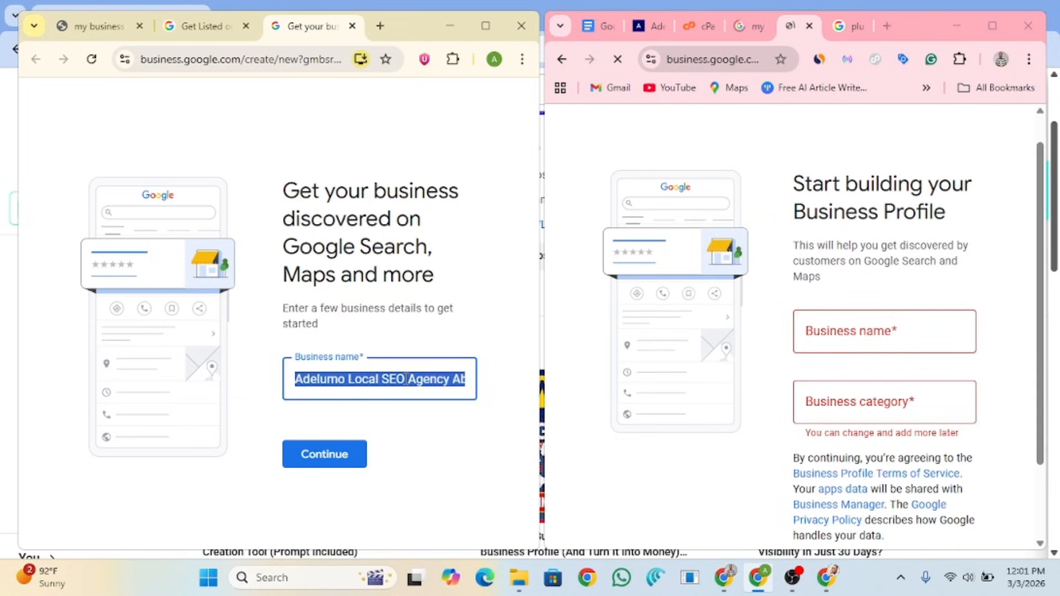
click(888, 331)
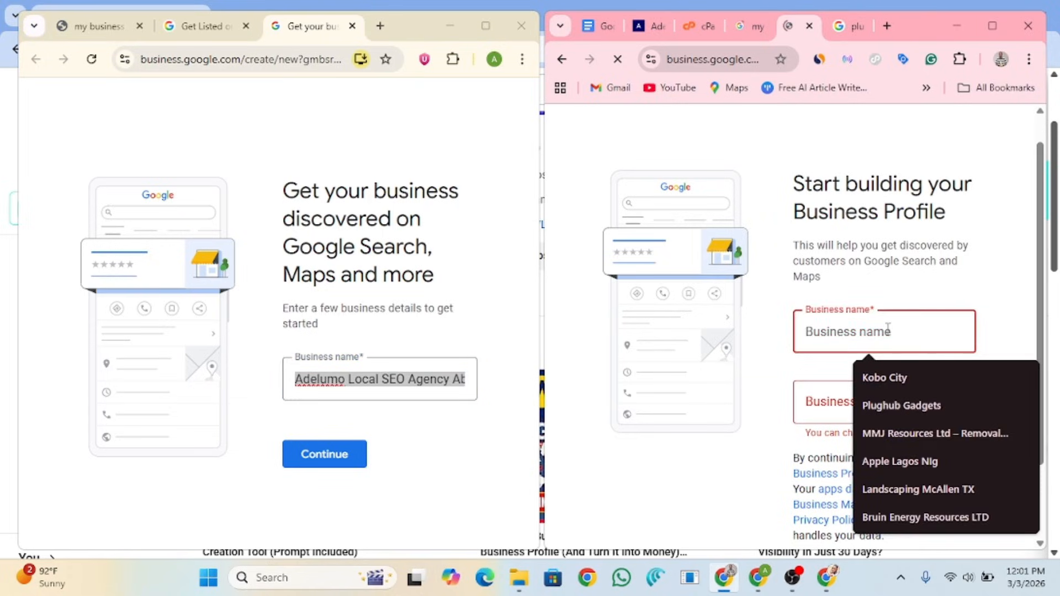
text(Adelumo Local SEO Agency Abuja)
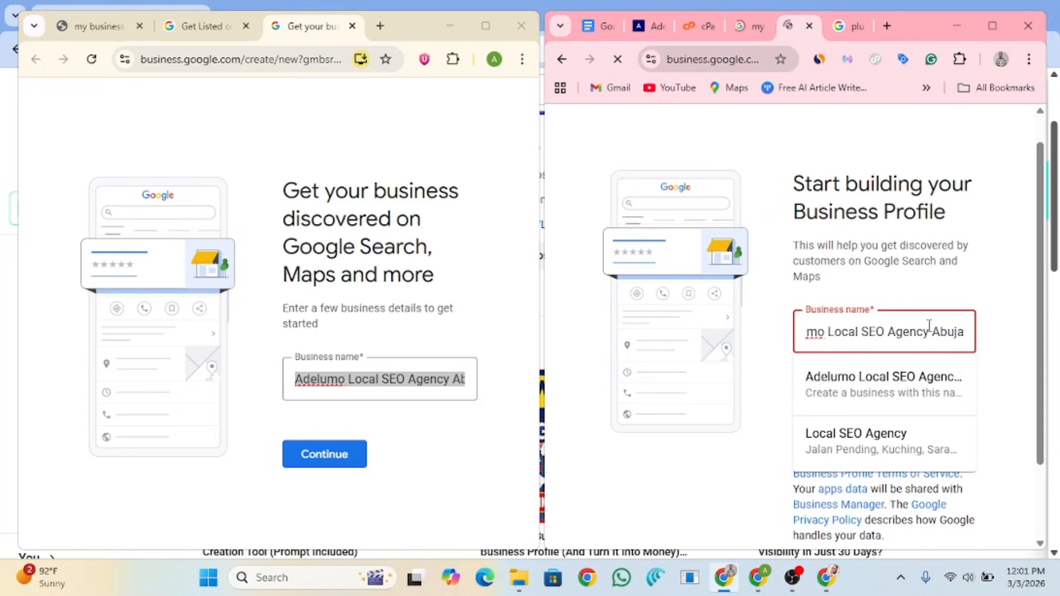
click(867, 387)
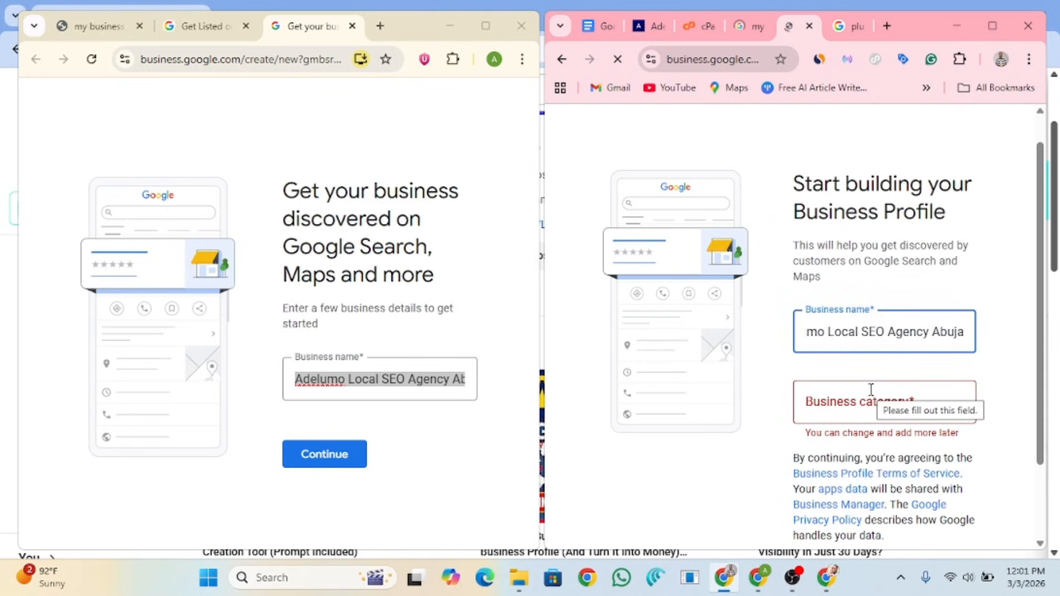
Step: Type 'Internet' in Business category and pick Internet service provider
click(886, 392)
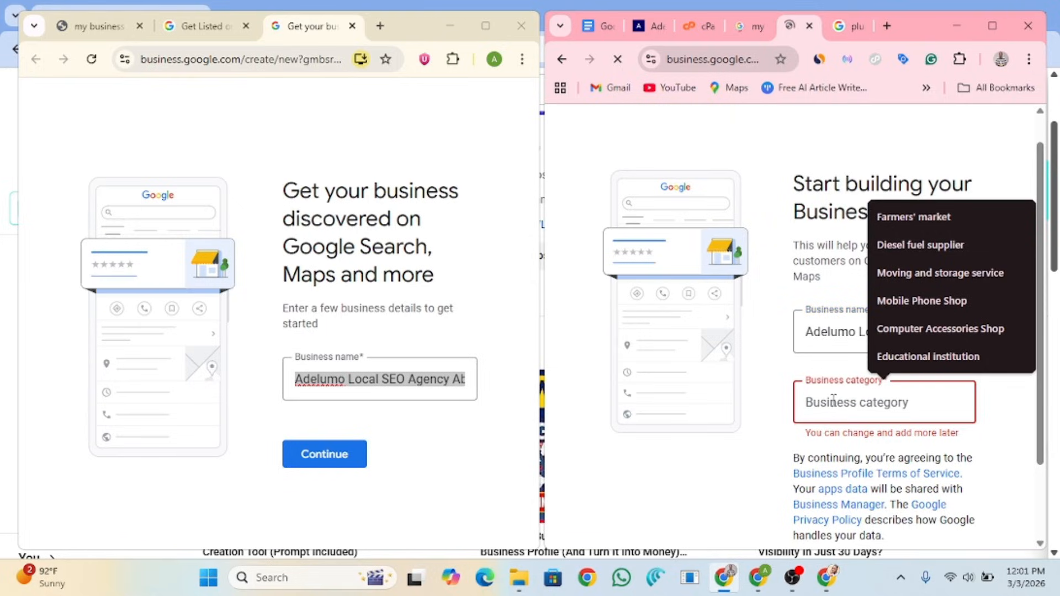
text(I)
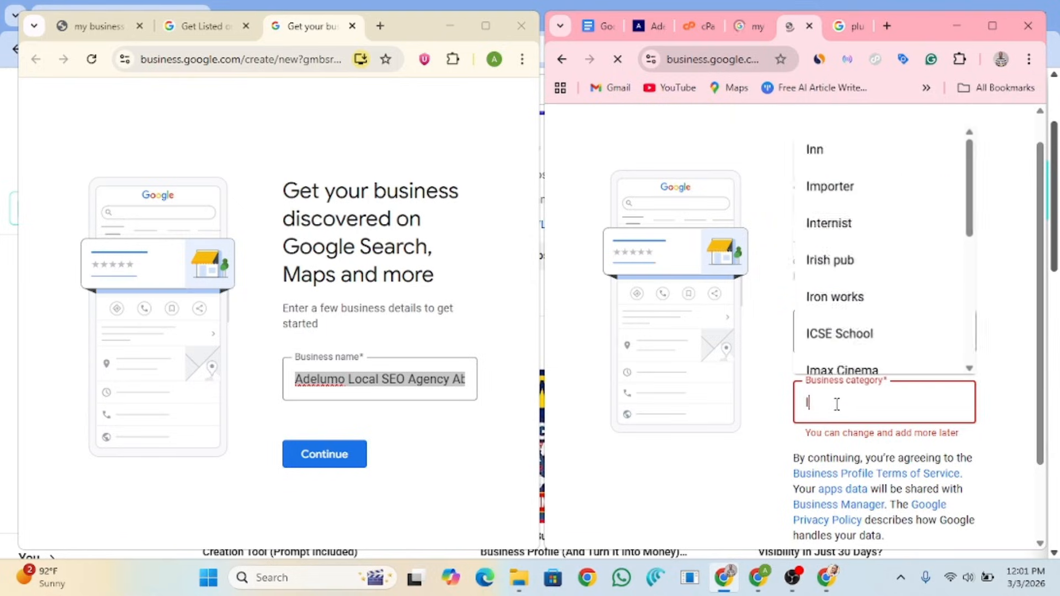
text(ter)
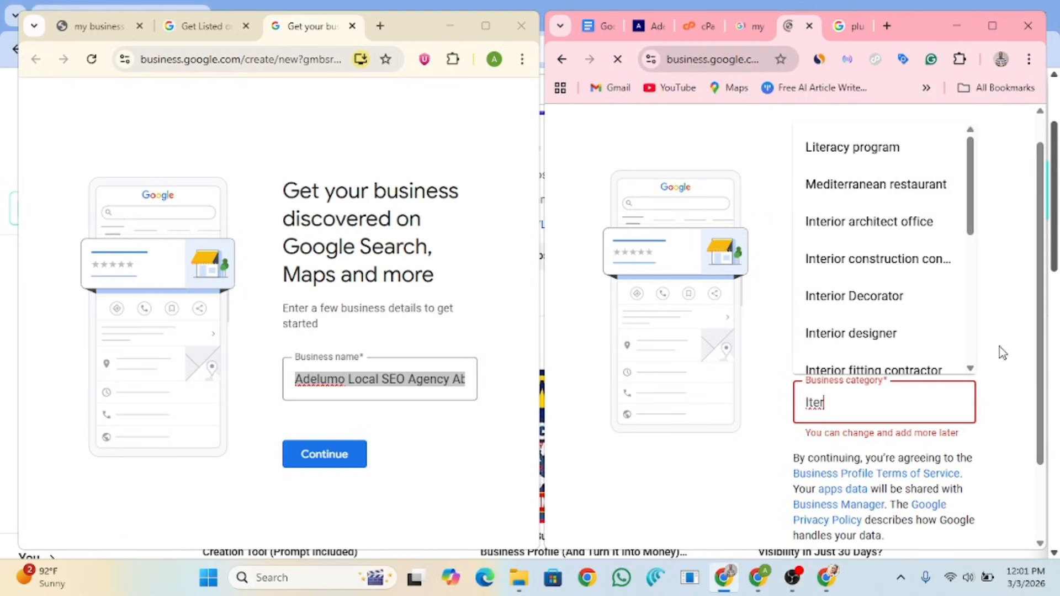
key(BackSpace)
key(BackSpace)
key(BackSpace)
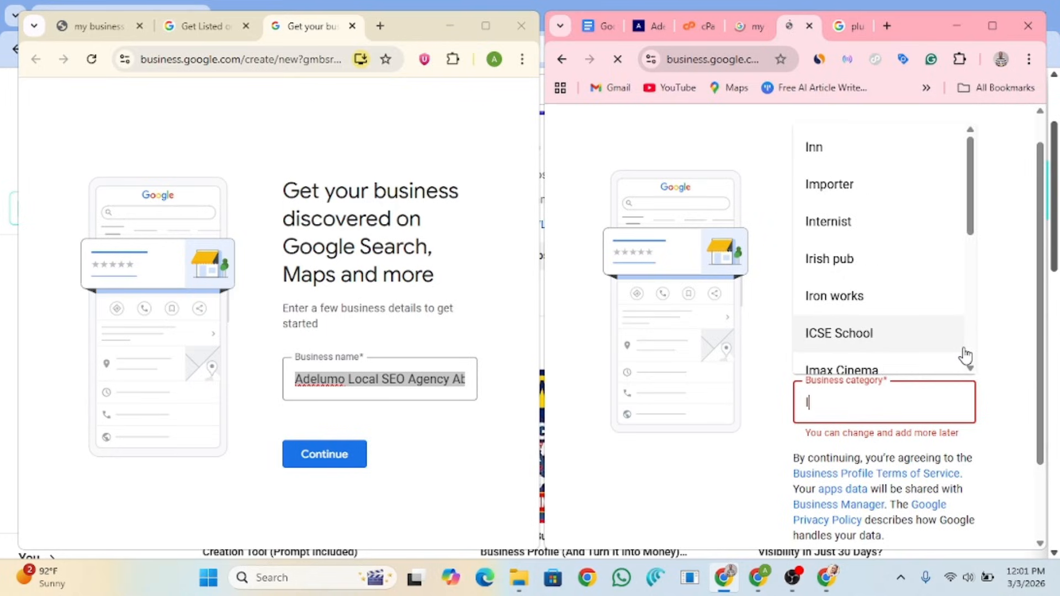
text(ntern)
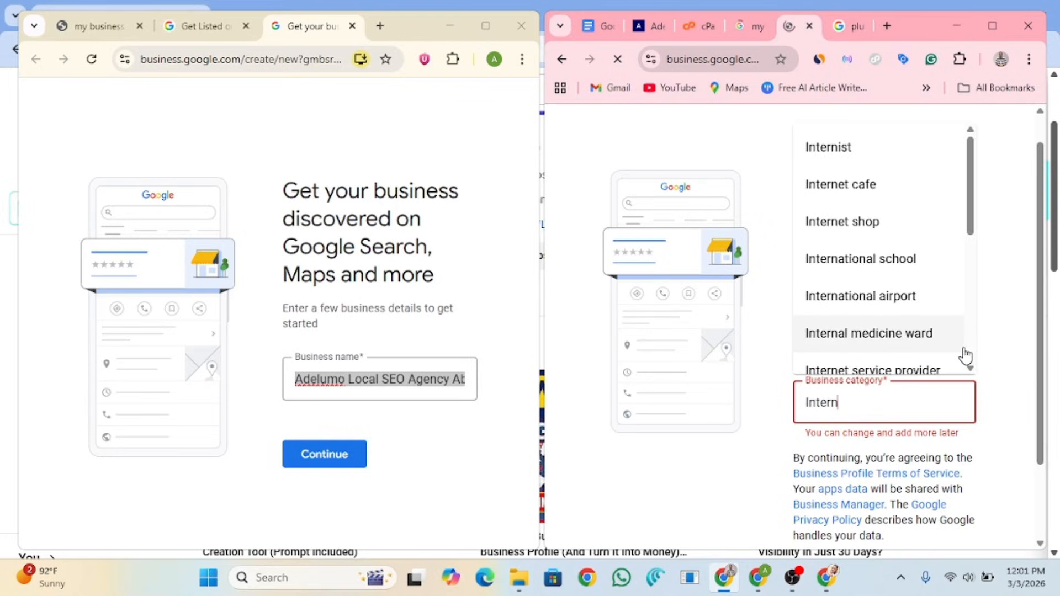
text(er)
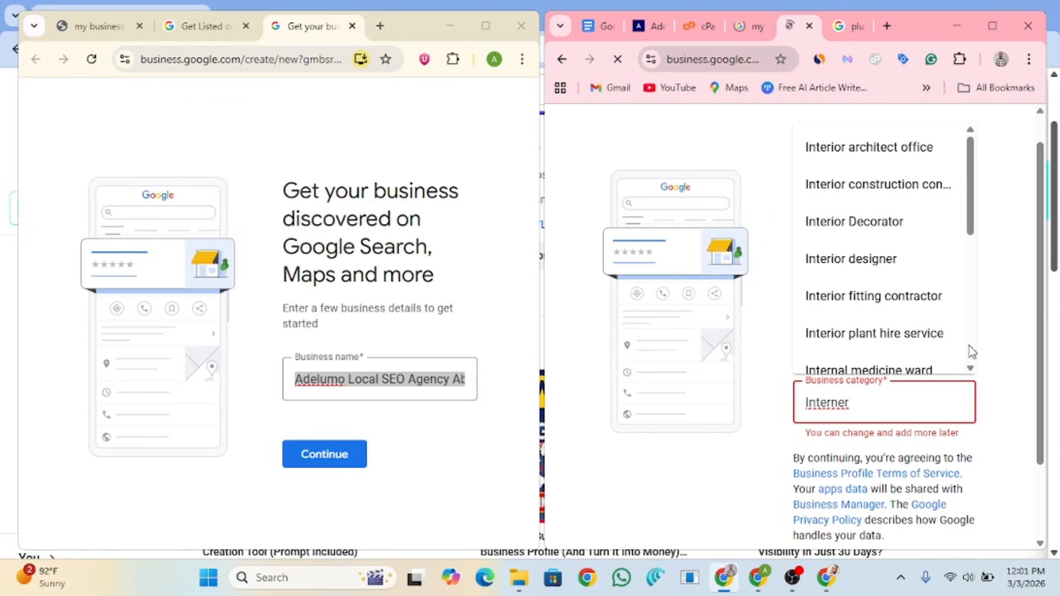
key(BackSpace)
text(t)
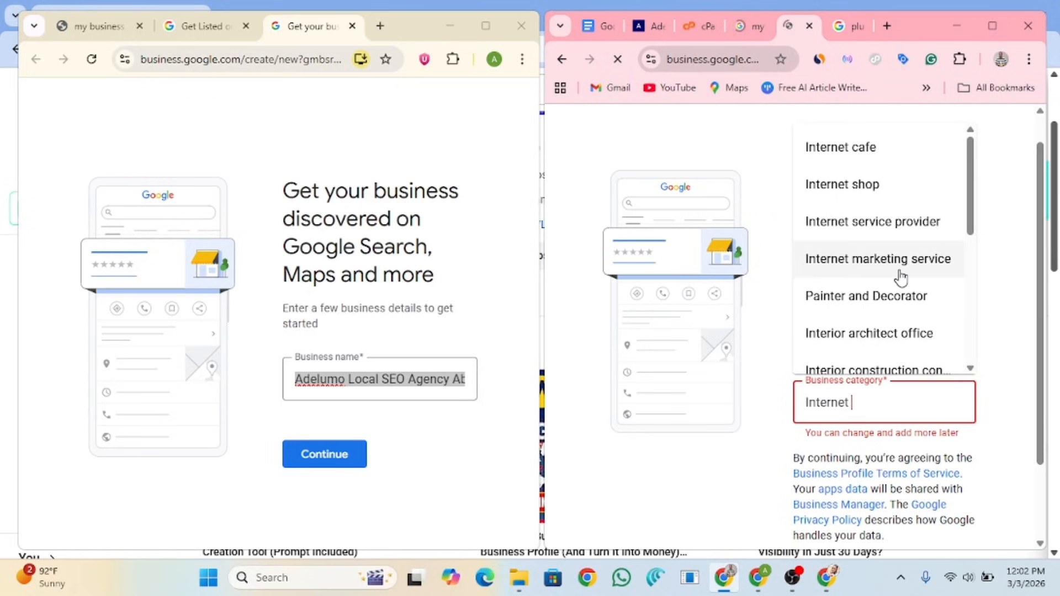
click(904, 230)
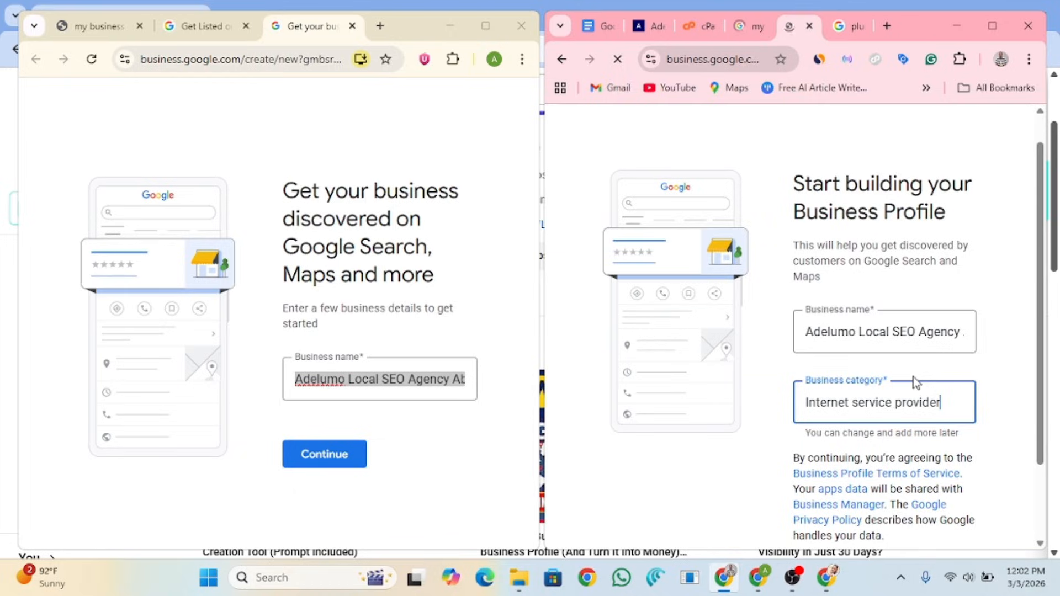
Step: In the Docs plan's Primary Category section, select 'Internet Marketing Service'
click(599, 25)
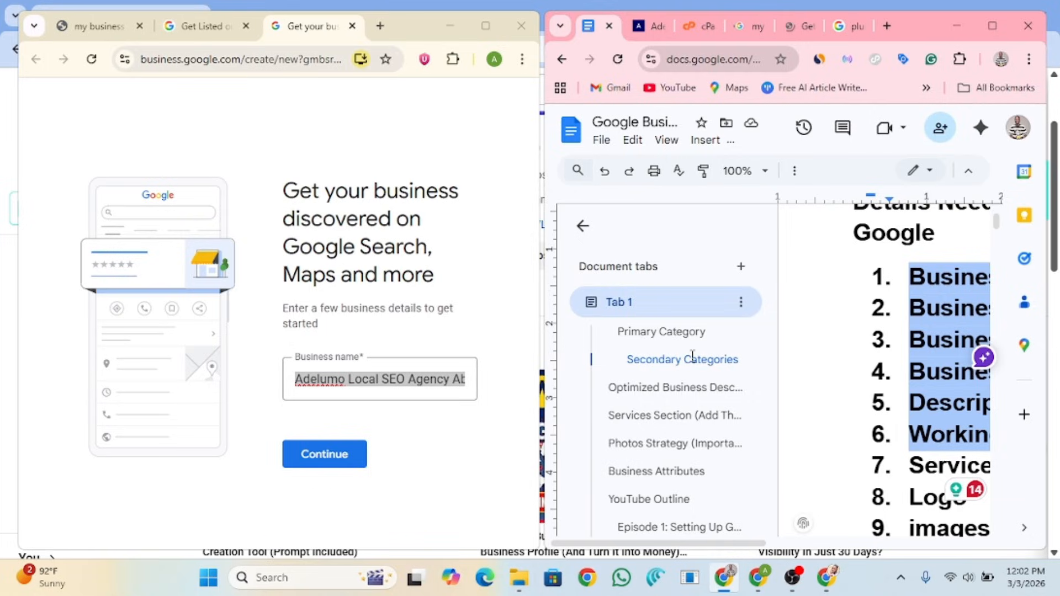
click(583, 226)
scroll(857, 325, down, 4)
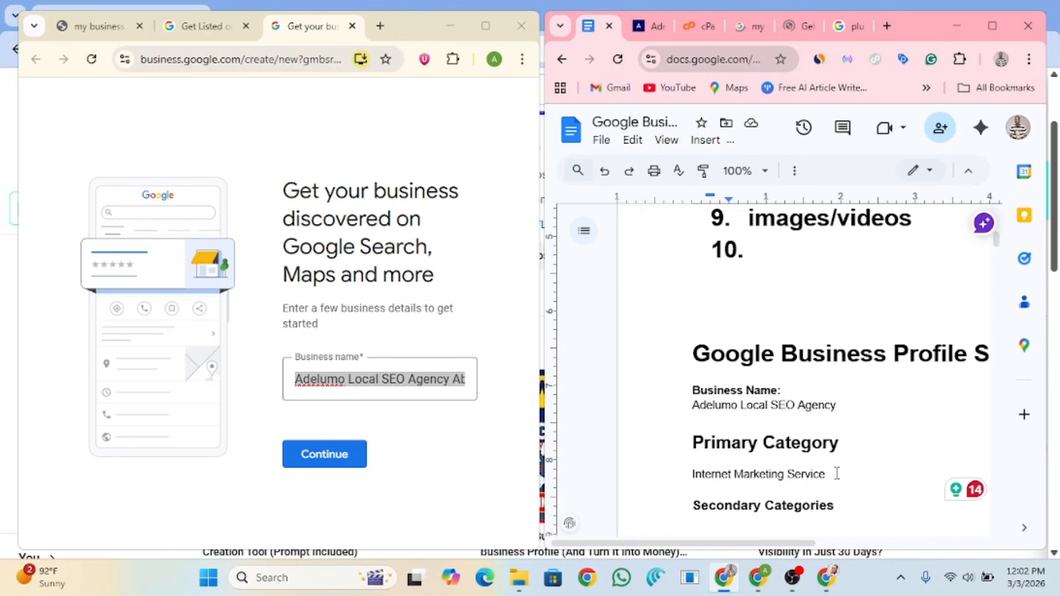
drag(833, 474, 676, 476)
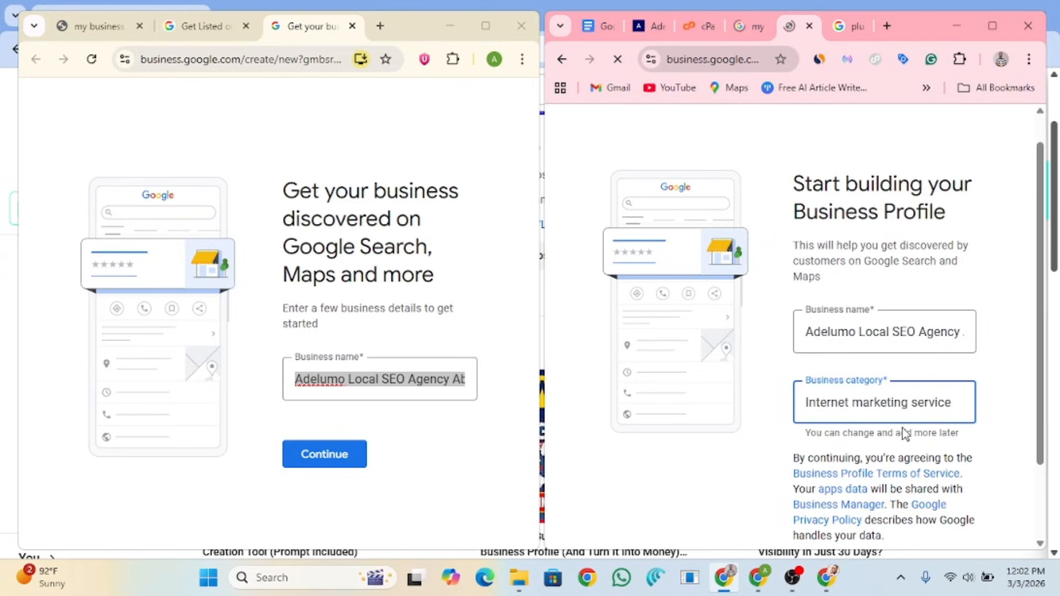
Step: Continue the left window's profile past the name to the 'Choose your business type' page
scroll(919, 353, down, 2)
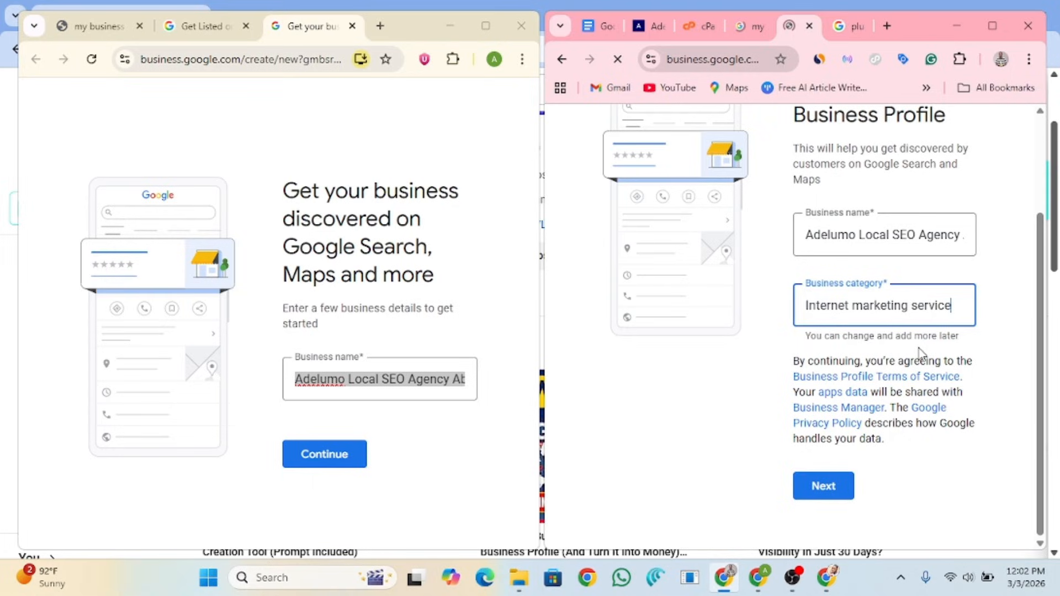
click(343, 456)
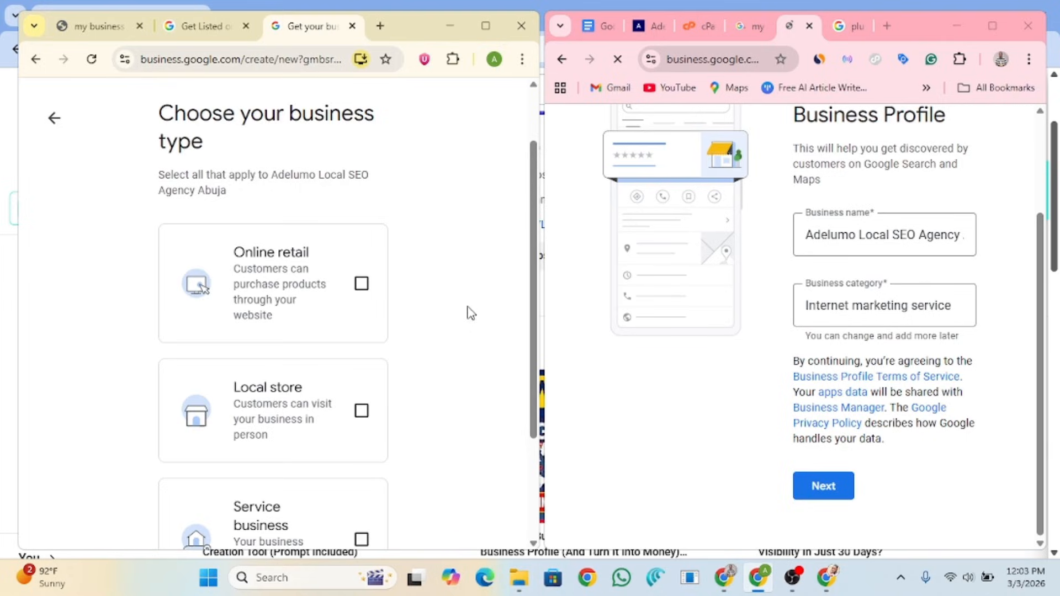
scroll(249, 194, up, 2)
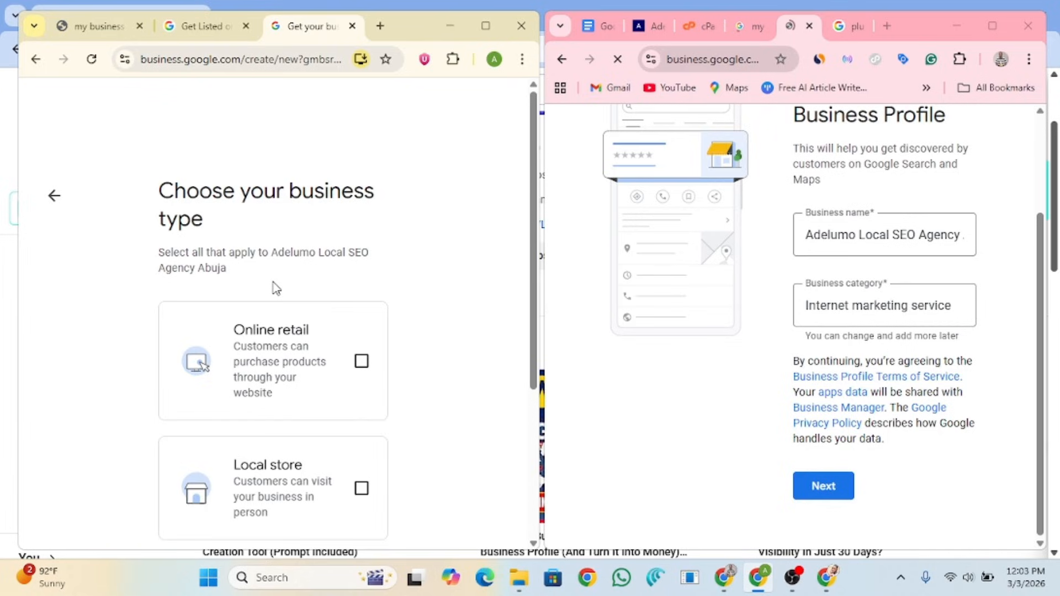
scroll(276, 287, down, 2)
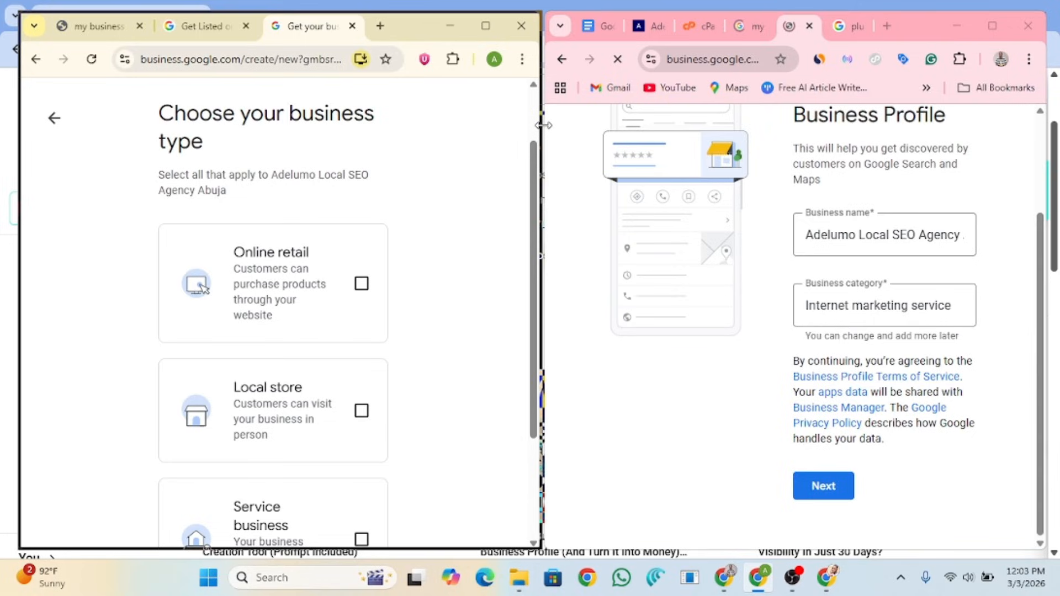
Step: Press Next on the name and Internet marketing service category page to reach the location question
click(824, 487)
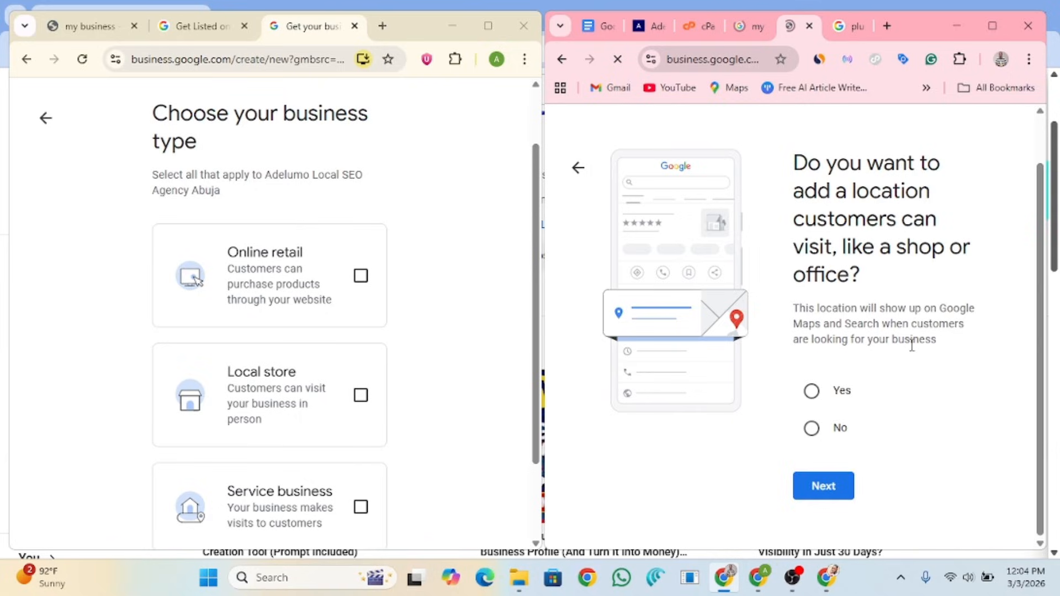
Step: Choose No for a customer-visit location in one form and tick Service business in the other
click(813, 435)
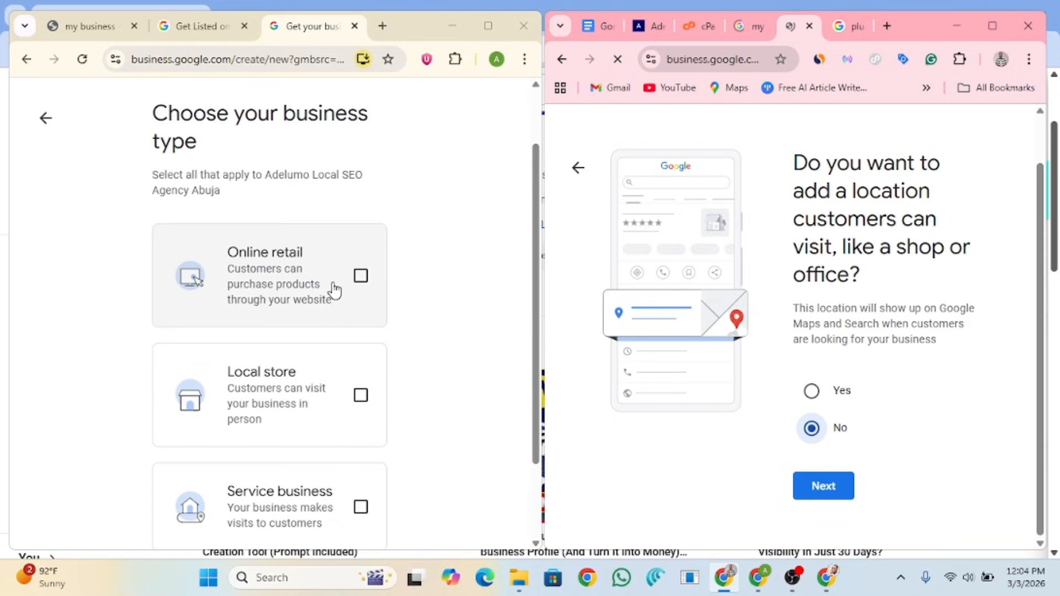
scroll(334, 290, down, 1)
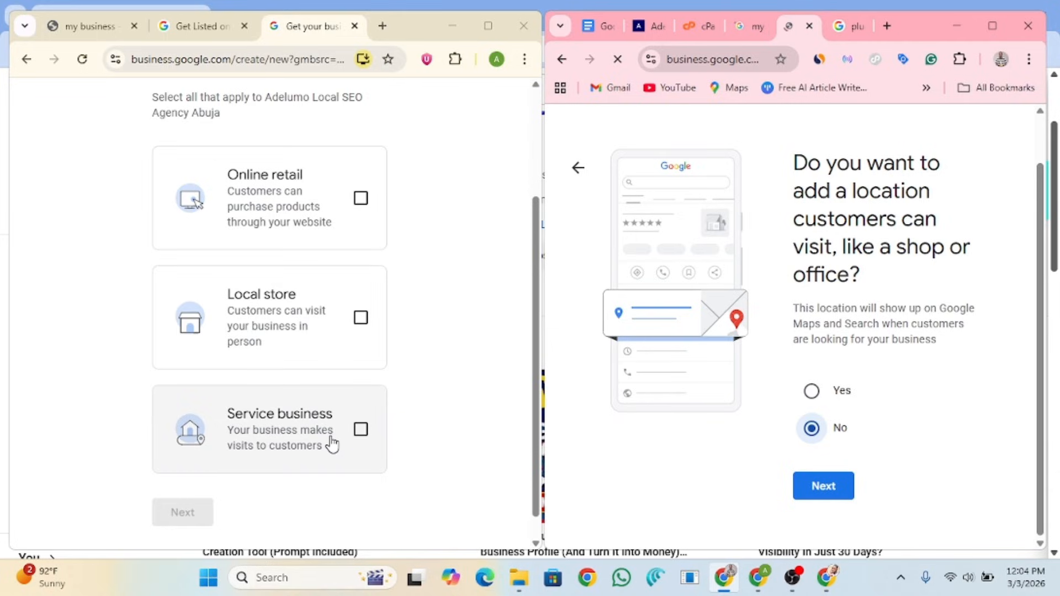
click(360, 435)
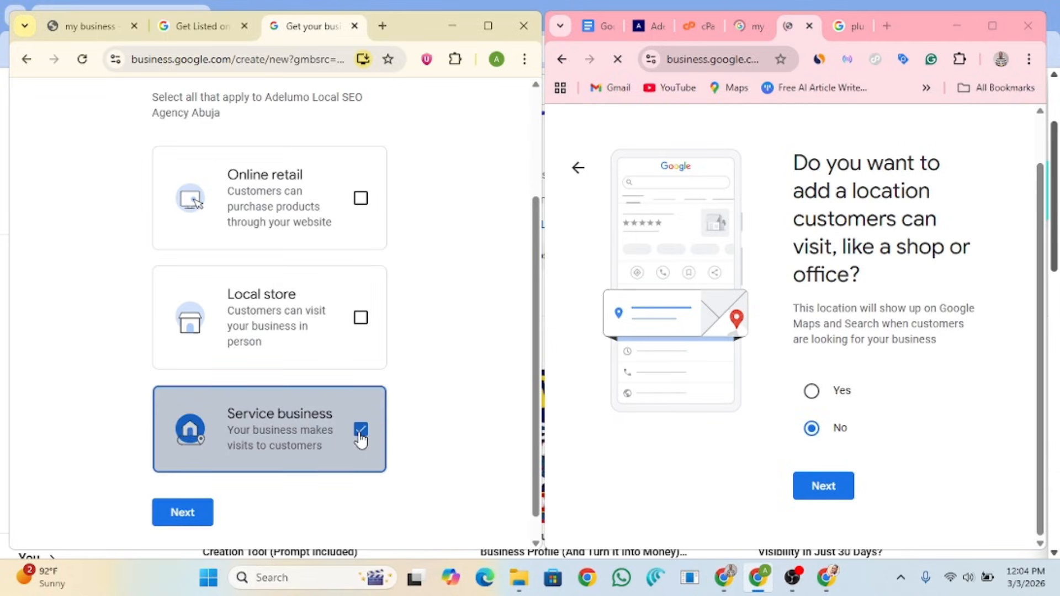
scroll(414, 409, up, 1)
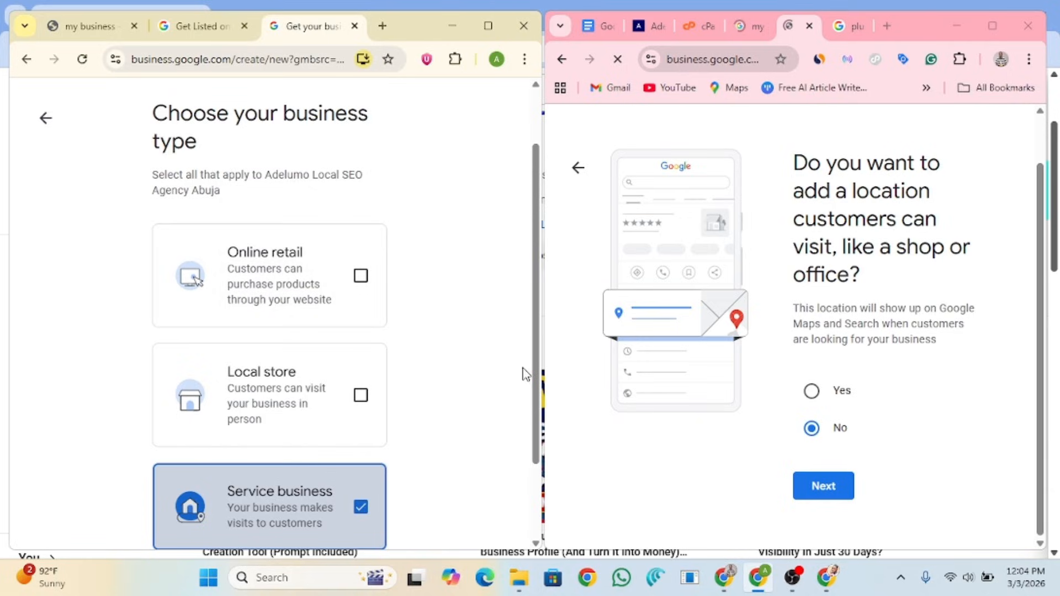
scroll(523, 381, down, 2)
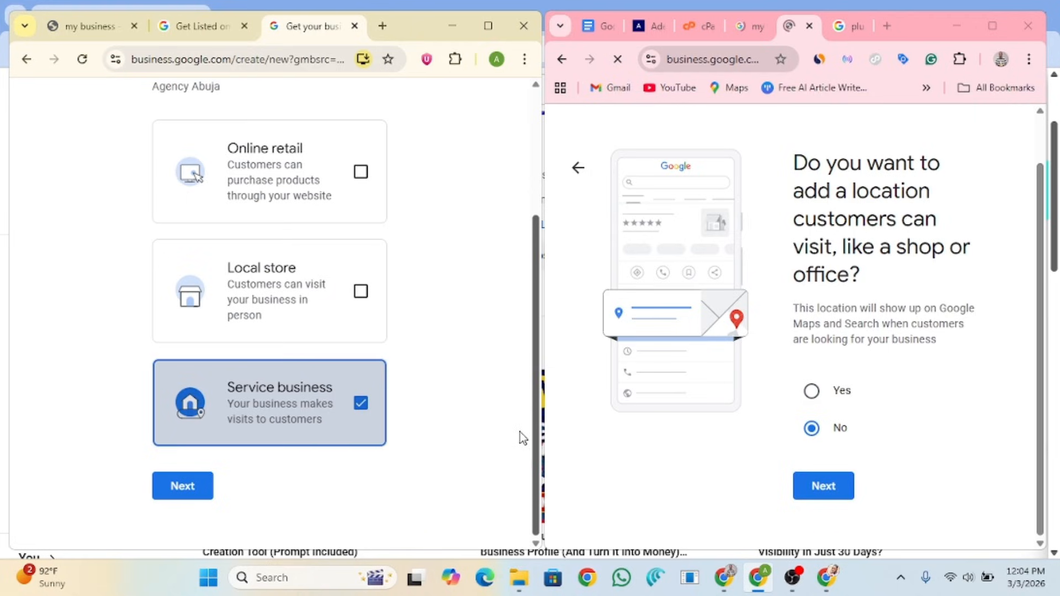
scroll(520, 432, up, 2)
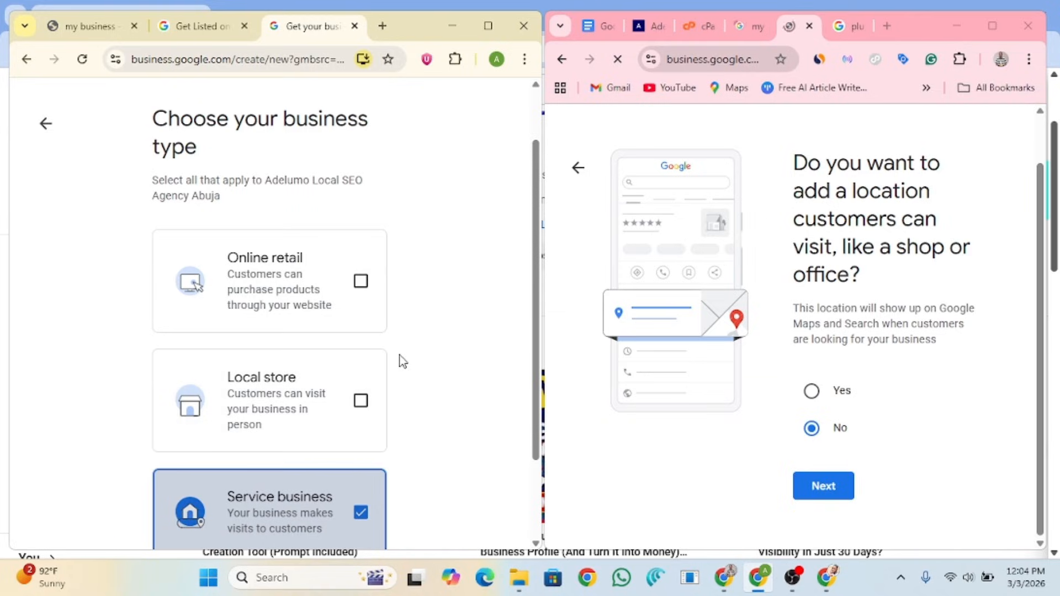
Step: Tick Online retail alongside Service business, leaving Local store unticked
click(361, 282)
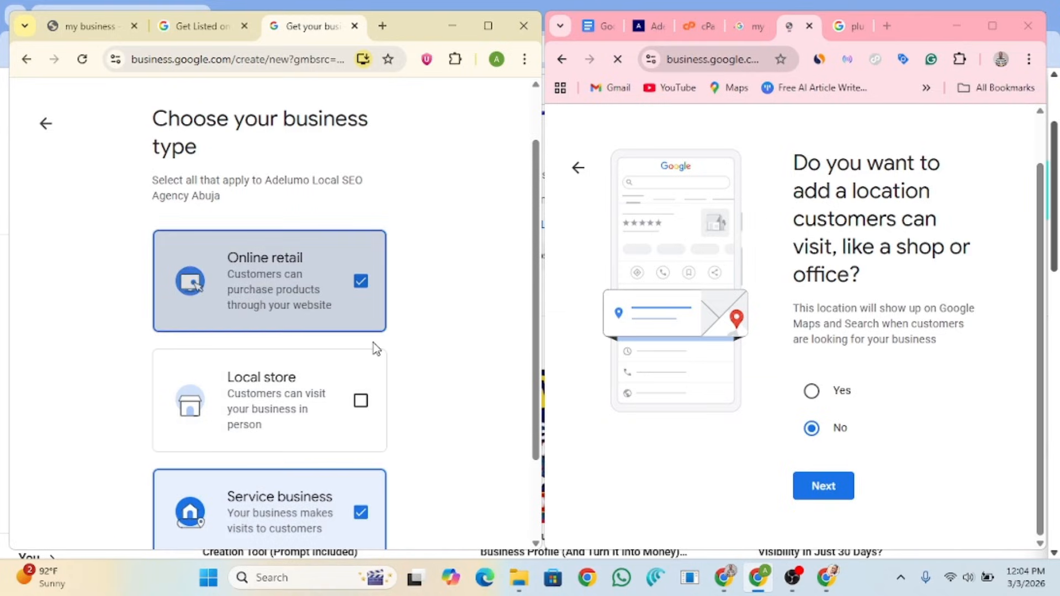
click(362, 405)
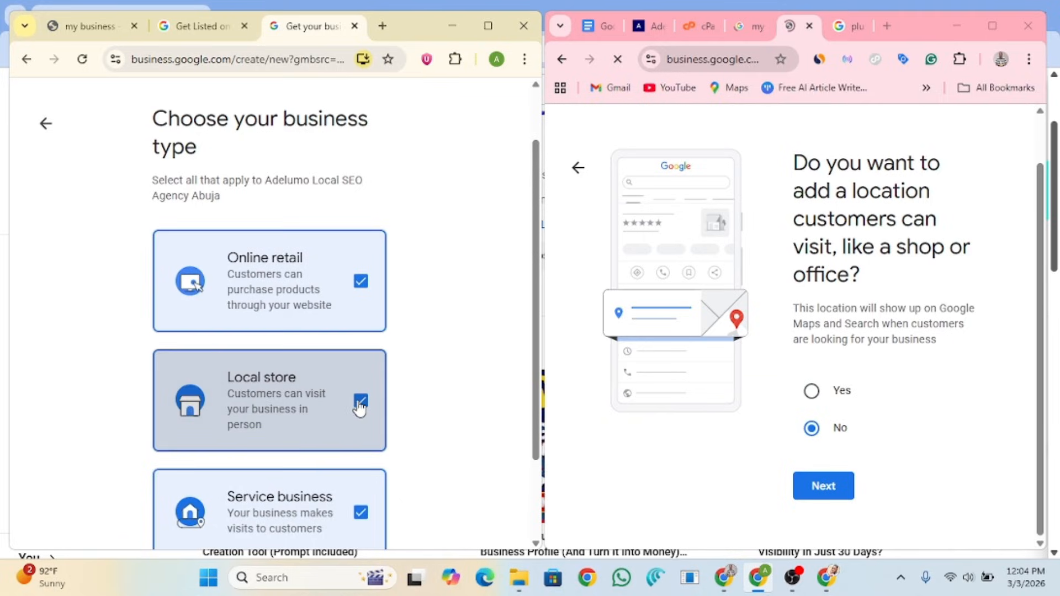
click(360, 406)
click(371, 325)
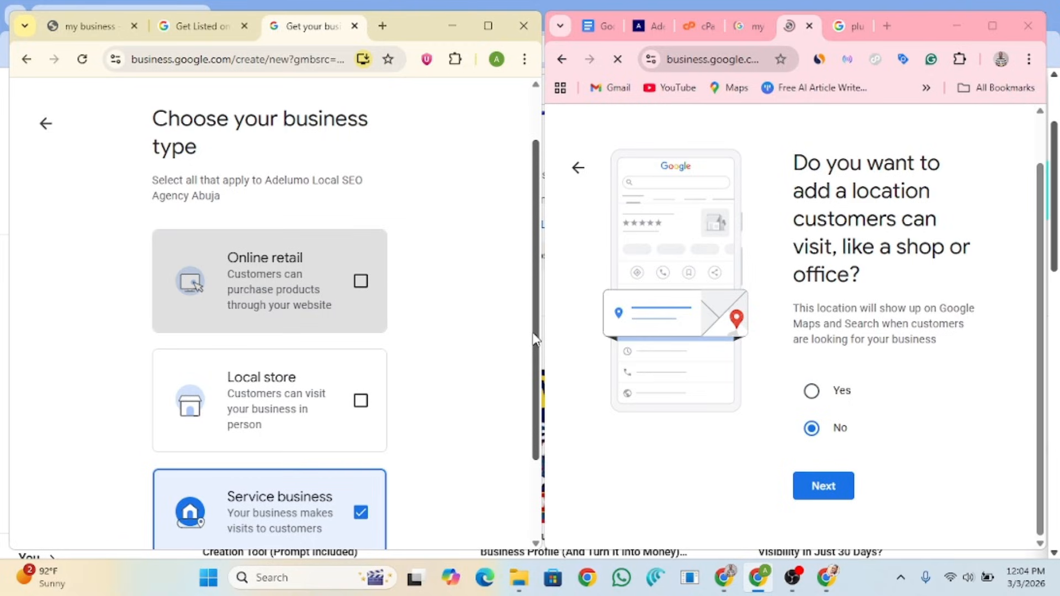
scroll(446, 428, down, 1)
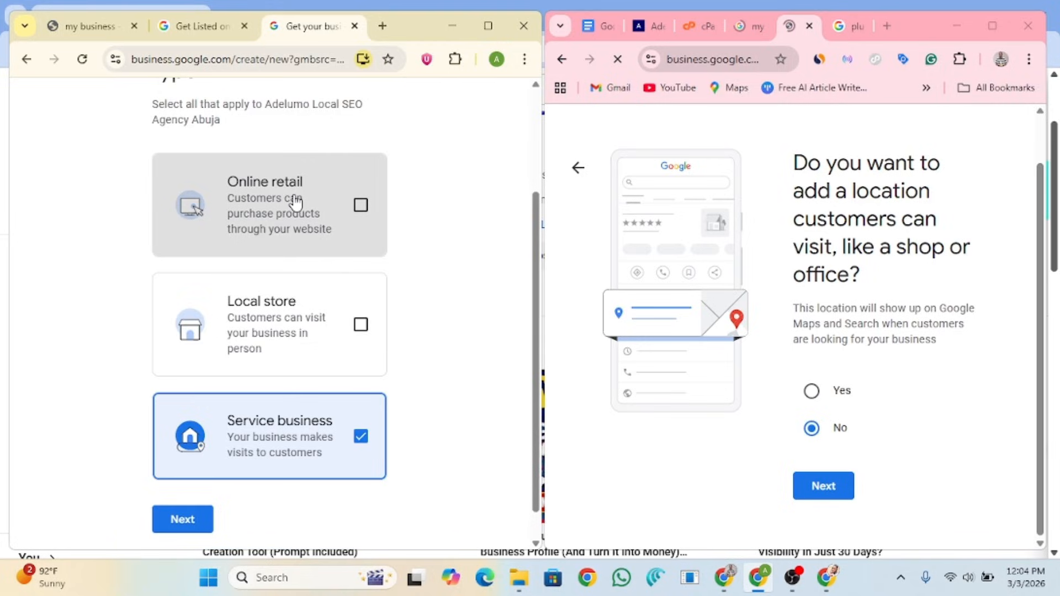
click(358, 207)
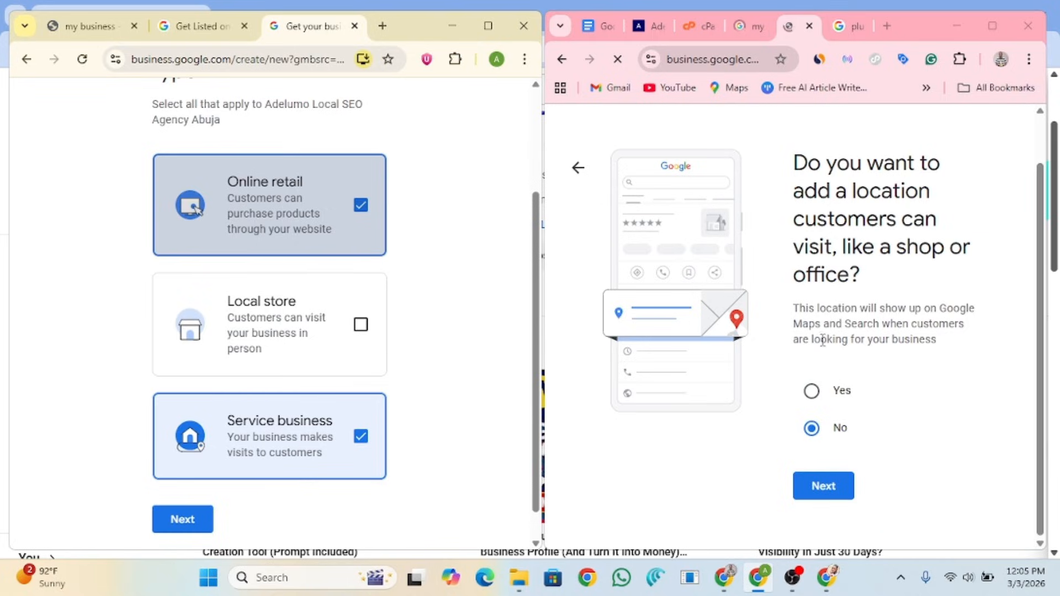
Step: Confirm the location and business-type choices, then add Abuja Federal Capital Territory as a service area
click(826, 500)
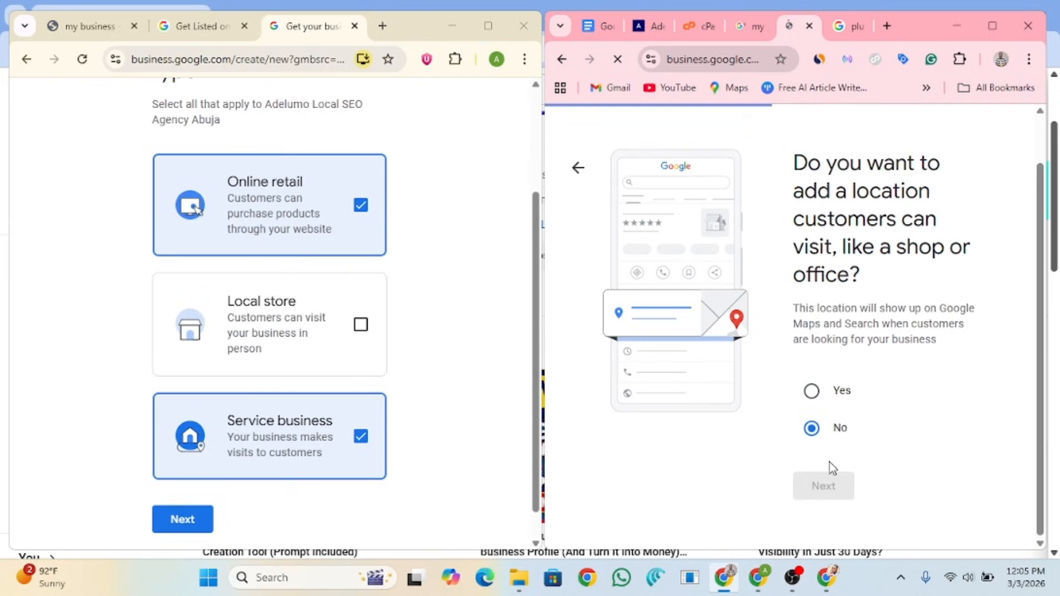
click(184, 524)
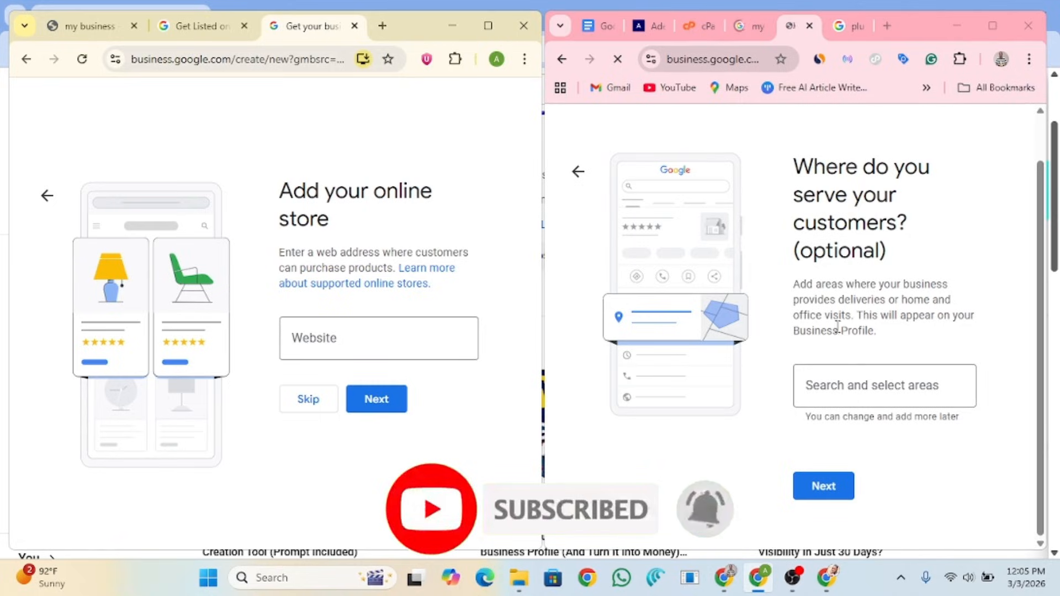
click(861, 390)
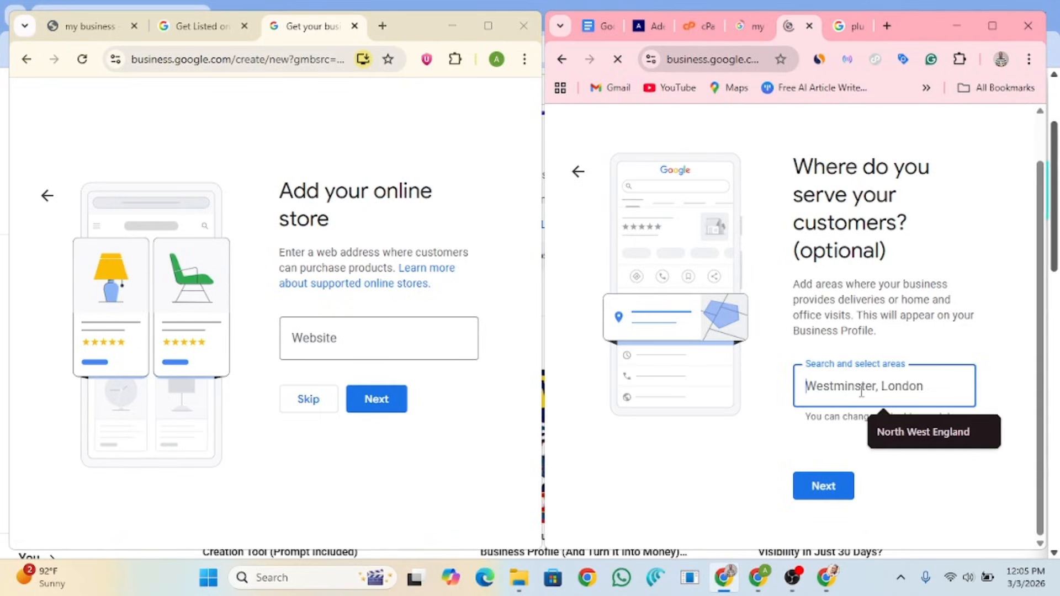
text(ABuja)
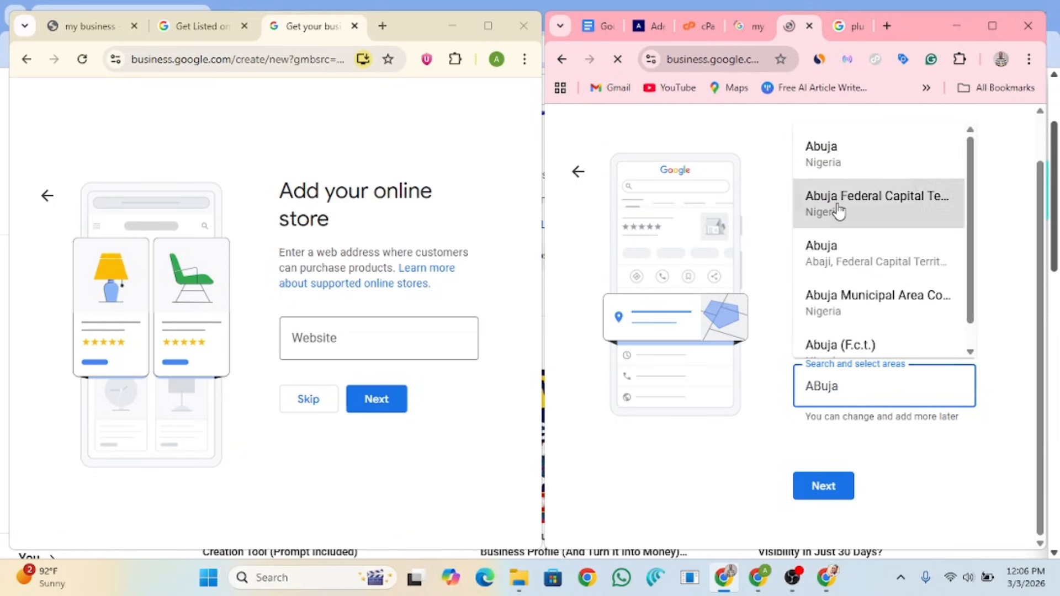
click(825, 221)
click(362, 341)
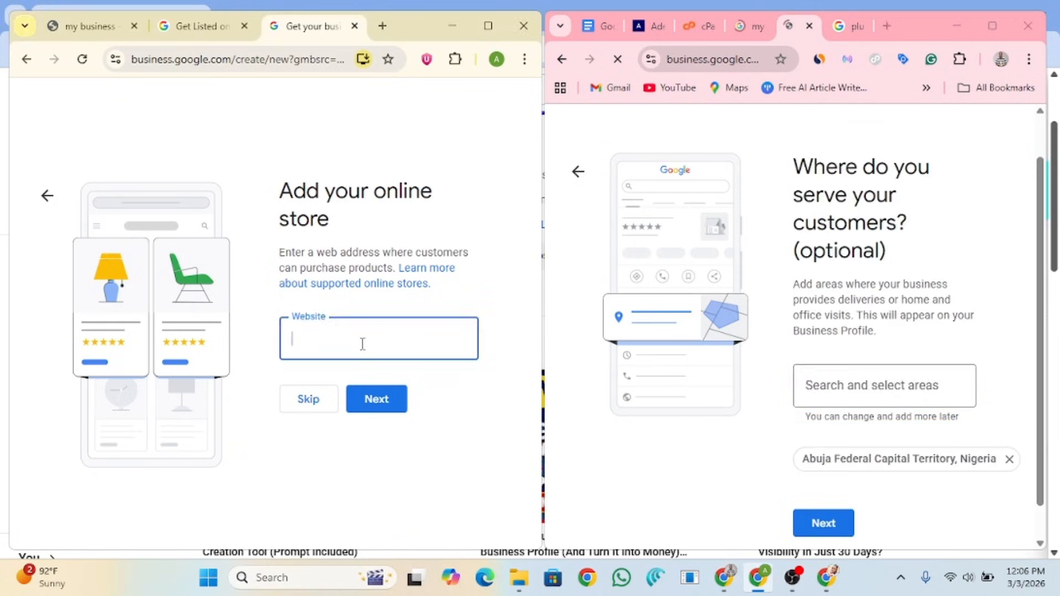
click(629, 26)
click(701, 59)
key(ctrl+c)
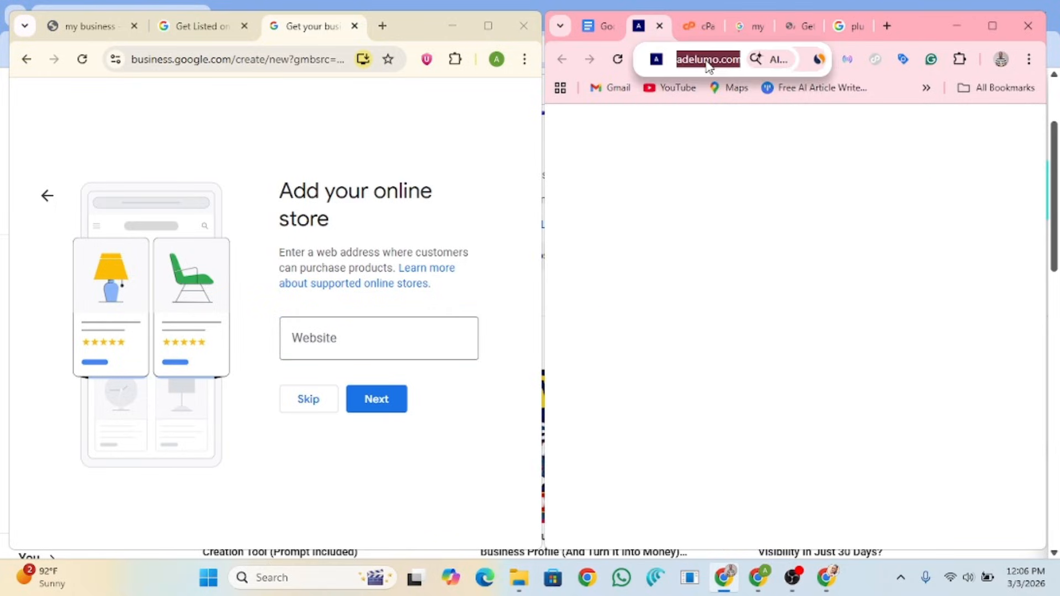
click(374, 332)
key(ctrl+v)
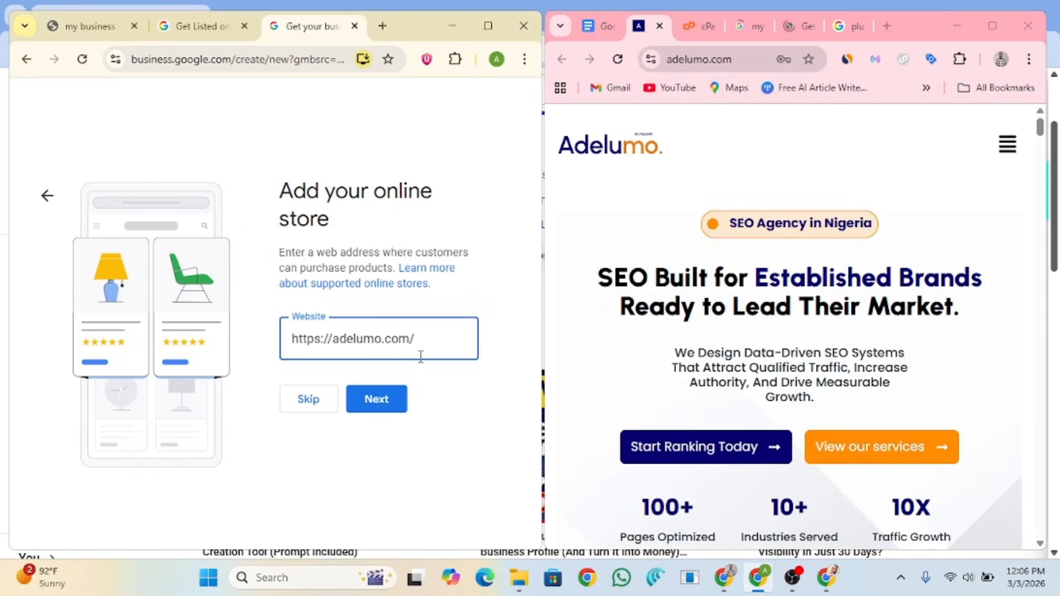
click(481, 371)
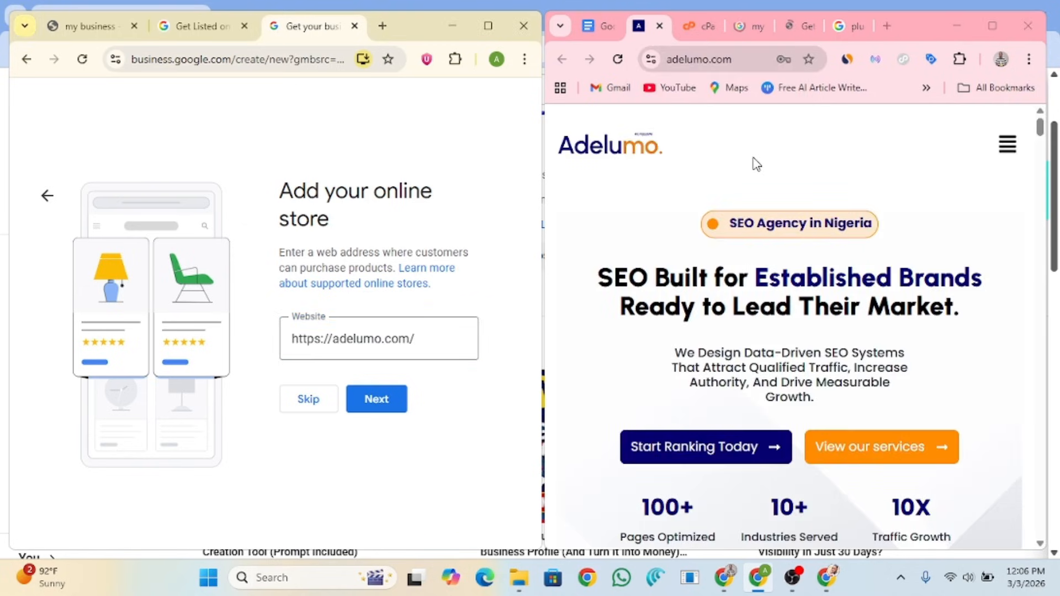
Step: Confirm the service area and the website so both setups move forward
click(819, 31)
scroll(828, 381, down, 1)
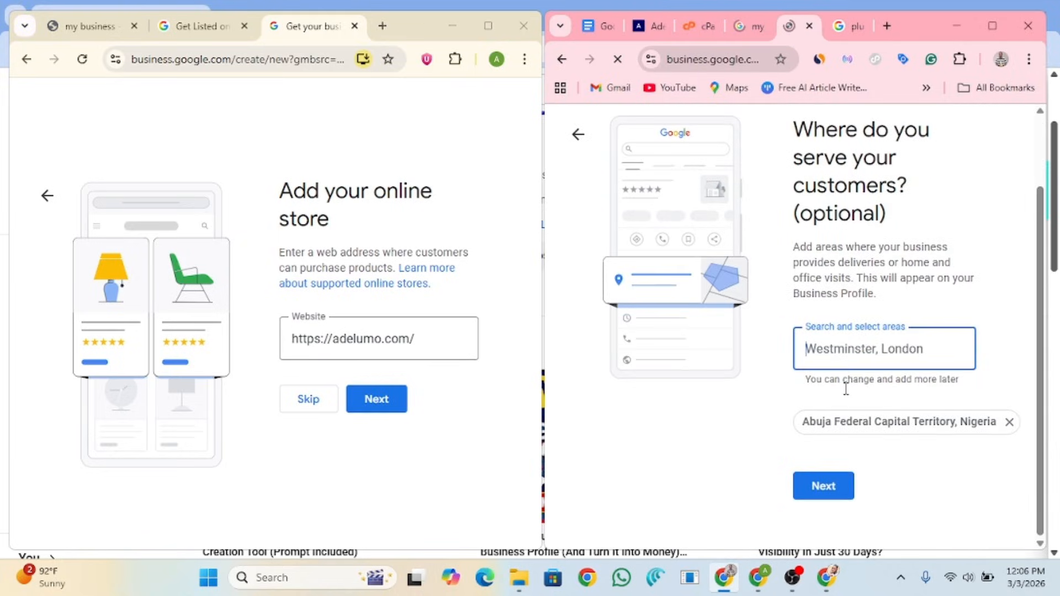
click(833, 490)
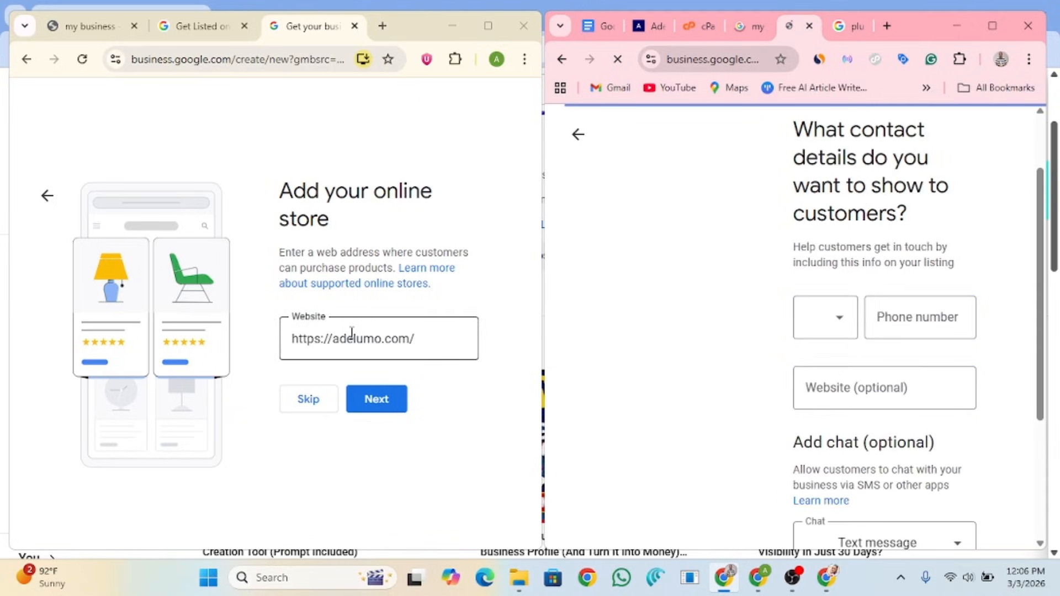
click(394, 399)
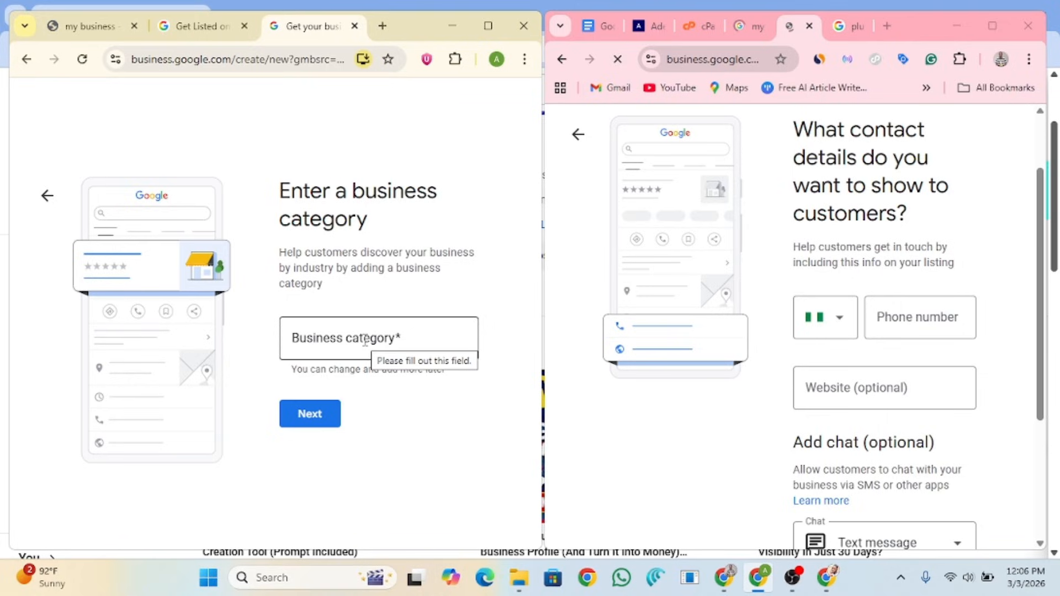
Step: Clear the mistakenly pasted URL, search 'Internet' and pick Internet marketing service as the category
click(365, 340)
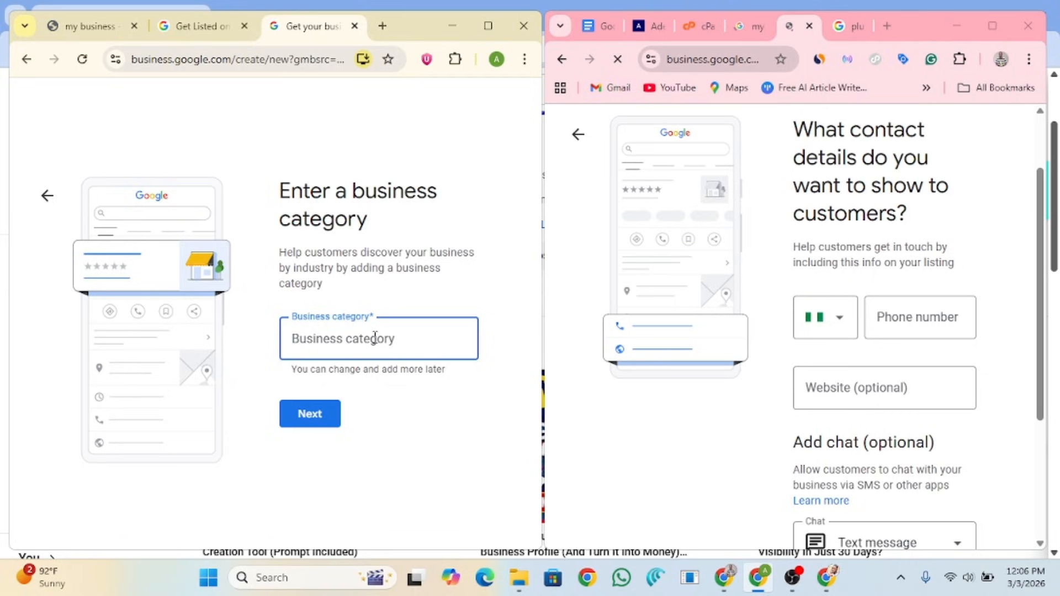
click(920, 324)
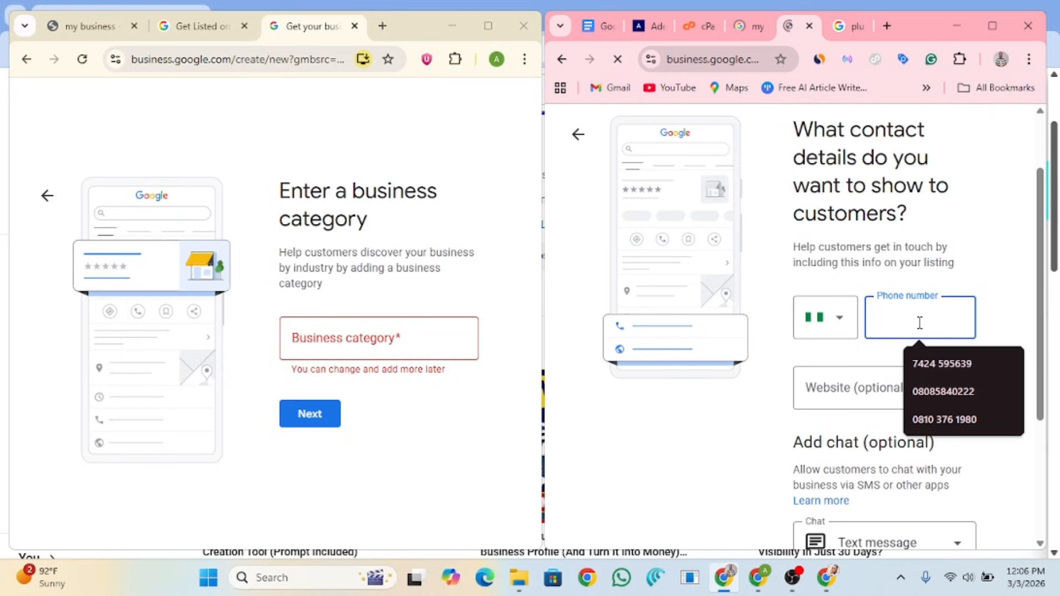
click(351, 337)
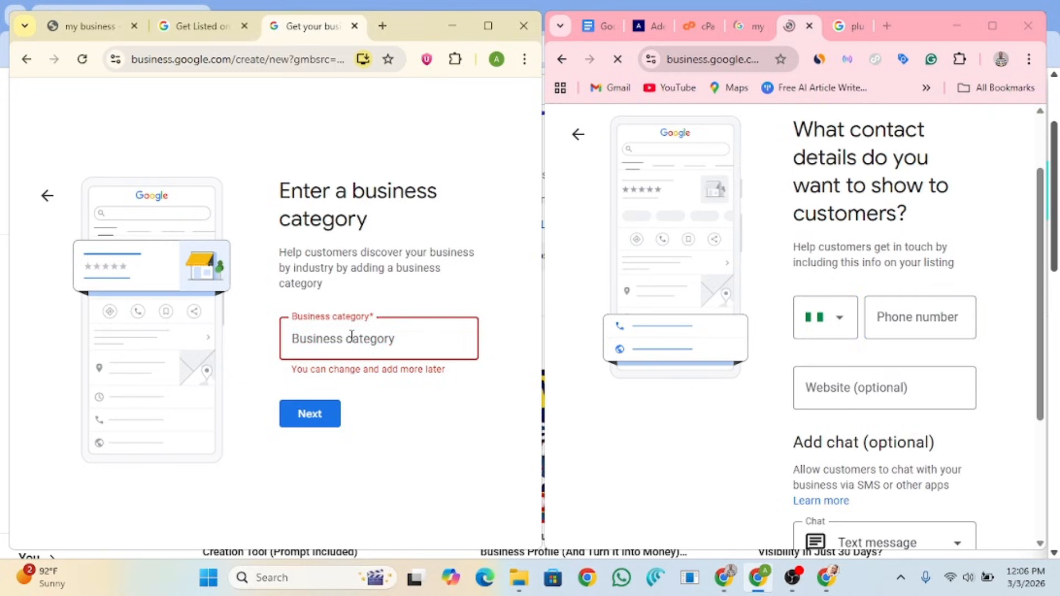
text(https://addlumo.com/)
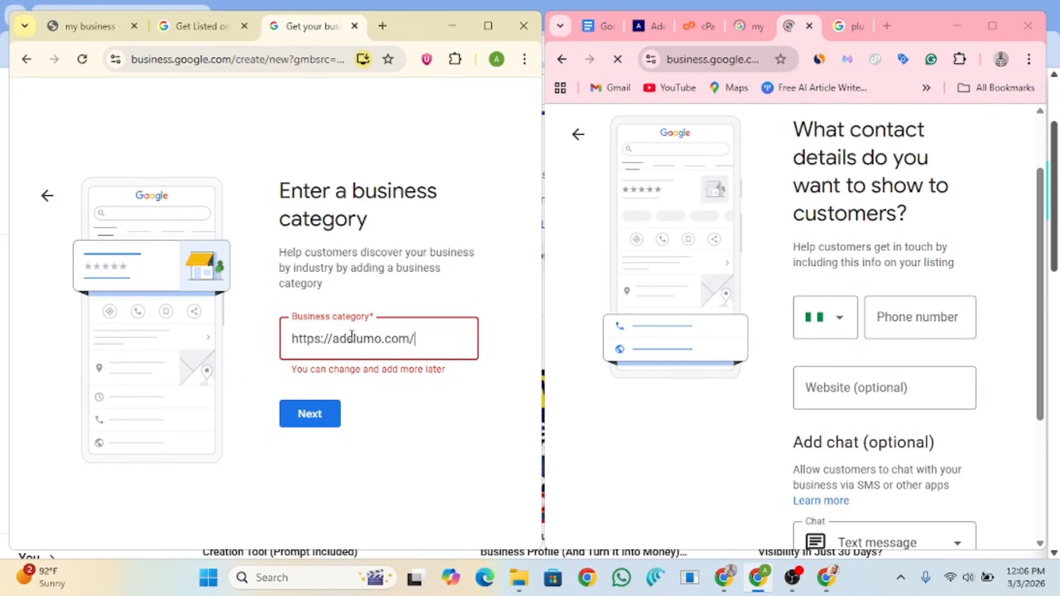
key(ctrl+a)
key(BackSpace)
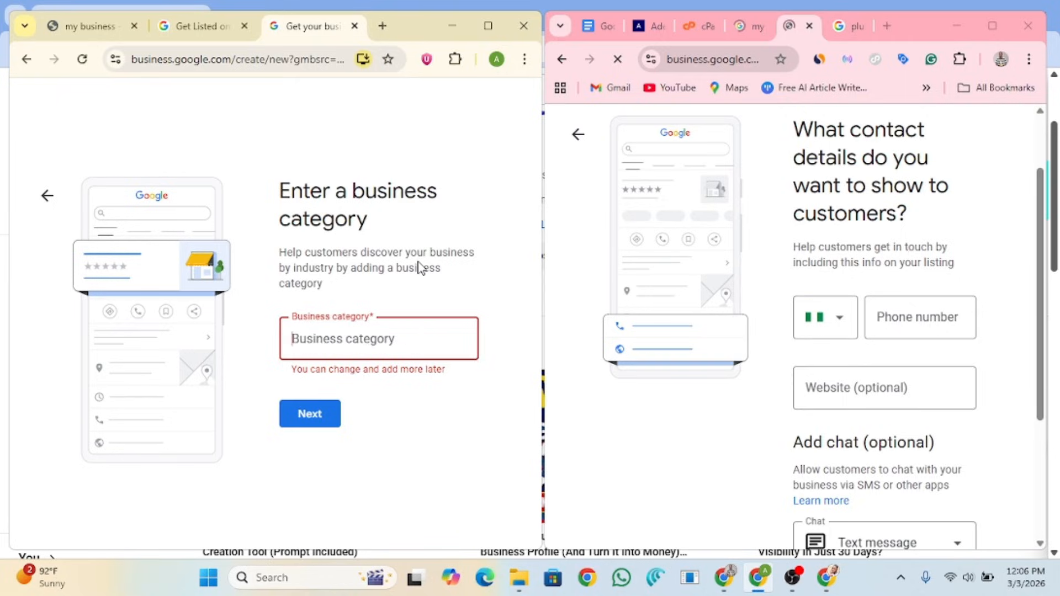
text(I)
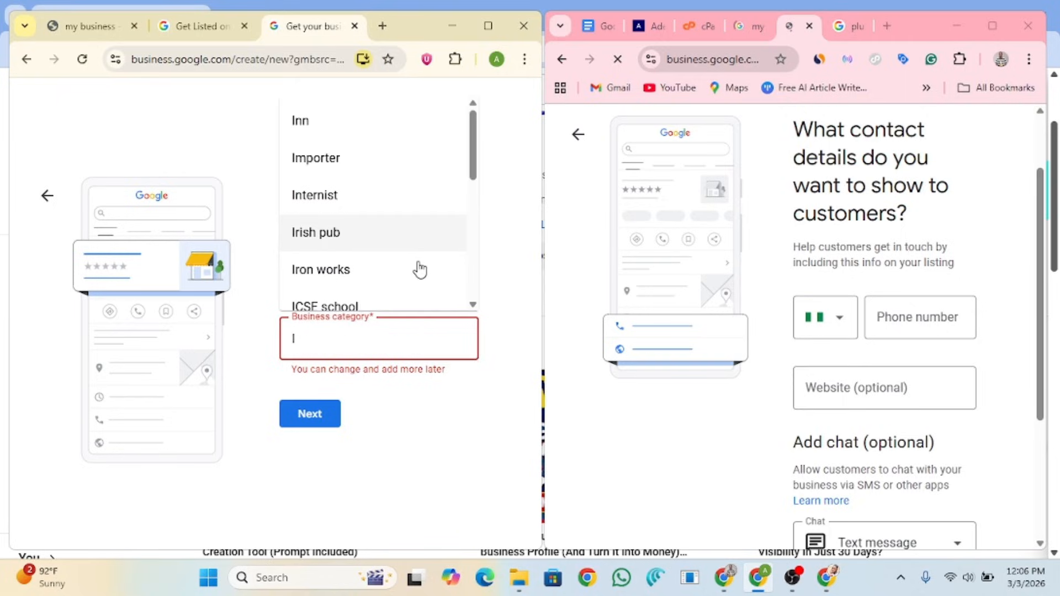
text(nte)
key(BackSpace)
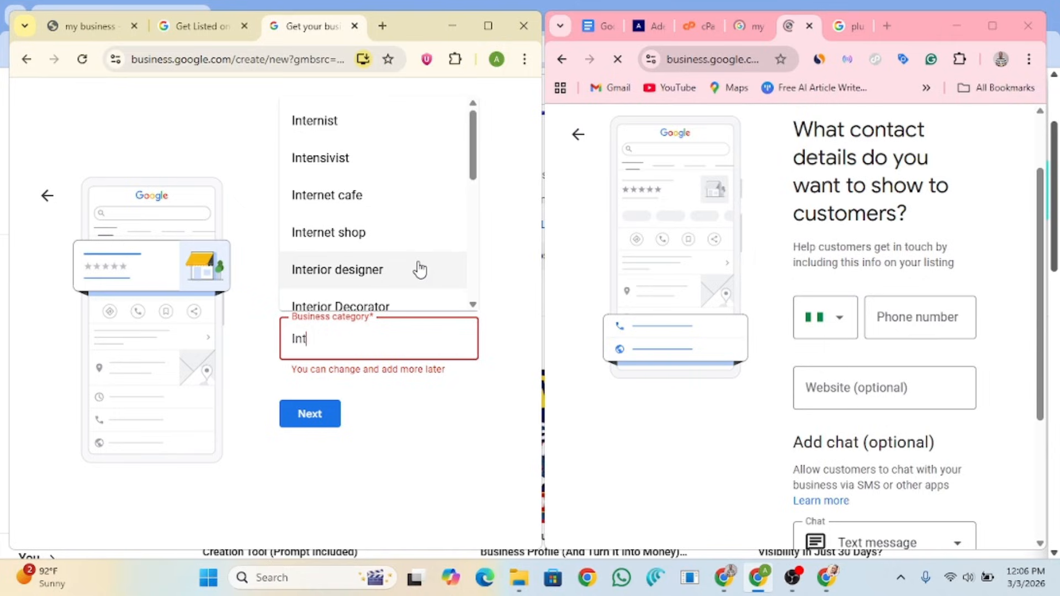
text(erne)
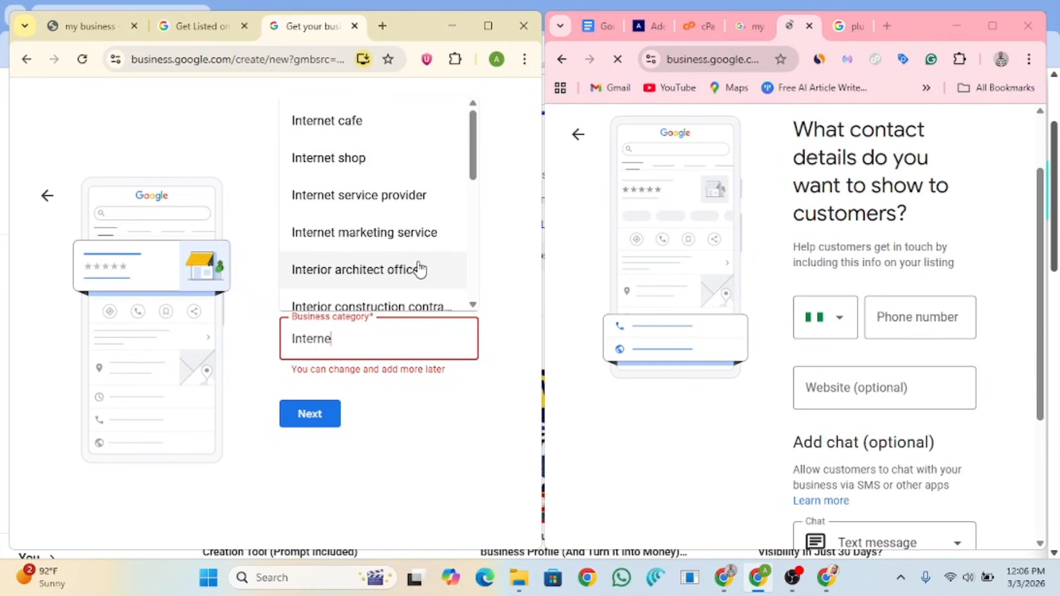
text(t)
click(414, 235)
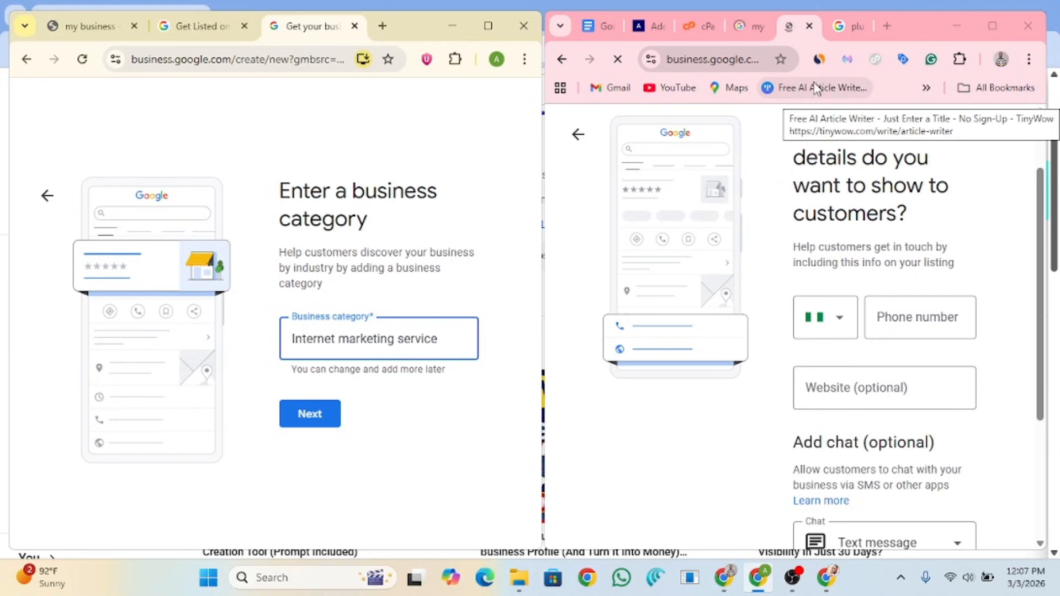
Step: Replace the plumbers near me search with chatgpt.com in that tab
click(853, 28)
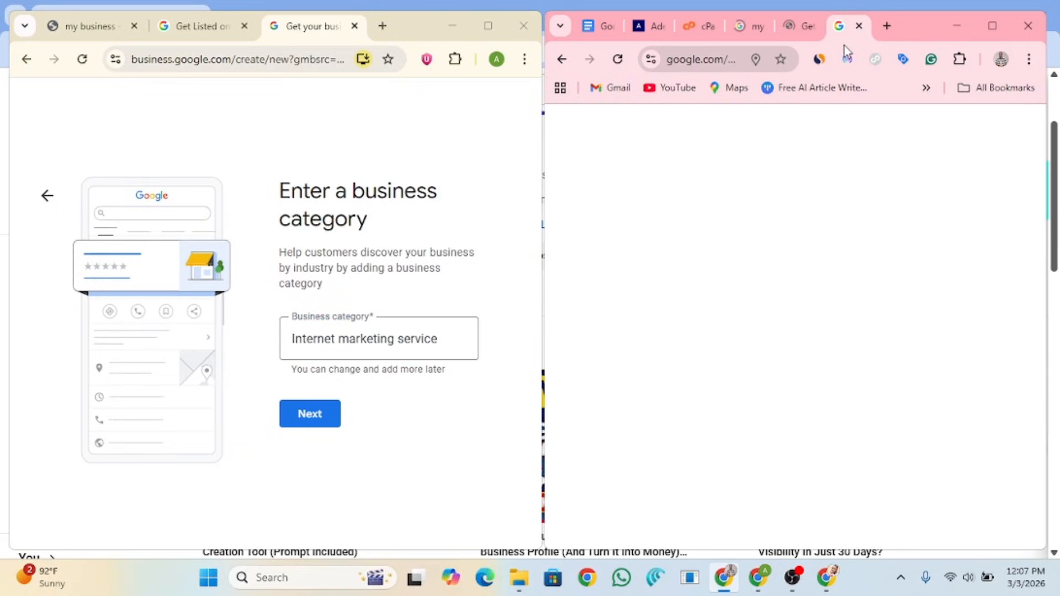
click(690, 62)
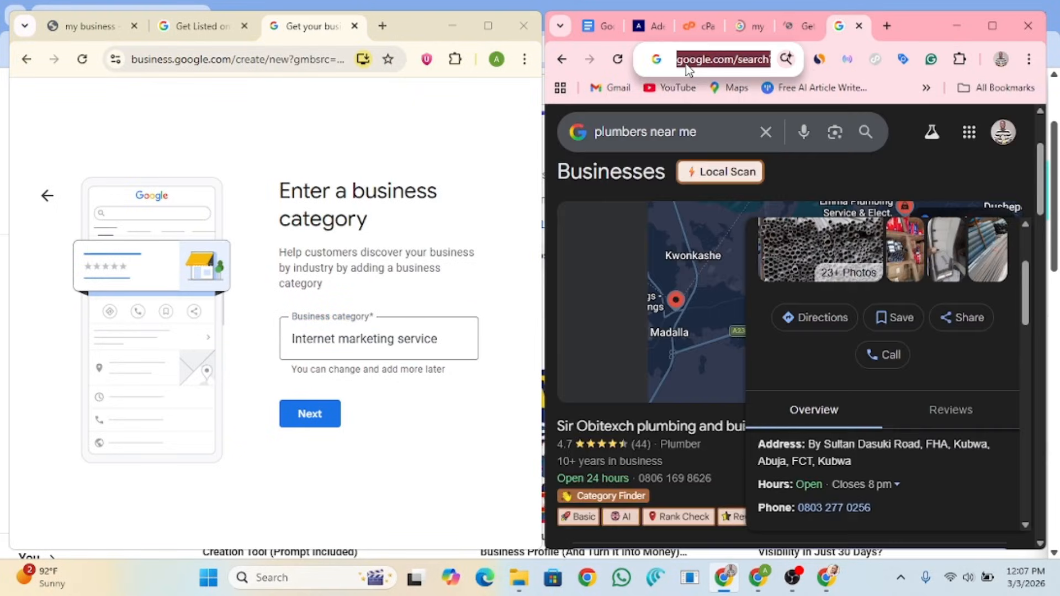
text(chatgpt.com)
key(Return)
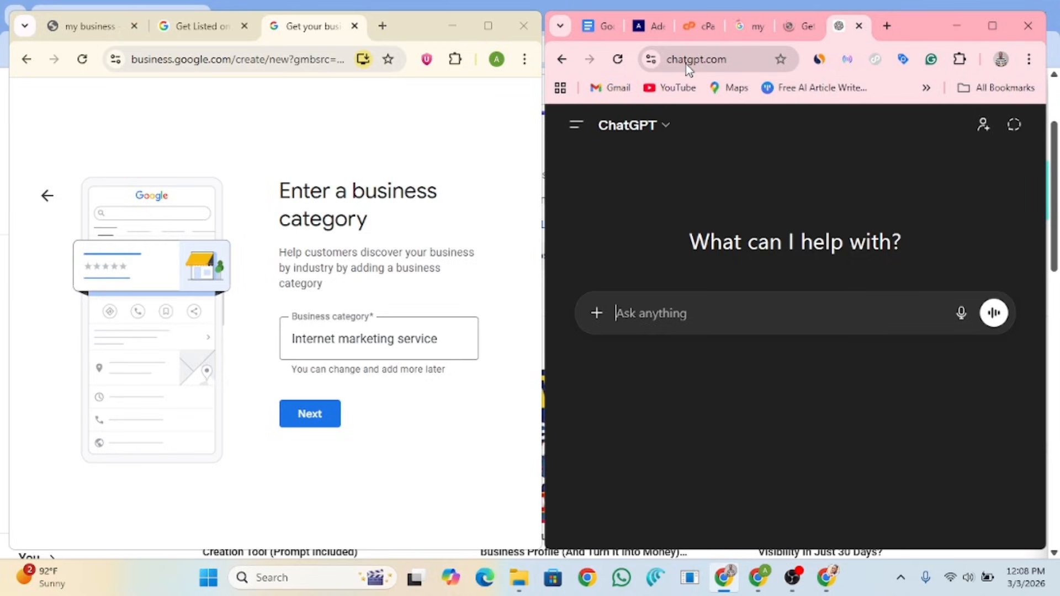
Step: Ask ChatGPT which Google business category fits someone who used to paint houses for people
text(I a)
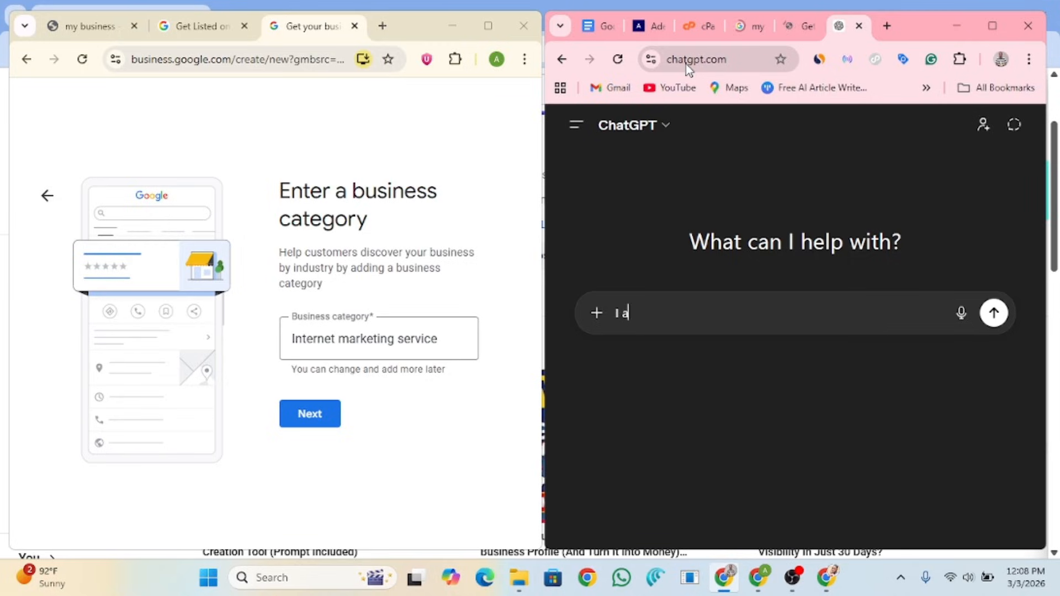
text(m into a paint)
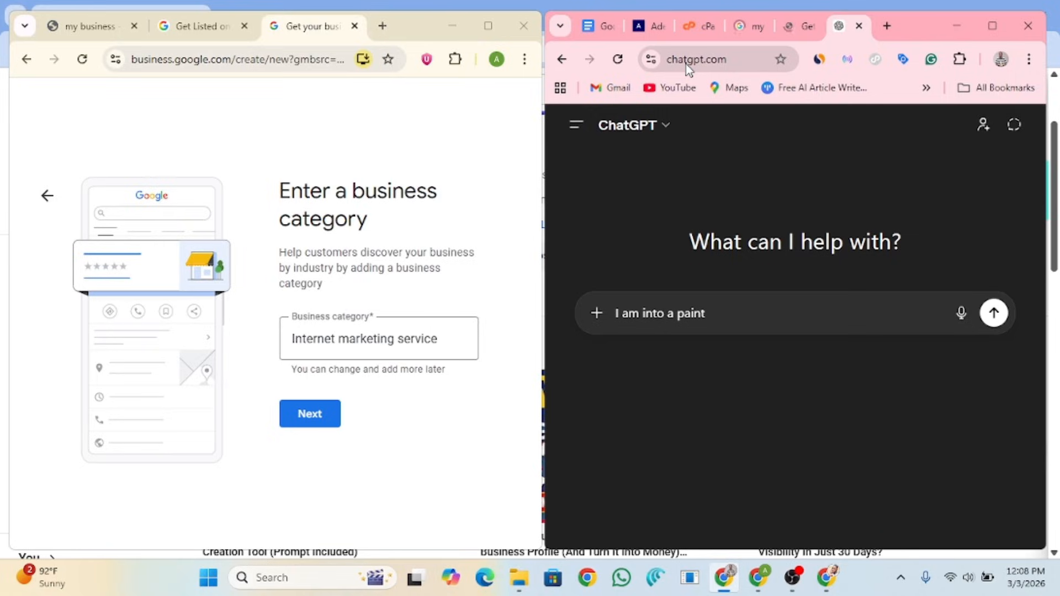
key(ctrl+a)
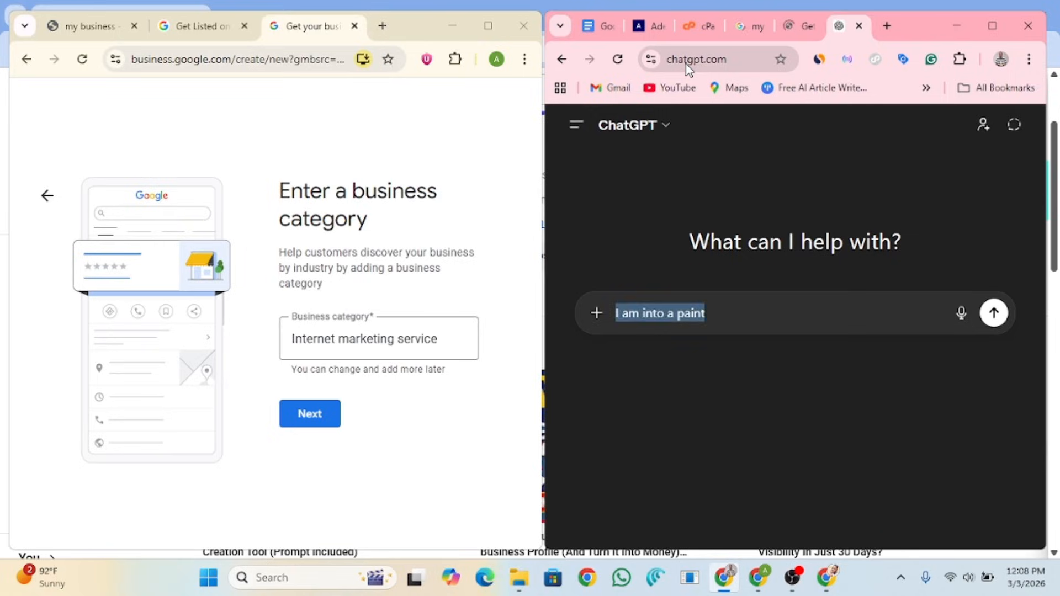
text(I ised)
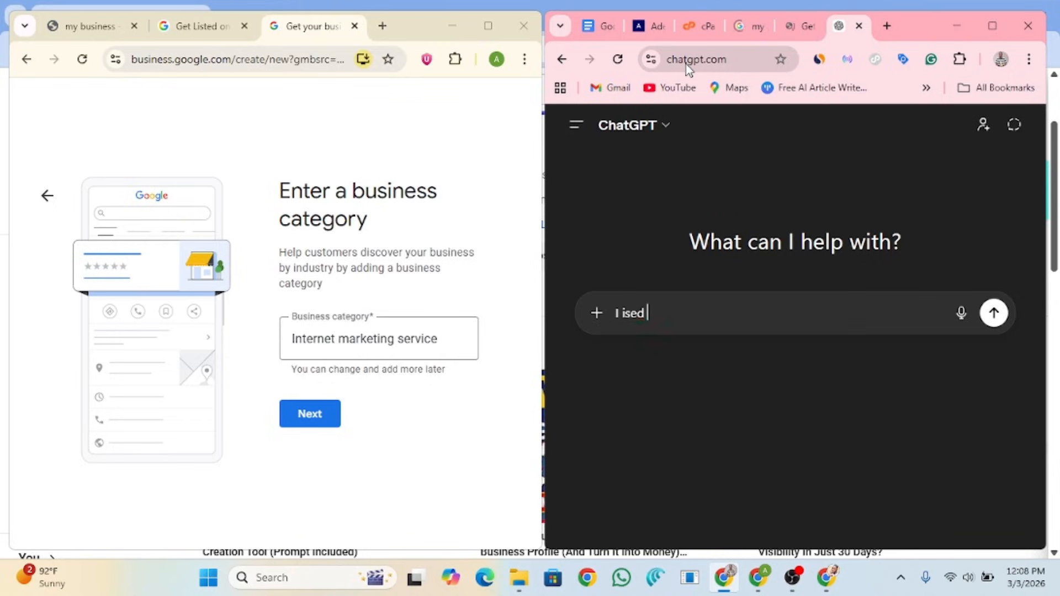
key(BackSpace)
key(BackSpace)
key(BackSpace)
key(BackSpace)
text(used to pait)
key(BackSpace)
key(BackSpace)
key(BackSpace)
text(i)
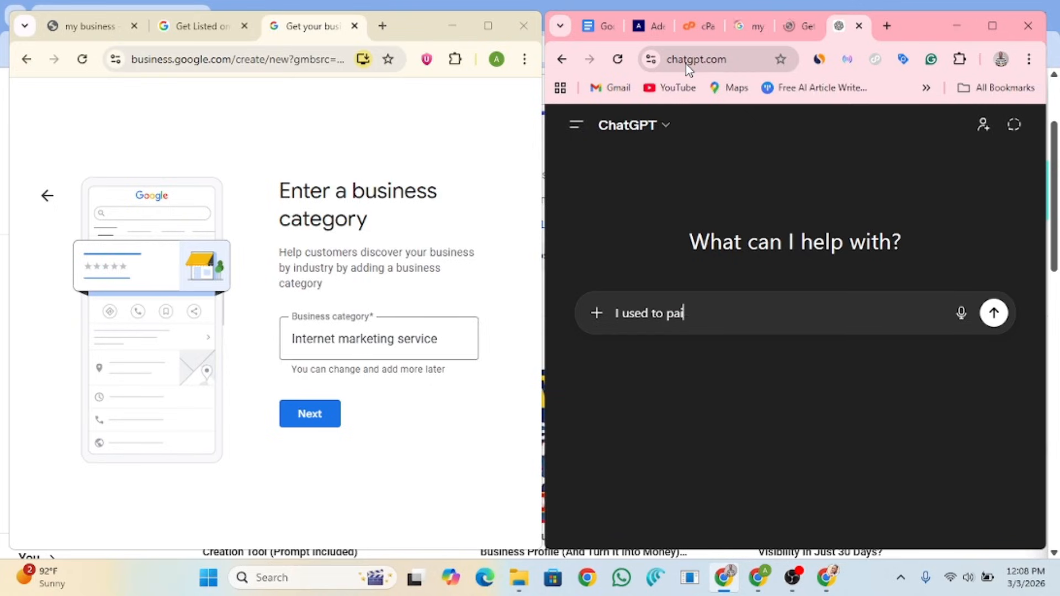
text(nt houses for )
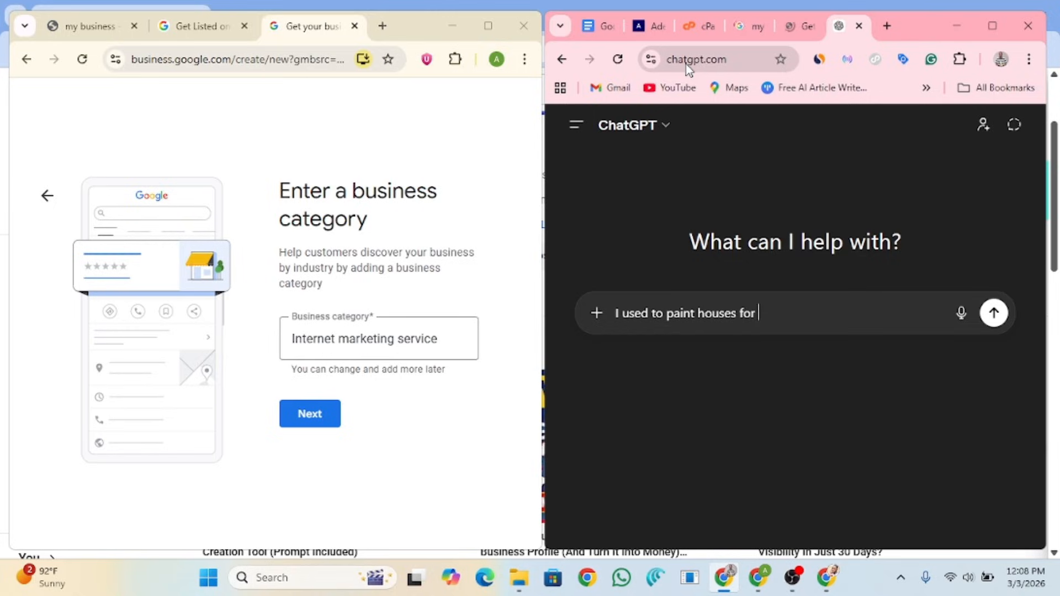
text(popl)
key(BackSpace)
key(BackSpace)
key(BackSpace)
text(eople and )
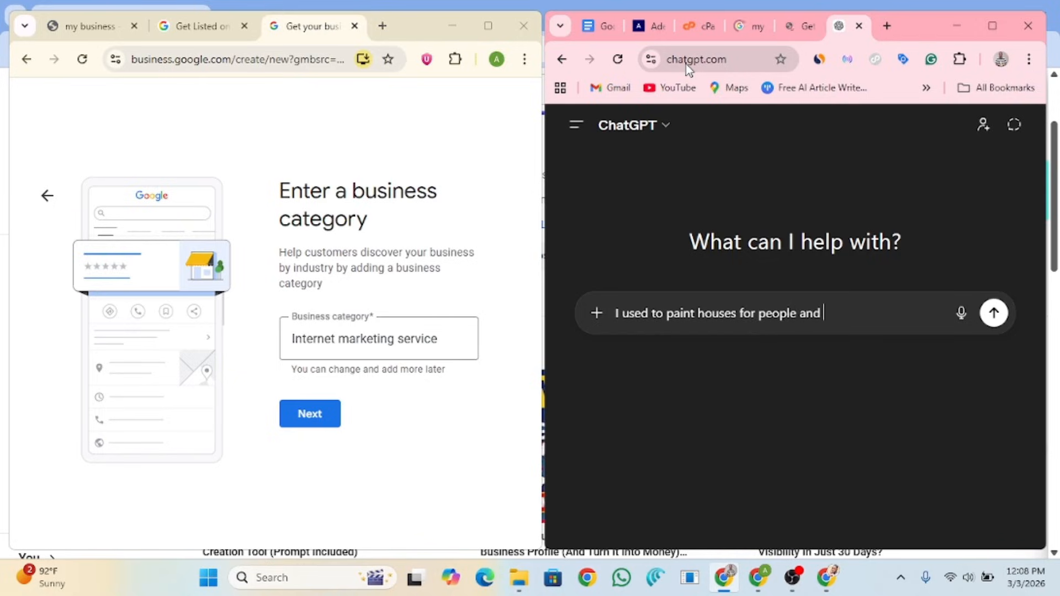
text(now I want to list )
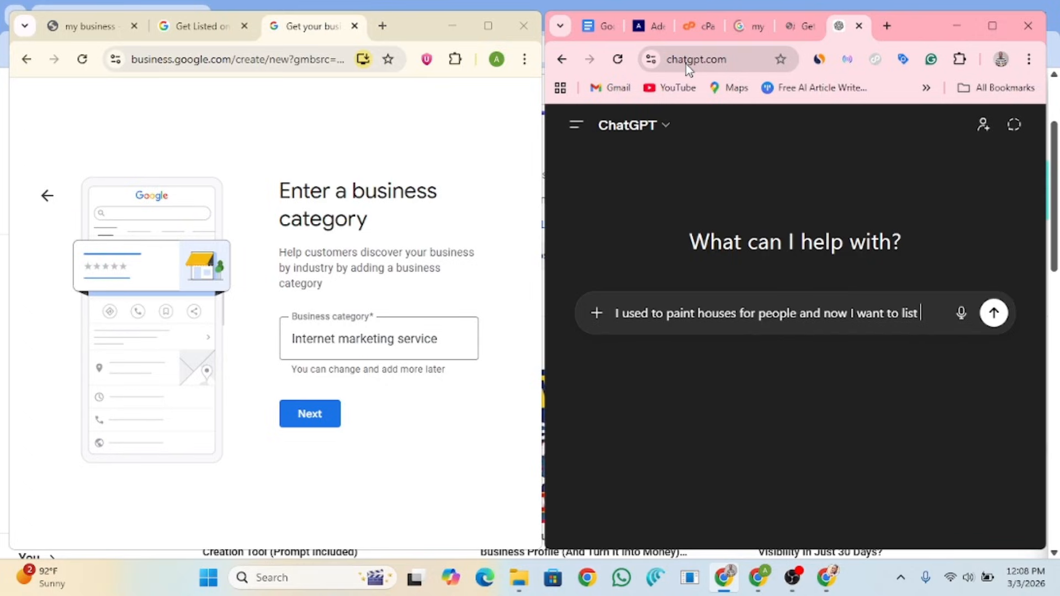
text(my business)
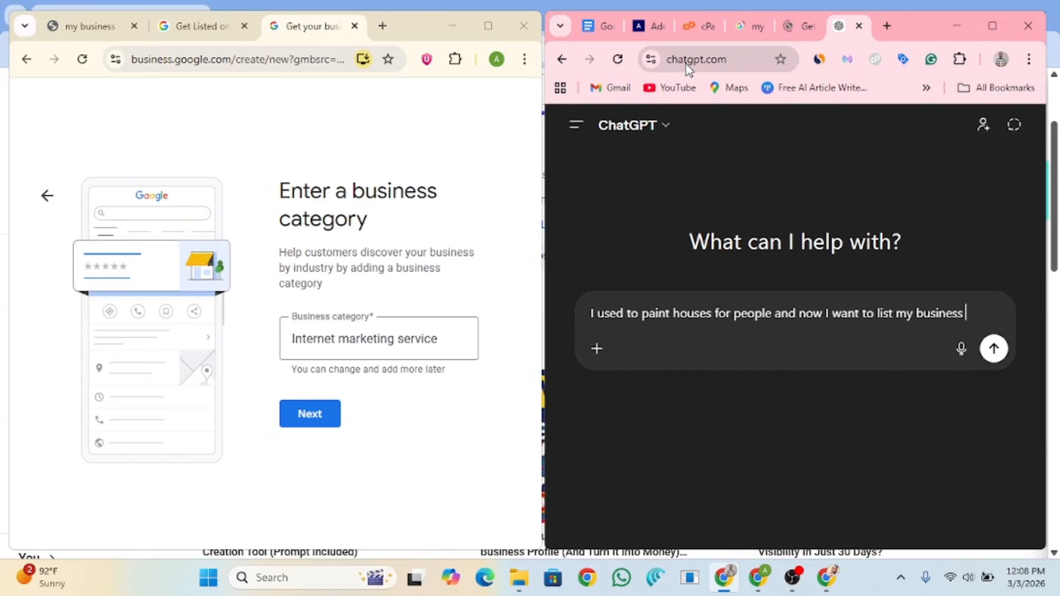
text( on Googl)
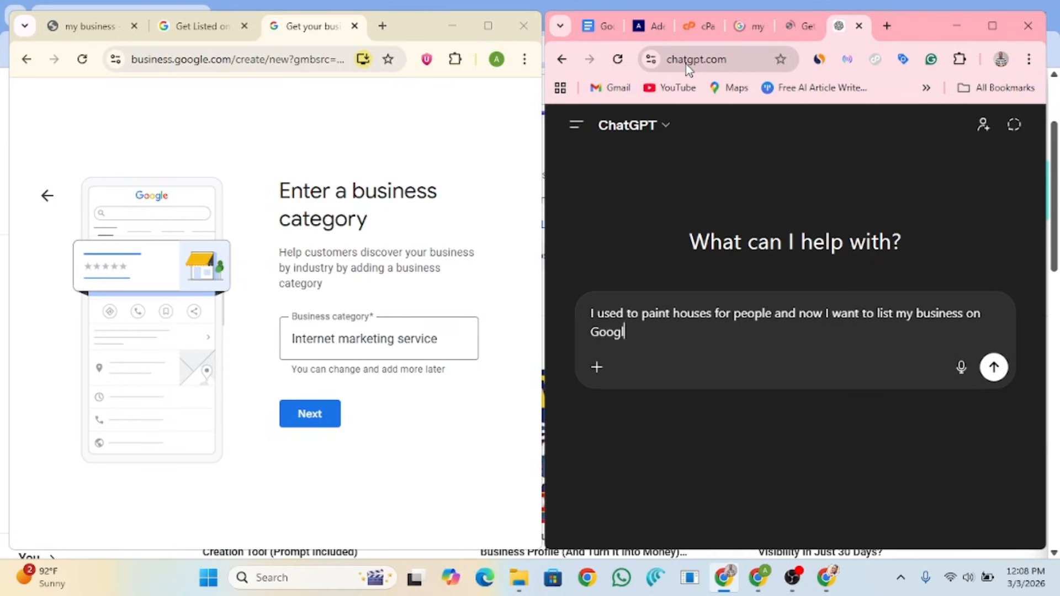
text(e but I m not sur)
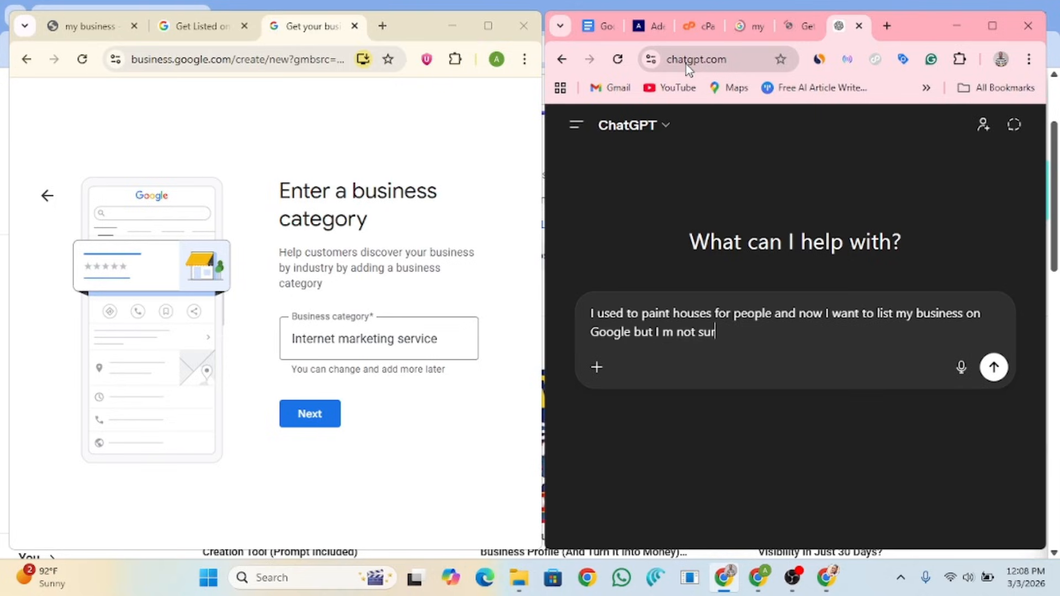
text(e of the right  ca)
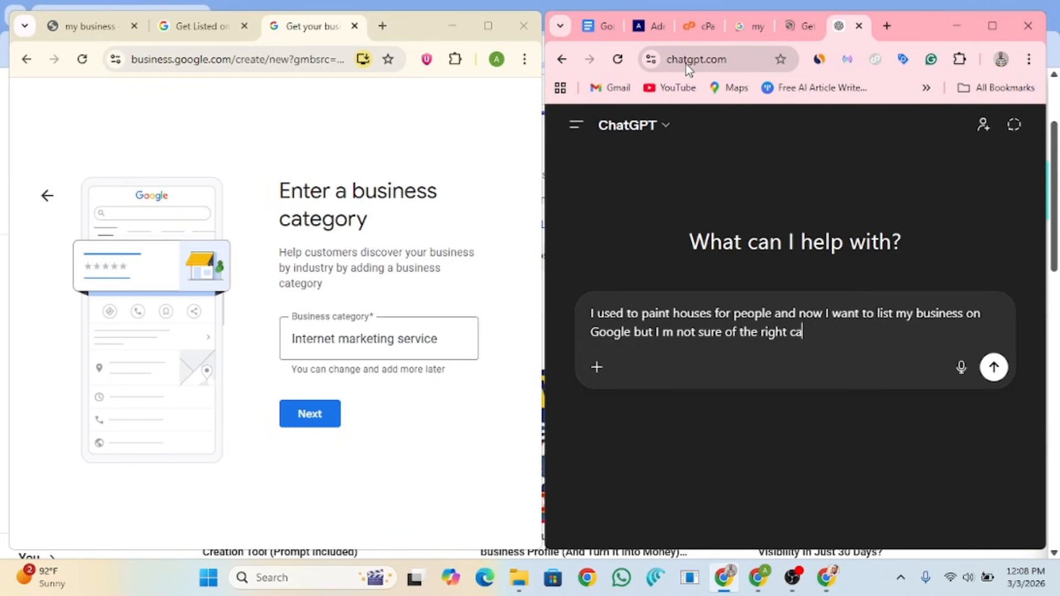
text(tegory to choose from)
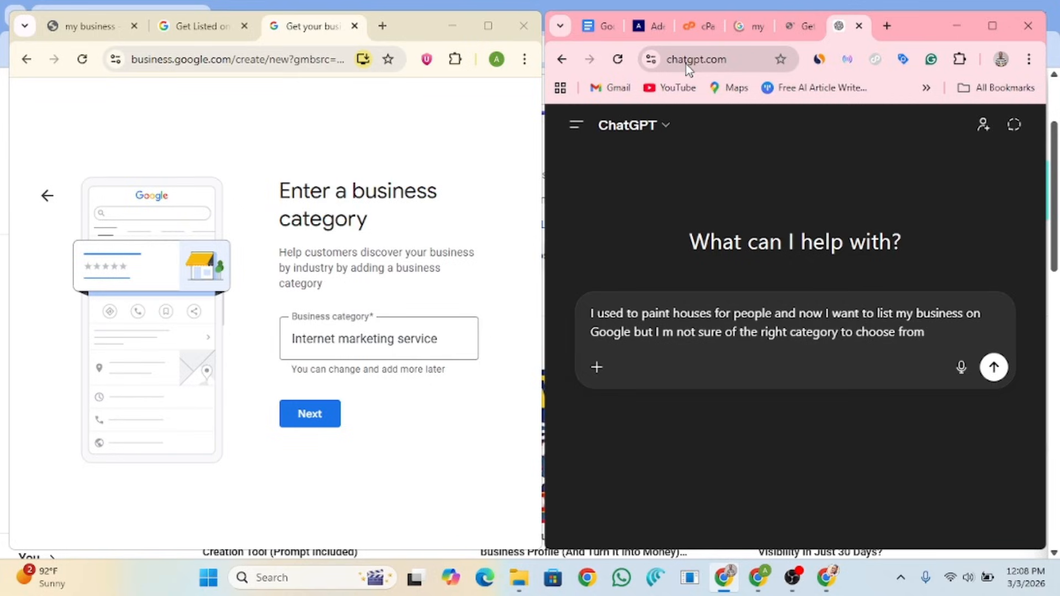
key(Return)
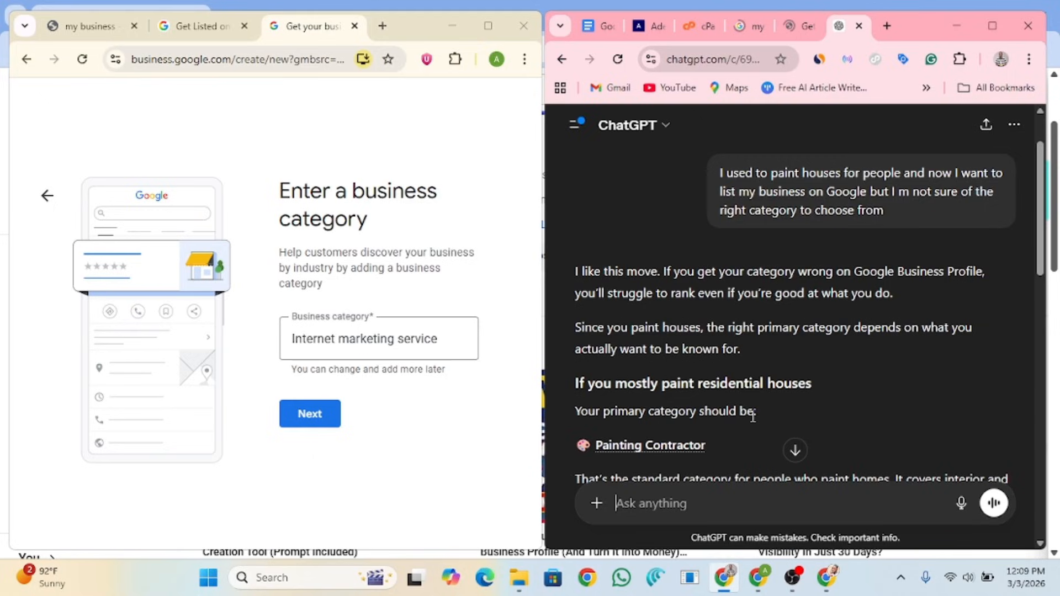
Step: Read through ChatGPT's suggested painting categories, then load Google Maps from the bookmarks bar
scroll(704, 370, down, 1)
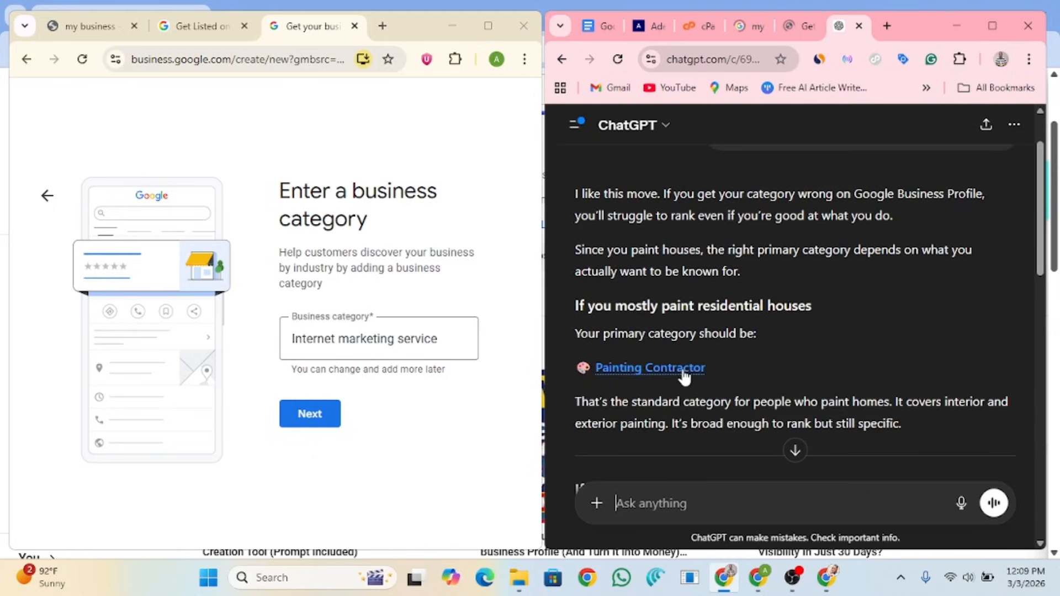
scroll(1037, 248, down, 1)
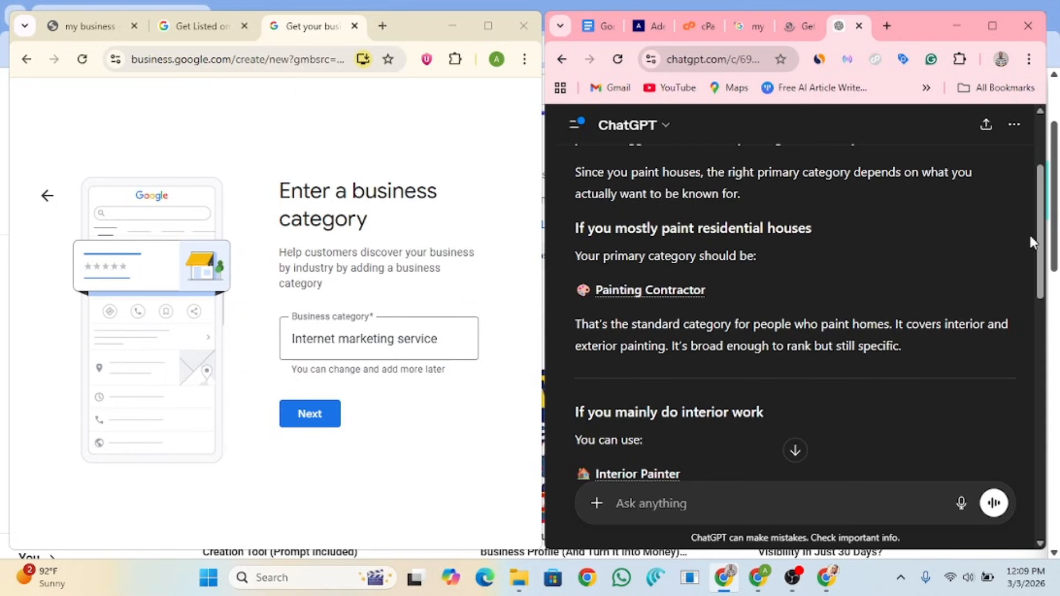
scroll(1033, 243, down, 5)
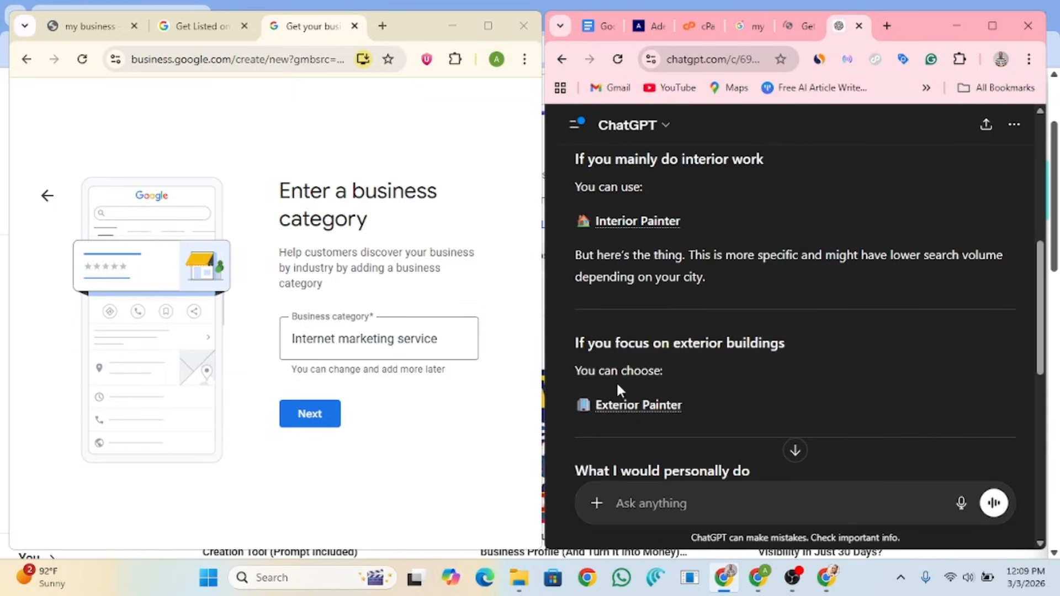
scroll(1006, 376, down, 5)
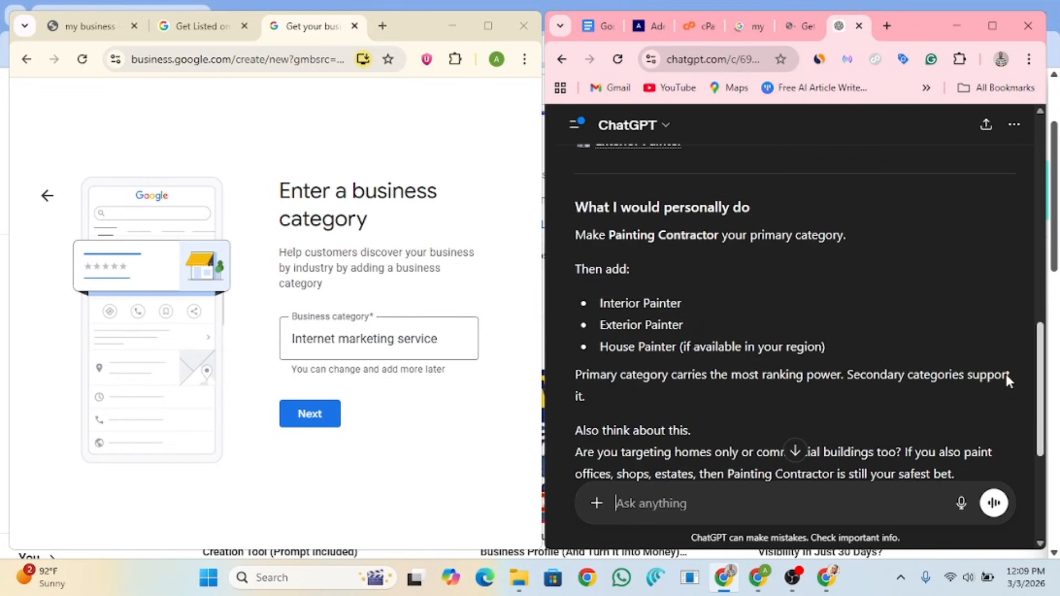
drag(1006, 375, 1005, 377)
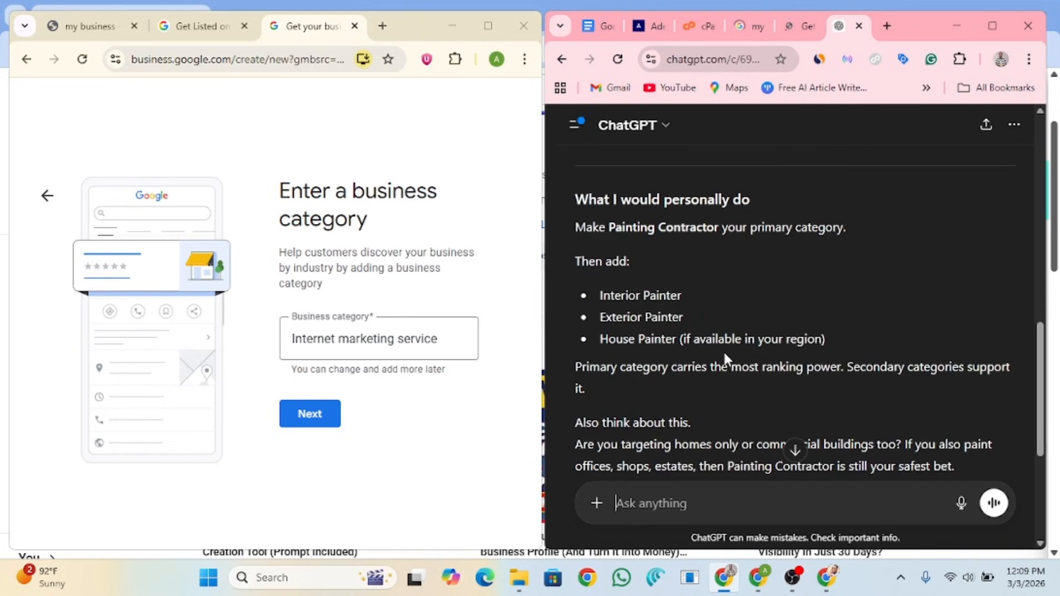
scroll(723, 350, down, 3)
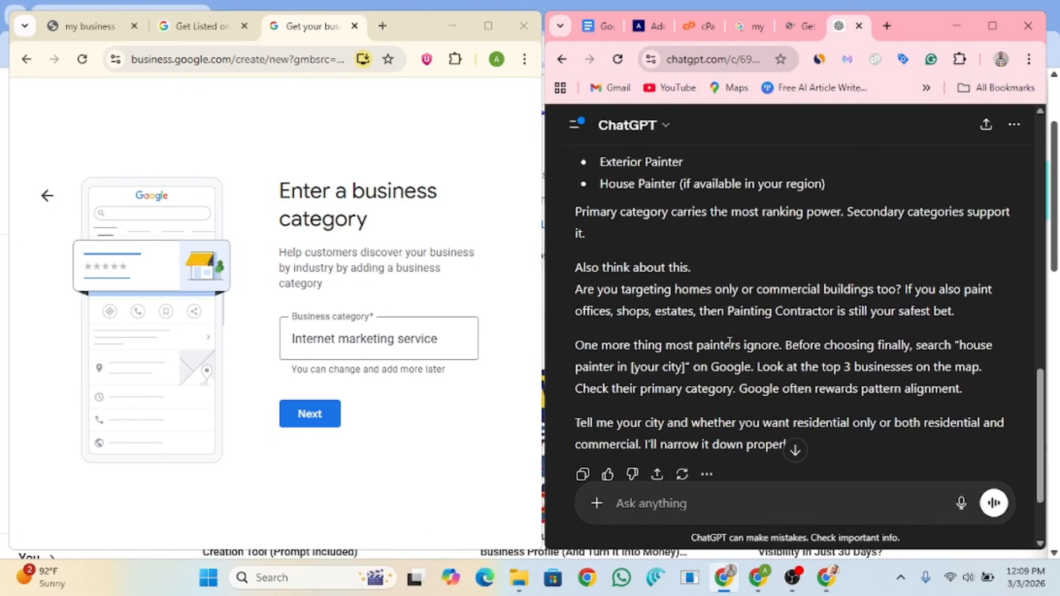
click(731, 89)
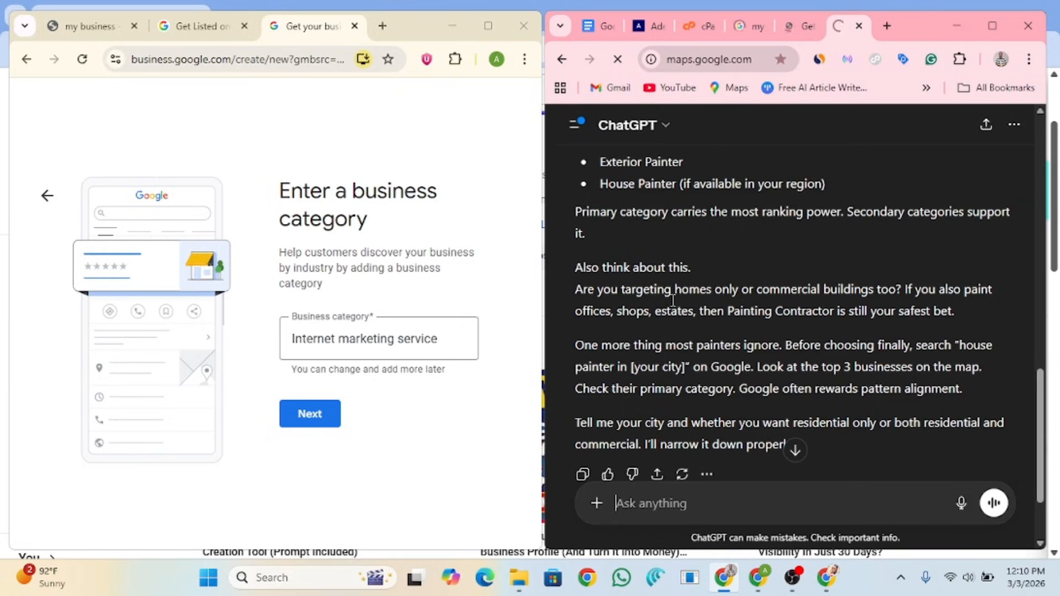
Step: Scroll through ChatGPT's advice to make Painting Contractor the primary category
scroll(792, 200, up, 4)
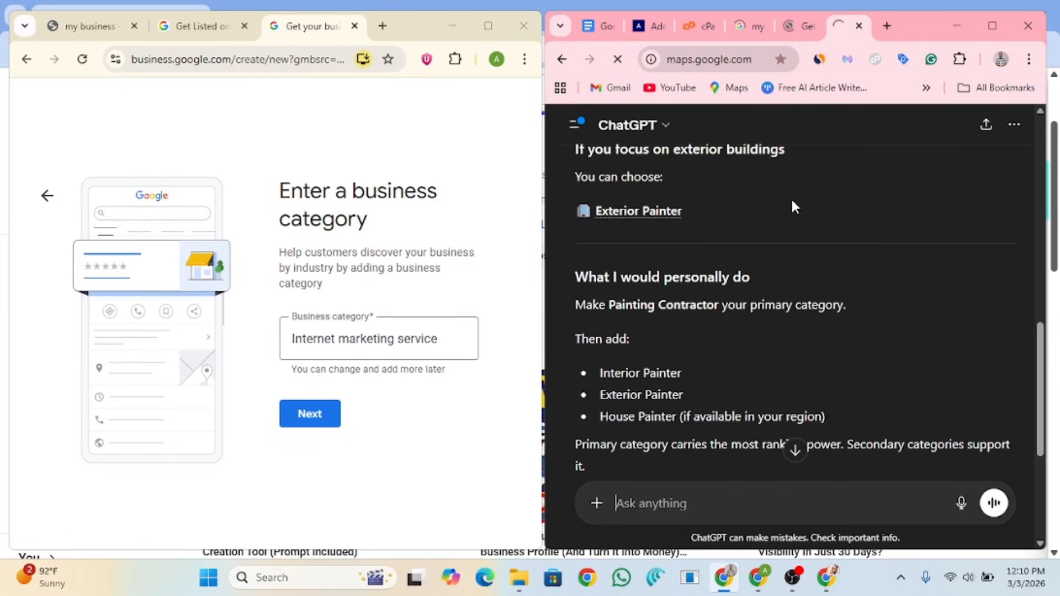
scroll(916, 157, down, 1)
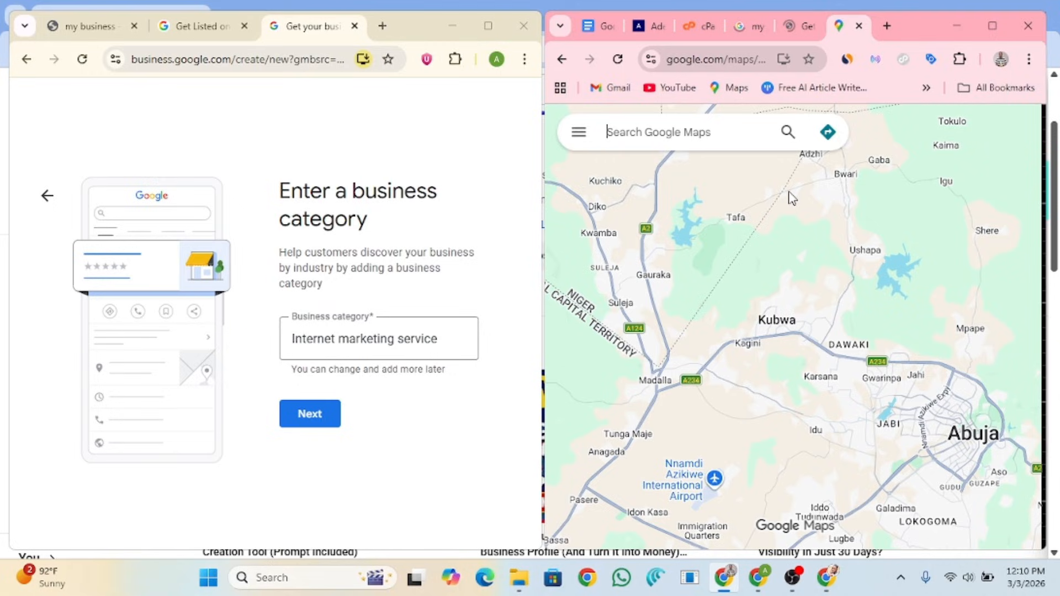
Step: Search Google Maps for 'painter' to list local painting businesses
text(painter)
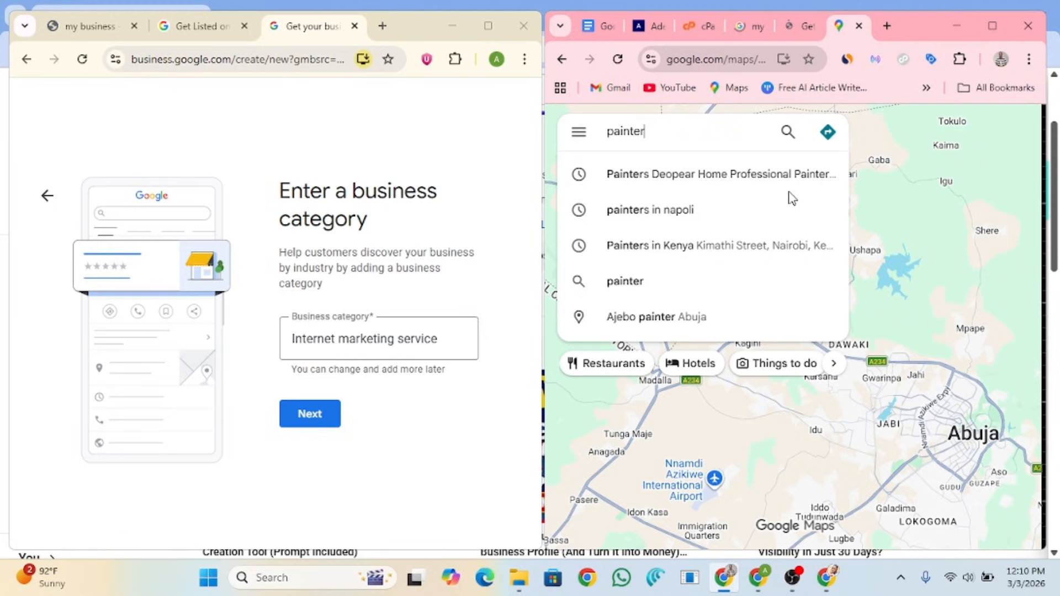
key(Return)
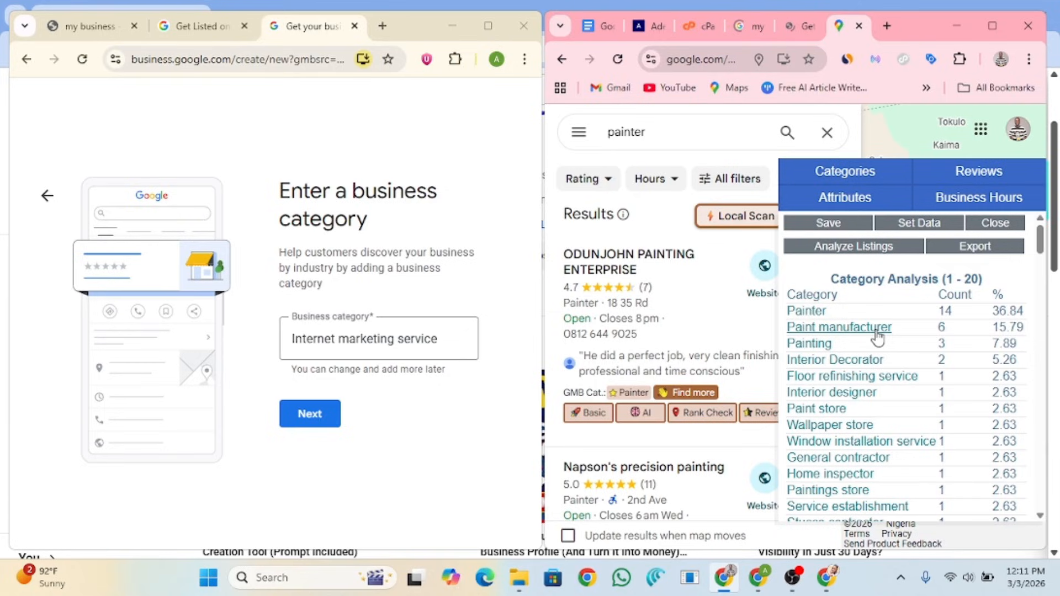
Step: Compare the categories of competing painters in the Maps results, then return to the profile setup
scroll(655, 467, down, 8)
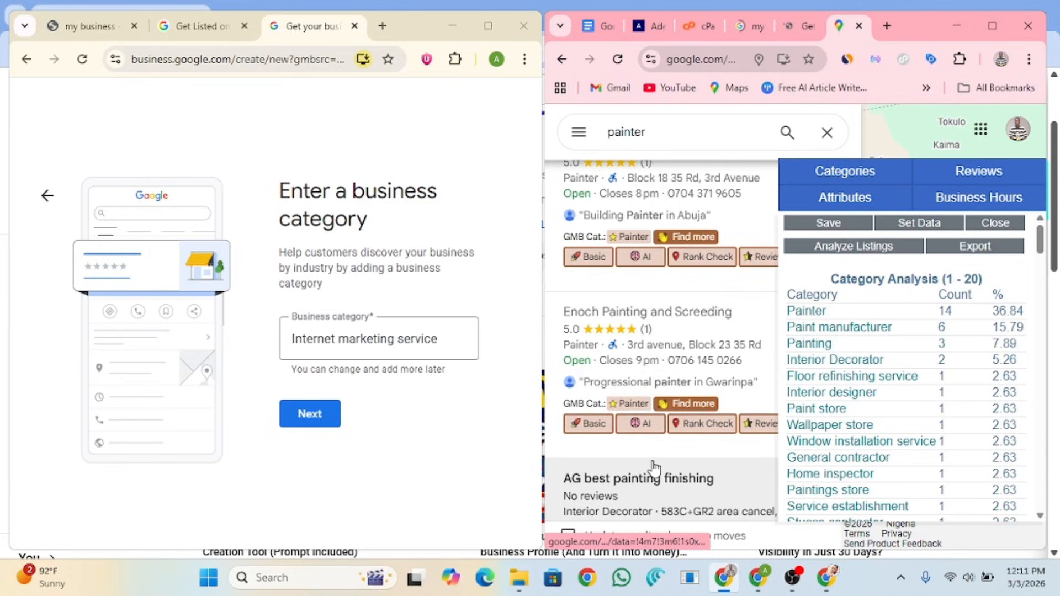
scroll(654, 466, down, 5)
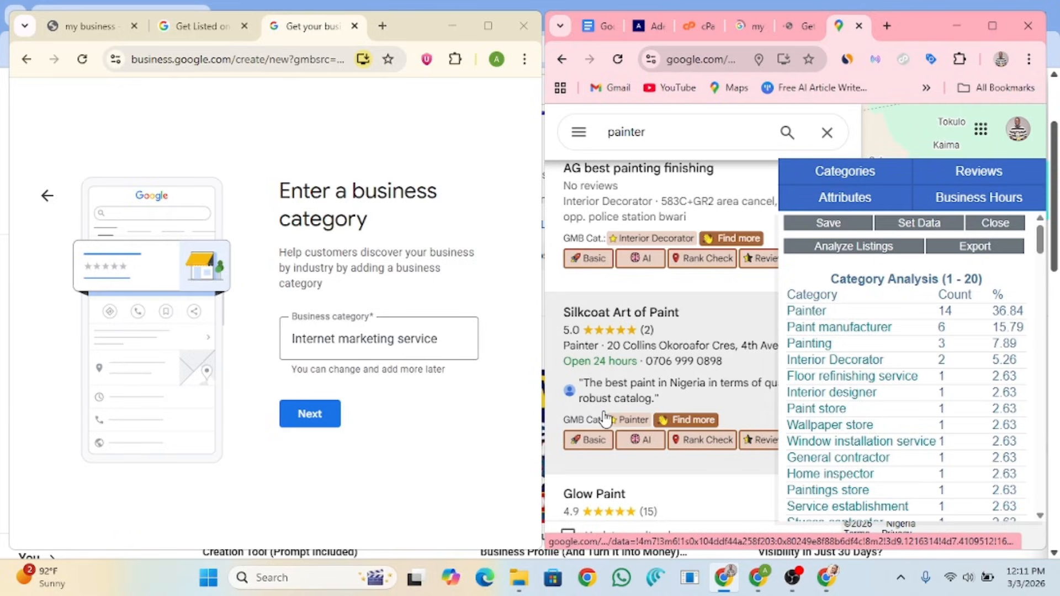
scroll(635, 415, down, 4)
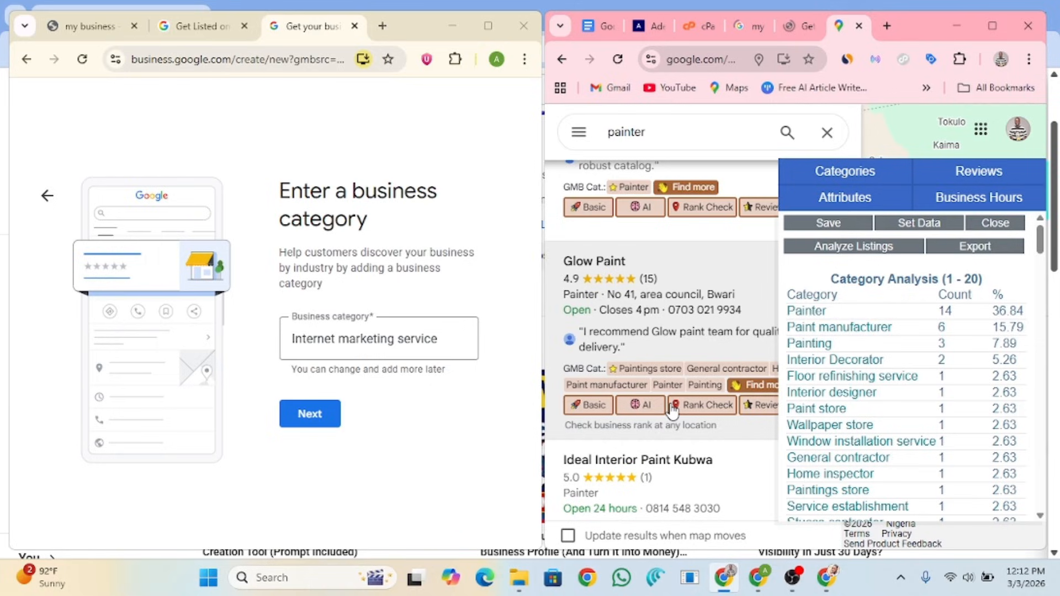
scroll(672, 410, down, 4)
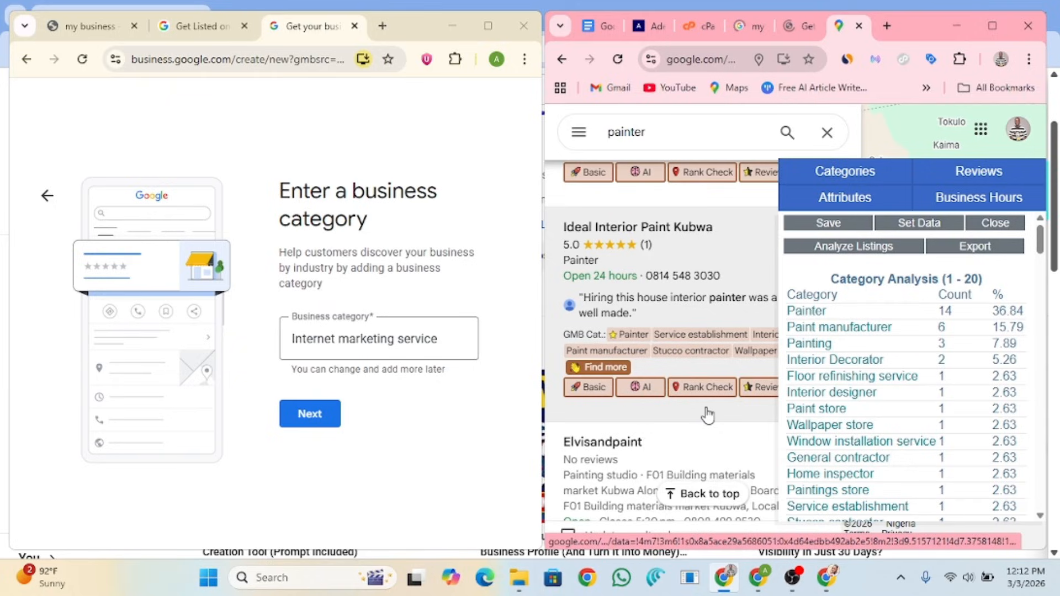
click(796, 26)
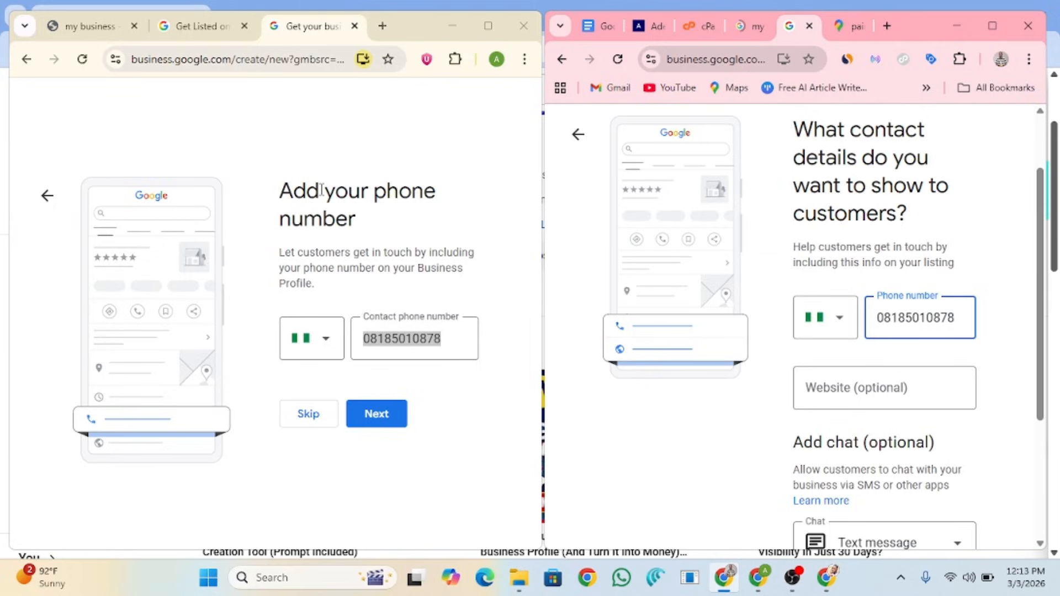
key(Tab)
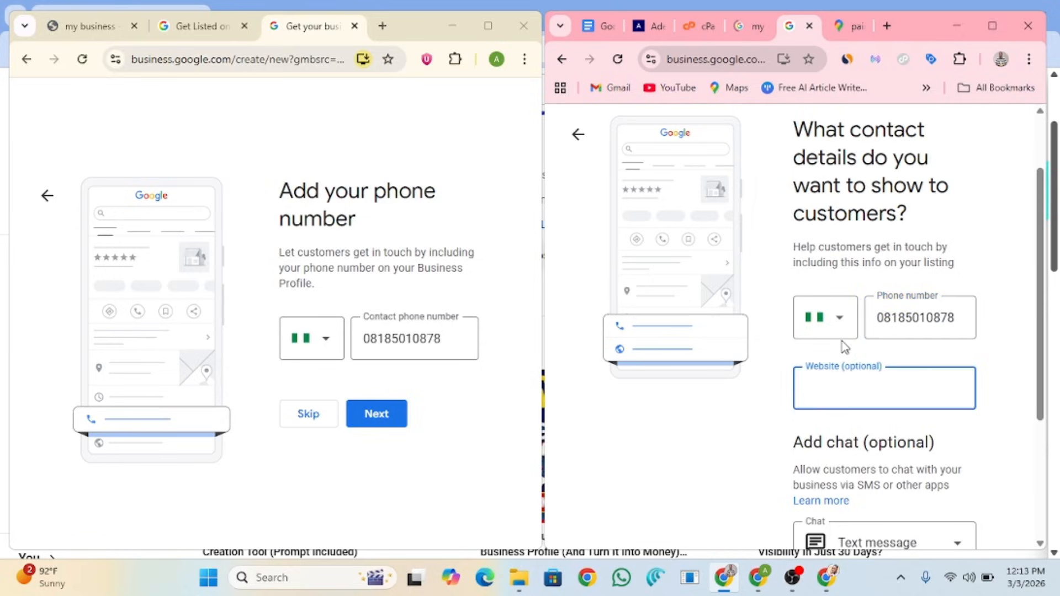
scroll(942, 356, down, 3)
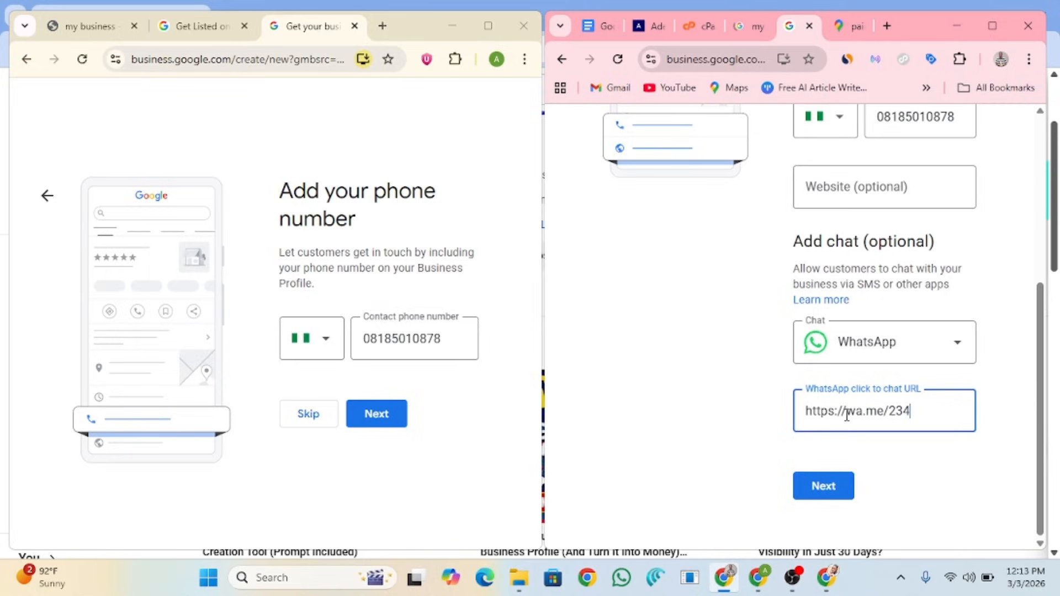
key(ctrl+v)
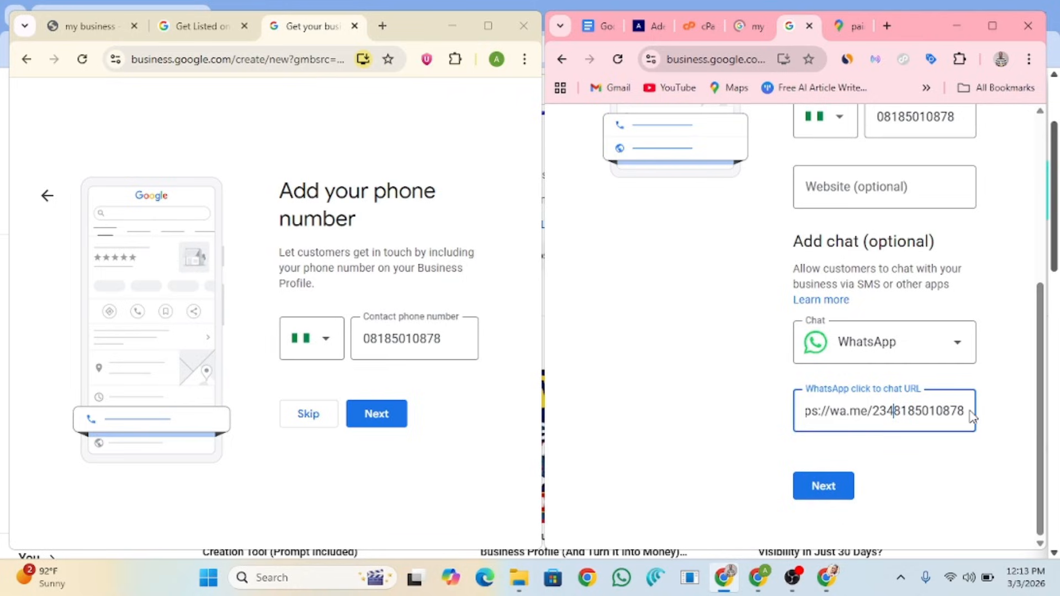
scroll(939, 386, up, 3)
click(915, 343)
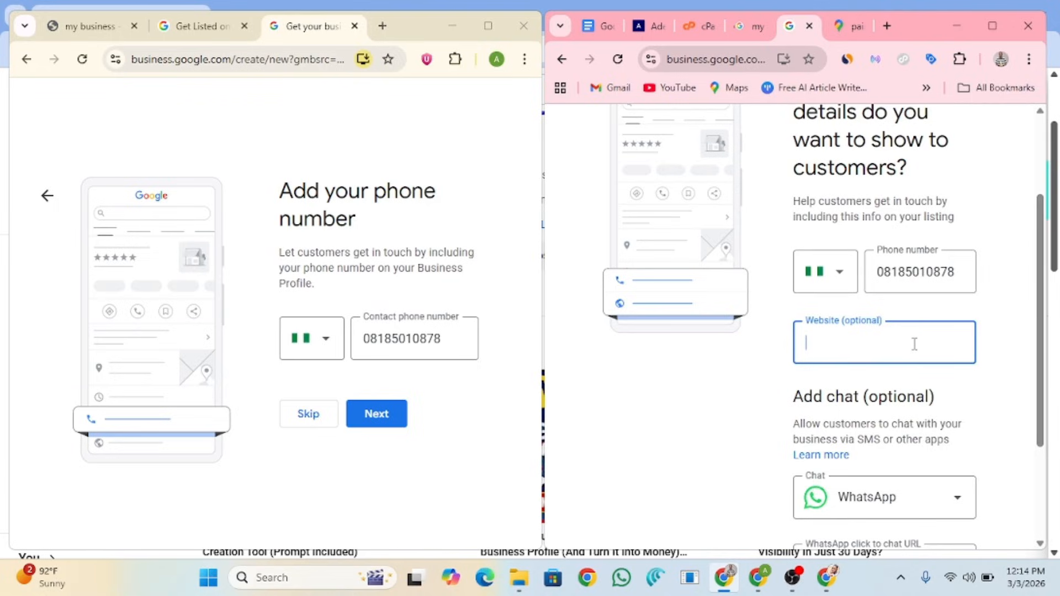
key(super+v)
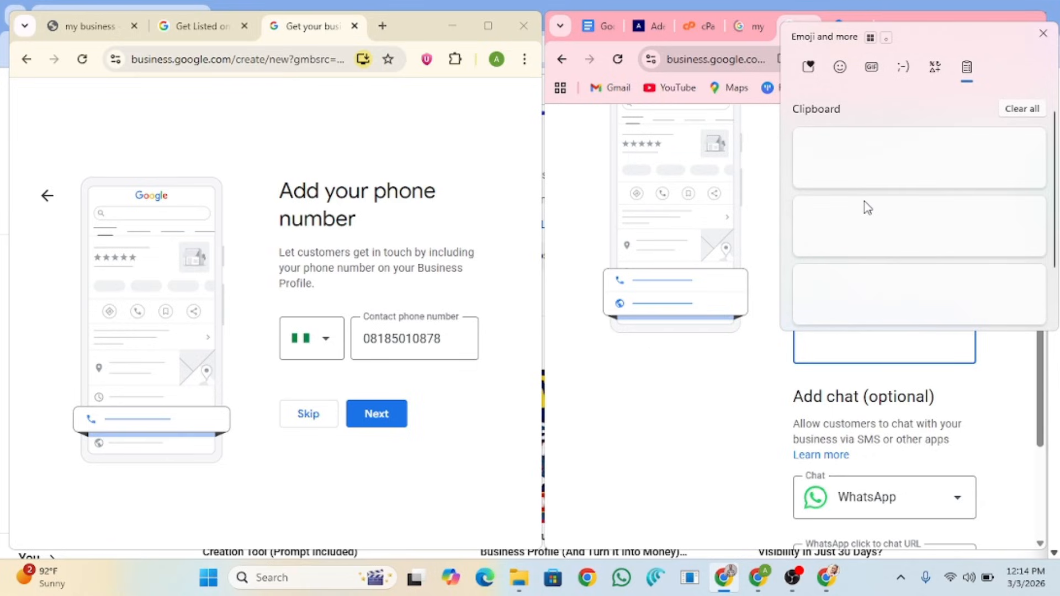
click(867, 207)
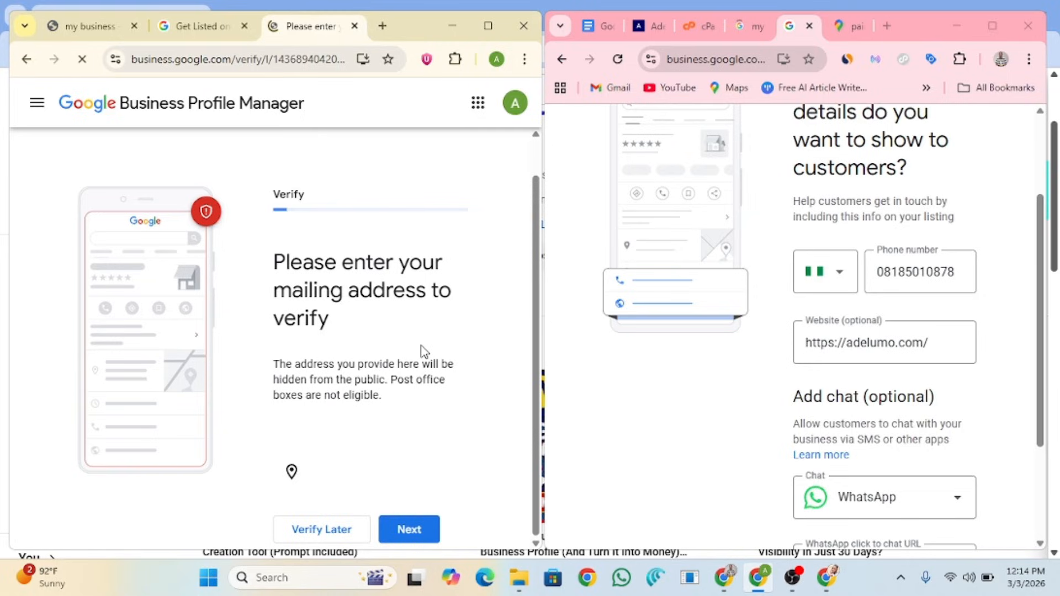
Step: Complete the Kubwa address with postal code 901101 and Federal Capital Territory, look up Kubwa, and submit
scroll(424, 352, down, 3)
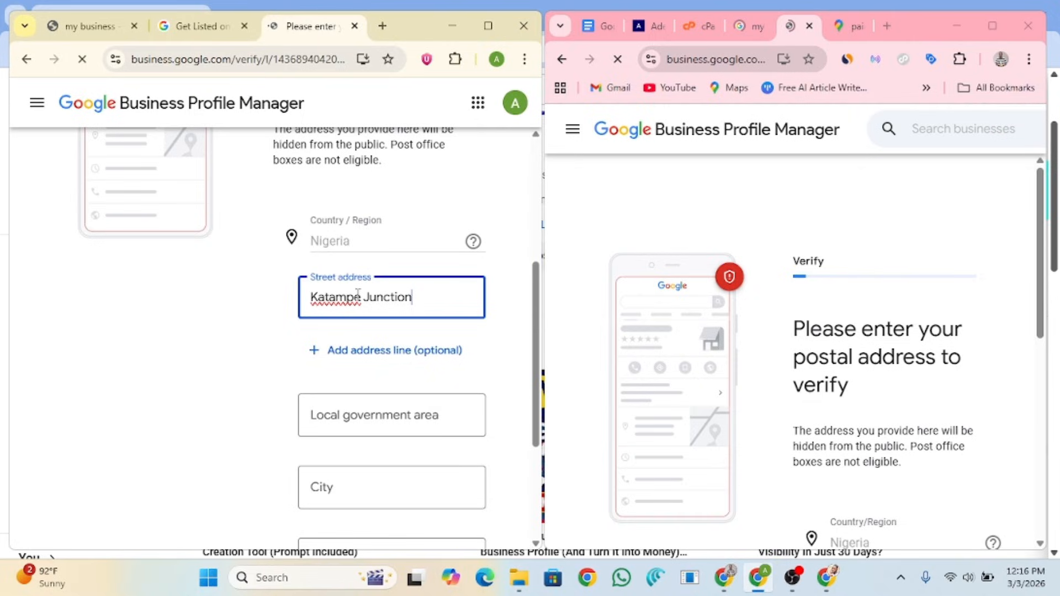
text(, Kubwa)
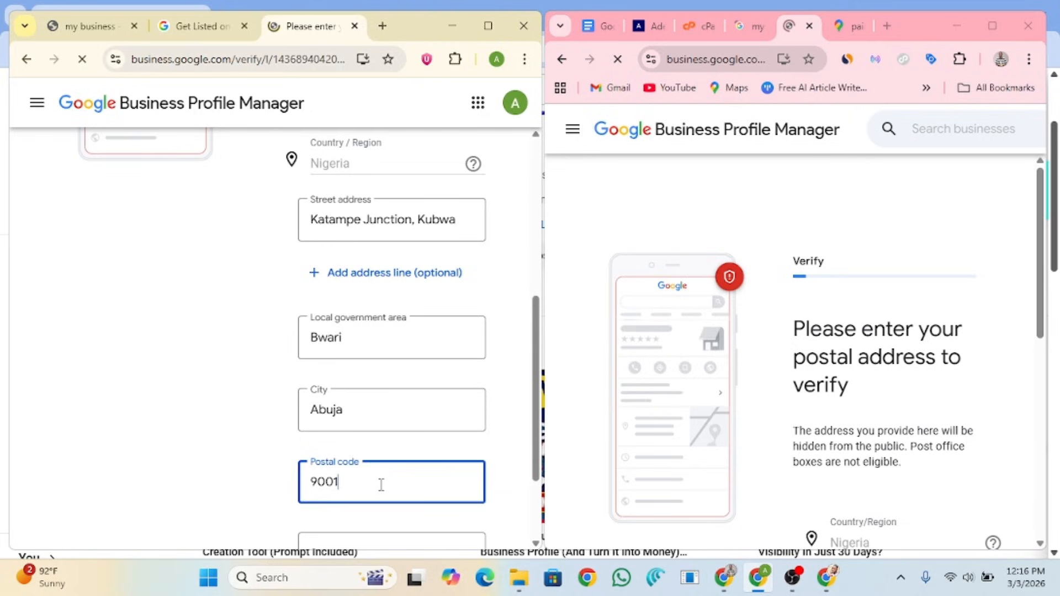
text(10)
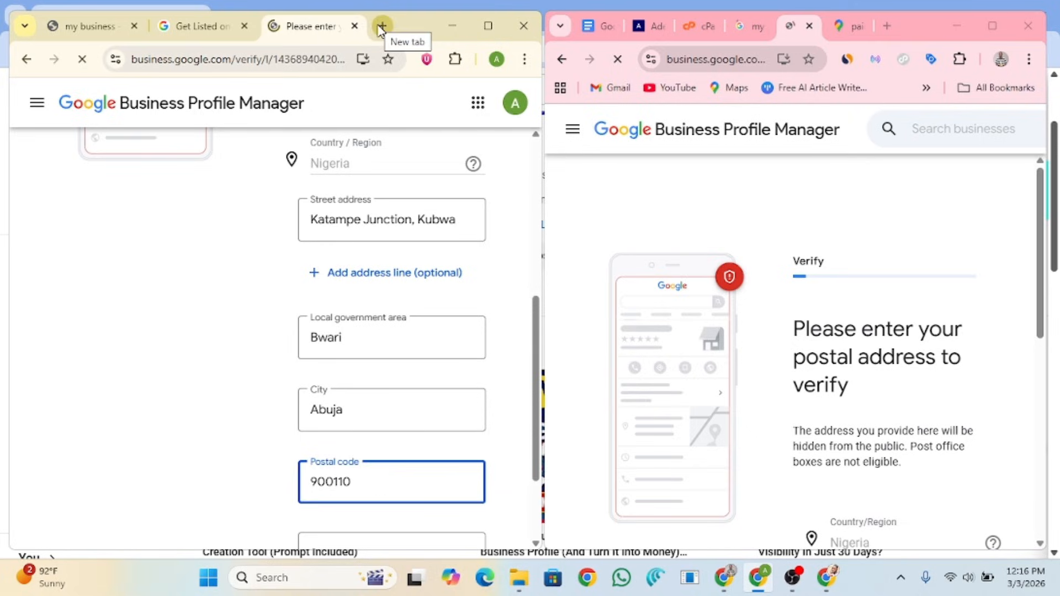
click(381, 26)
text(ku)
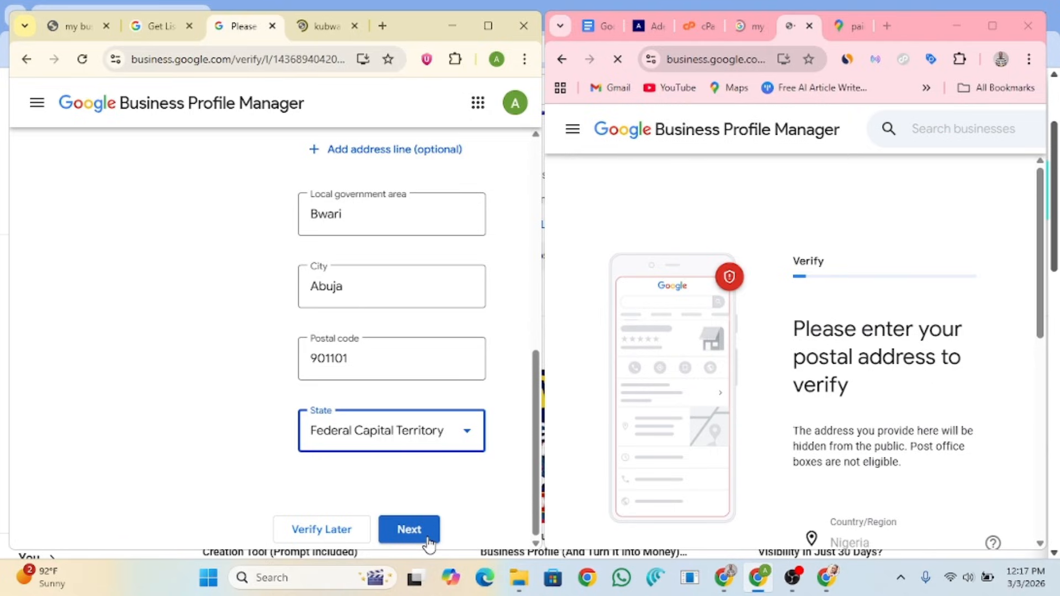
click(409, 530)
scroll(837, 319, down, 3)
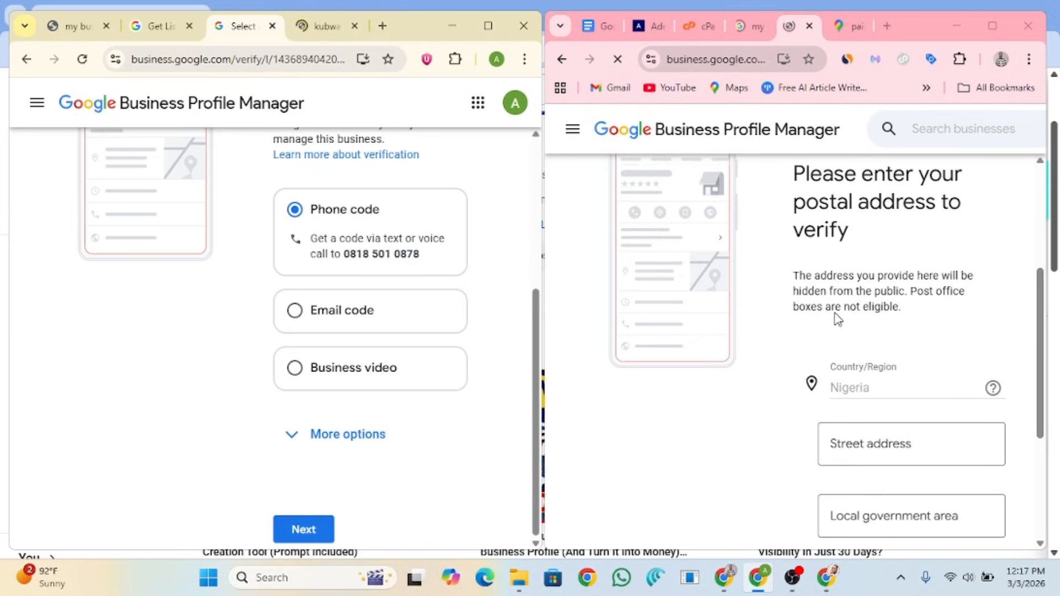
Step: Bring up saved address suggestions in the second profile's Street address field
scroll(838, 320, down, 2)
click(887, 367)
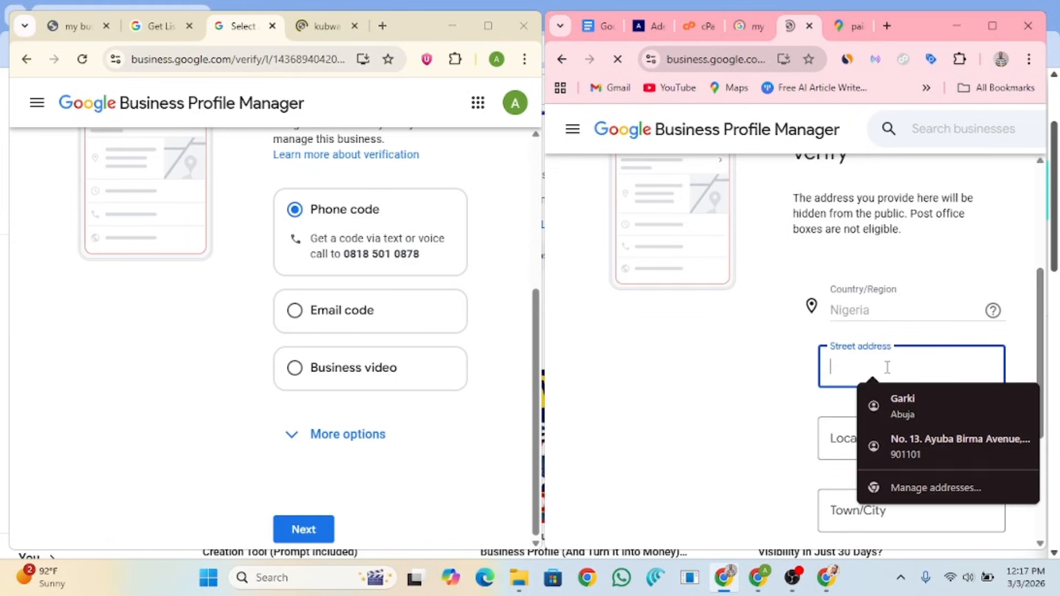
Step: Replace the autofilled street address with the business's own house number and street
click(914, 445)
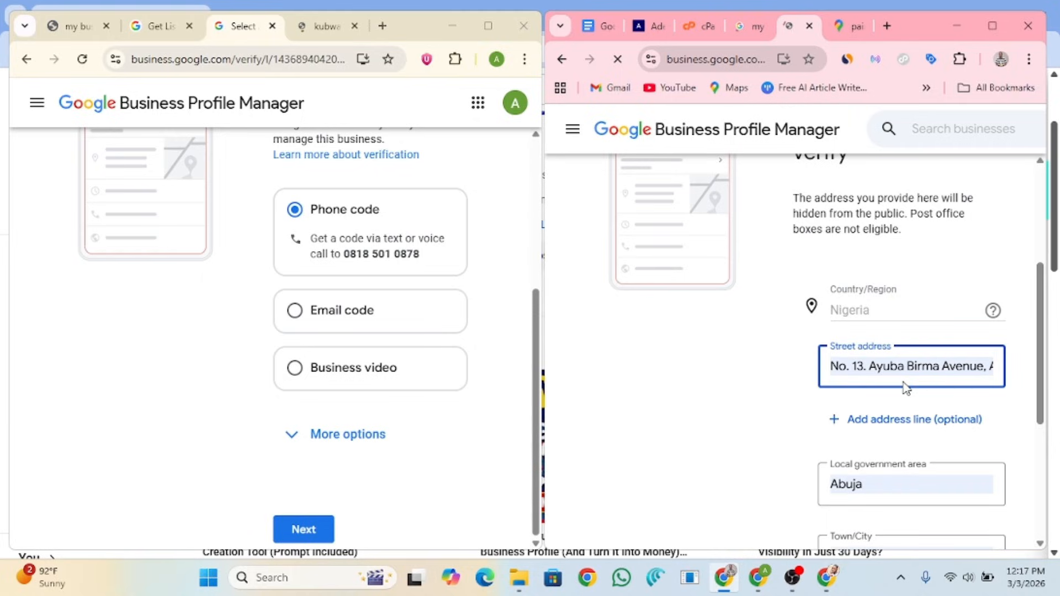
double_click(856, 443)
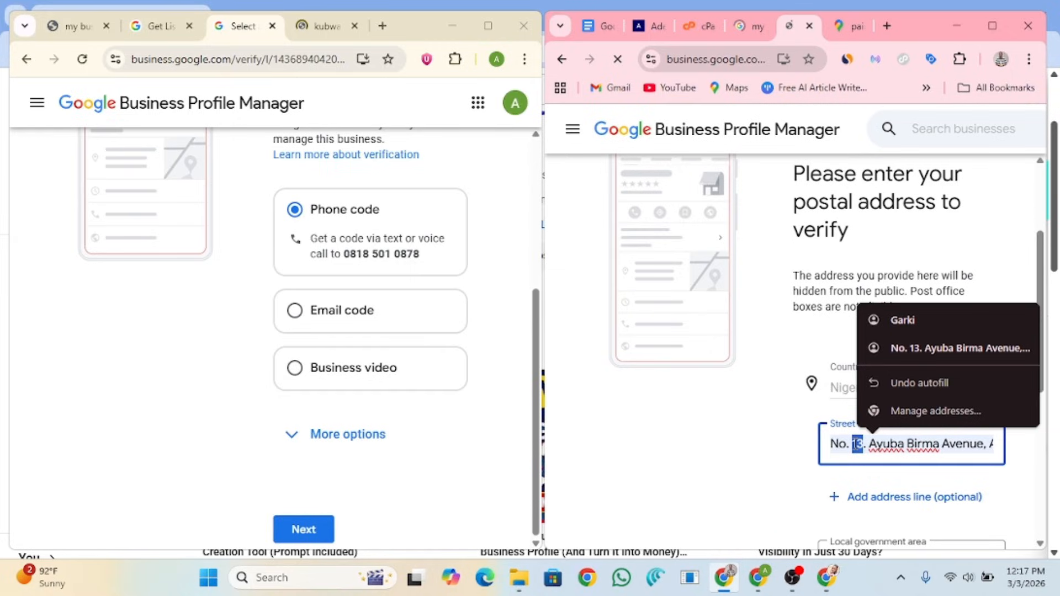
key(ctrl+a)
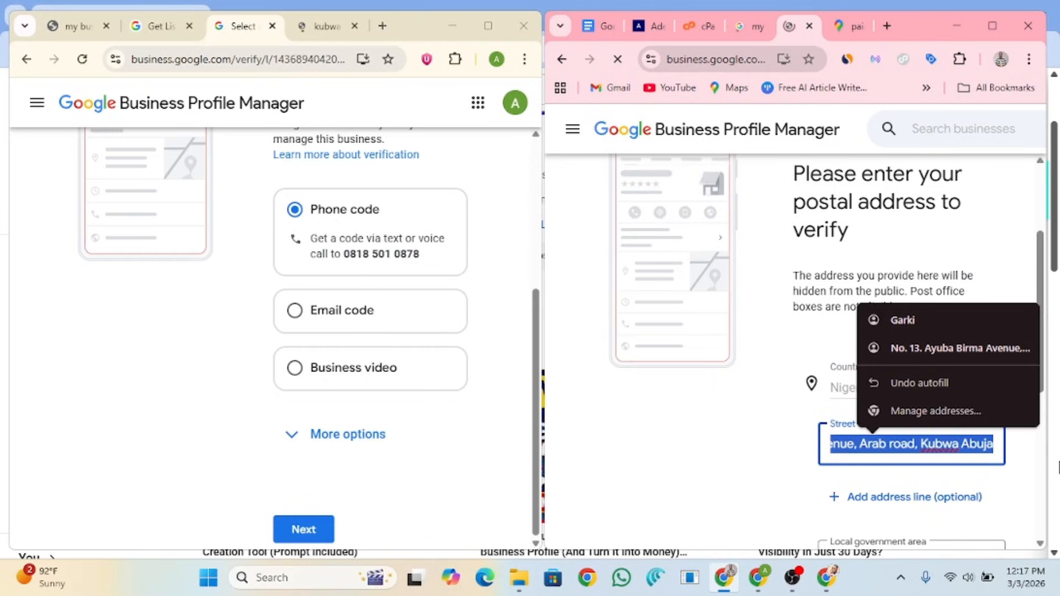
text(Katampe Ju)
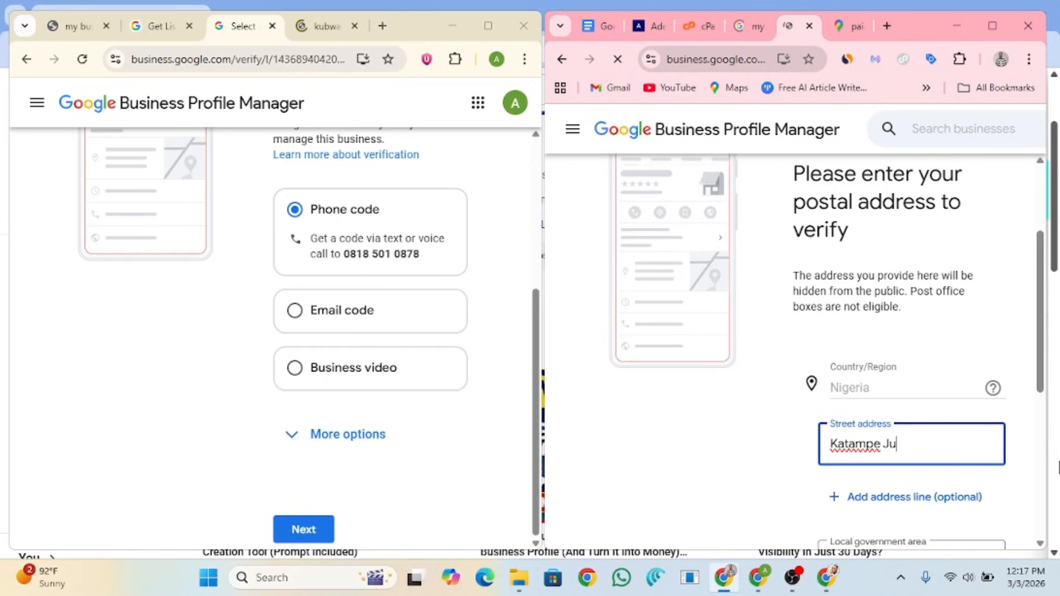
key(BackSpace)
key(BackSpace)
key(BackSpace)
key(BackSpace)
key(BackSpace)
key(BackSpace)
key(BackSpace)
key(BackSpace)
key(BackSpace)
key(BackSpace)
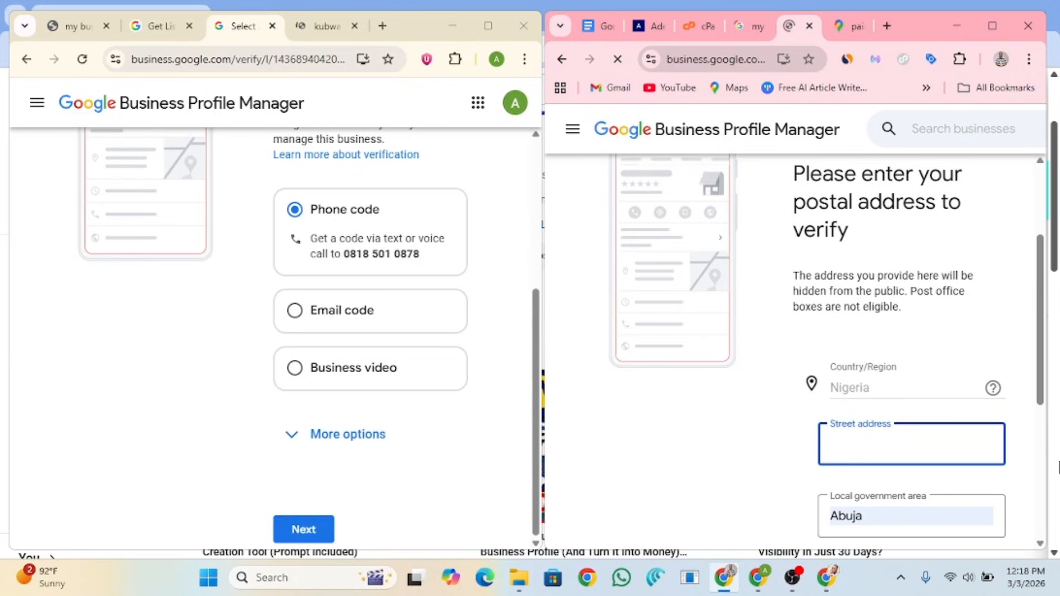
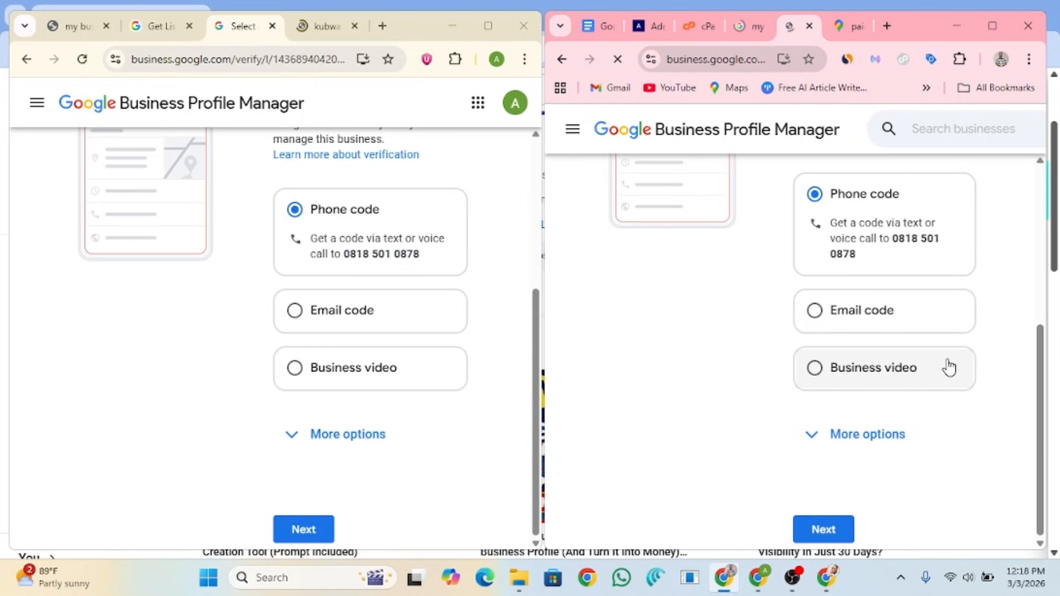
Step: Scroll up to review the second profile's verification method options
scroll(716, 421, up, 2)
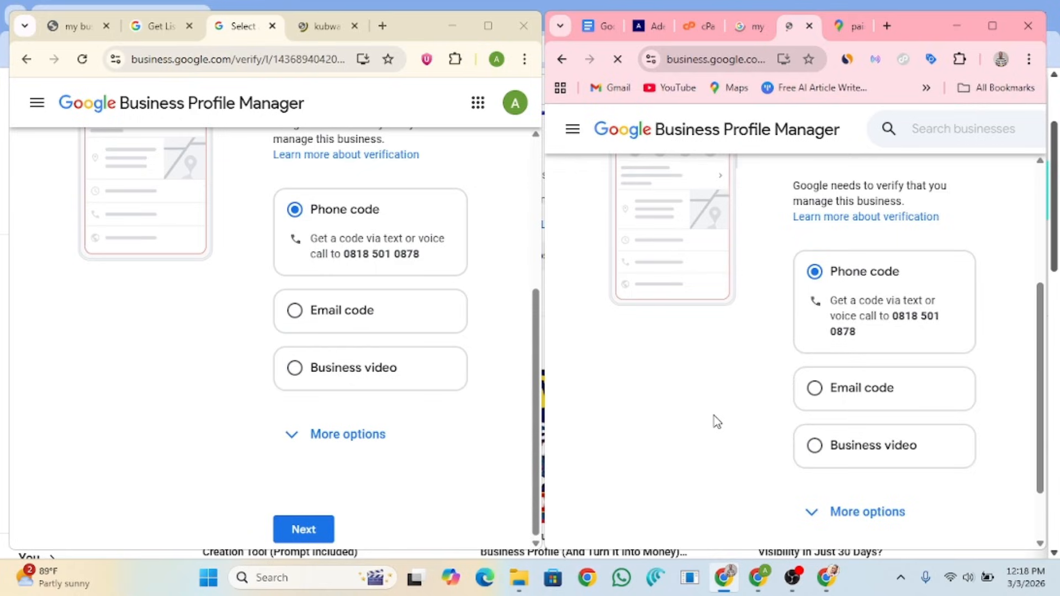
scroll(374, 387, up, 2)
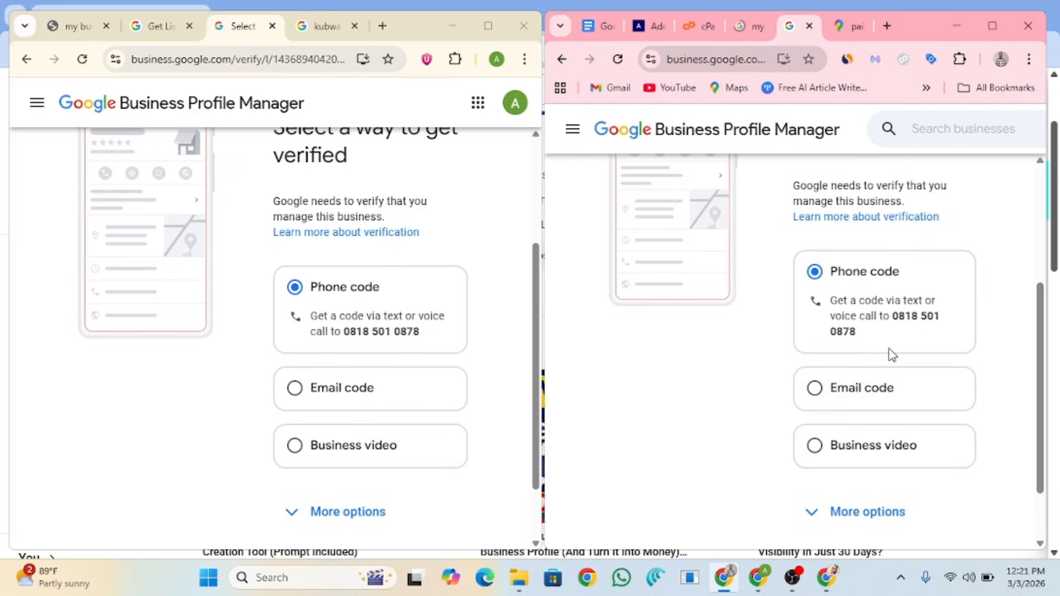
Step: Choose email-code verification for the second profile and continue
click(856, 398)
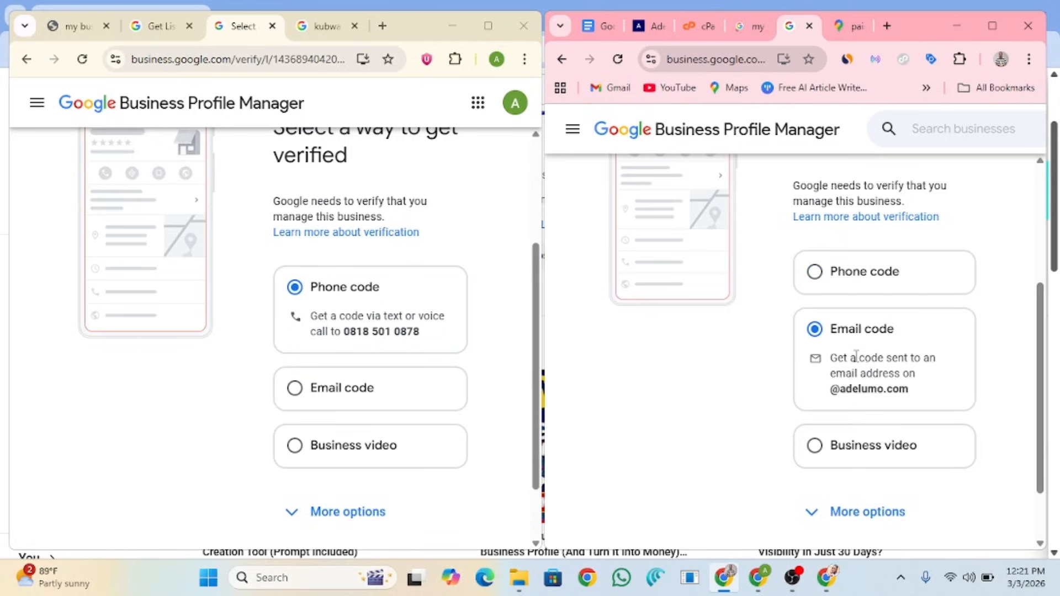
scroll(871, 360, down, 1)
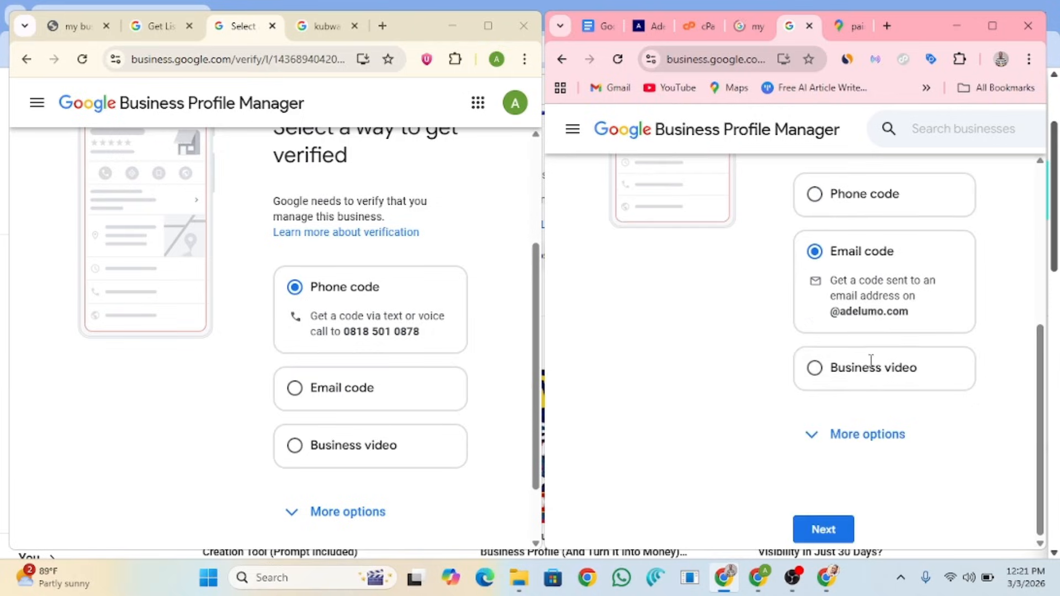
click(823, 529)
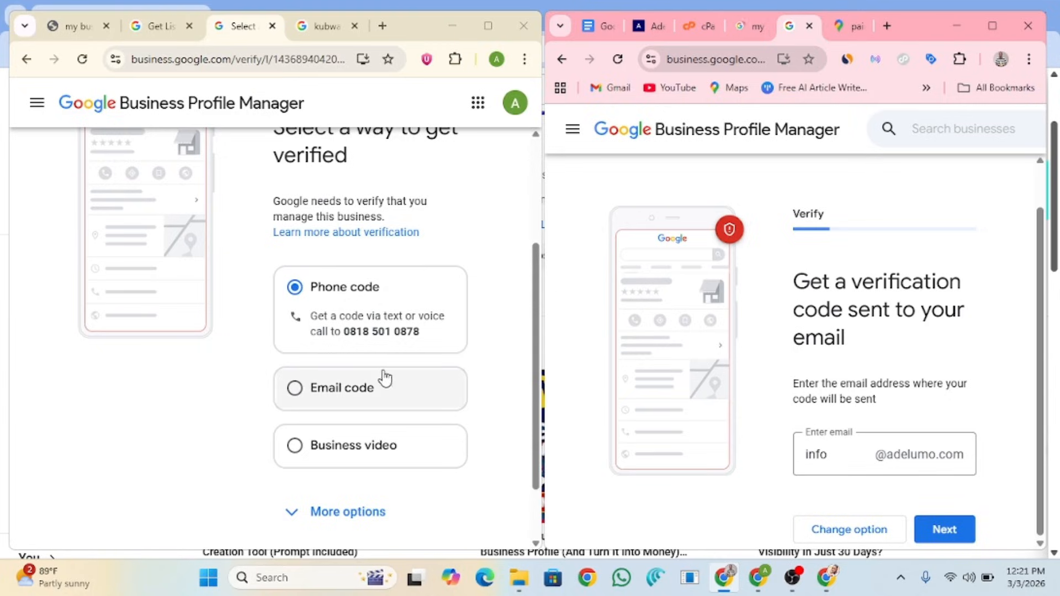
Step: Continue the first profile with phone-code verification sent by text message
scroll(445, 440, down, 2)
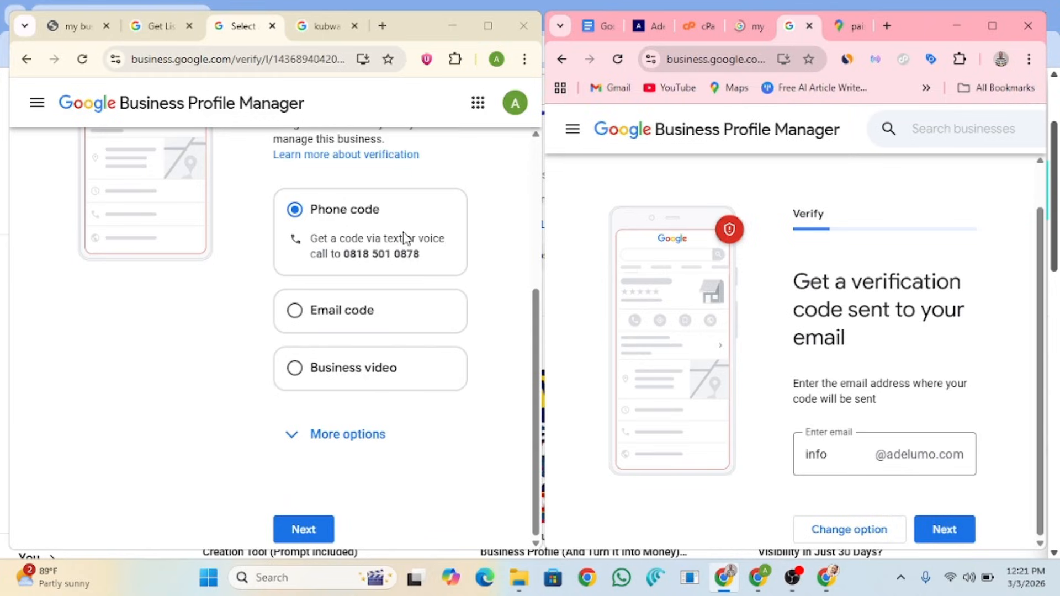
click(313, 530)
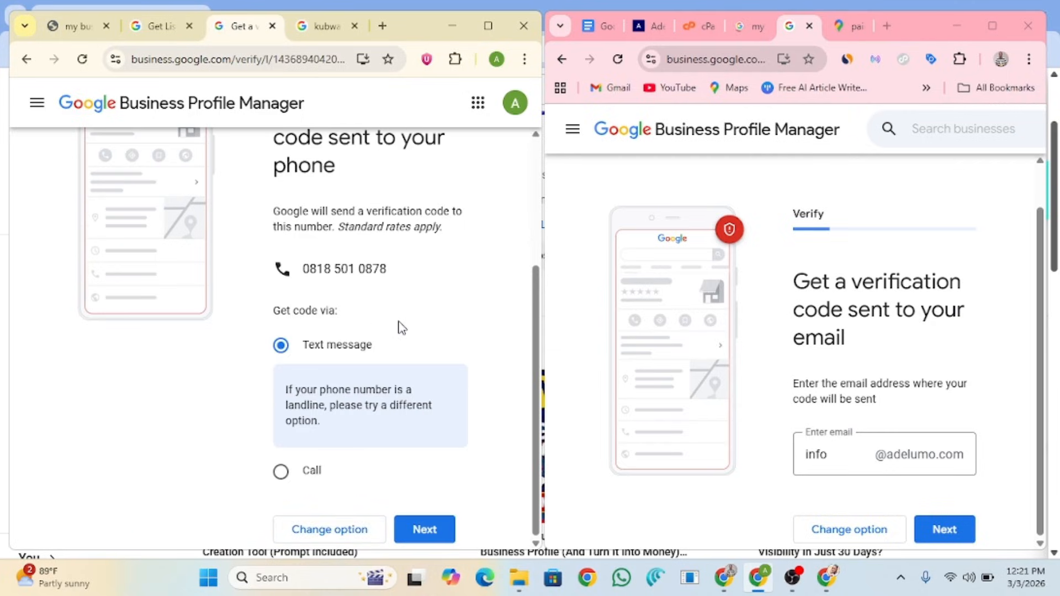
scroll(400, 330, up, 2)
scroll(403, 332, down, 2)
Step: Send verification codes by text message for one profile and to the business email for the other
click(421, 530)
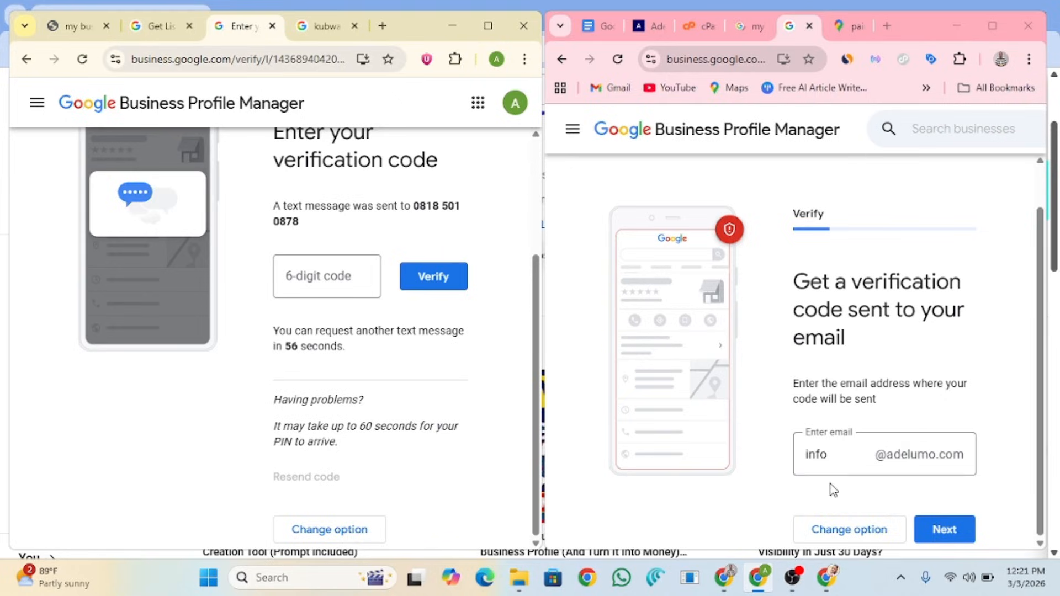
click(941, 531)
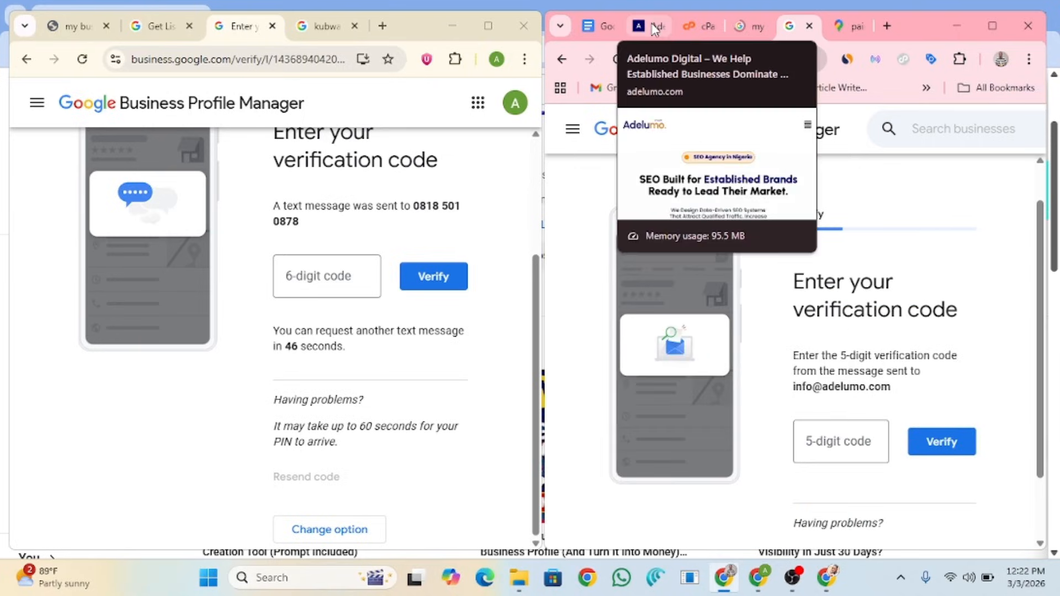
Step: In cPanel Email Accounts, expand the business email account and launch Check Email to reach its Webmail
click(696, 36)
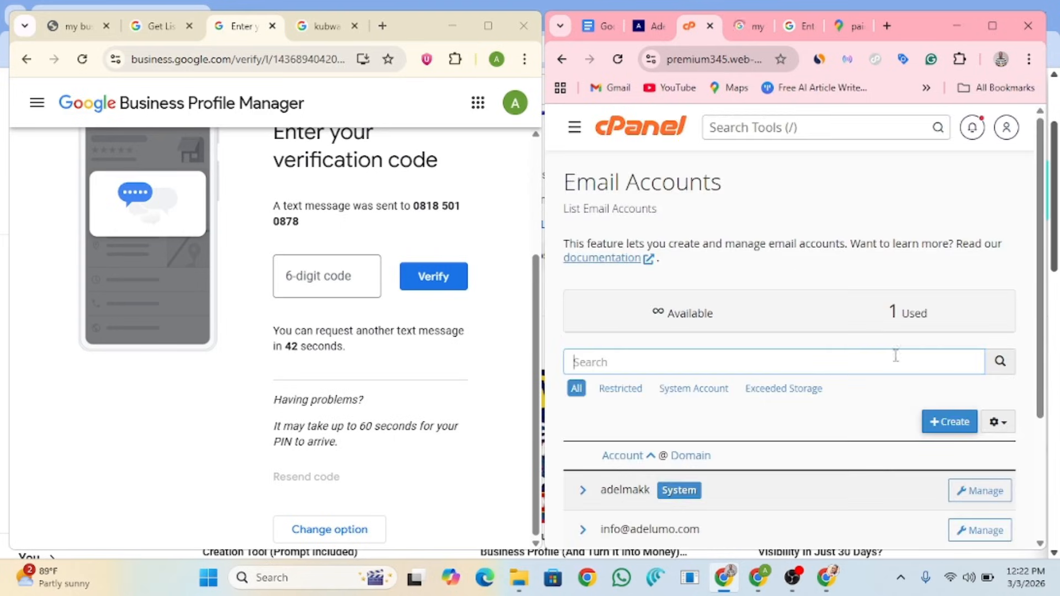
drag(1043, 224, 1033, 340)
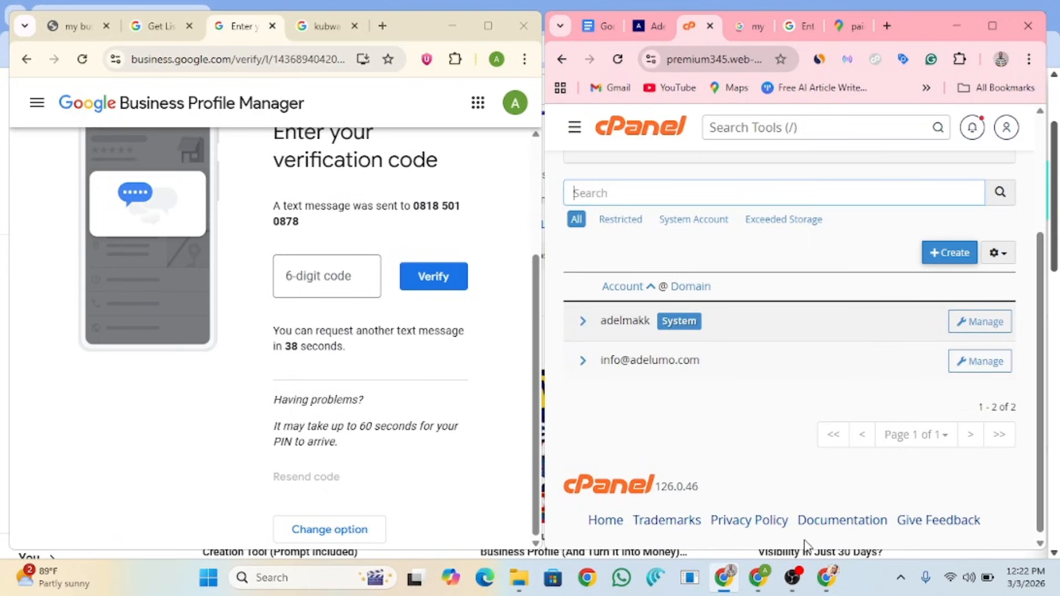
drag(1040, 299, 1041, 307)
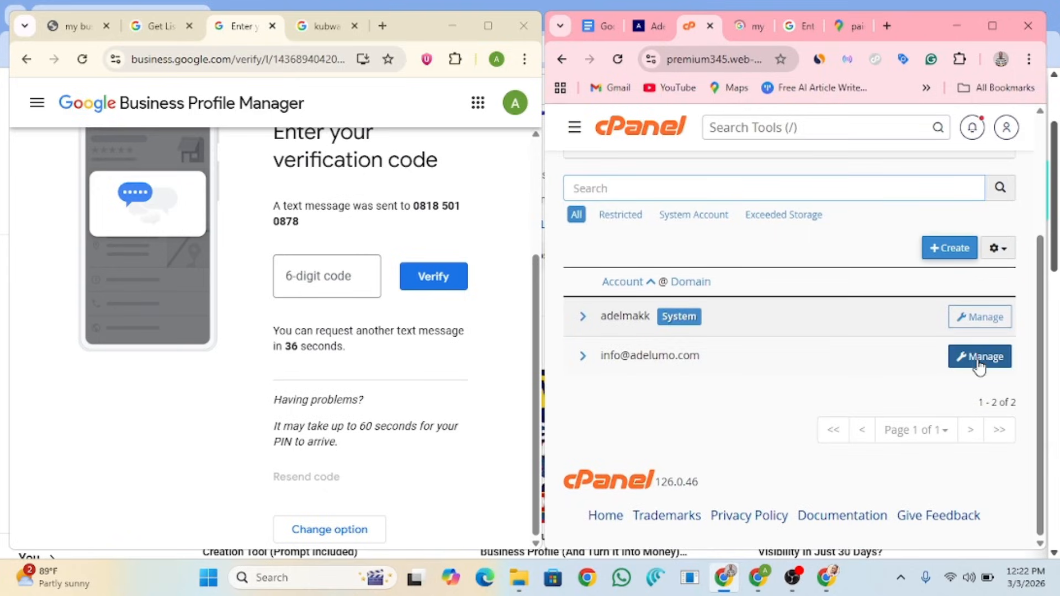
click(979, 365)
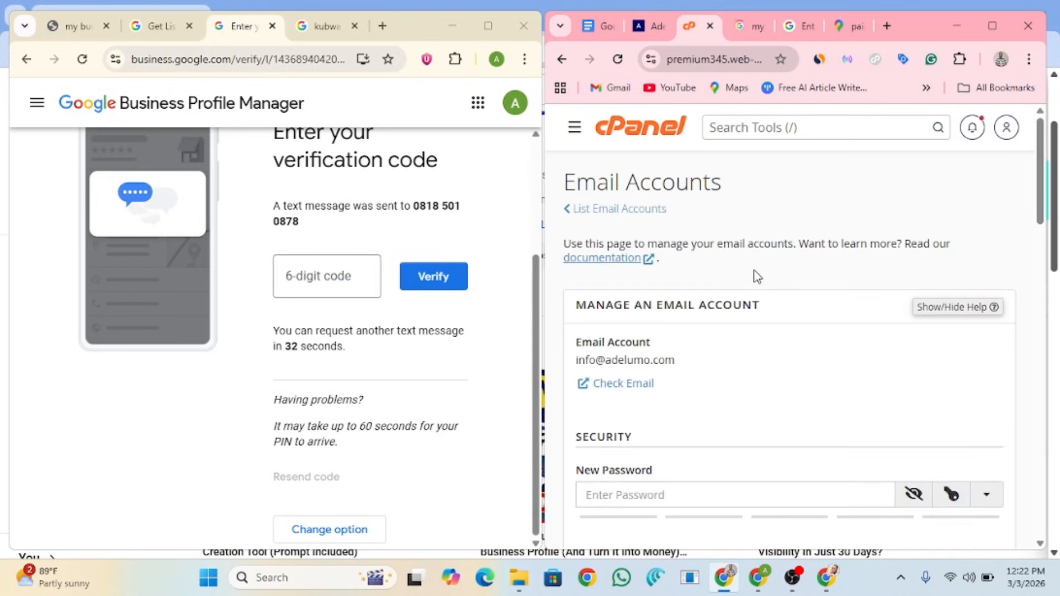
scroll(754, 277, down, 3)
scroll(754, 277, up, 3)
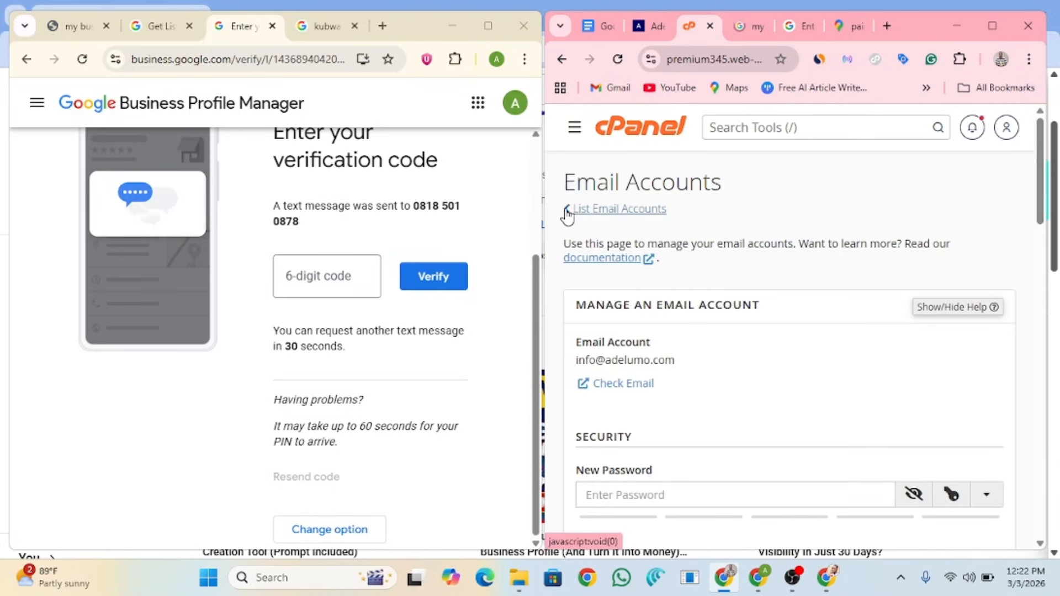
click(610, 219)
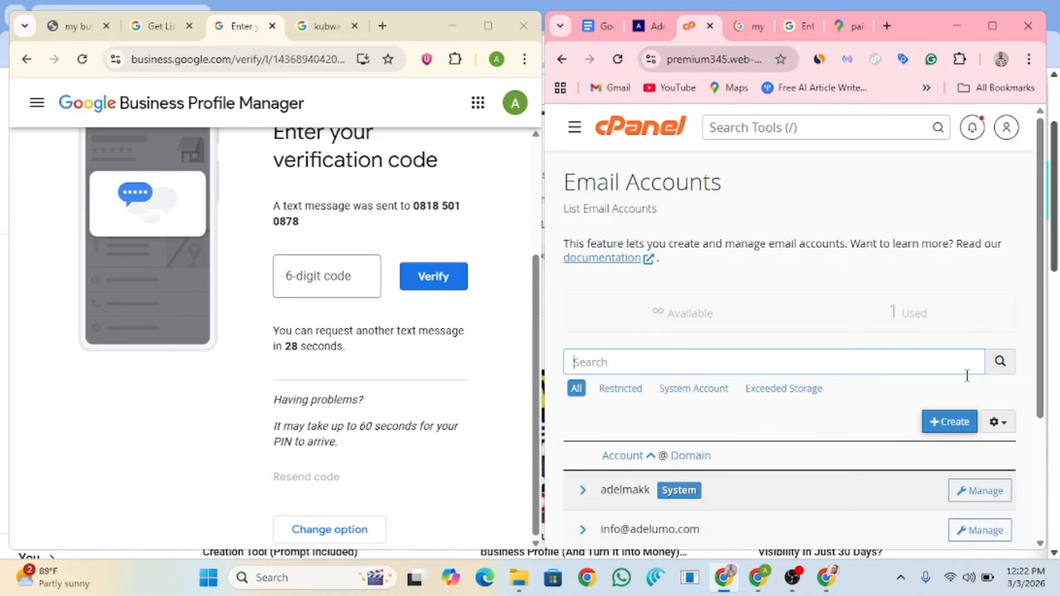
scroll(963, 359, down, 3)
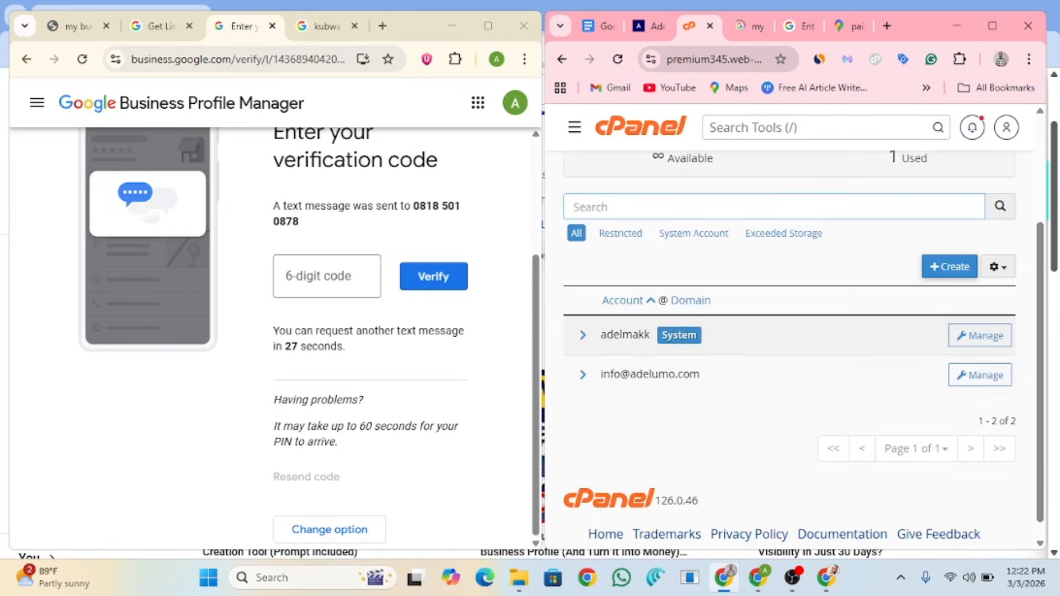
click(583, 377)
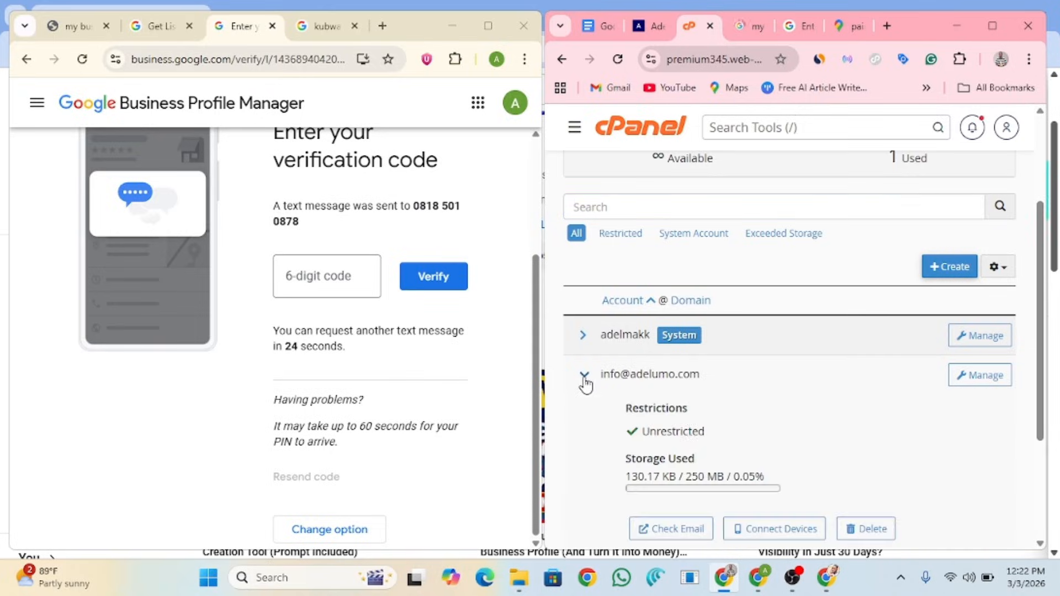
click(697, 532)
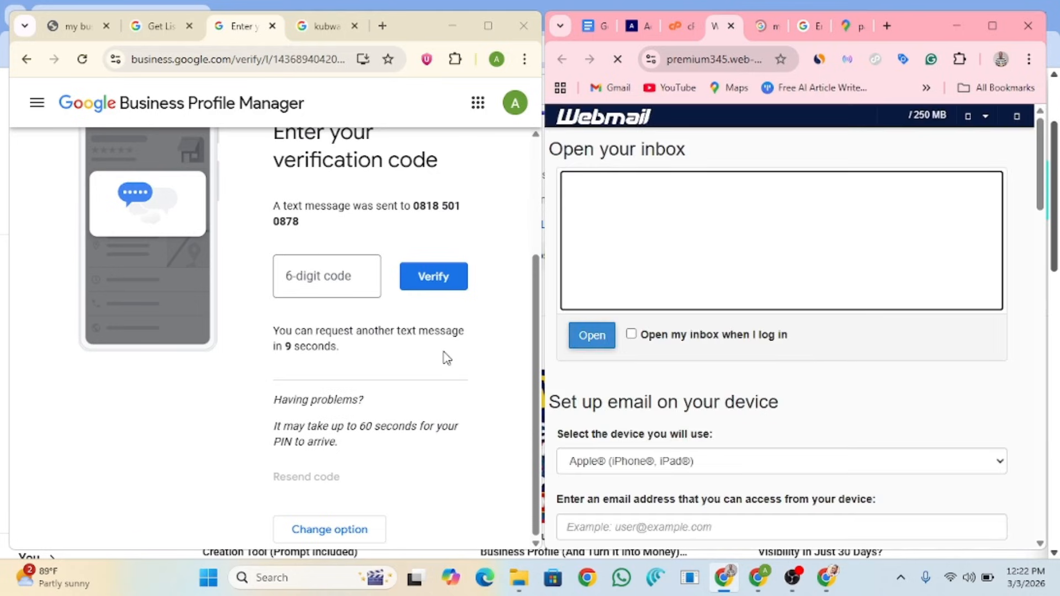
Step: Open the Google Business Profile email in the inbox, select its code, and return to the verification tab
click(597, 344)
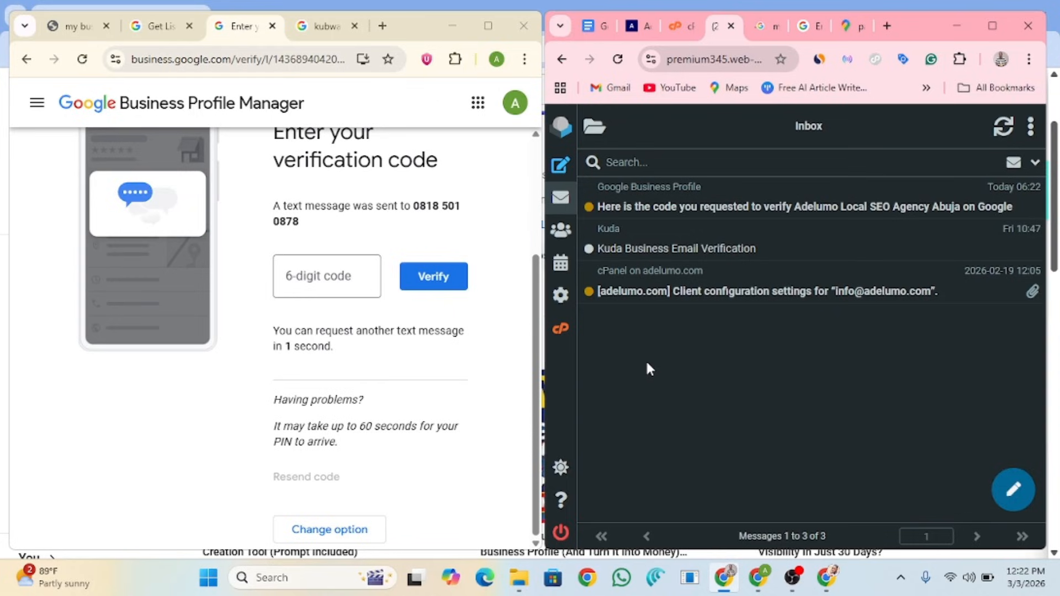
click(738, 207)
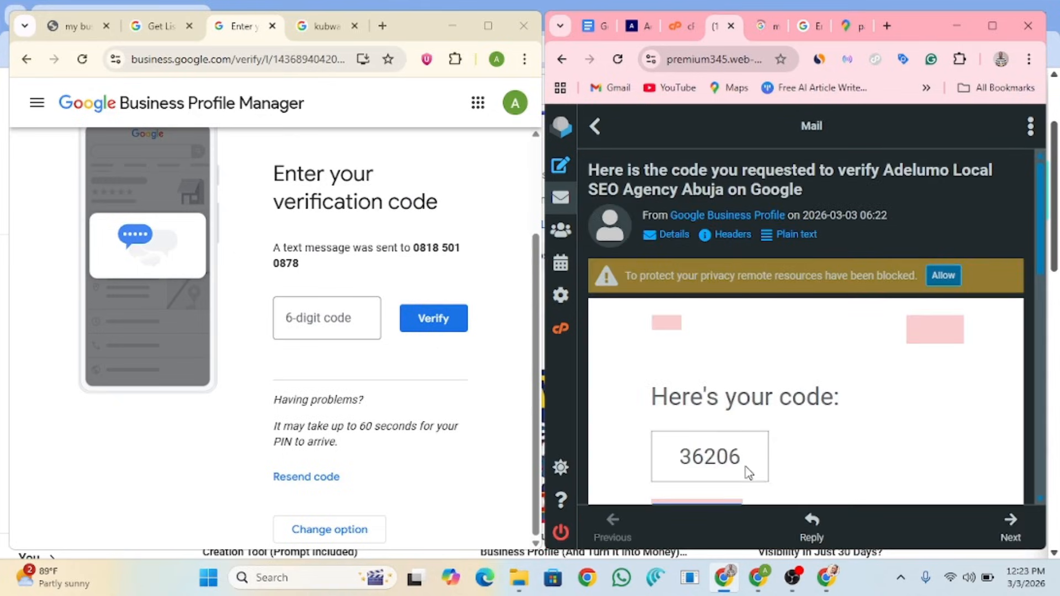
drag(746, 466, 680, 460)
key(ctrl+c)
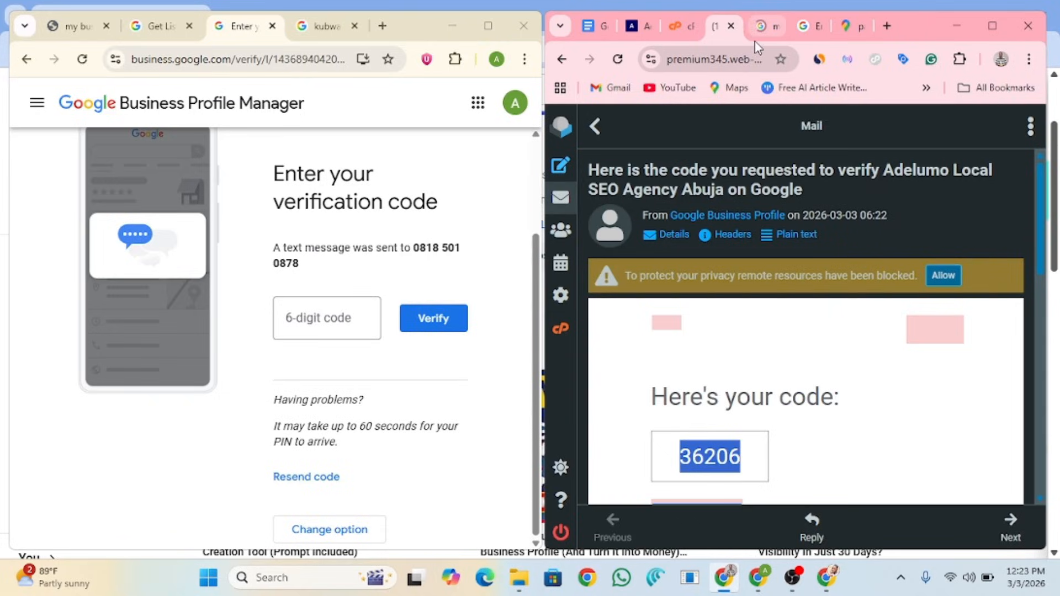
click(807, 28)
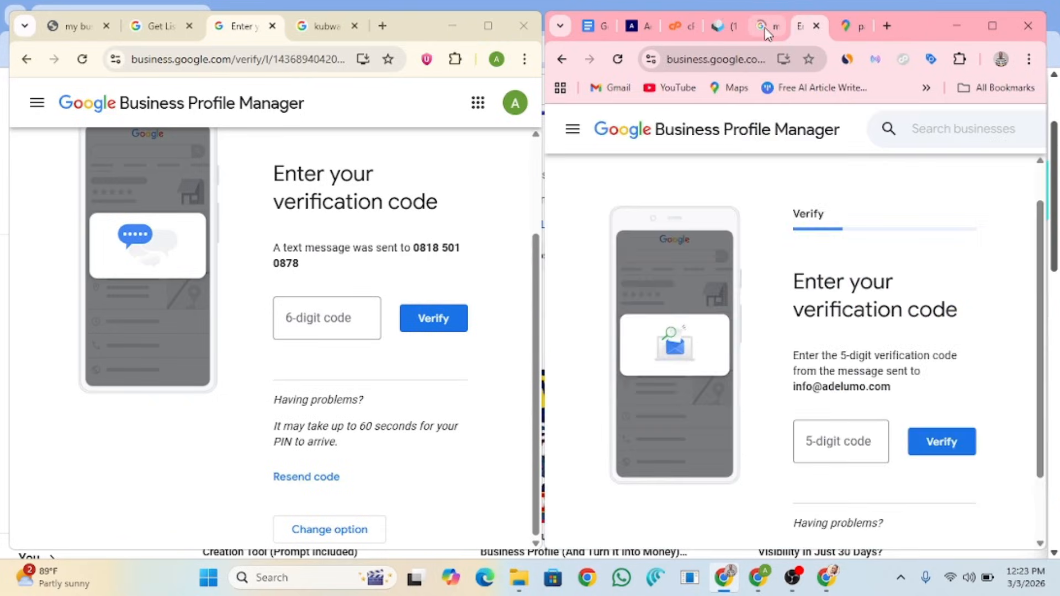
click(767, 30)
click(806, 29)
Step: Paste the emailed 5-digit code, verify the second profile, and continue past the confirmation notice
click(849, 440)
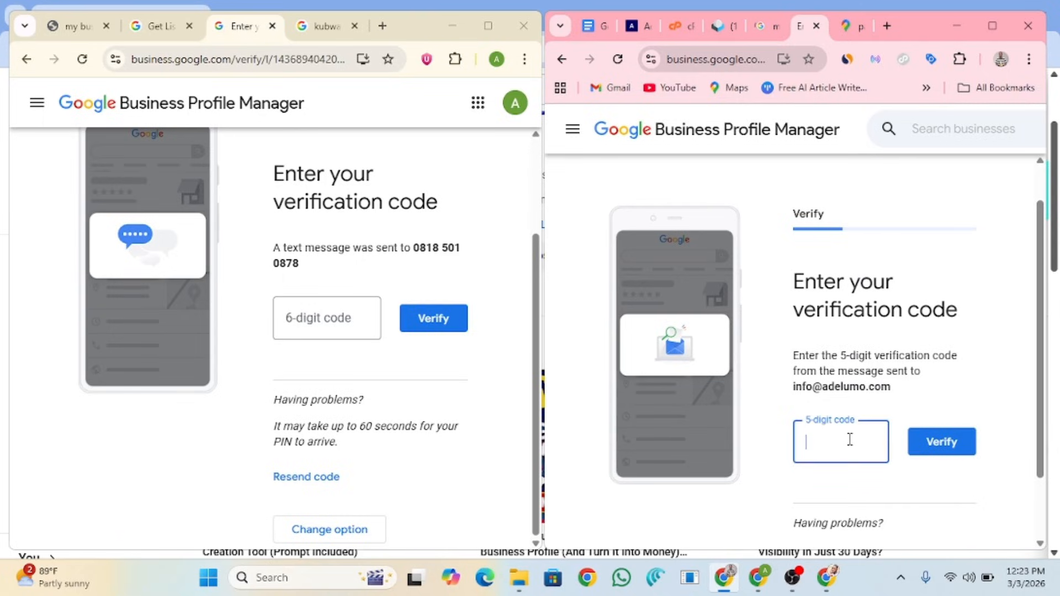
key(ctrl+v)
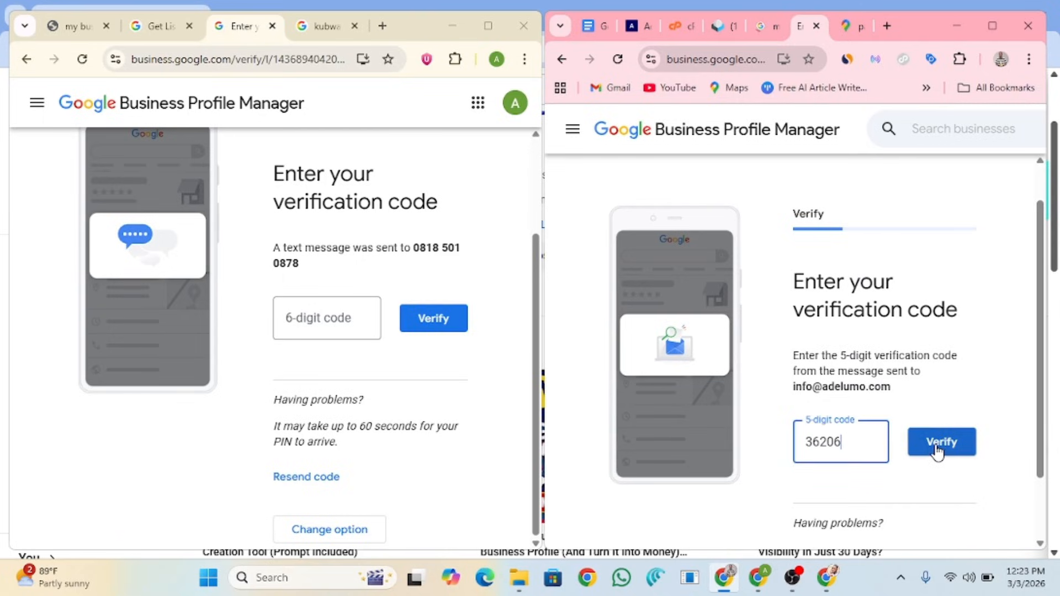
click(937, 451)
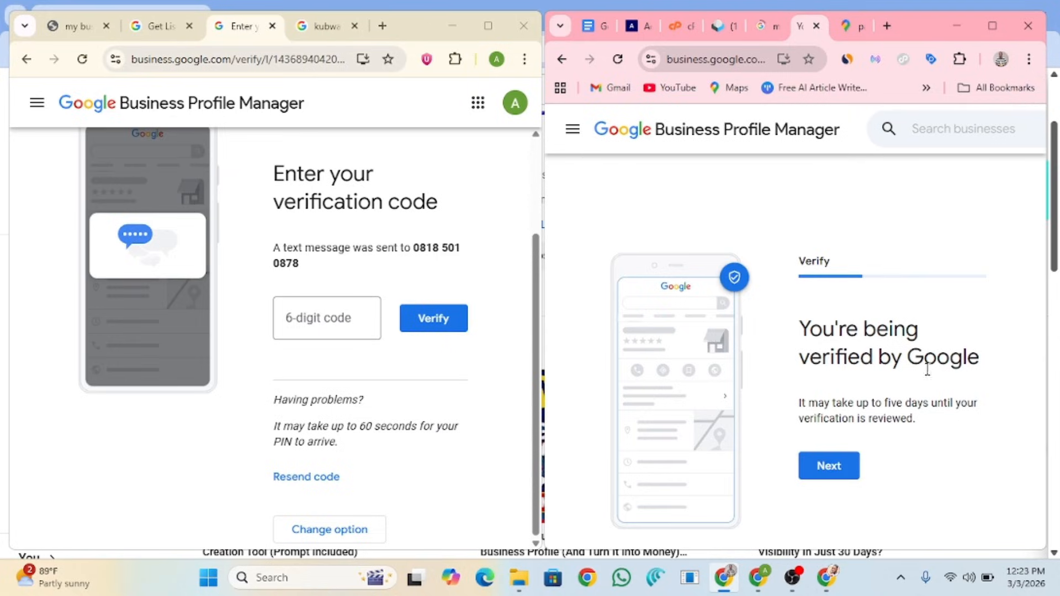
click(843, 473)
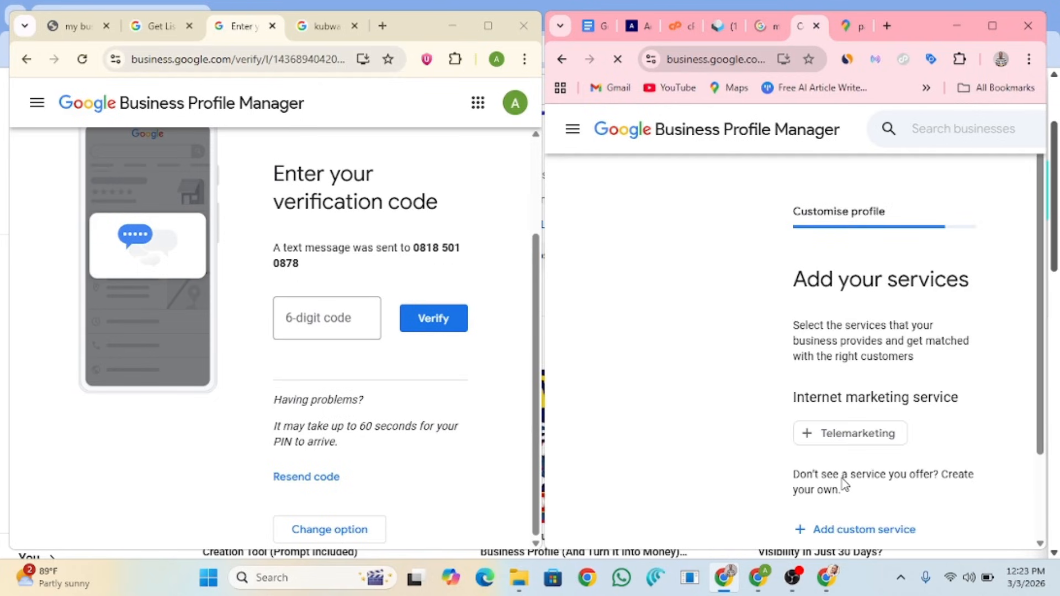
scroll(916, 353, down, 2)
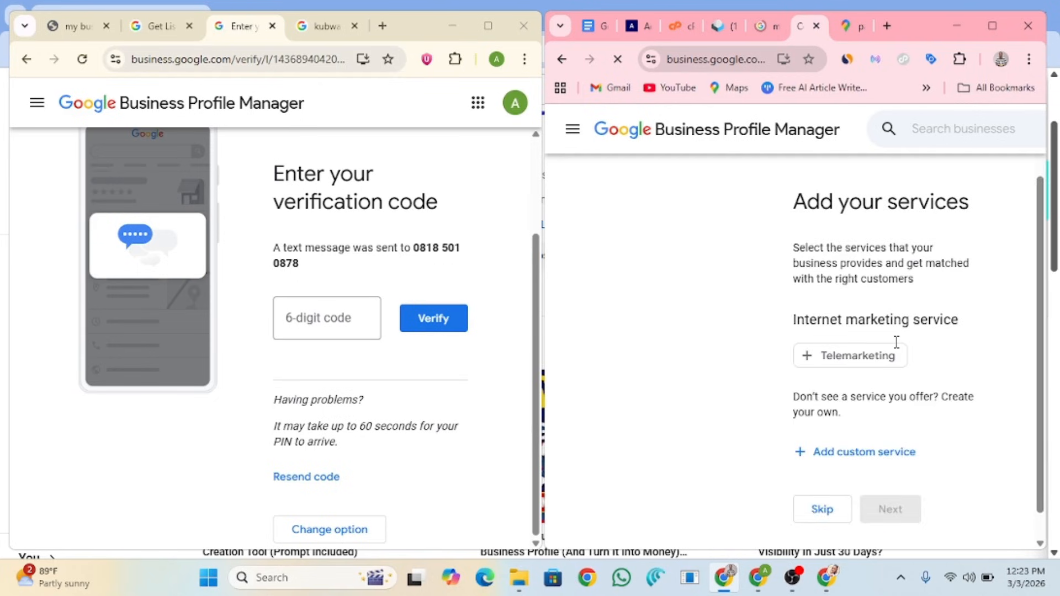
scroll(896, 342, down, 1)
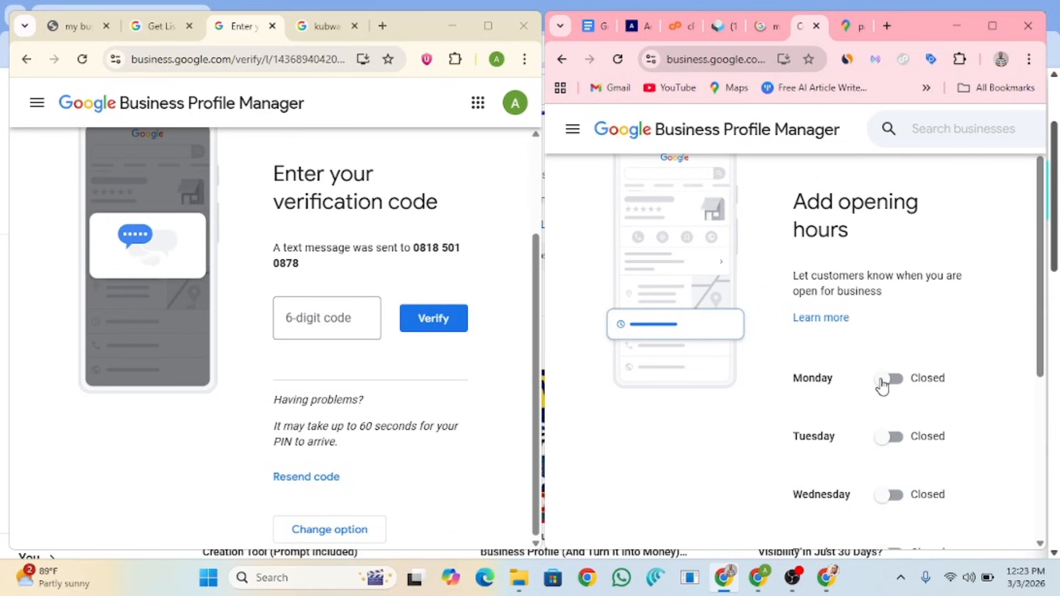
Step: Toggle Monday open on the second profile and choose Verify Later for the first profile
click(888, 379)
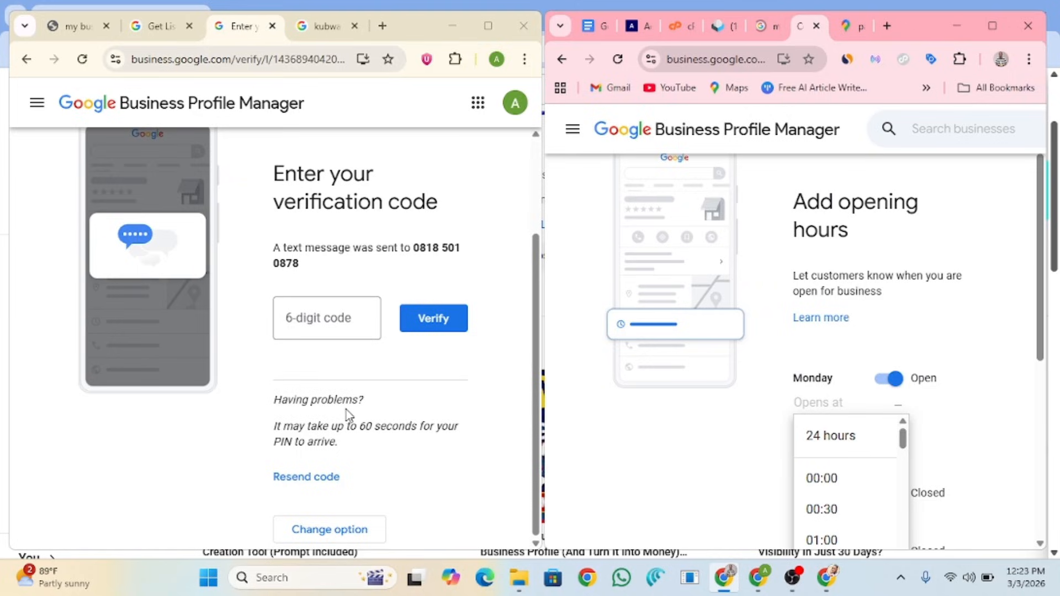
click(346, 531)
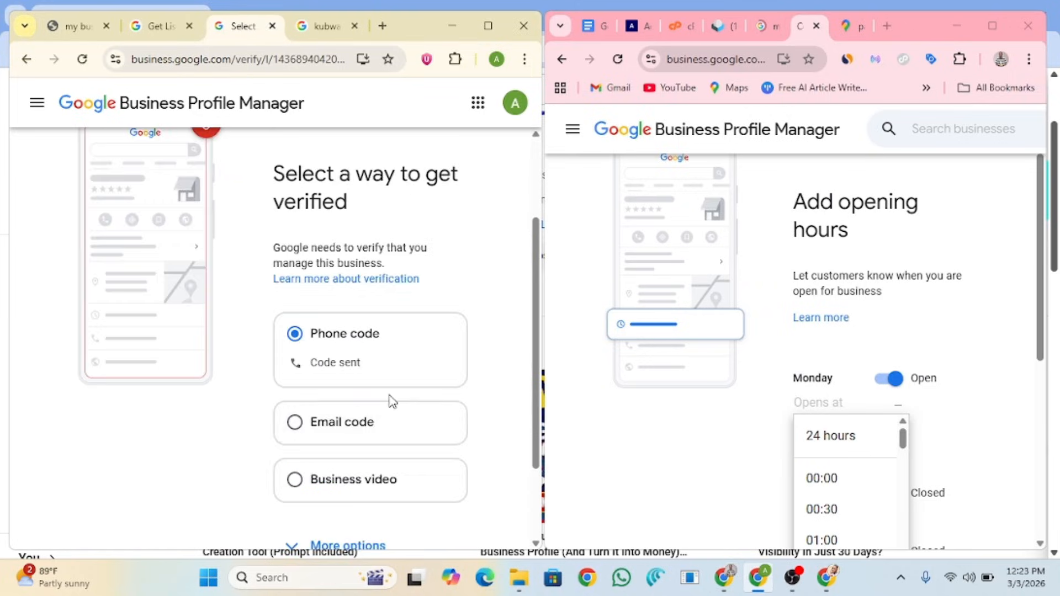
scroll(345, 385, down, 2)
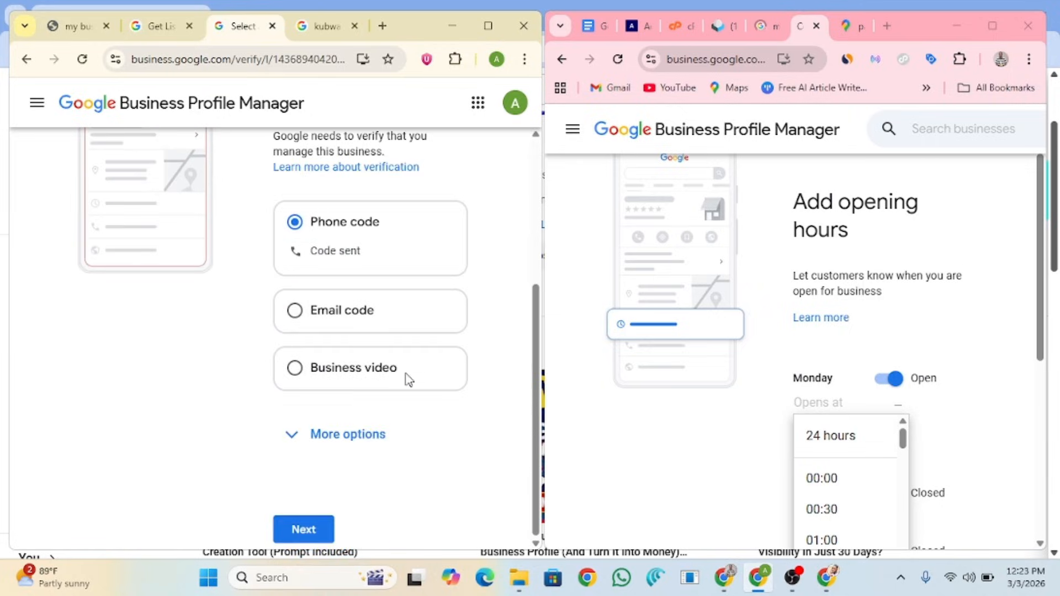
click(290, 435)
click(301, 480)
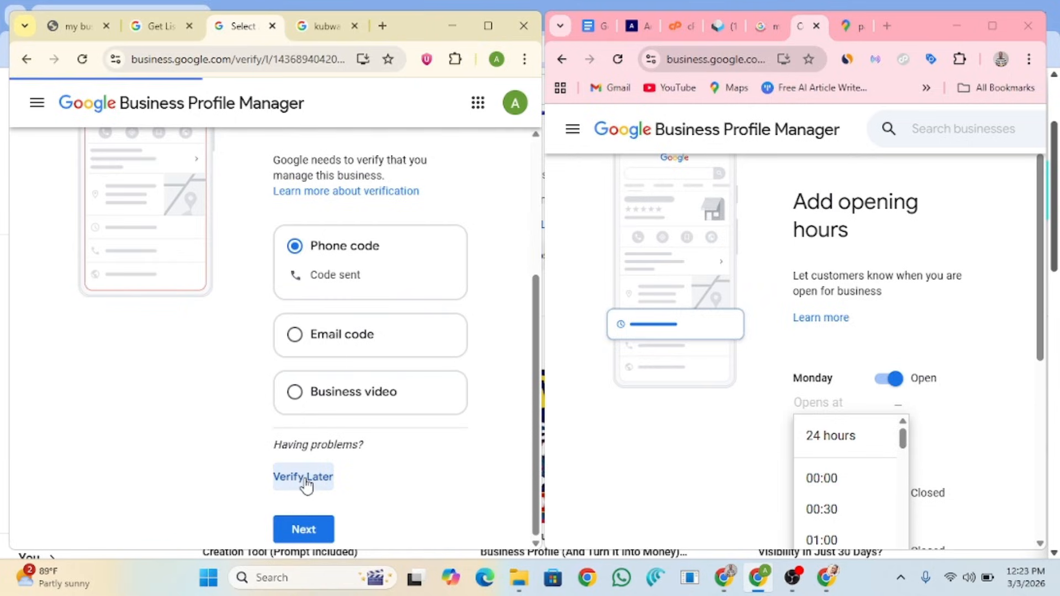
click(396, 365)
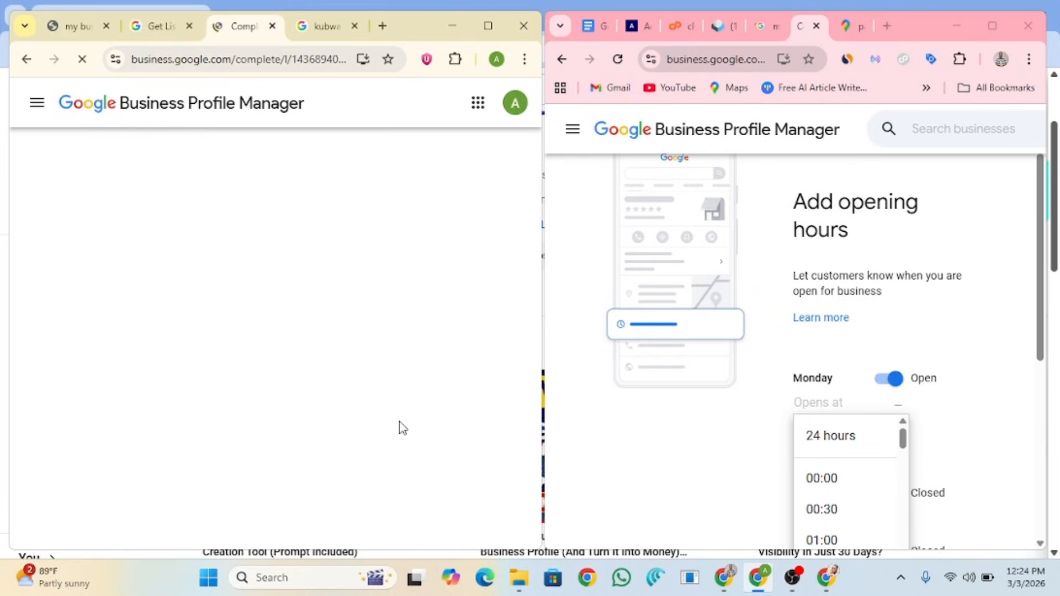
Step: Set Monday and Tuesday to 24 hours on the second profile
click(834, 439)
click(880, 461)
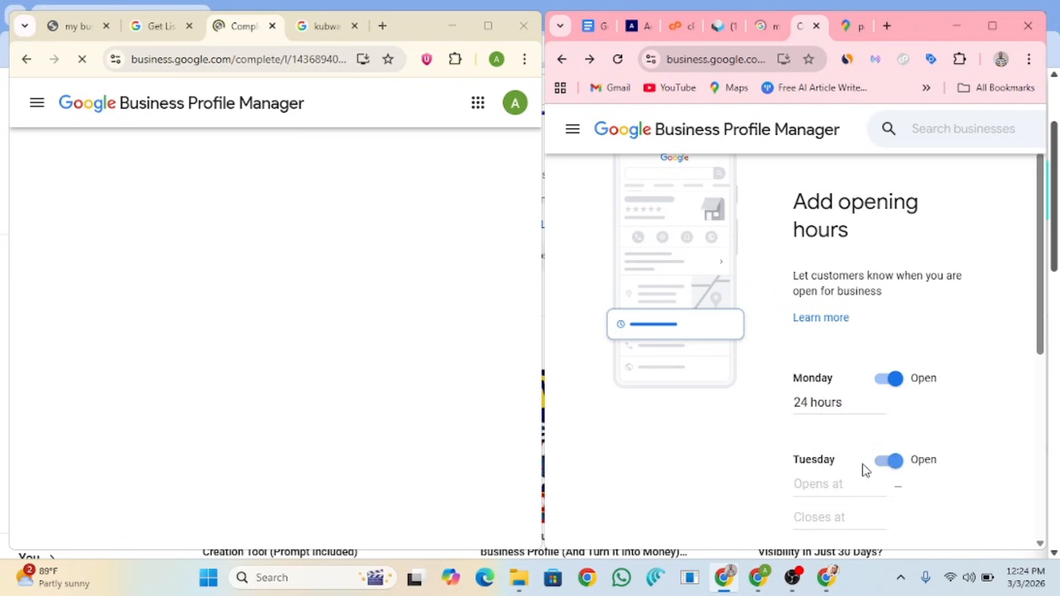
click(828, 486)
click(823, 516)
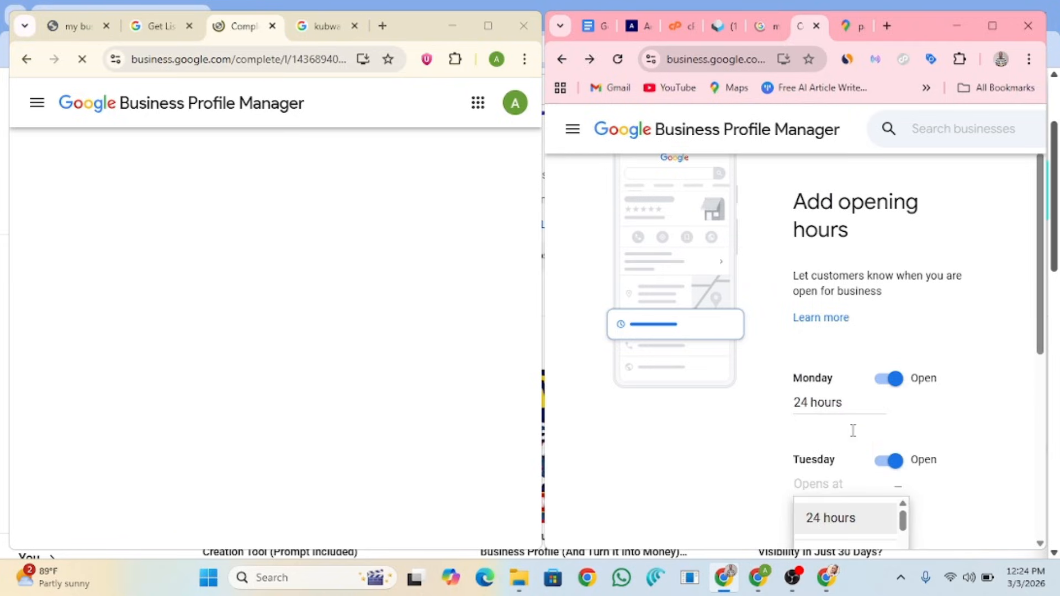
scroll(860, 421, down, 1)
scroll(862, 424, up, 1)
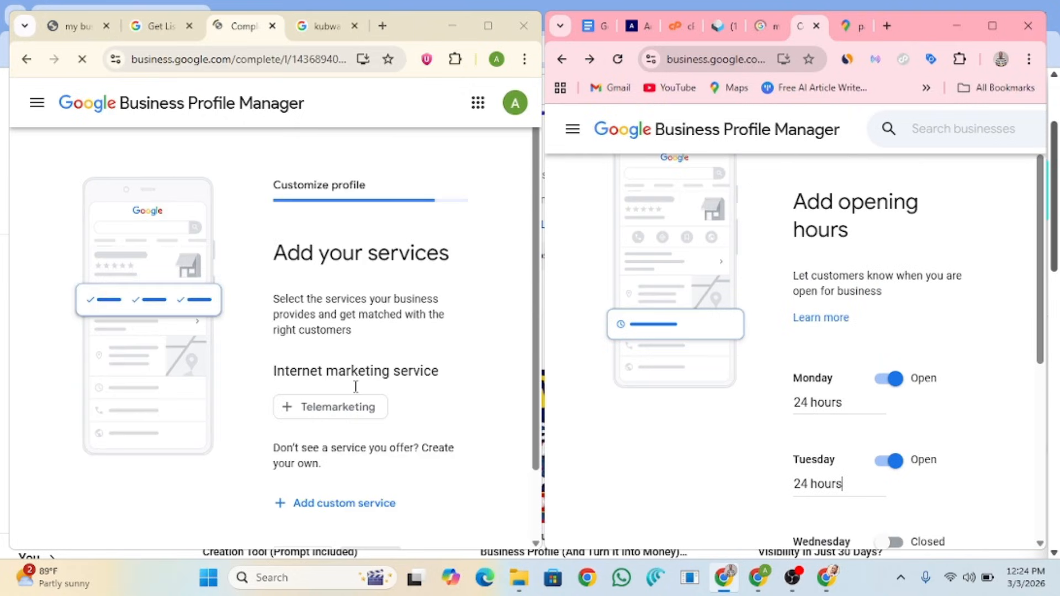
scroll(356, 386, down, 1)
Step: Skip adding services on the first profile
click(311, 482)
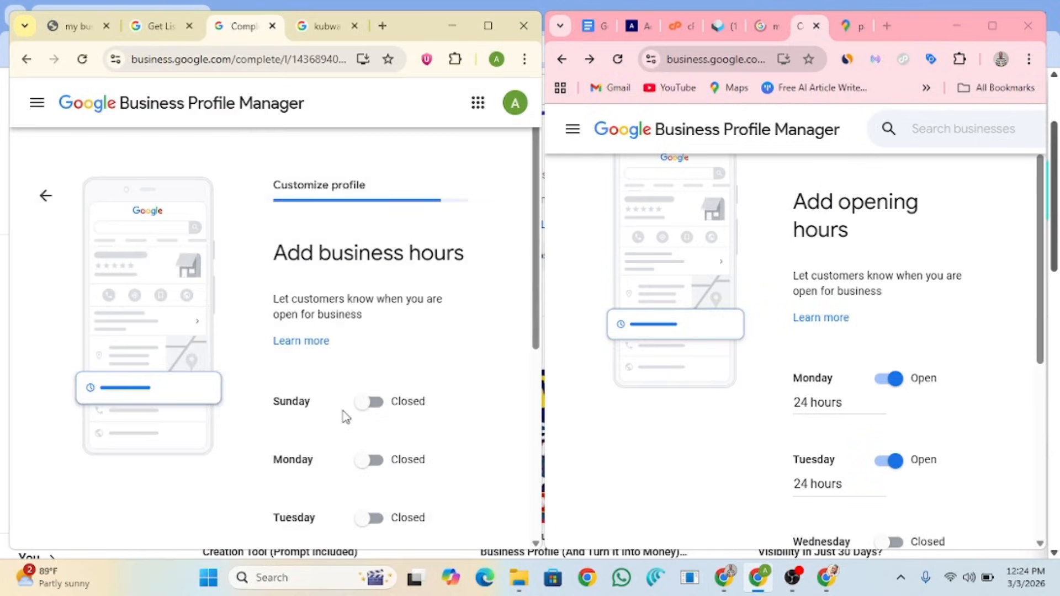
scroll(345, 423, down, 1)
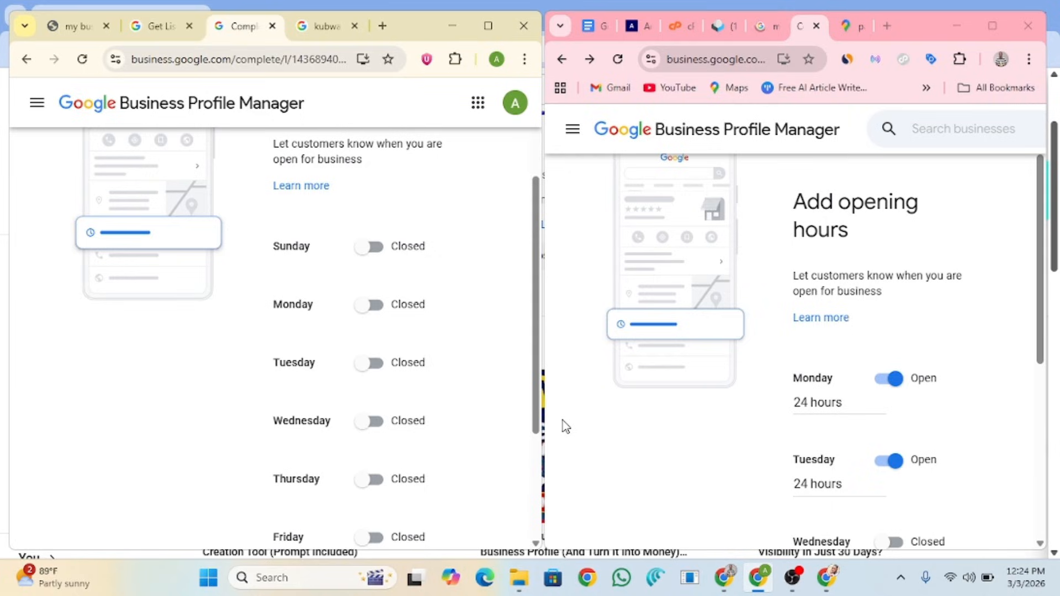
scroll(864, 503, down, 1)
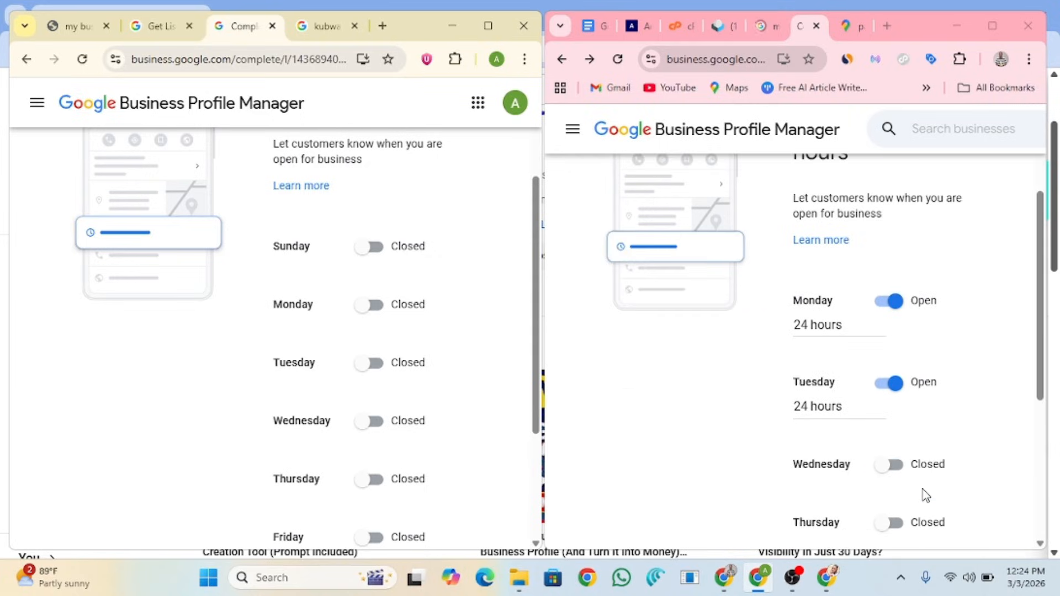
Step: Set Wednesday, Saturday and Sunday to open 24 hours on the second profile
click(888, 465)
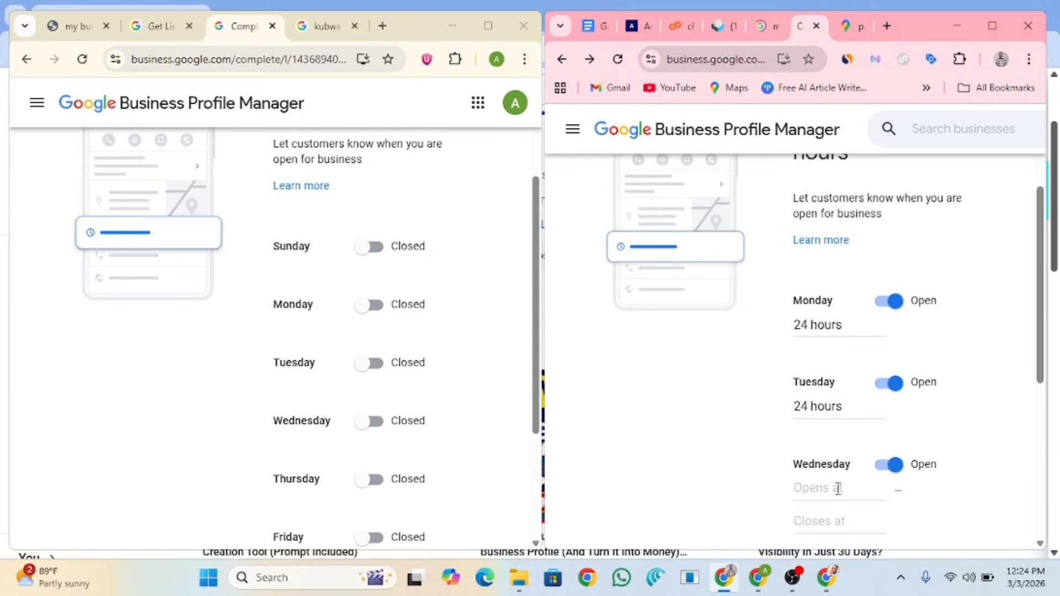
click(837, 489)
click(829, 518)
scroll(906, 451, down, 3)
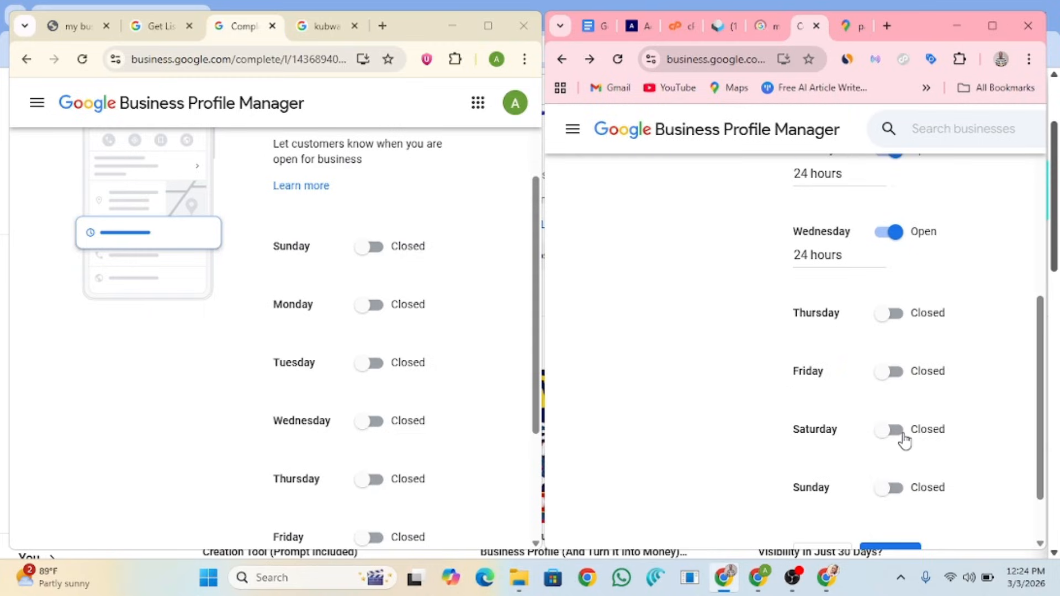
click(904, 438)
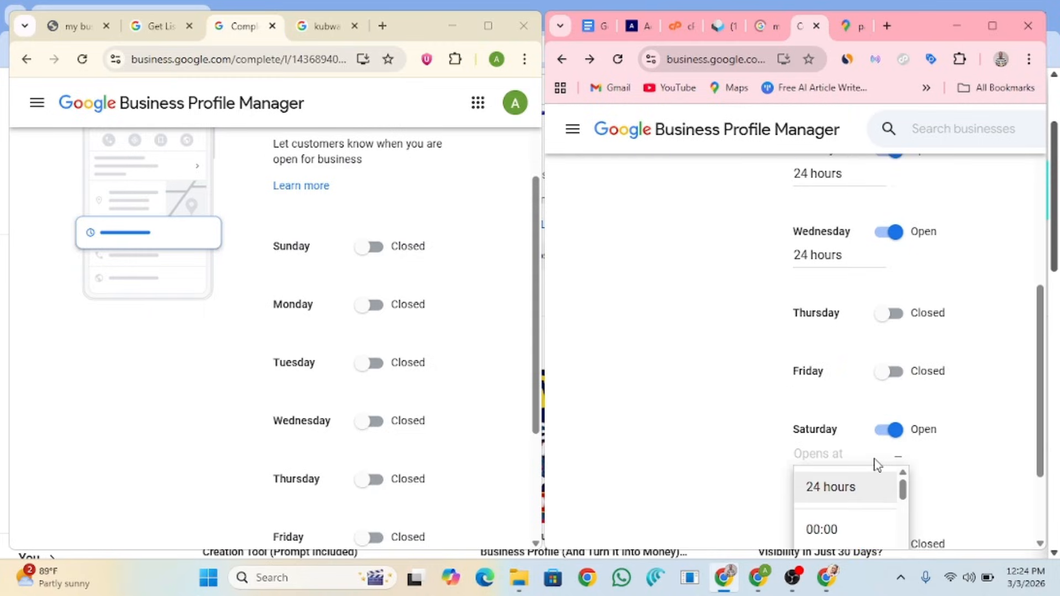
click(831, 487)
scroll(883, 442, down, 2)
click(889, 411)
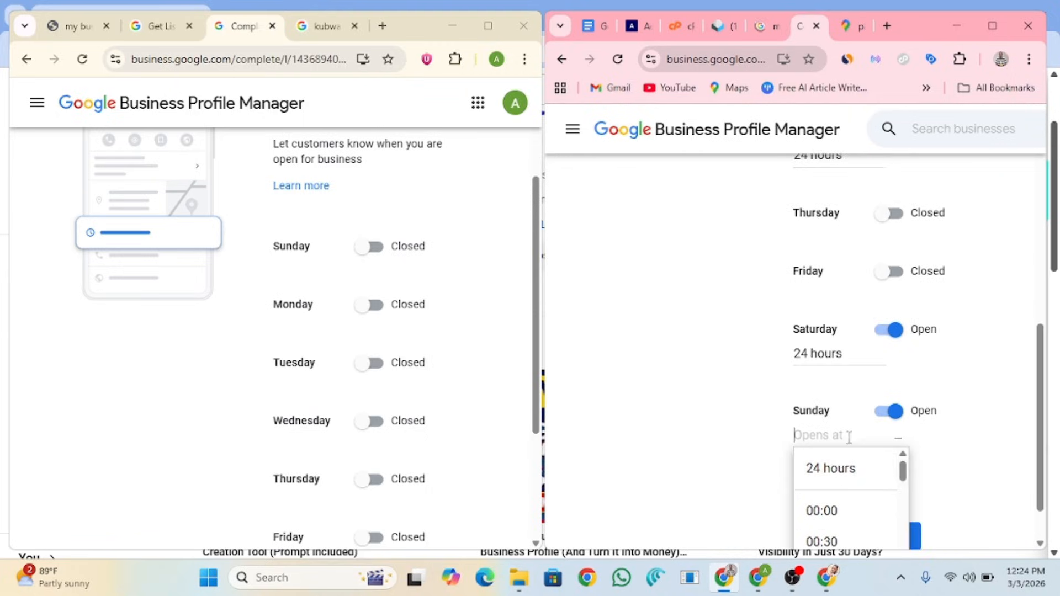
click(835, 469)
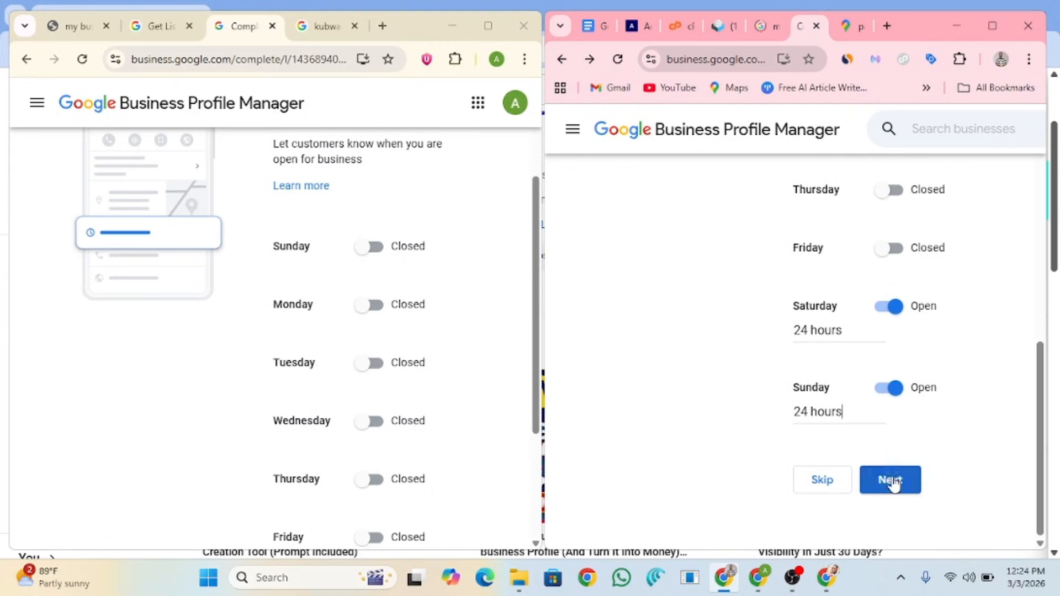
Step: Save the second profile's opening hours and skip business hours on the first profile
click(878, 477)
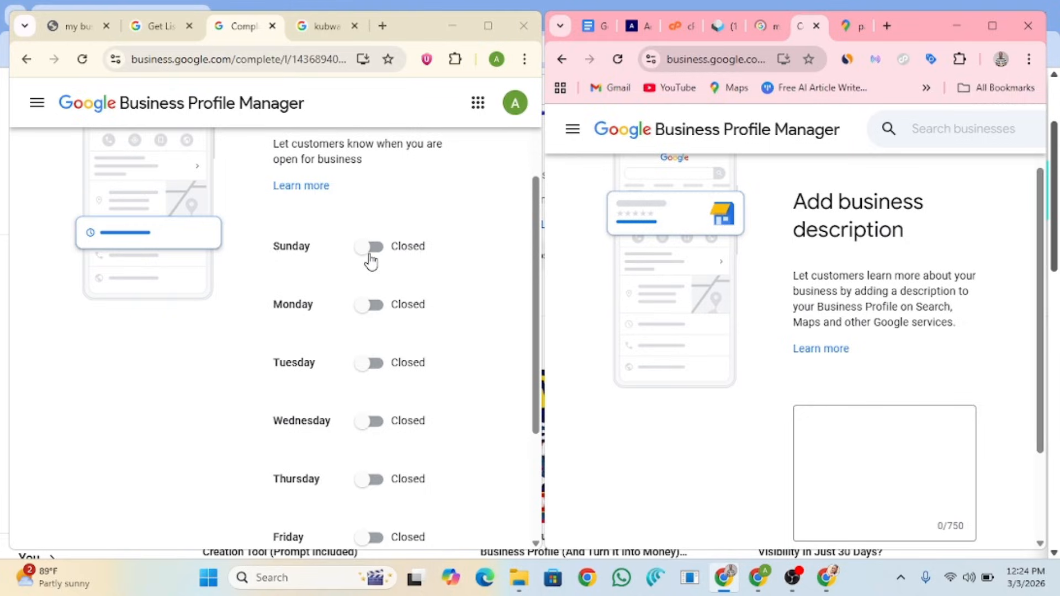
scroll(371, 261, down, 3)
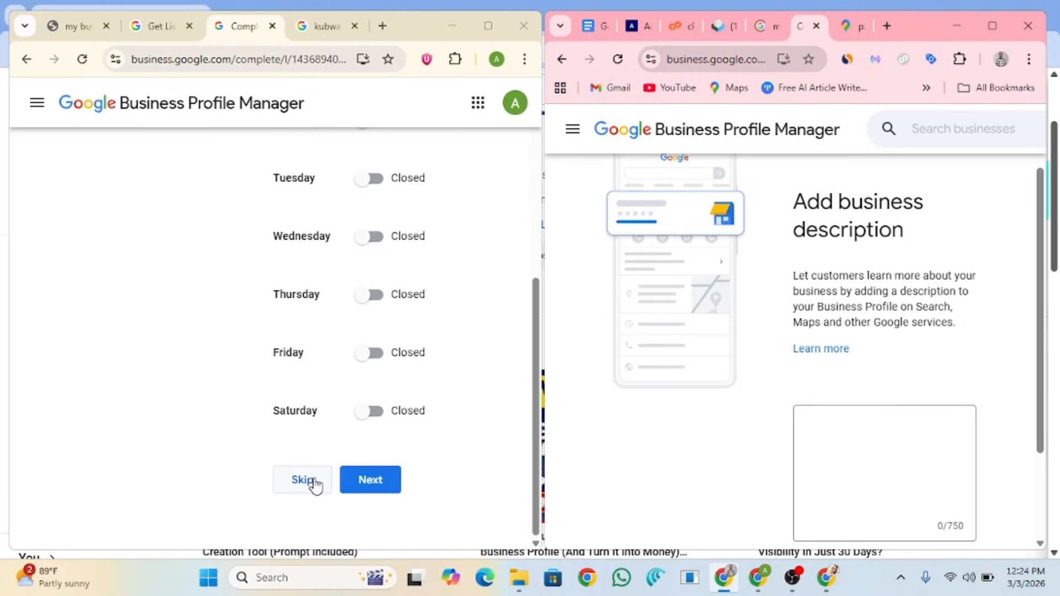
click(393, 480)
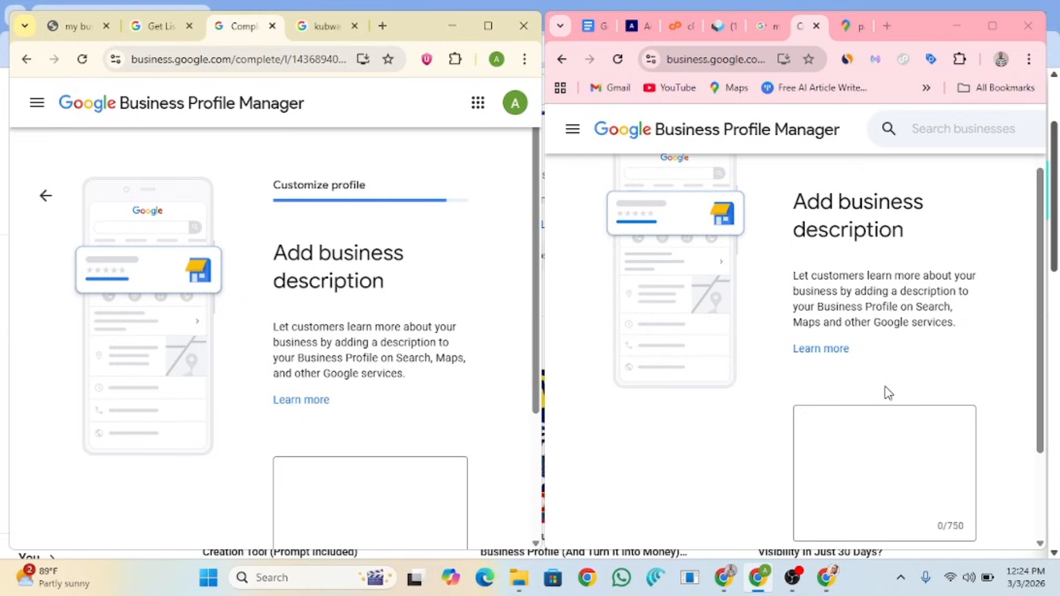
Step: Type 'Local seo agecy in Abuja, Nigeria' into the first profile's description box
click(589, 26)
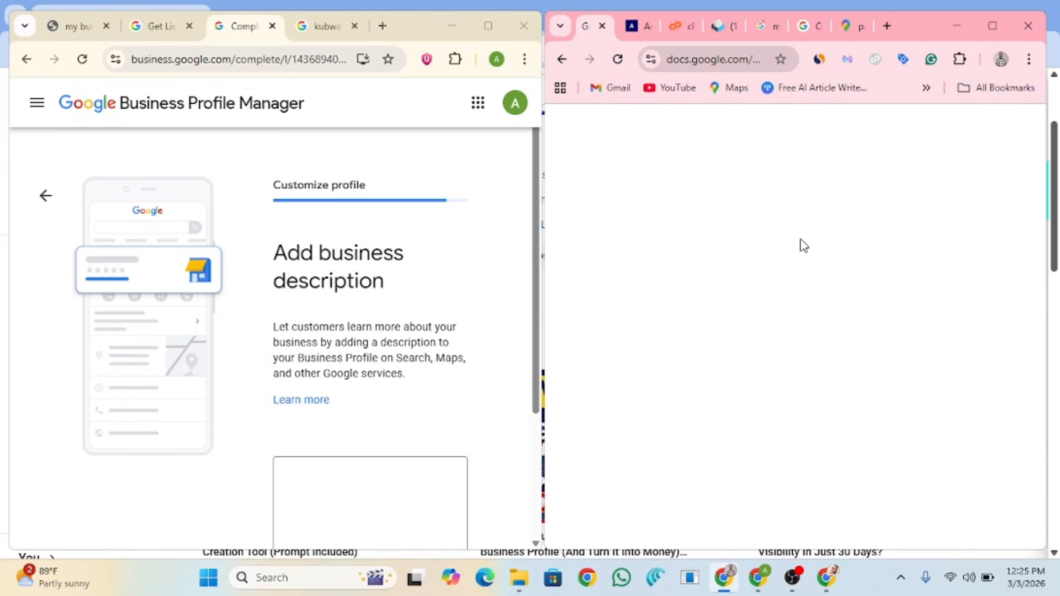
click(363, 487)
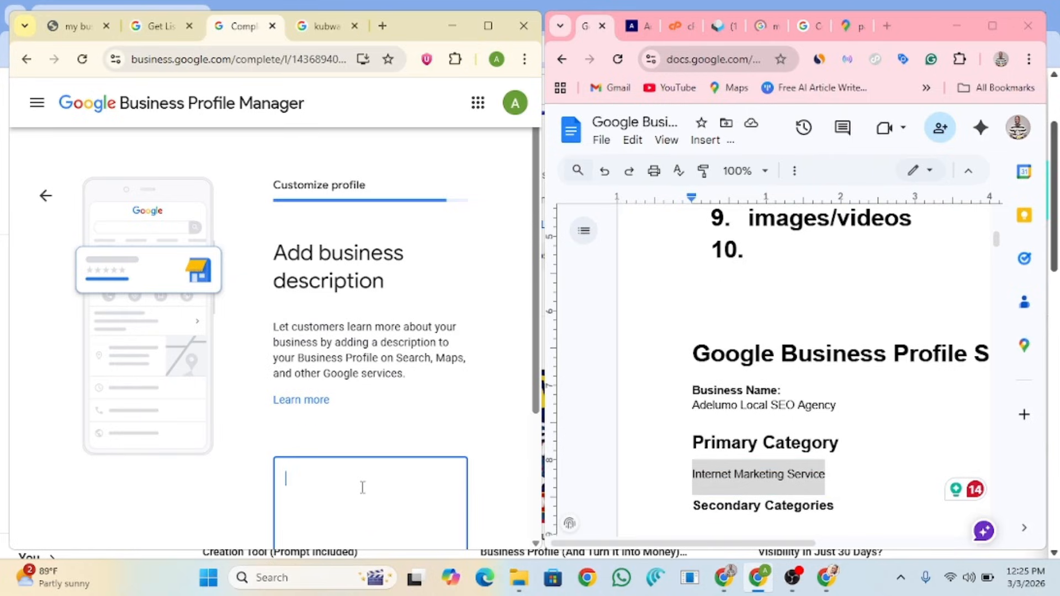
text(Local seo agec)
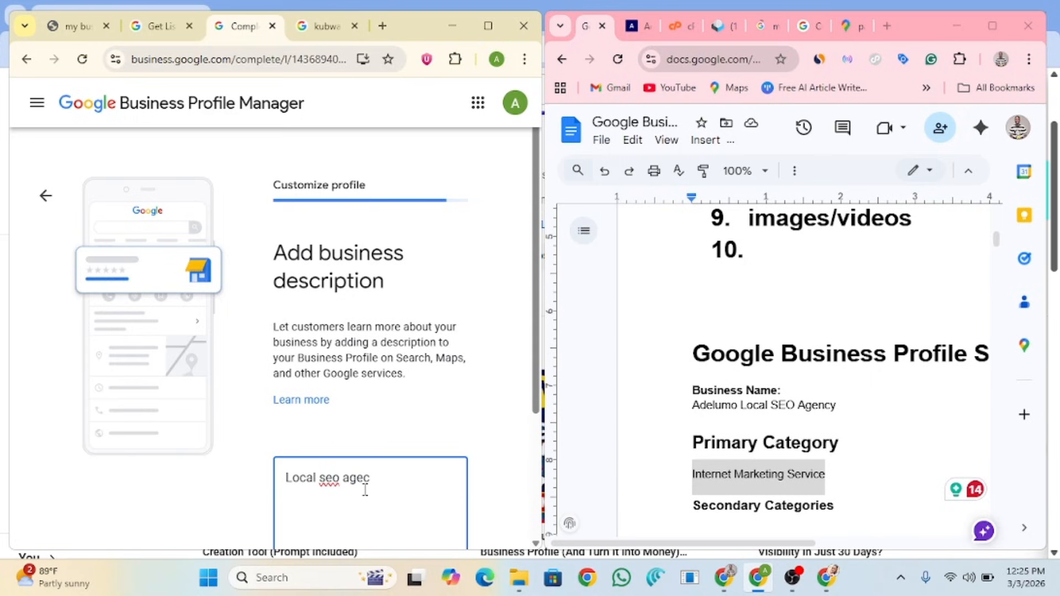
text(y in Abuja, Nigeria)
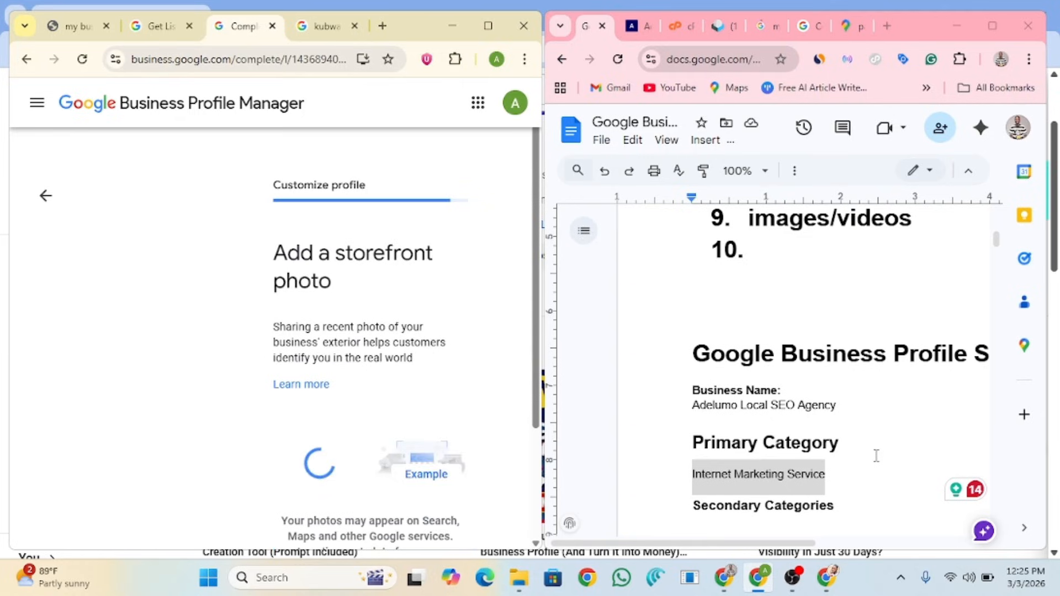
Step: Paste the 528-character optimized agency description and continue to the storefront photo step
scroll(877, 456, down, 5)
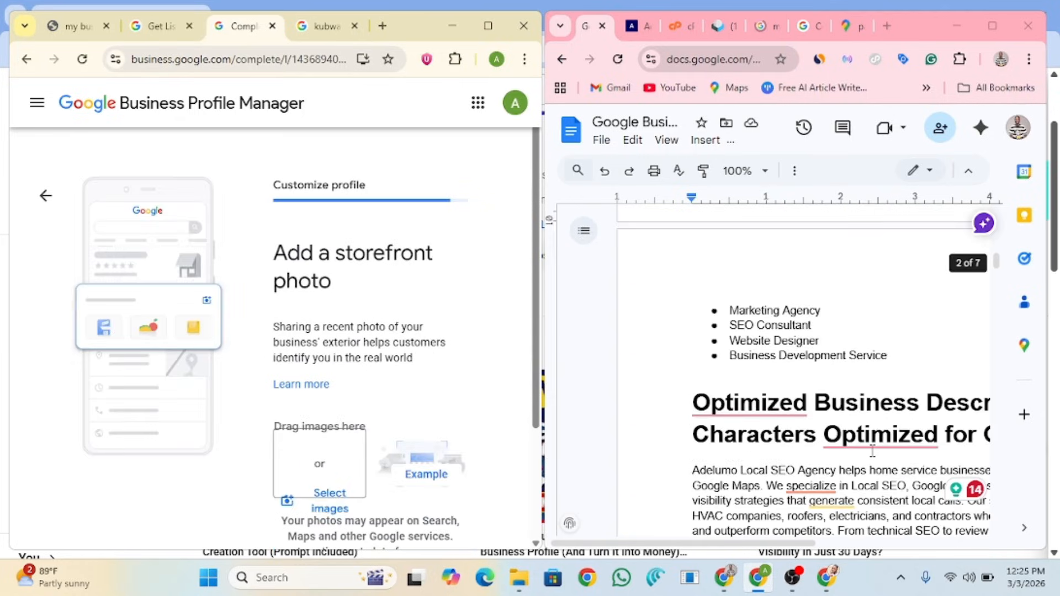
scroll(872, 452, down, 3)
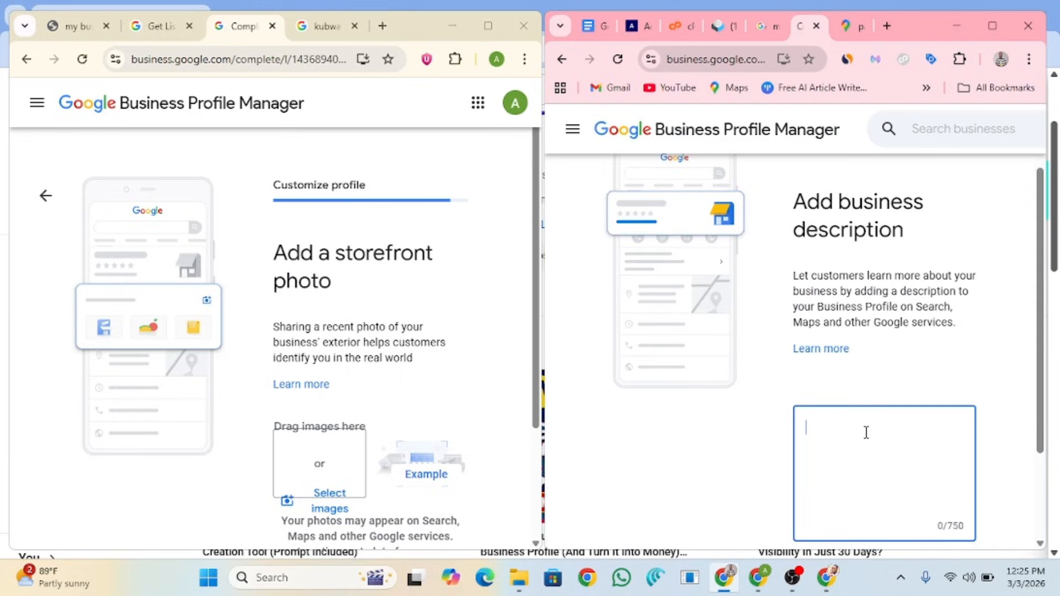
key(ctrl+v)
scroll(896, 478, down, 2)
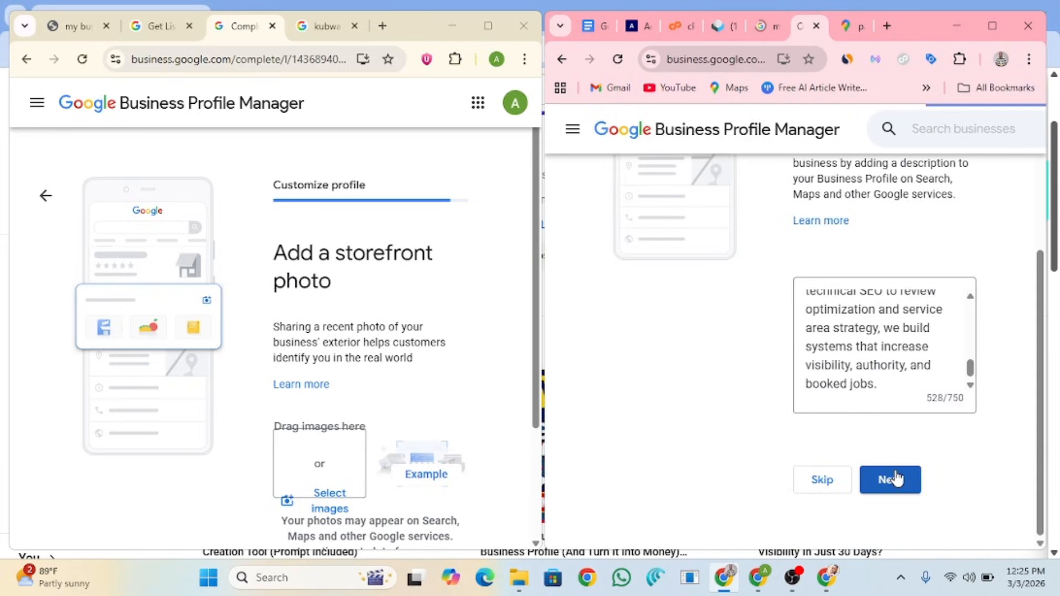
click(895, 478)
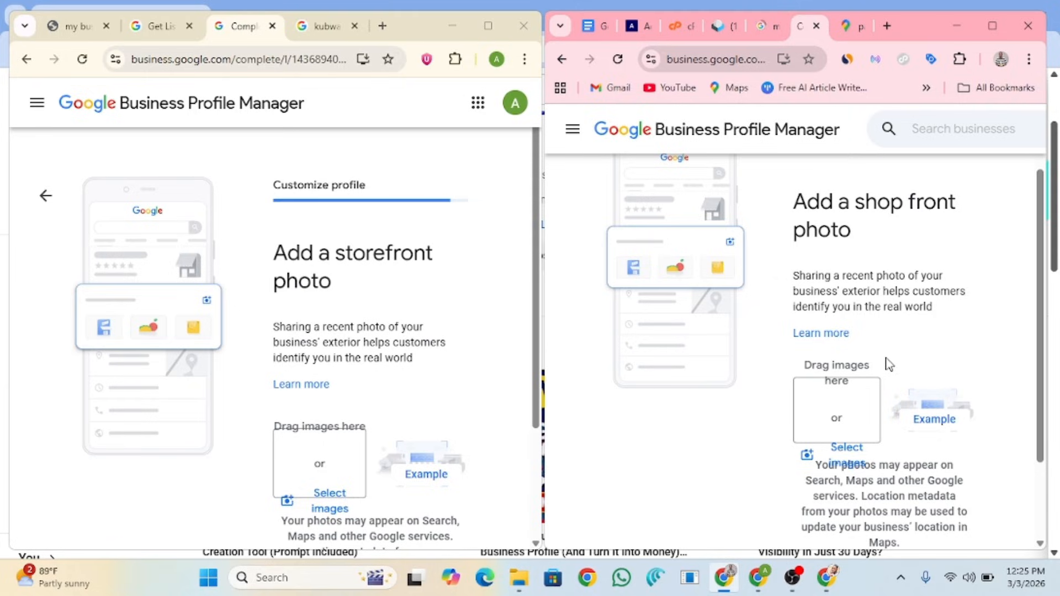
Step: Skip the storefront photo on both the second and first profiles
scroll(900, 387, down, 1)
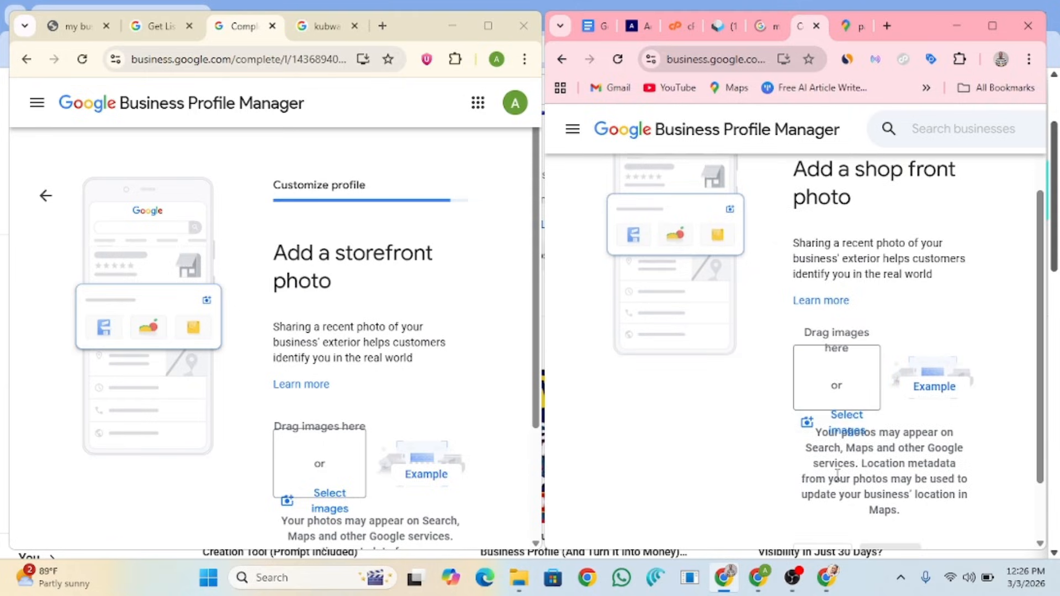
scroll(837, 474, down, 2)
click(826, 489)
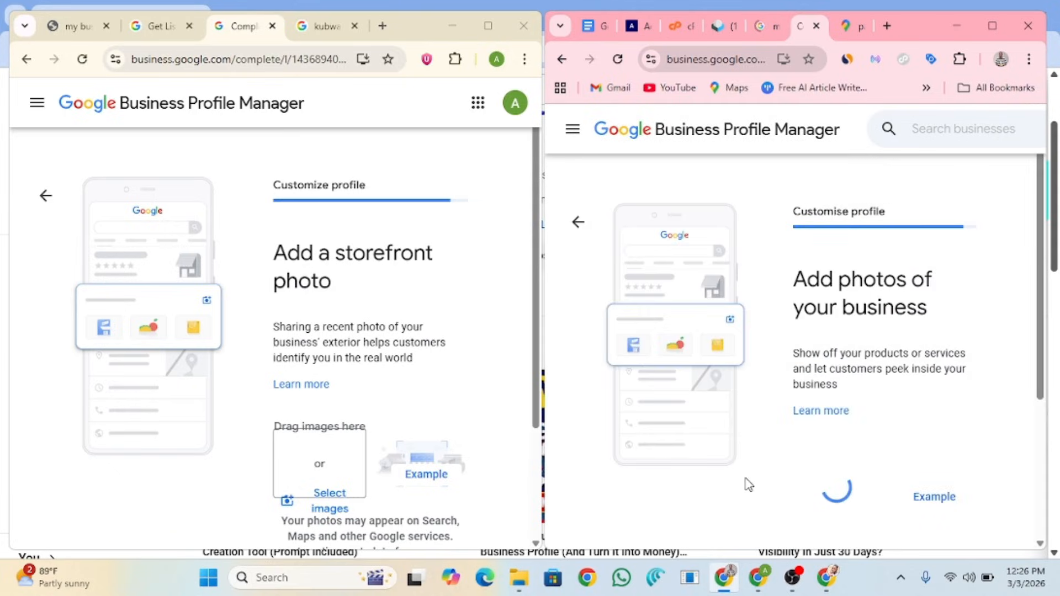
scroll(298, 442, down, 3)
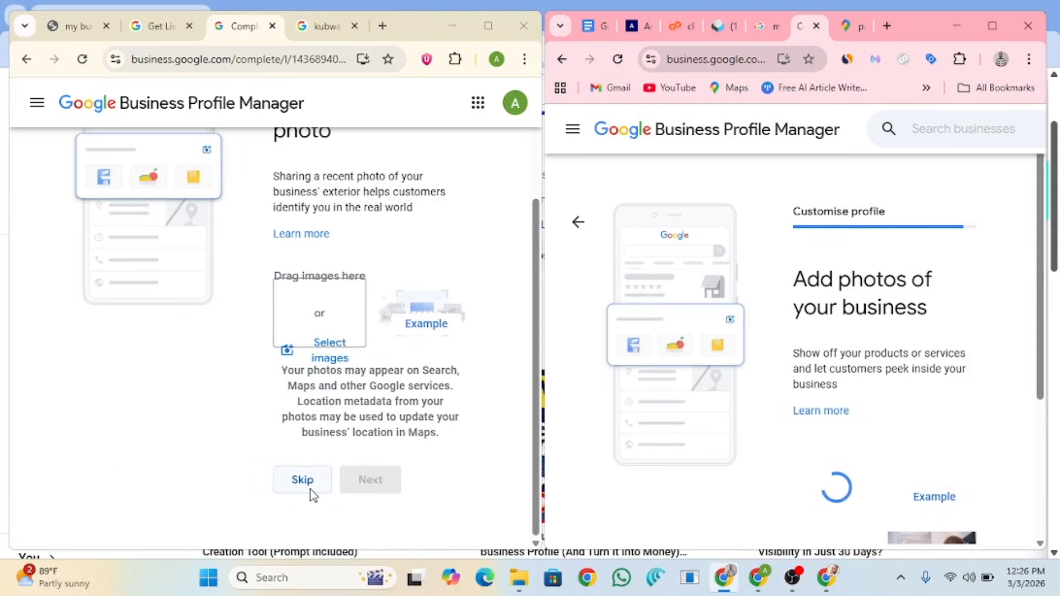
click(311, 489)
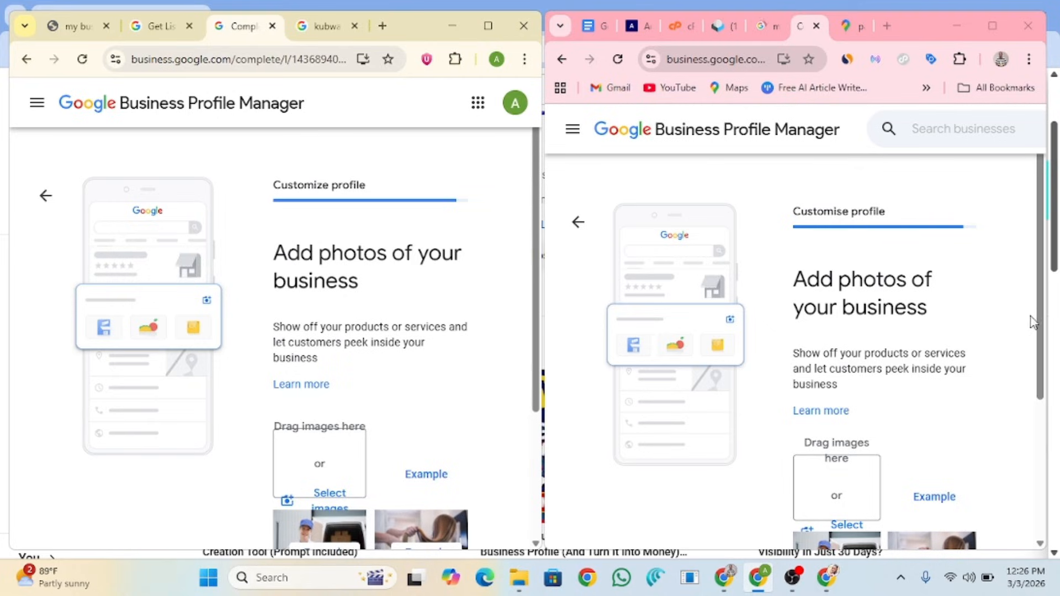
Step: Skip adding business photos on both the second and first profiles
scroll(871, 360, down, 2)
scroll(826, 482, down, 3)
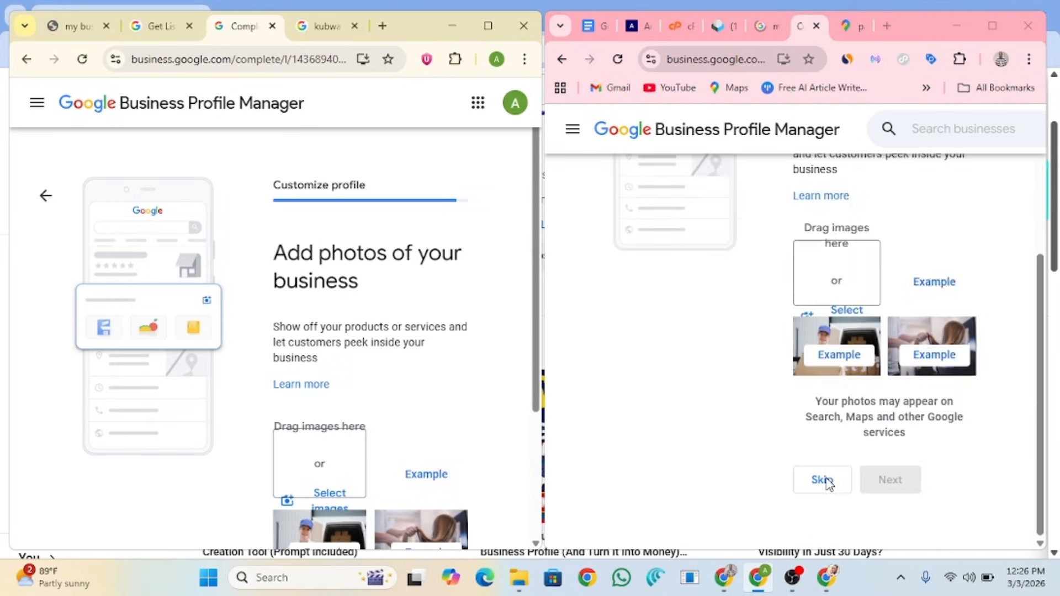
click(823, 480)
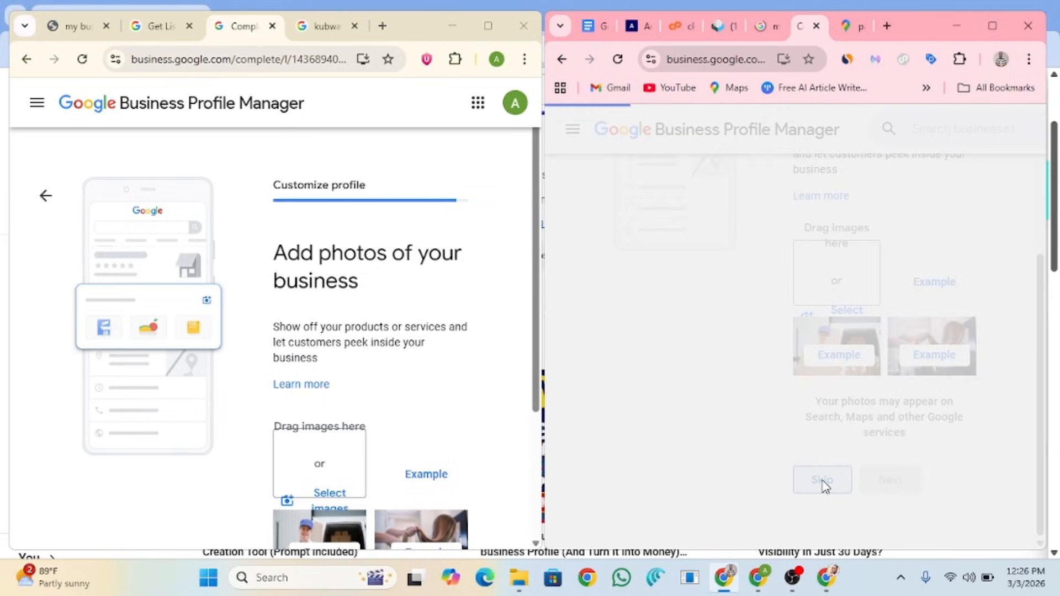
scroll(357, 423, down, 3)
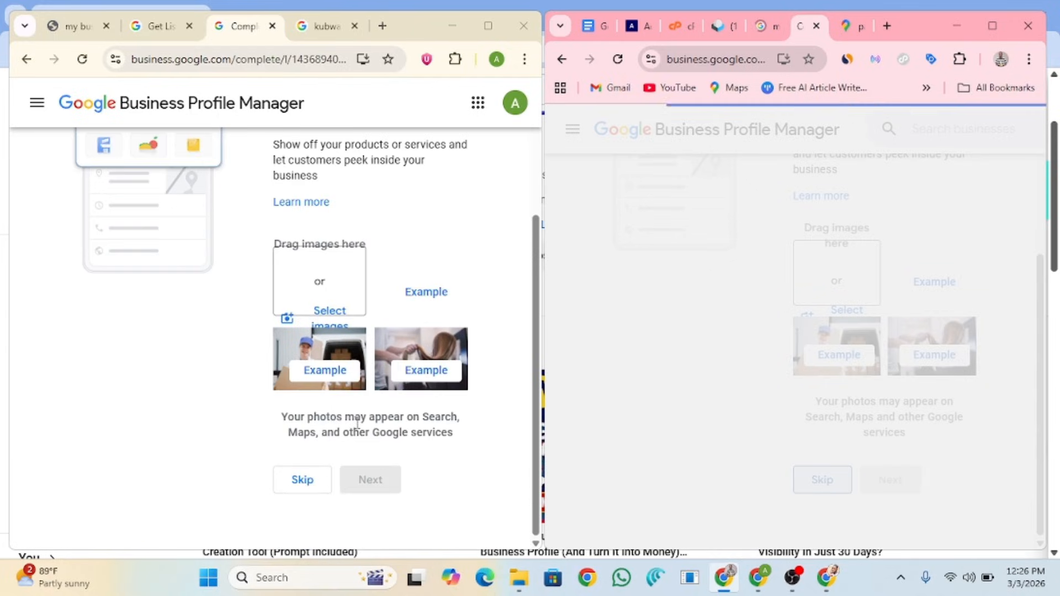
click(331, 485)
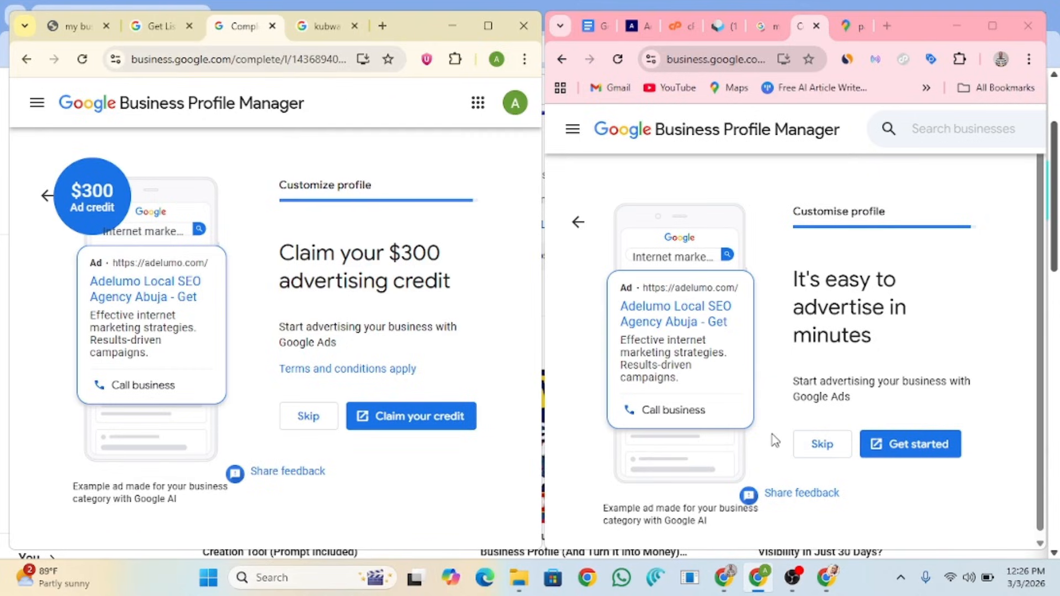
Step: Decline the Google Ads offer on the second profile and continue past the 'edits visible once verified' notice
scroll(874, 422, down, 1)
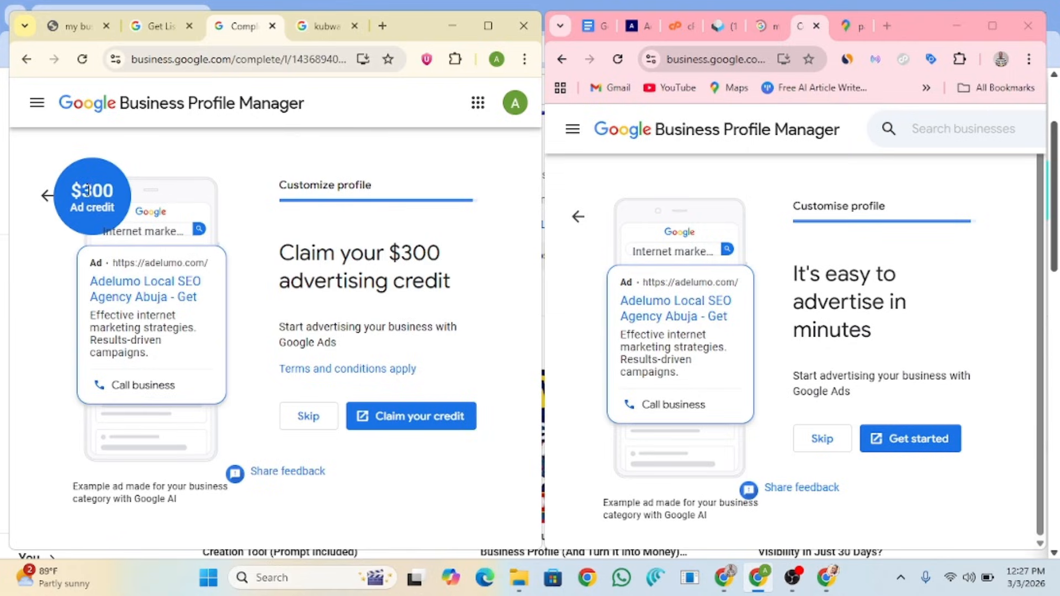
drag(100, 191, 283, 178)
click(265, 172)
click(821, 438)
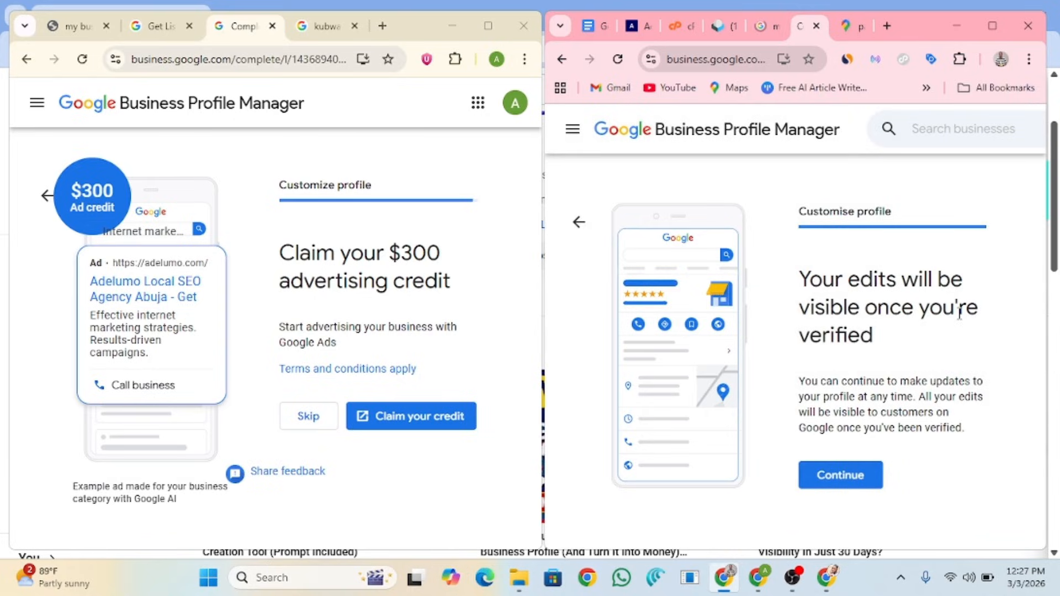
click(847, 475)
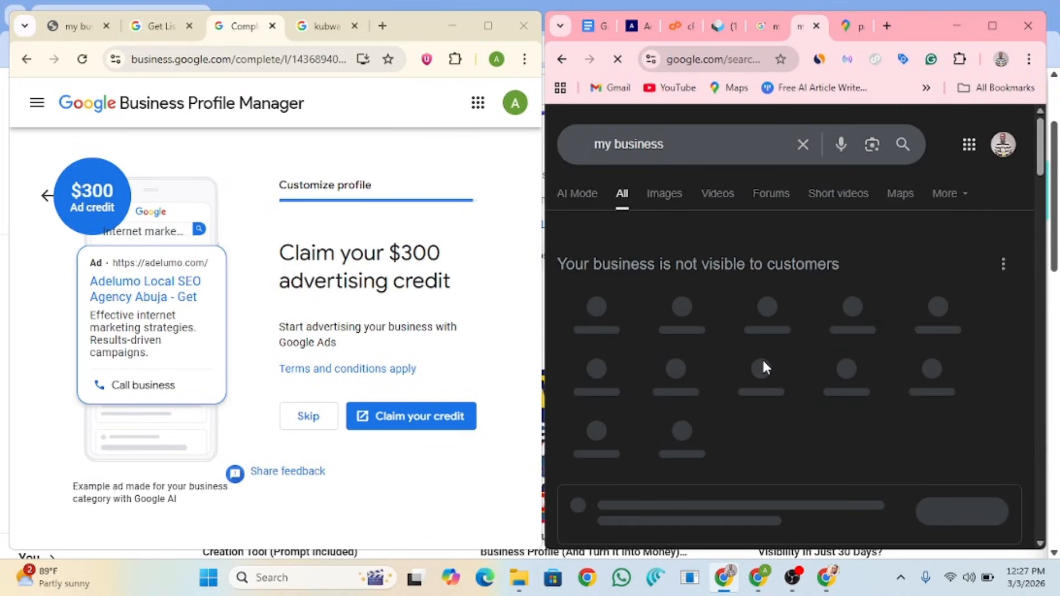
Step: Decline the $300 ad credit and open the Abuja local SEO agency's Business Profile settings in Search
click(306, 420)
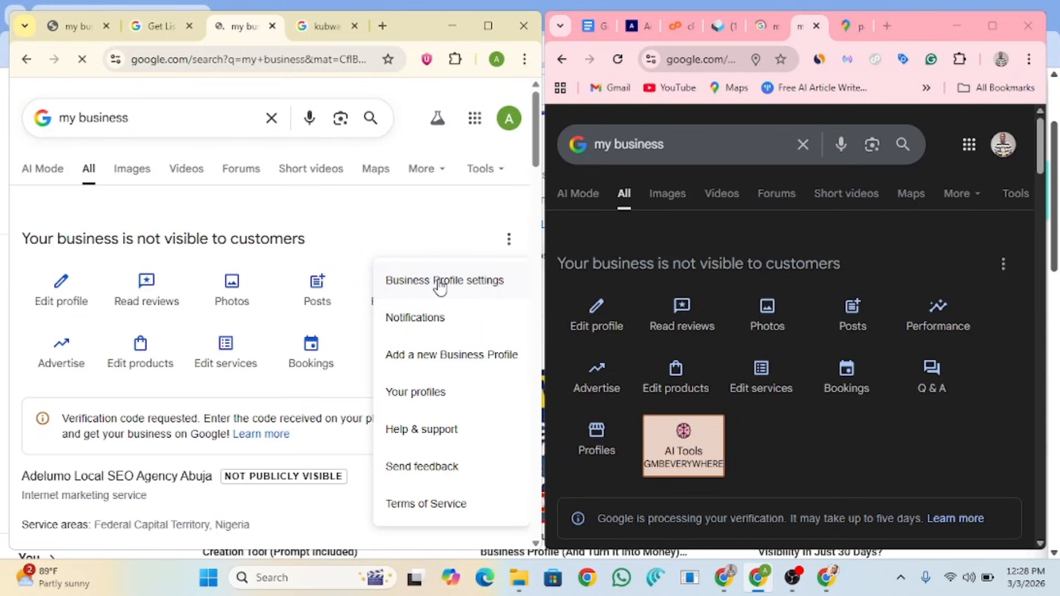
click(440, 283)
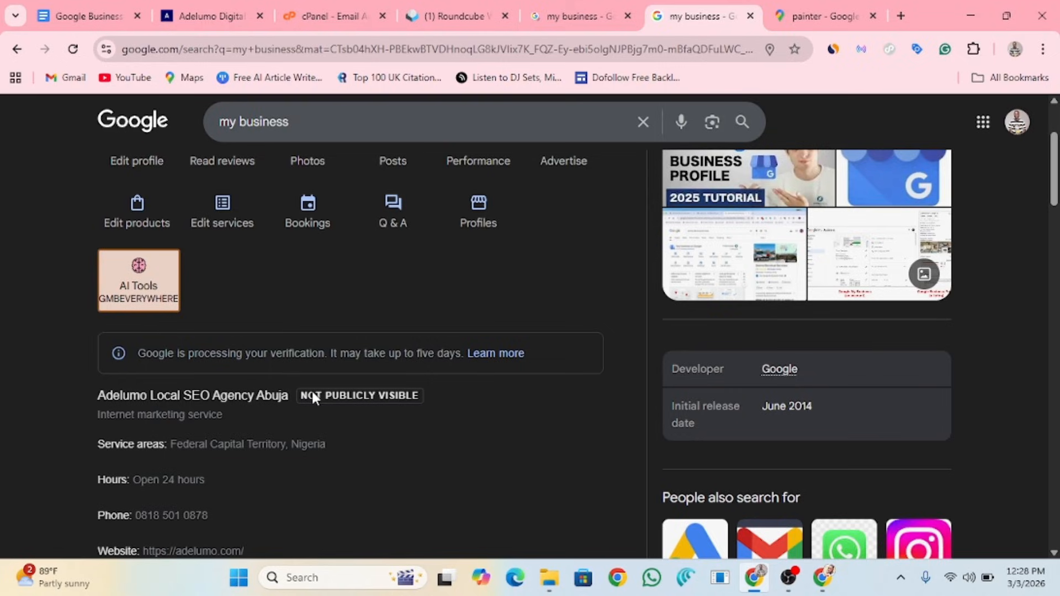
scroll(320, 387, up, 3)
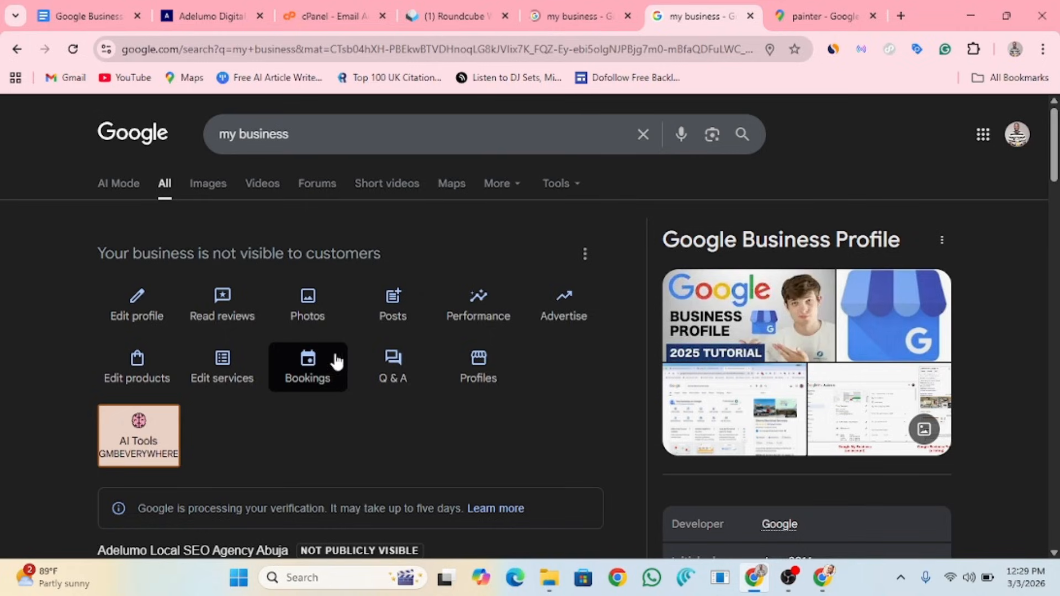
scroll(376, 346, down, 10)
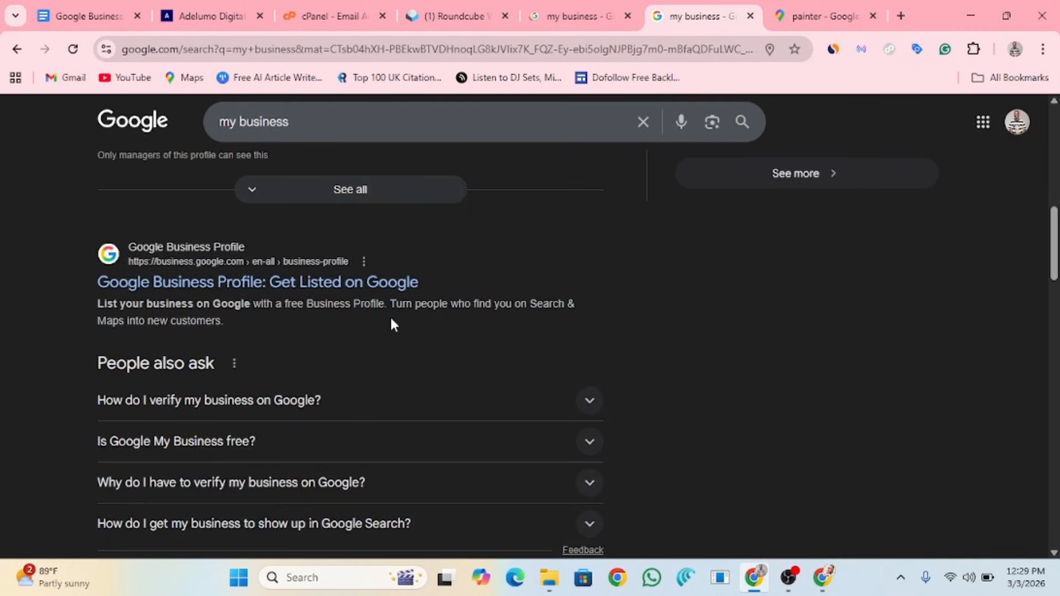
scroll(390, 316, up, 7)
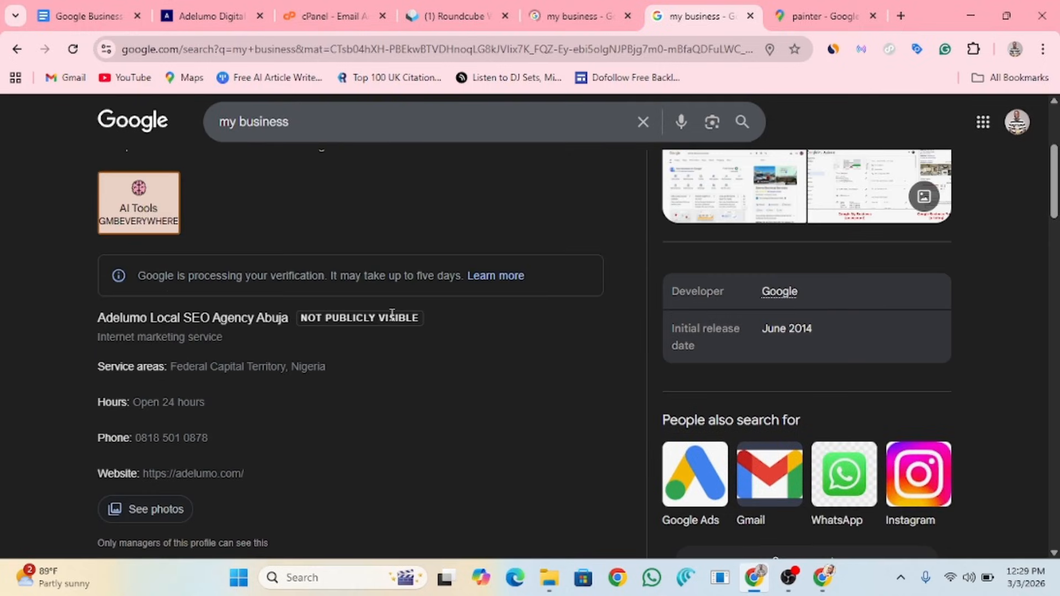
scroll(511, 313, up, 3)
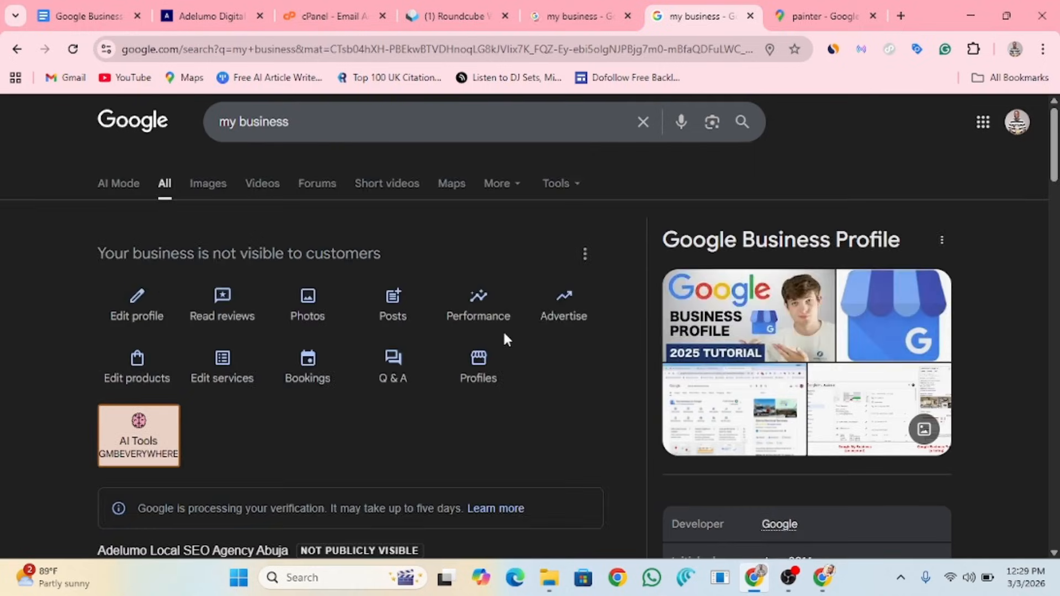